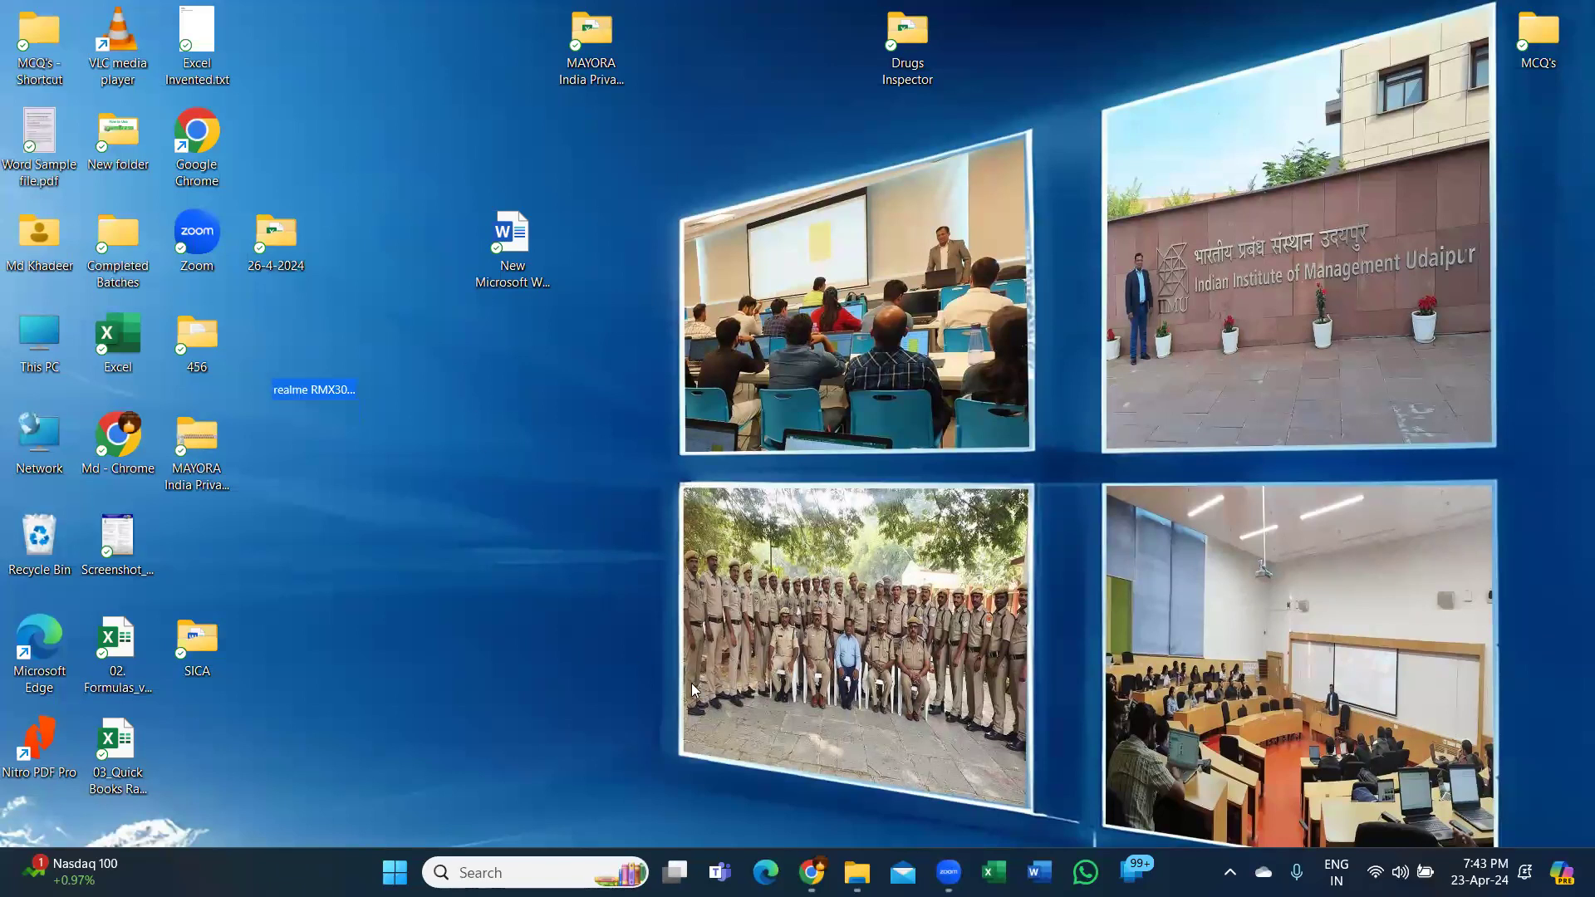
Browse from This PC through drive D, khadeer_2 and folder 1 into the Corporate Clients folder.
mouse_move(856, 872)
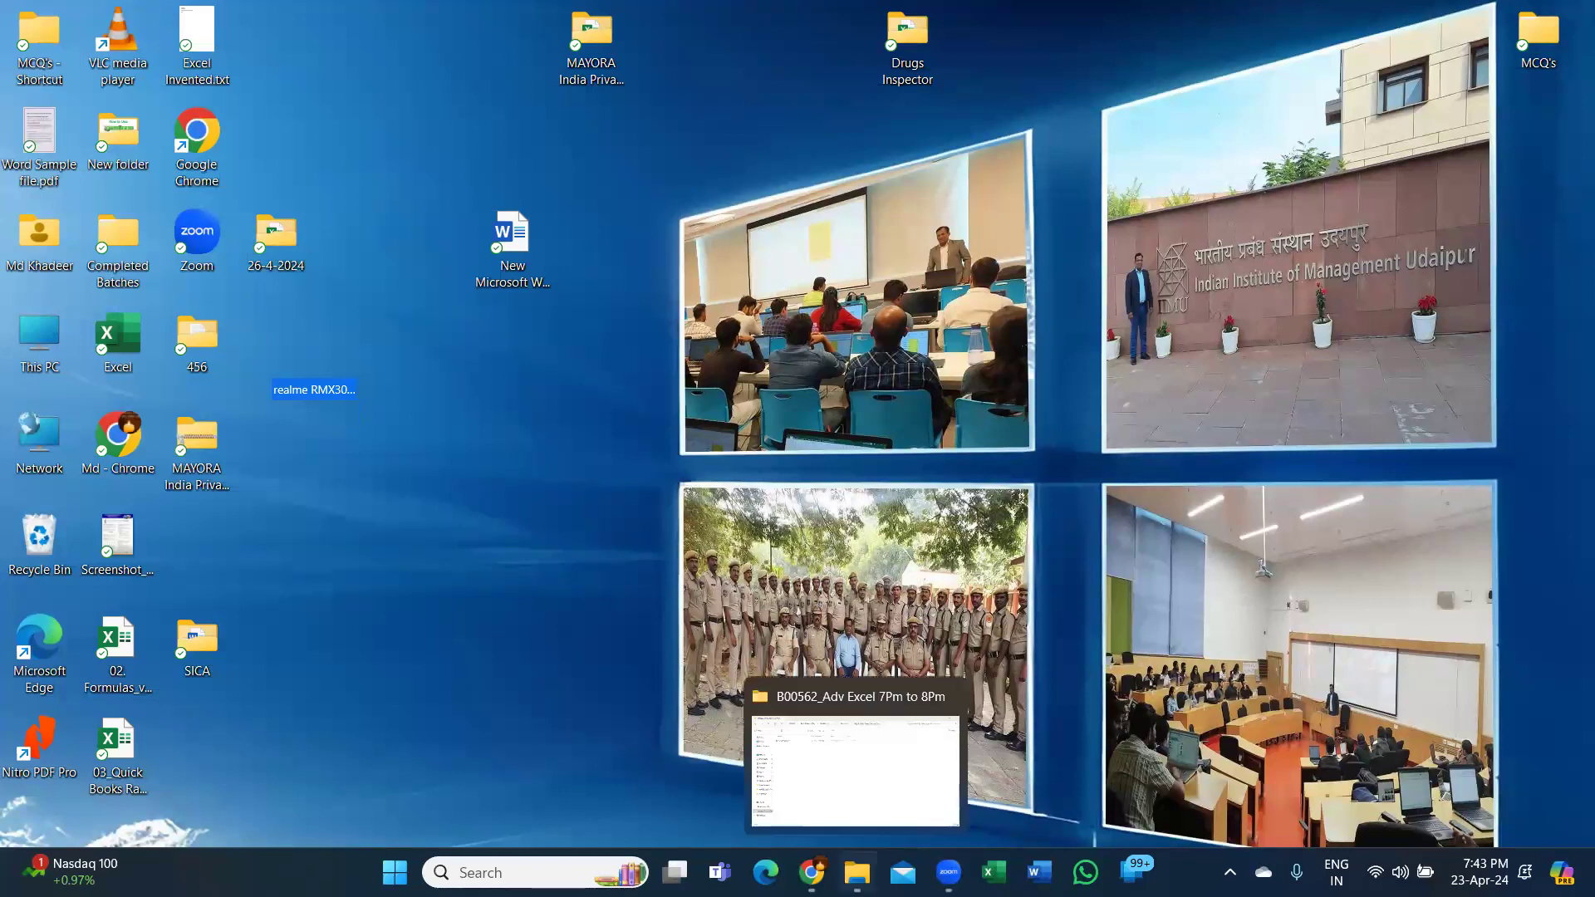
double_click(48, 328)
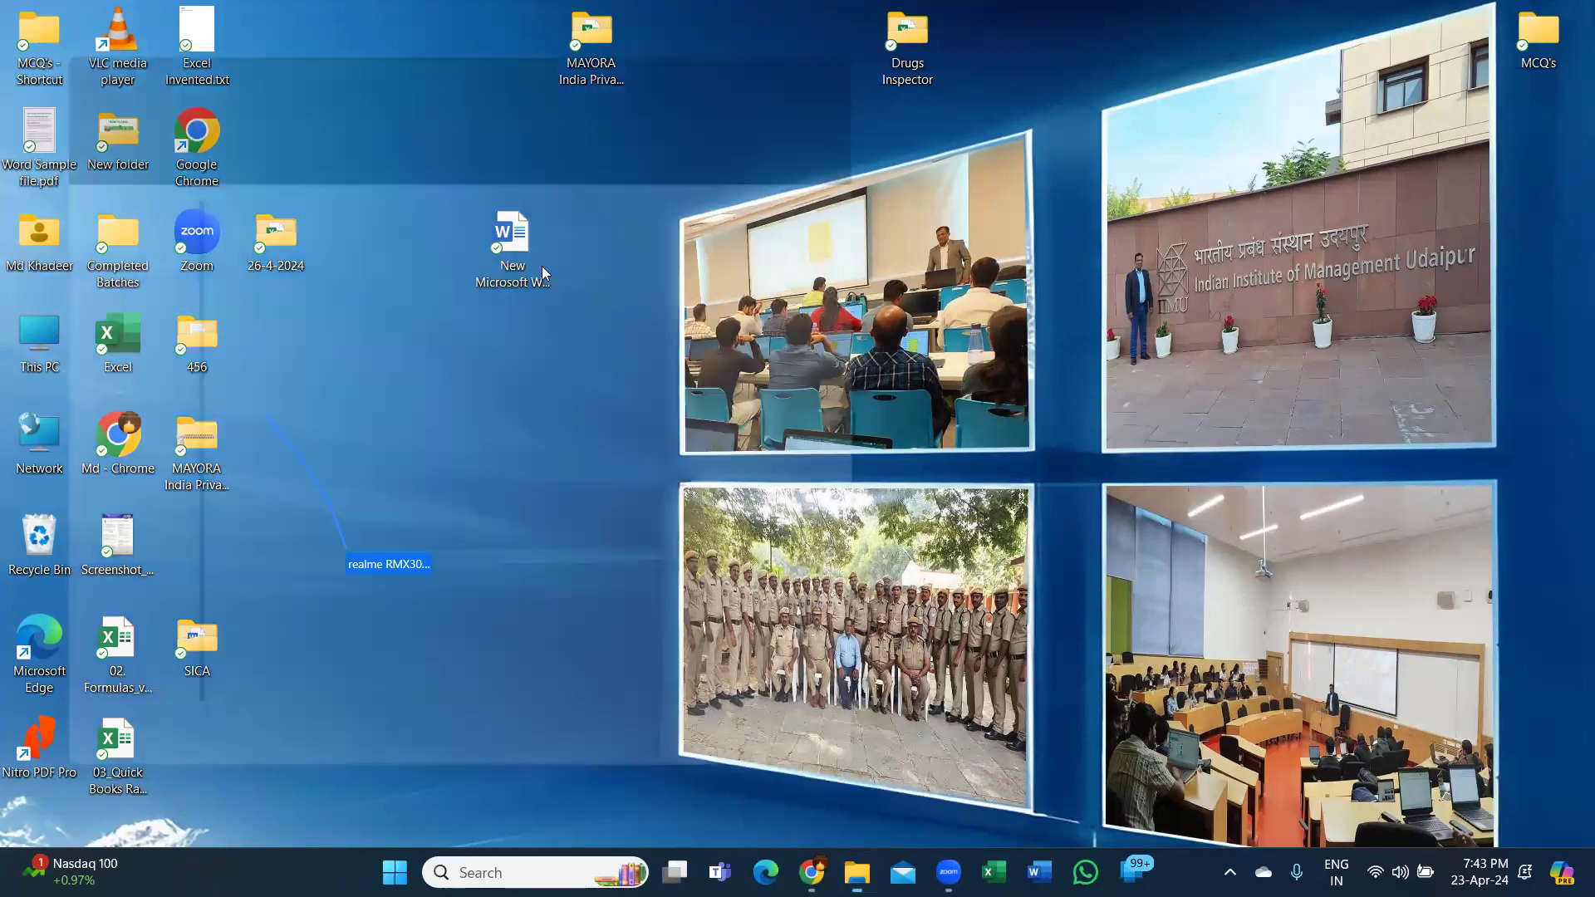
double_click(519, 209)
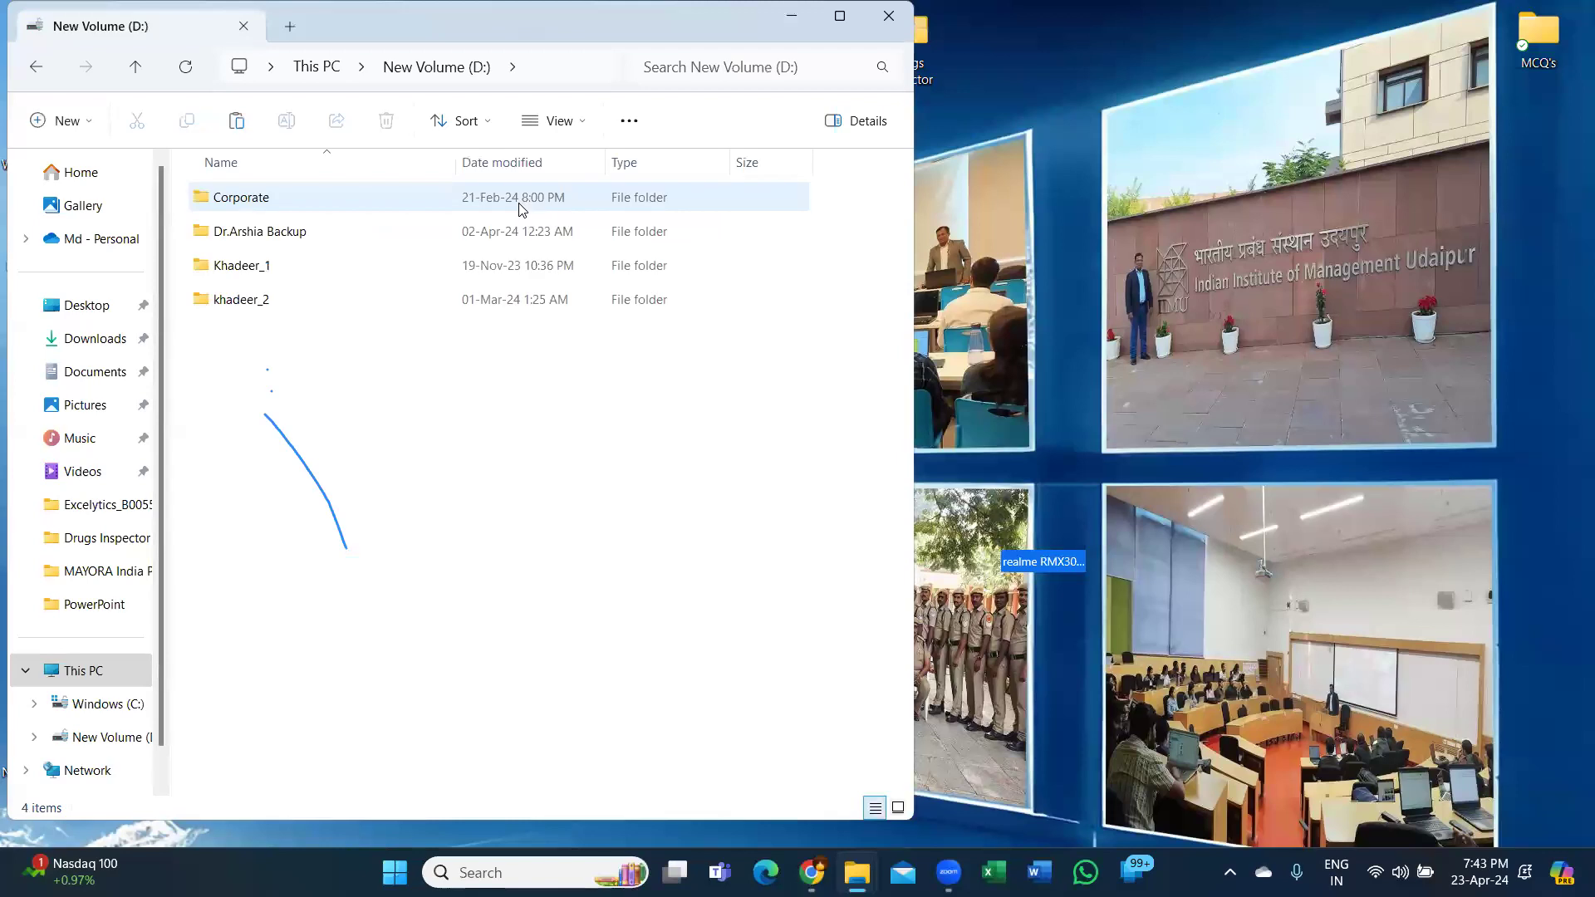
left_click(299, 299)
double_click(299, 299)
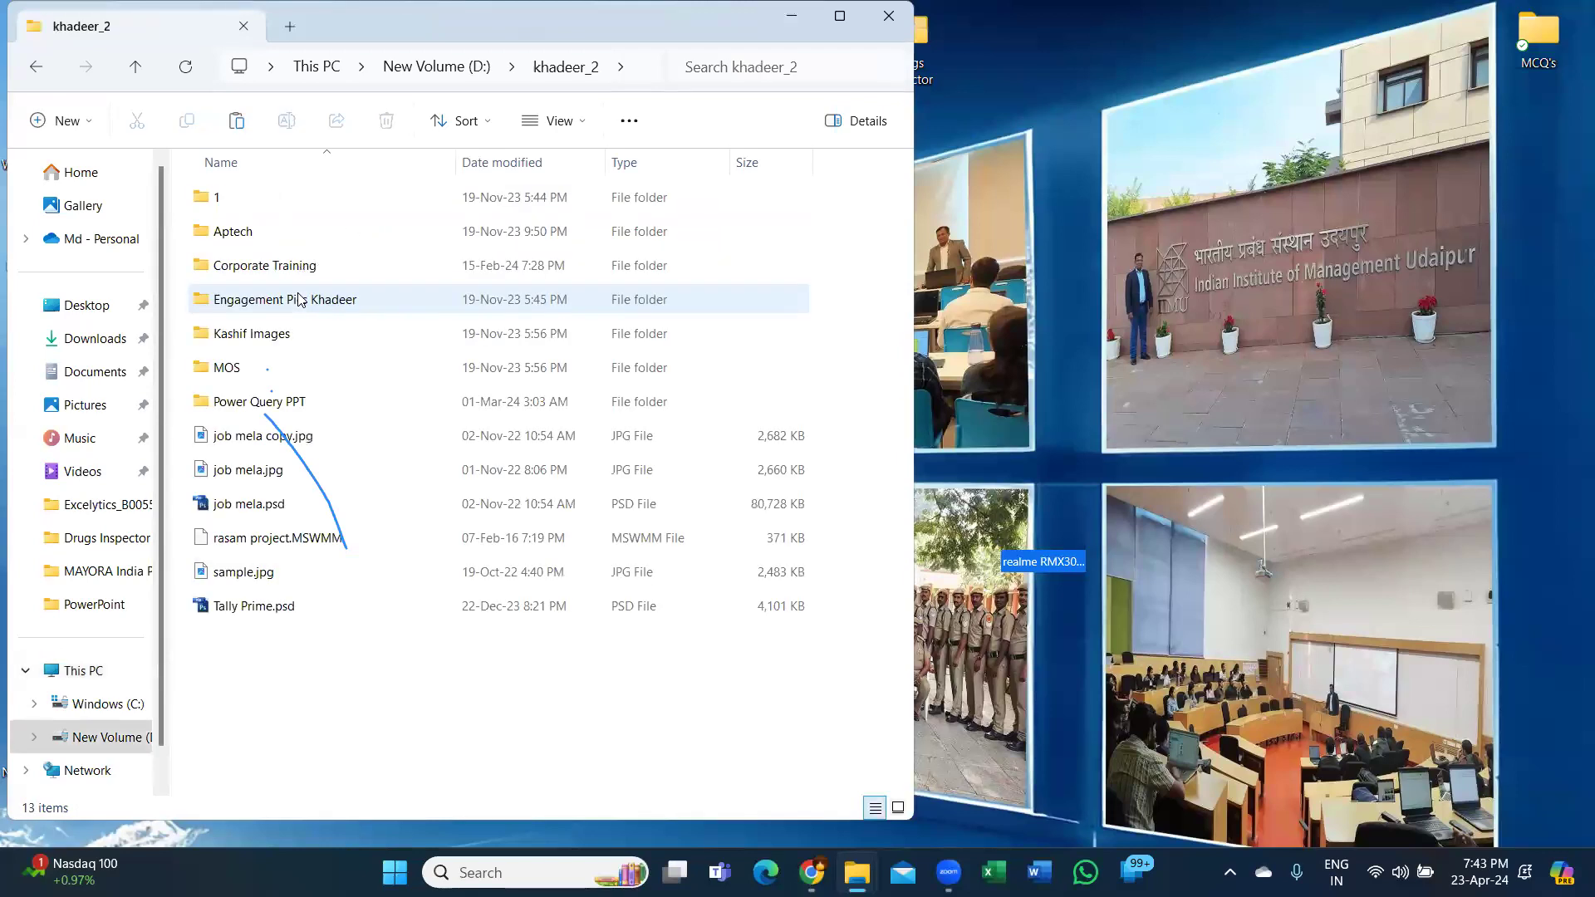
double_click(254, 197)
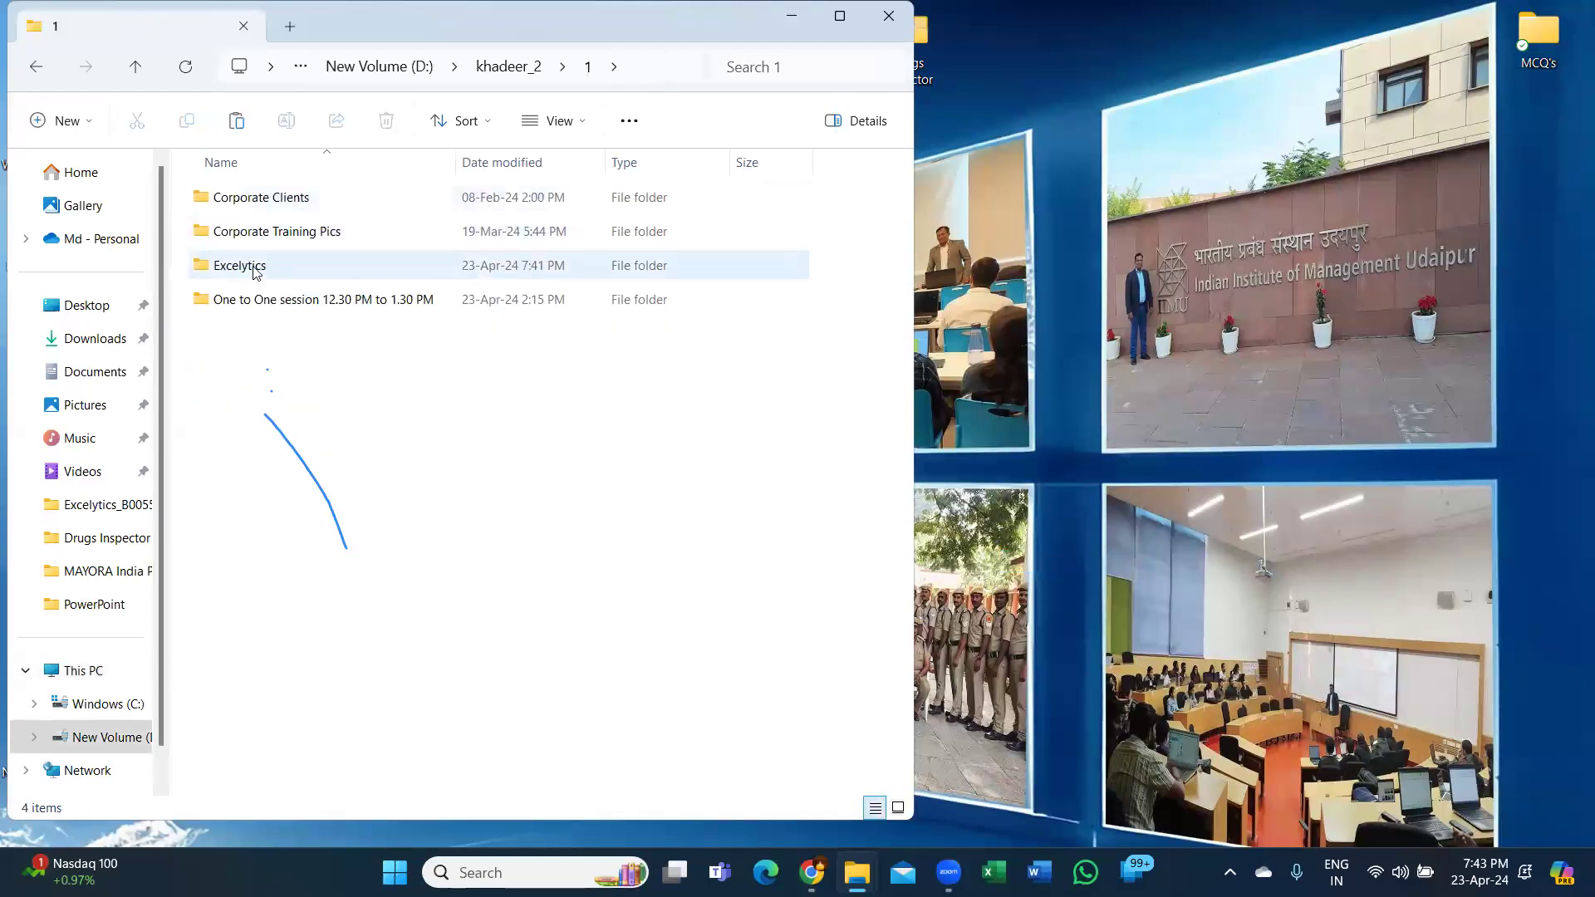
left_click(258, 269)
double_click(280, 209)
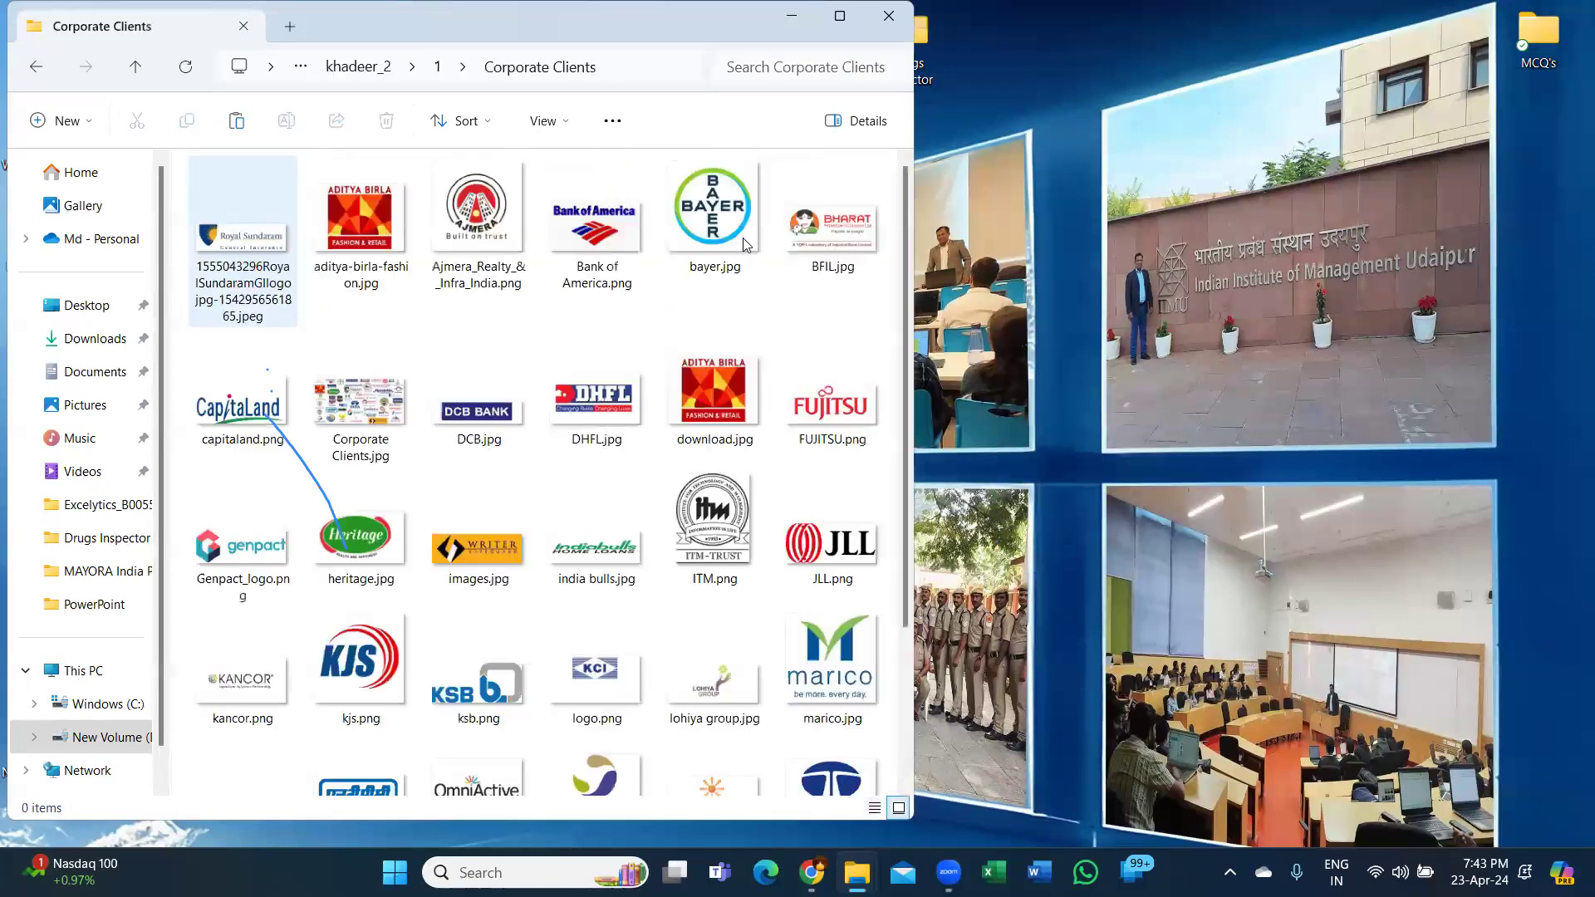
Open Corporate Clients.jpg in the Photos viewer.
double_click(399, 420)
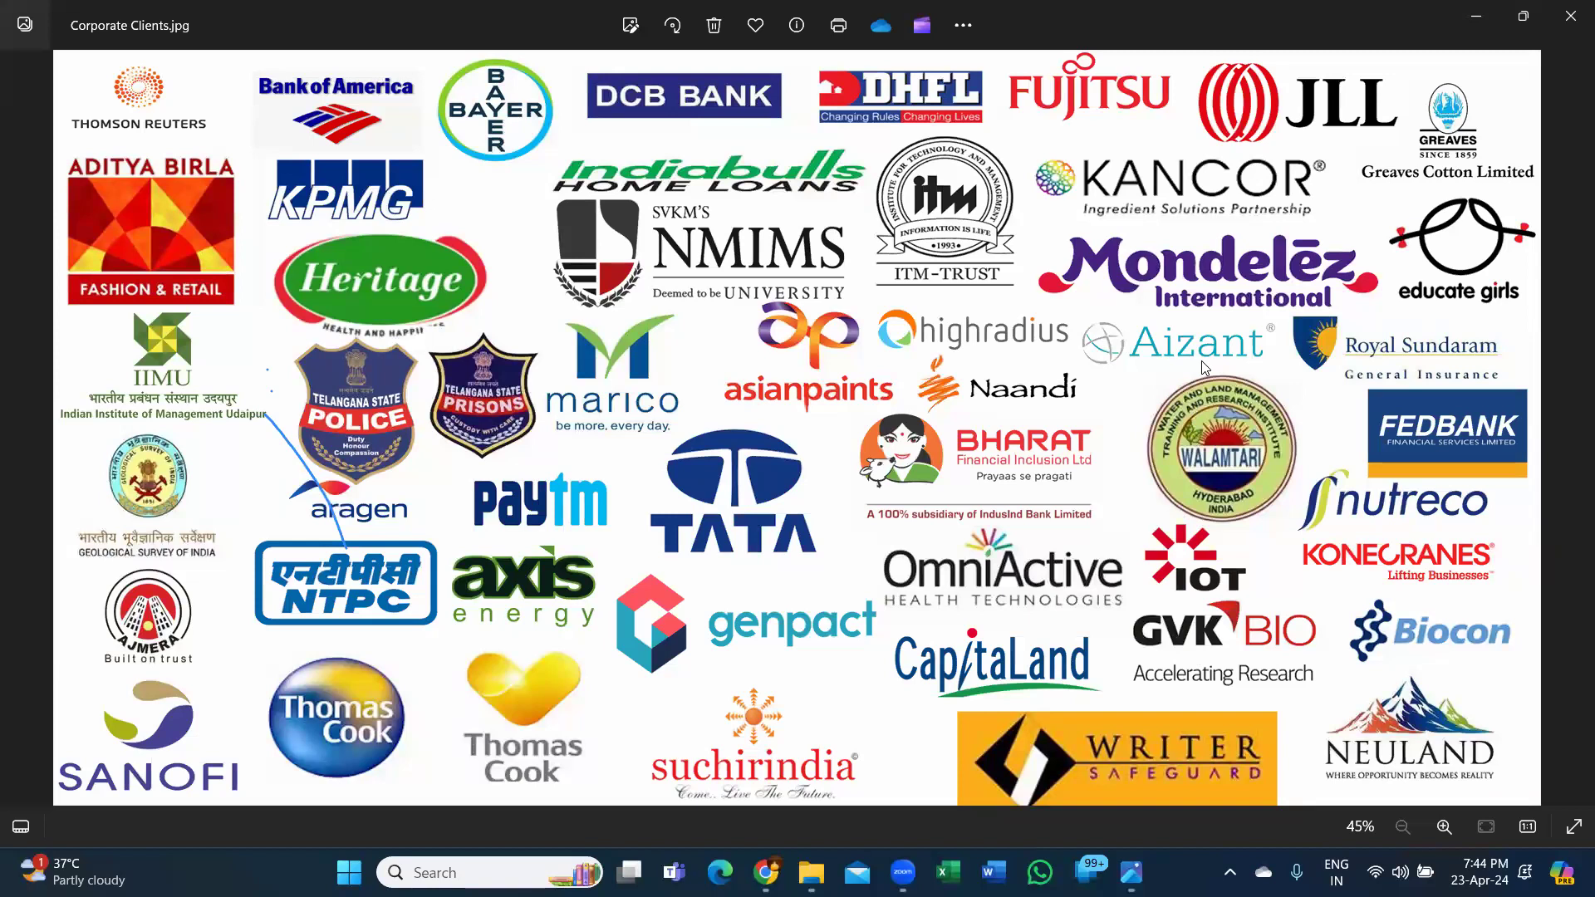
Close the Corporate Clients.jpg image in Photos.
left_click(770, 264)
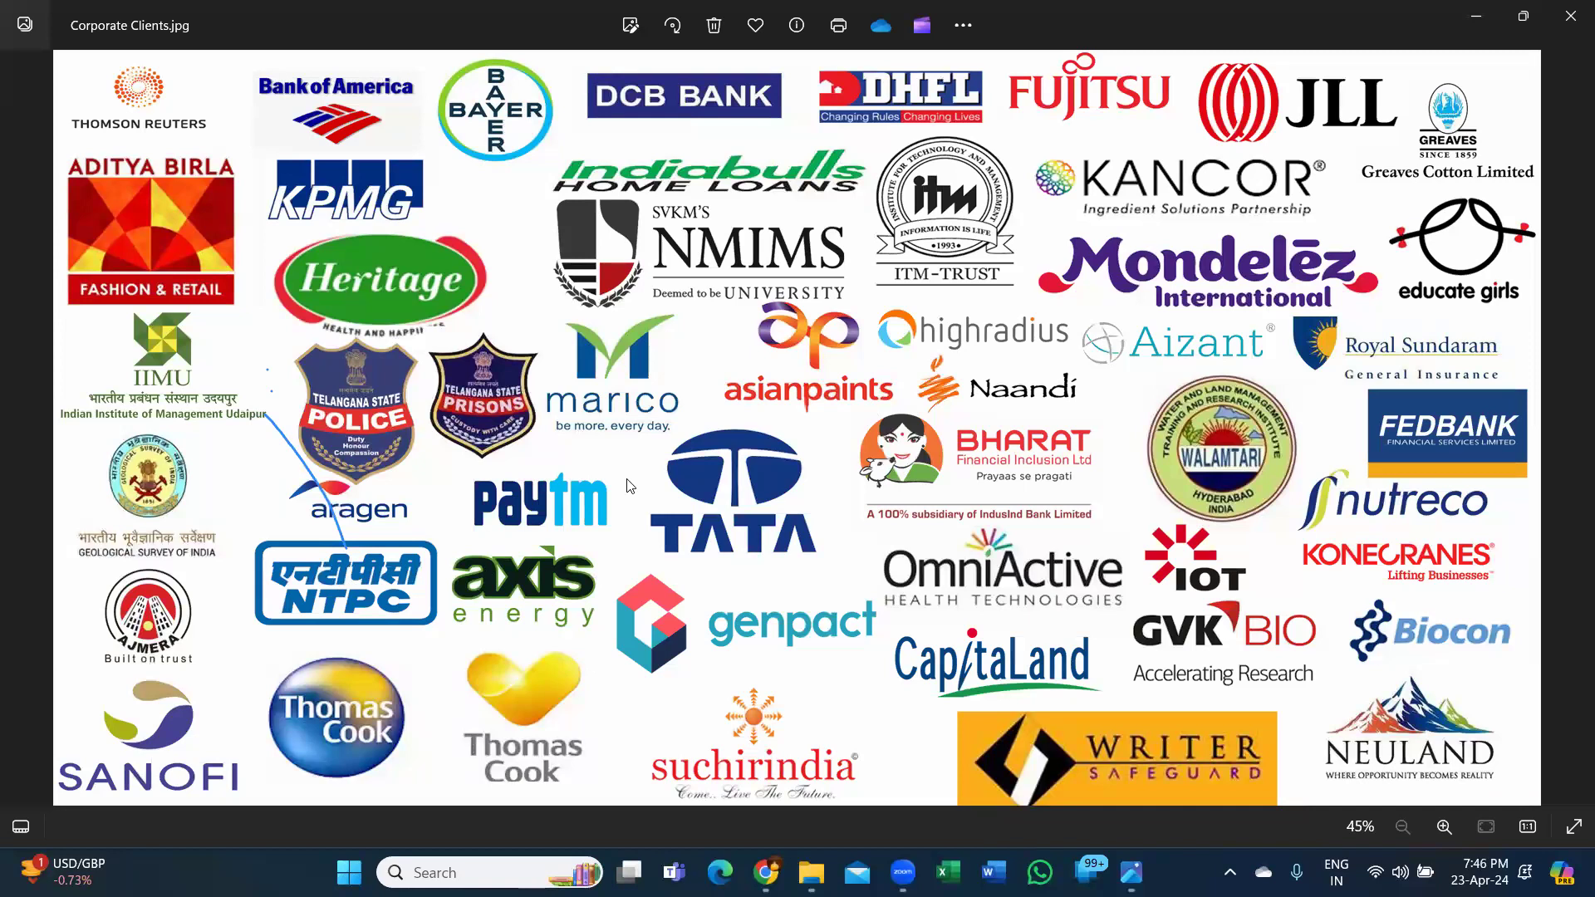
left_click(1571, 20)
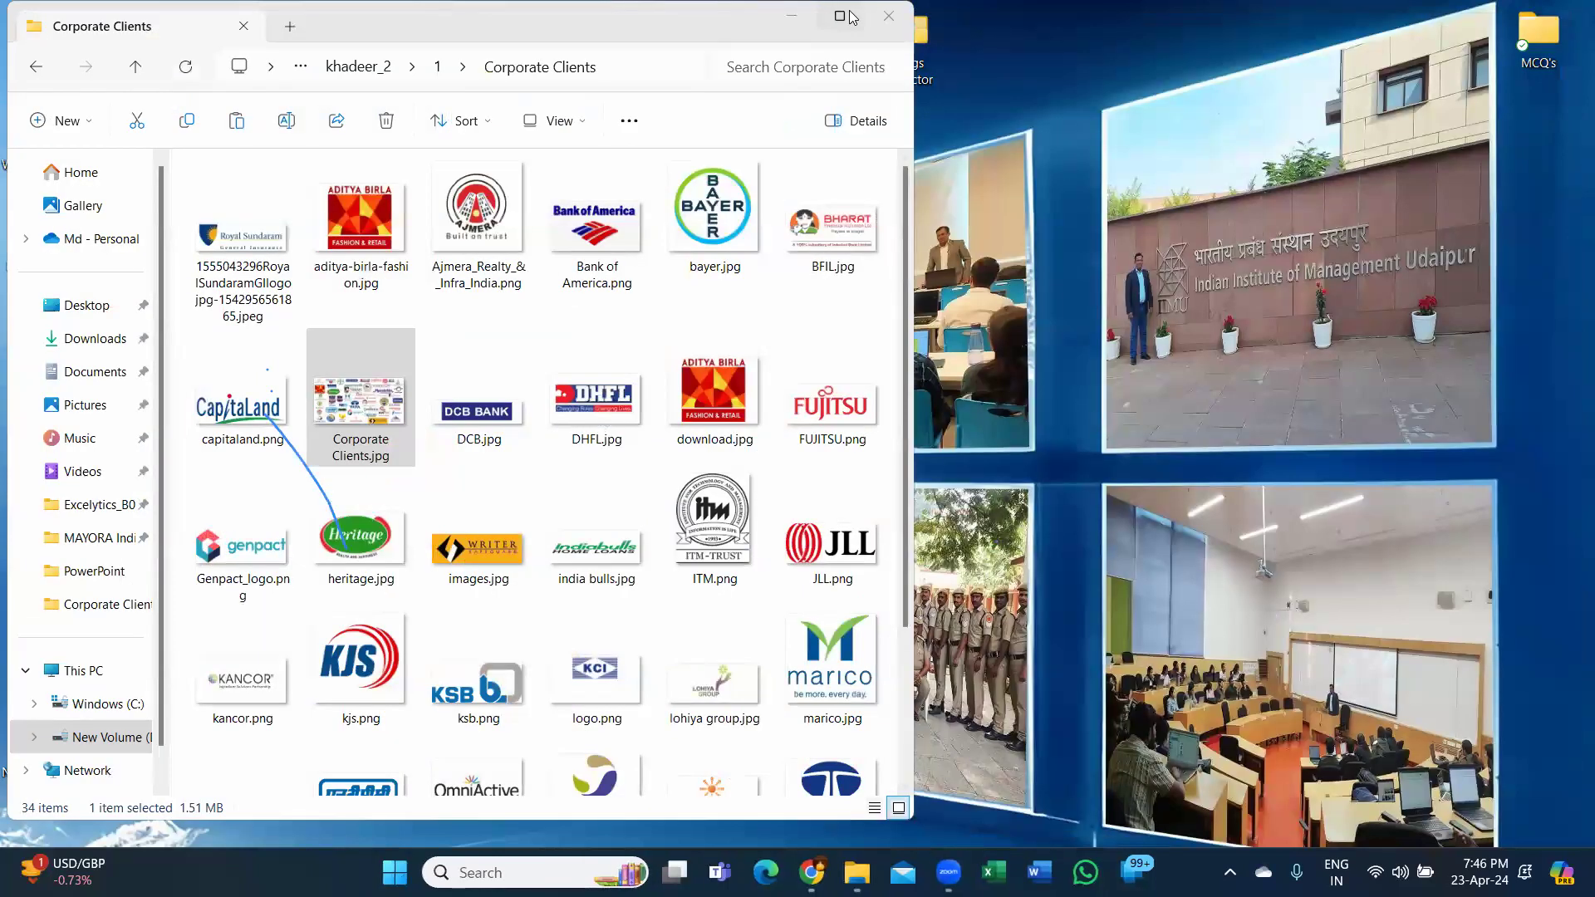
Return to folder 1 and open Corporate Training Pics › group photos › IAS batch -2.
key("alt+Left")
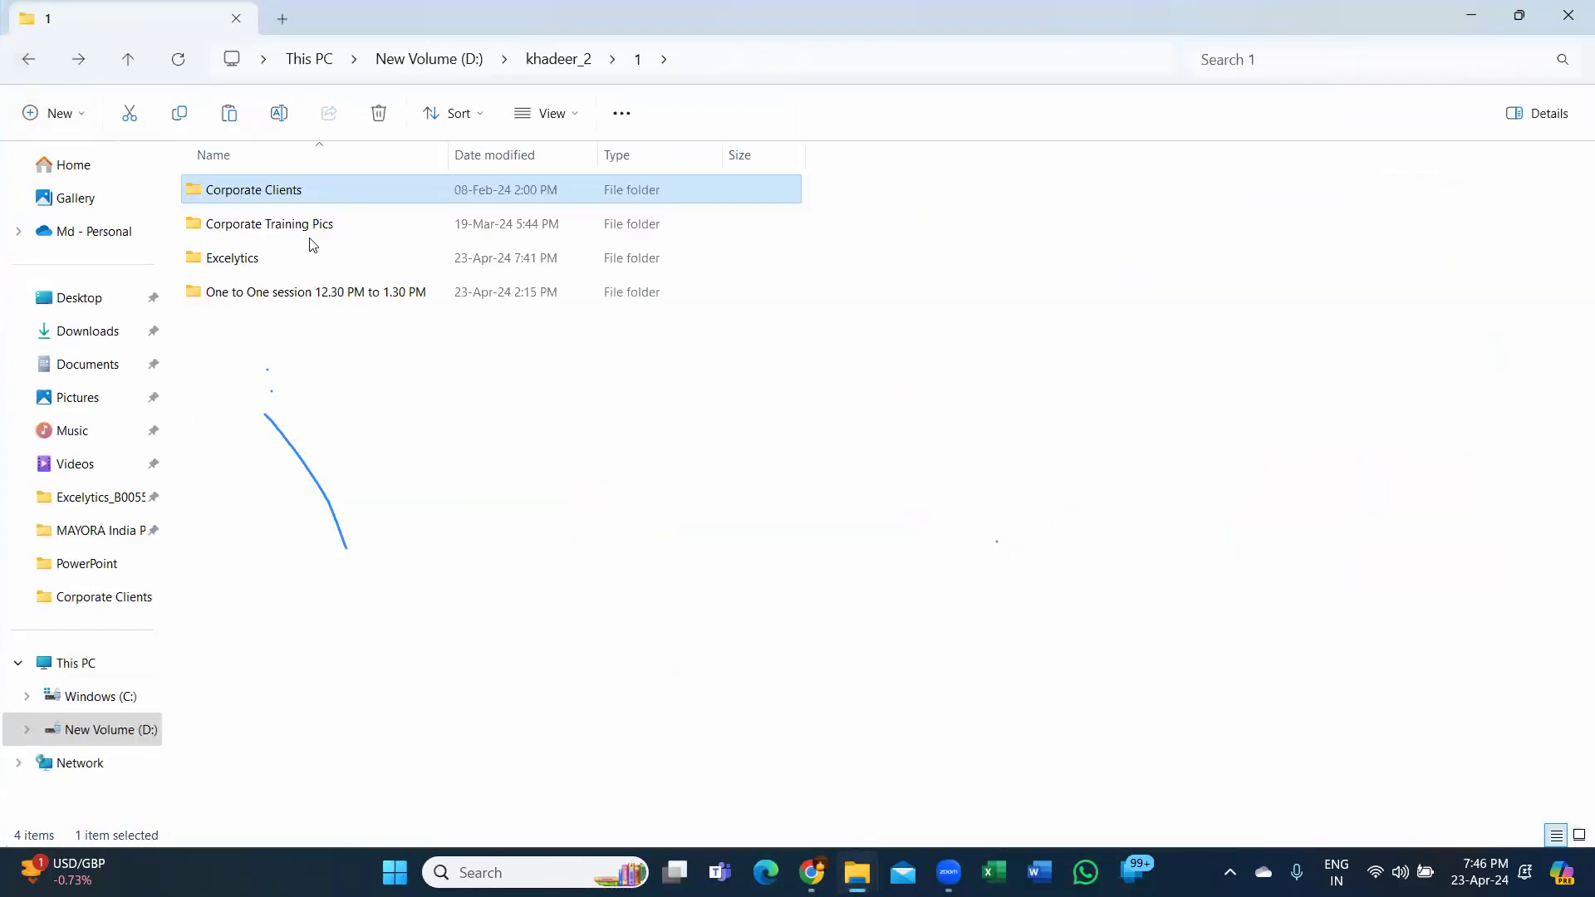
double_click(330, 224)
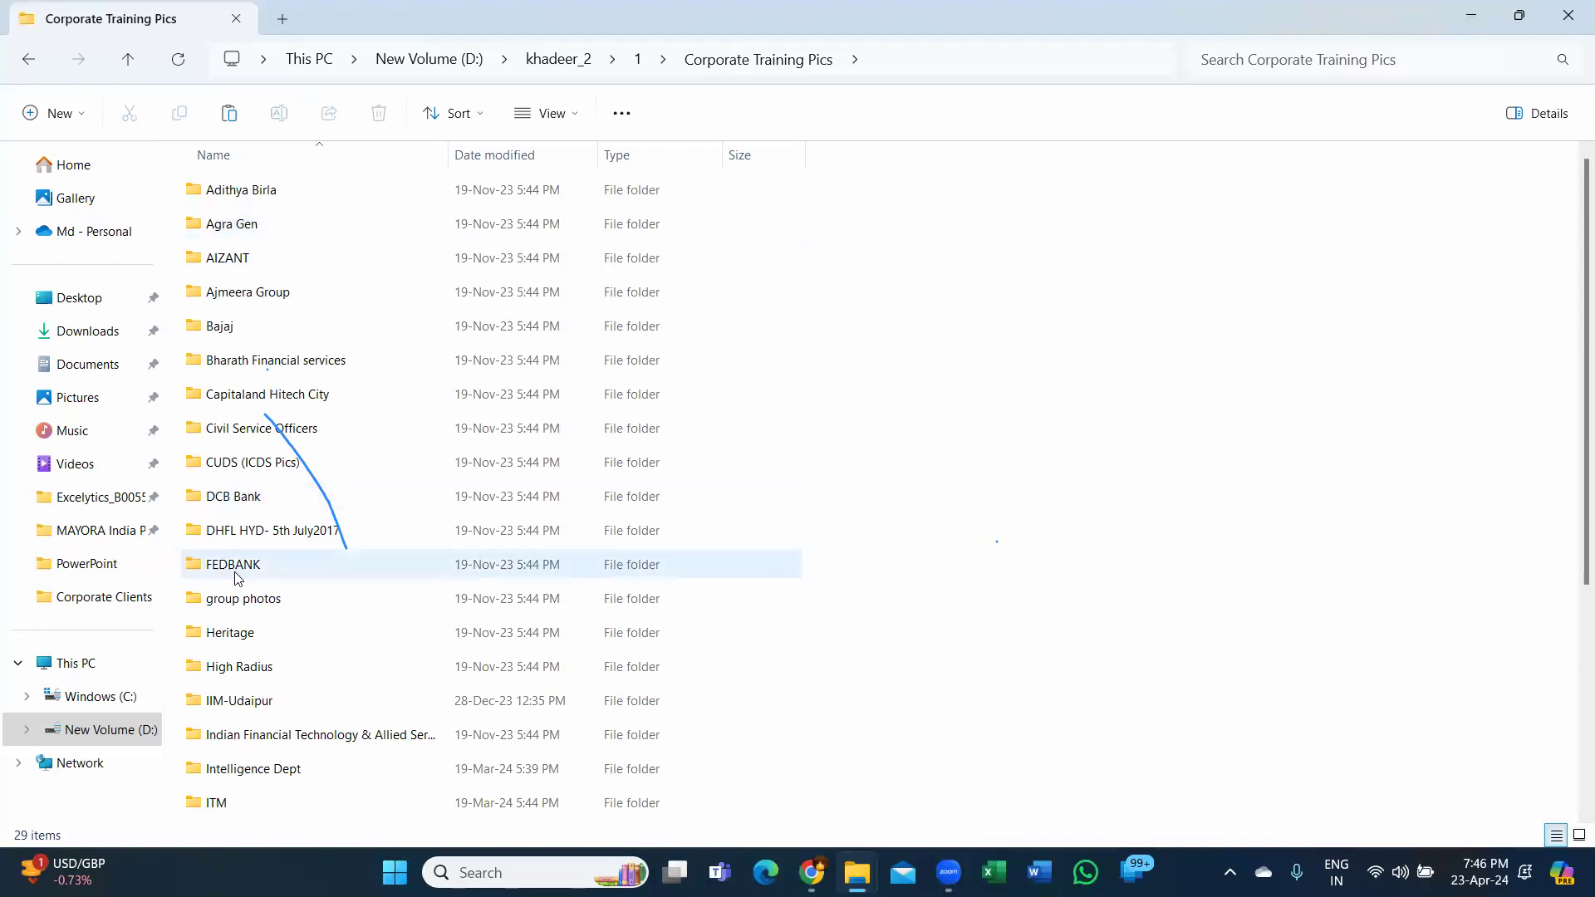
key("ctrl+shift+2")
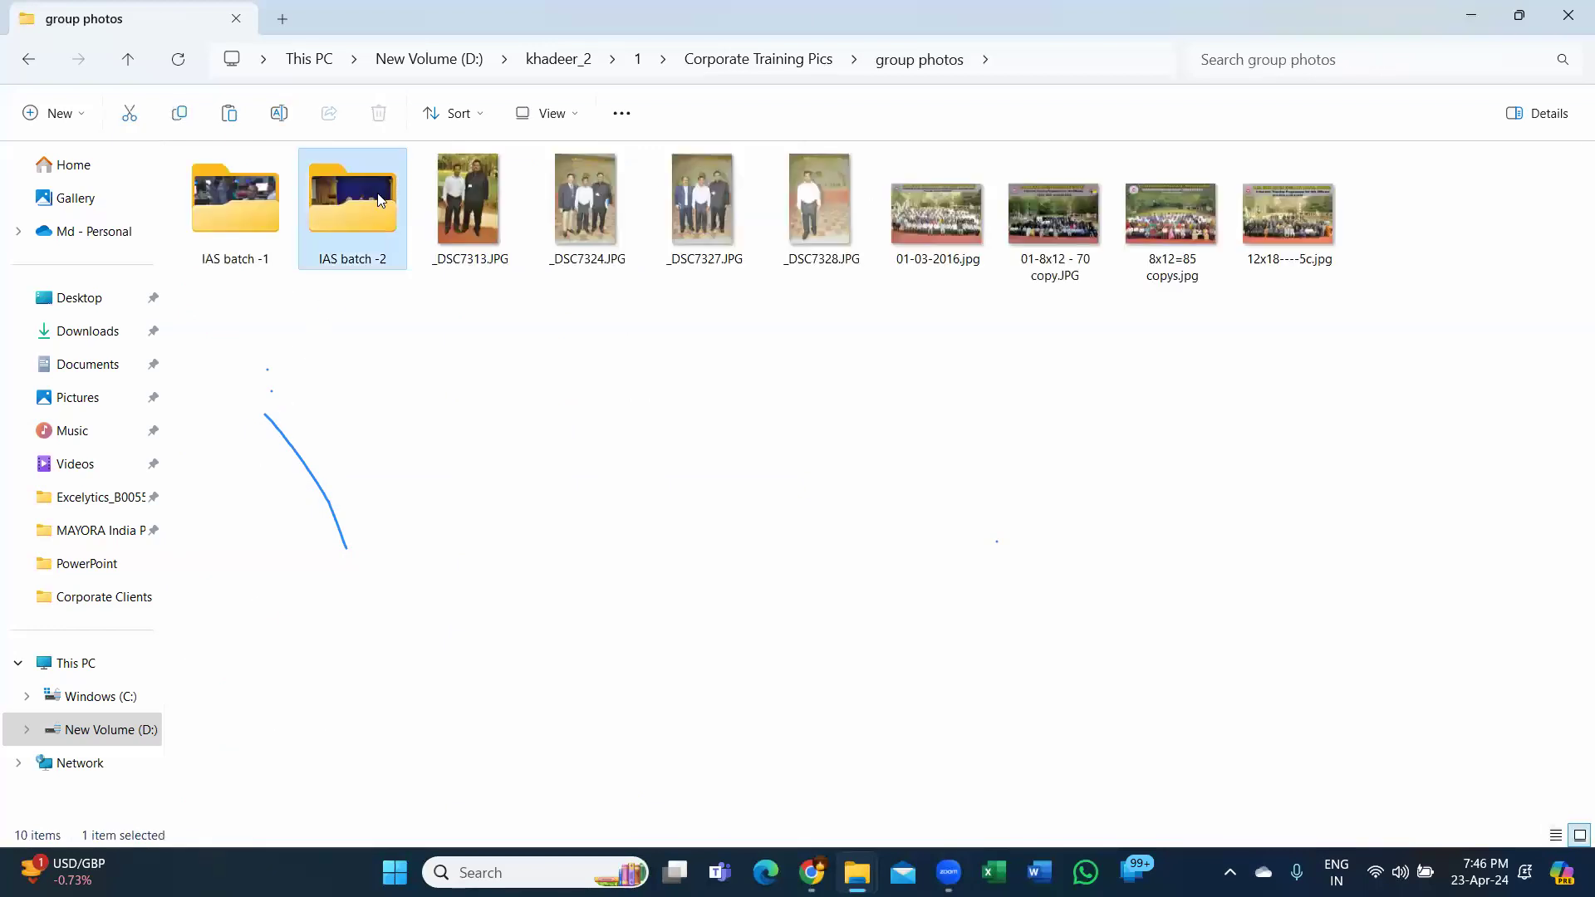
double_click(378, 198)
Open DSC04149.JPG and page through the IAS batch -2 photos up to DSC04154.
double_click(227, 229)
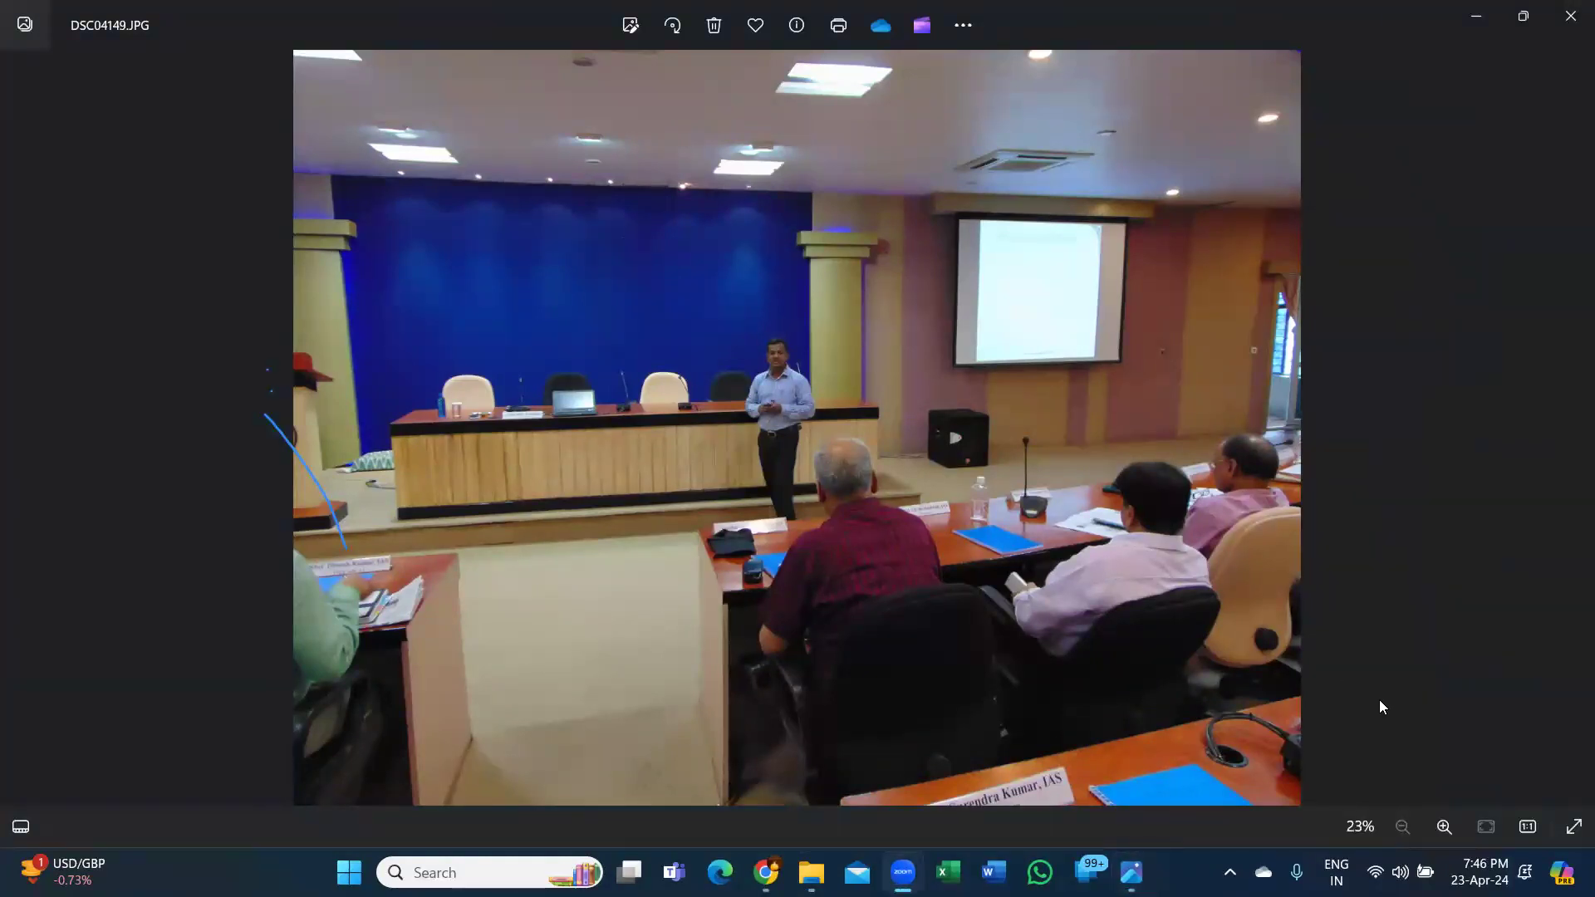
left_click(919, 327)
key("Right")
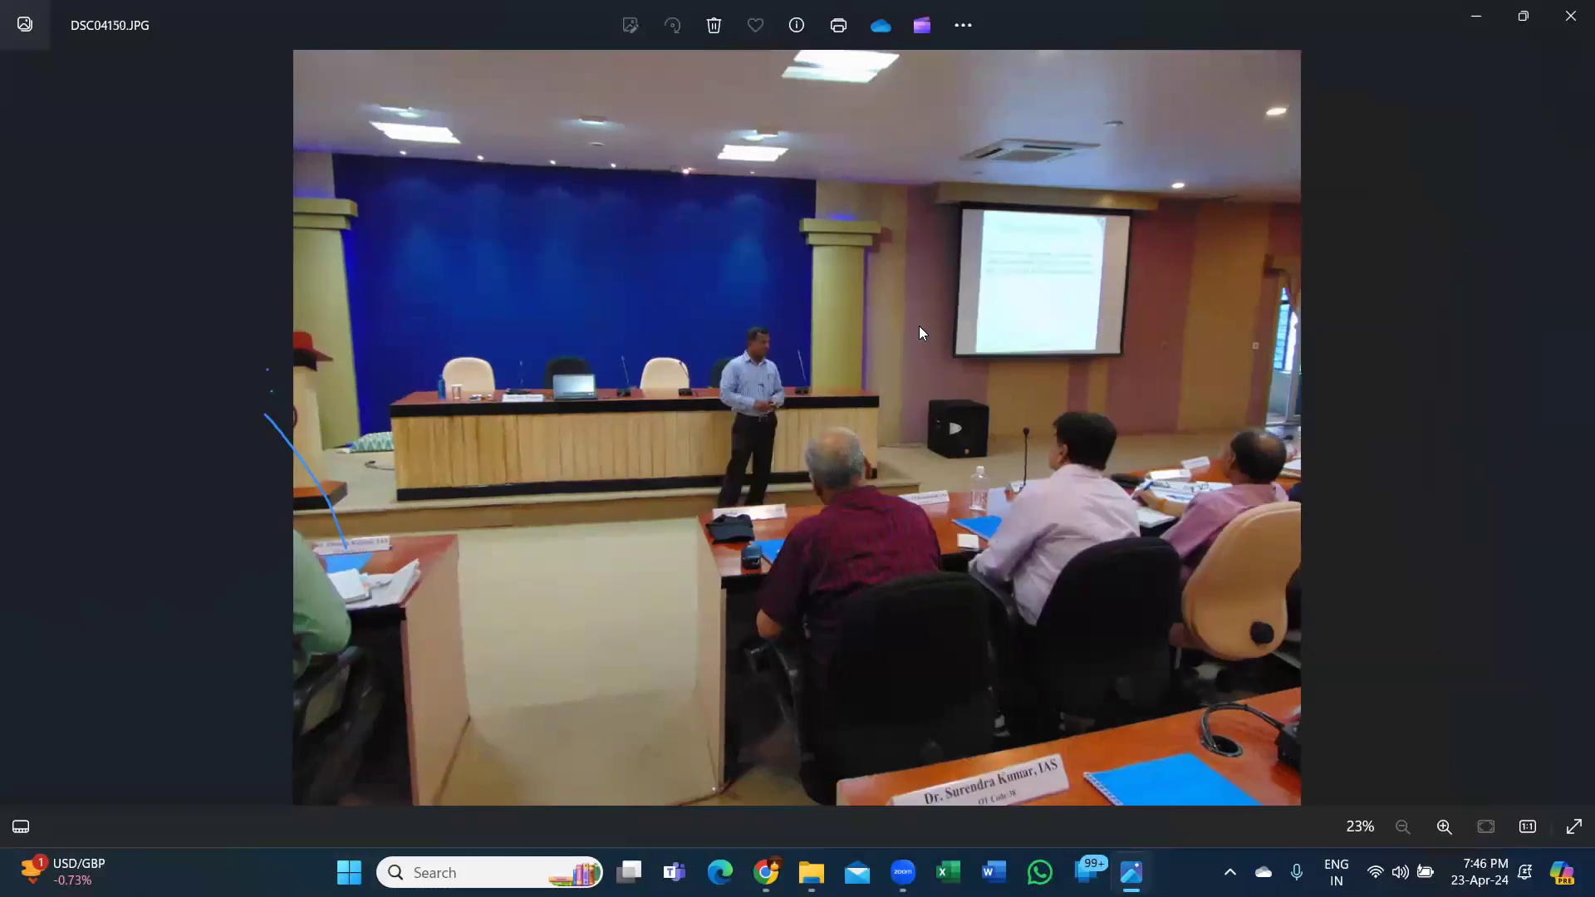
key("Right")
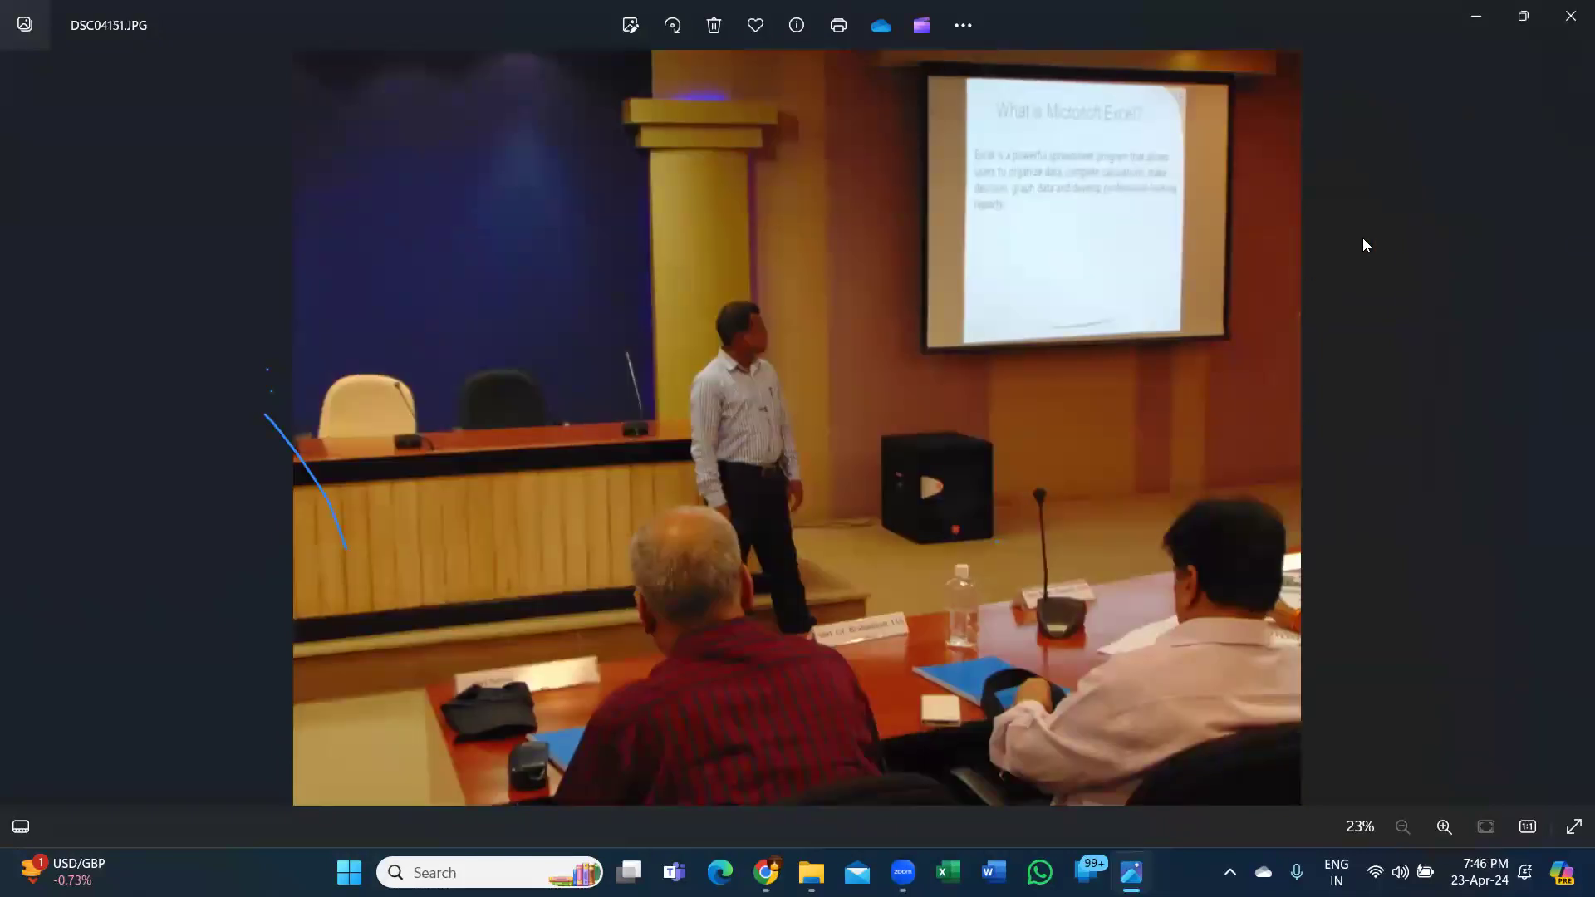
scroll(1150, 249, "up", 4)
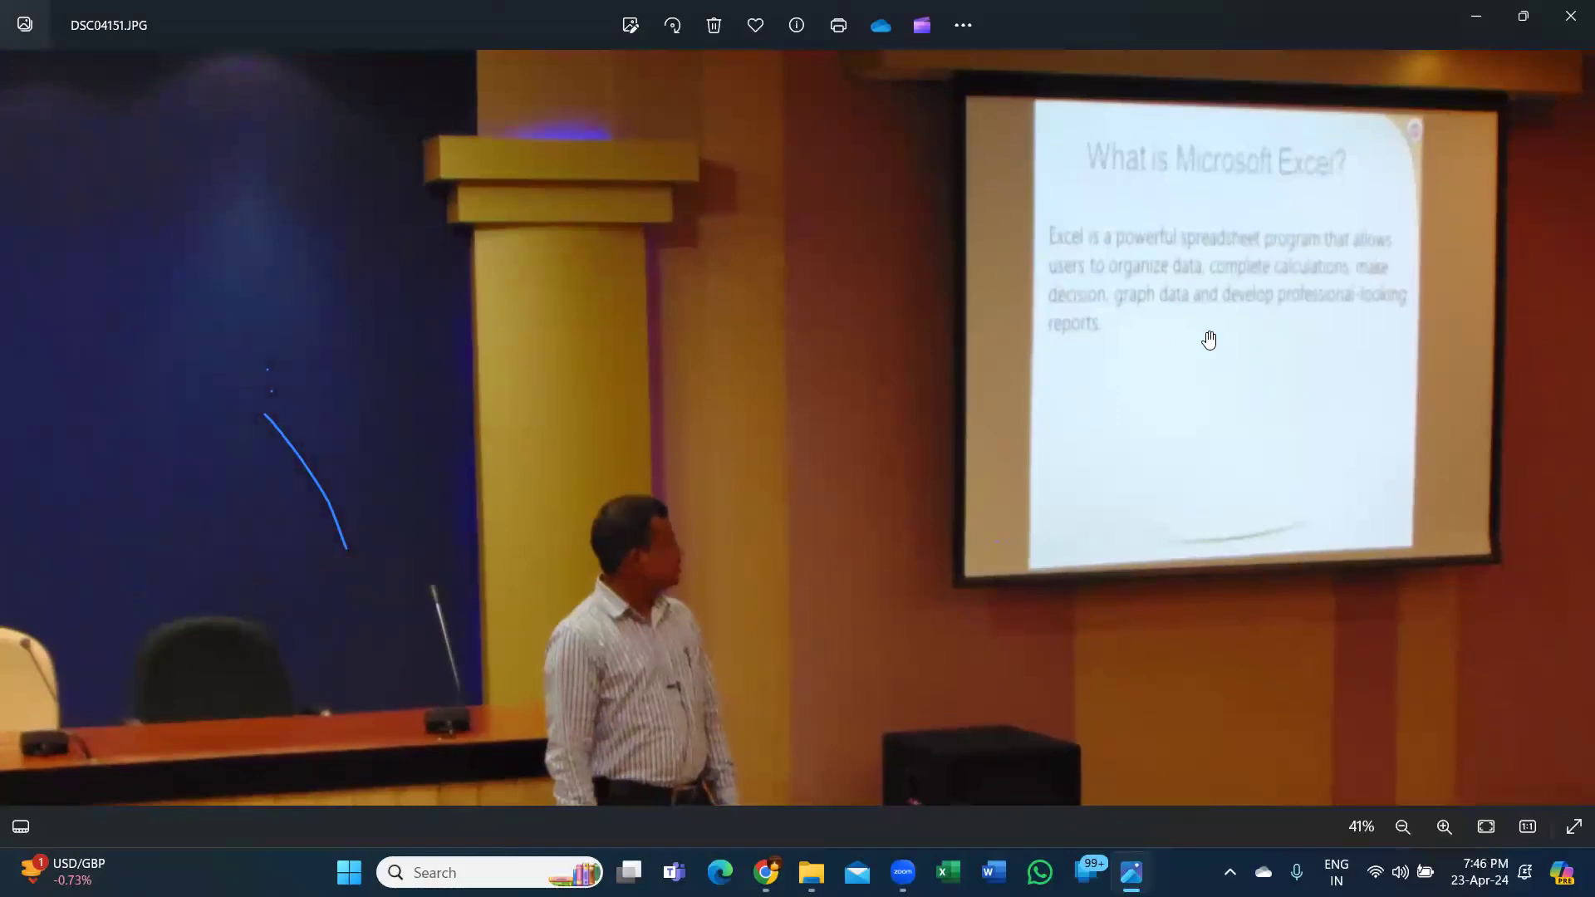
scroll(1209, 336, "down", 4)
key("Right")
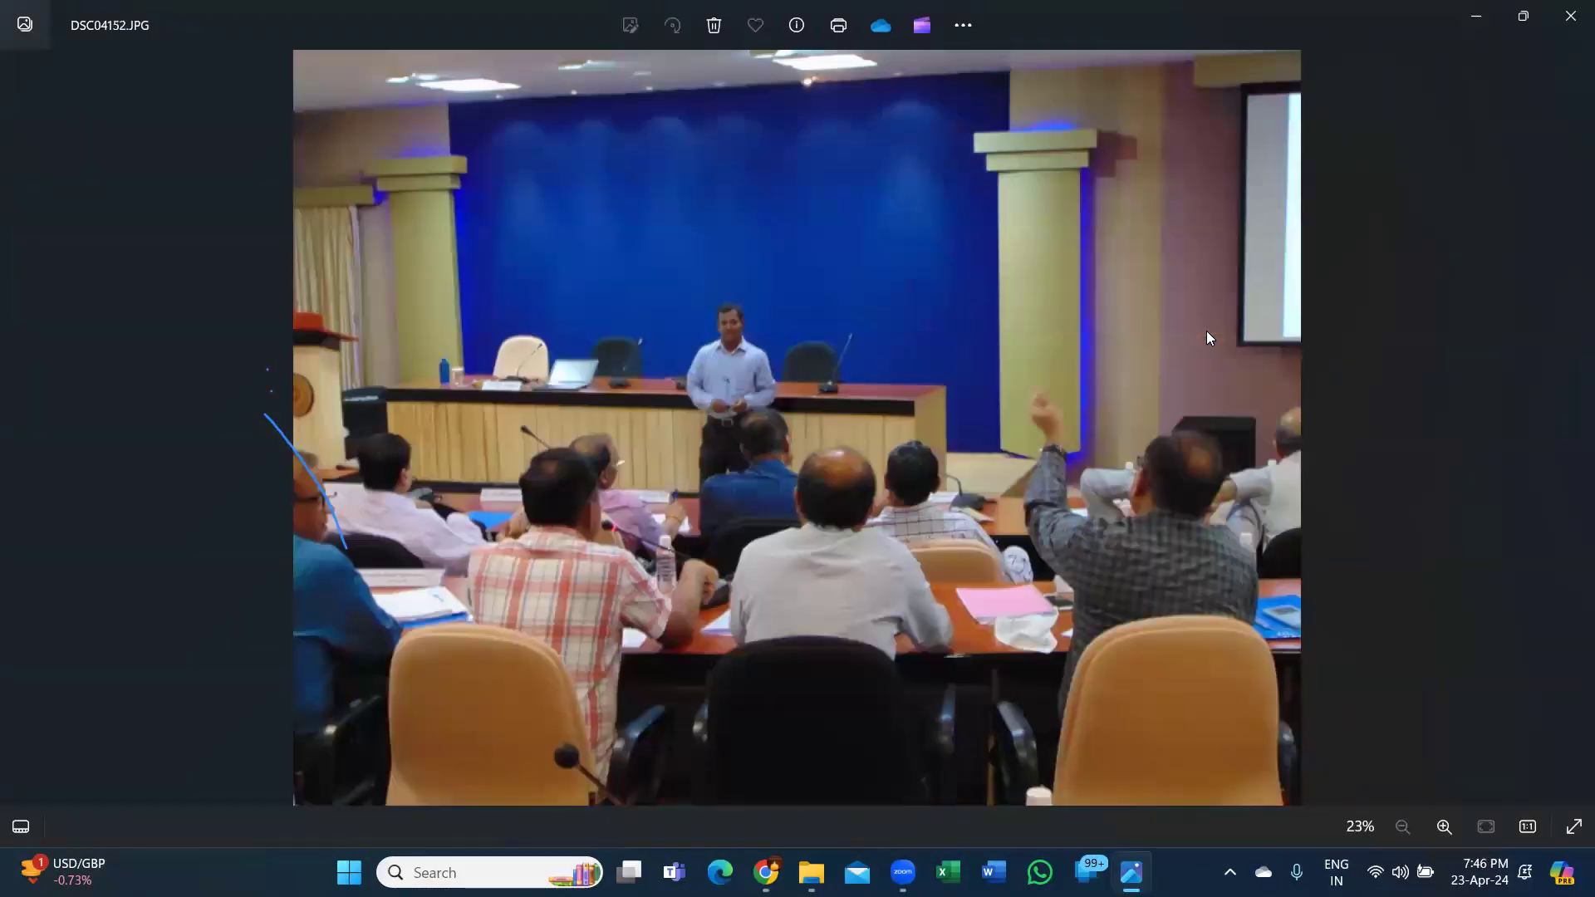
key("Right")
key("Right")
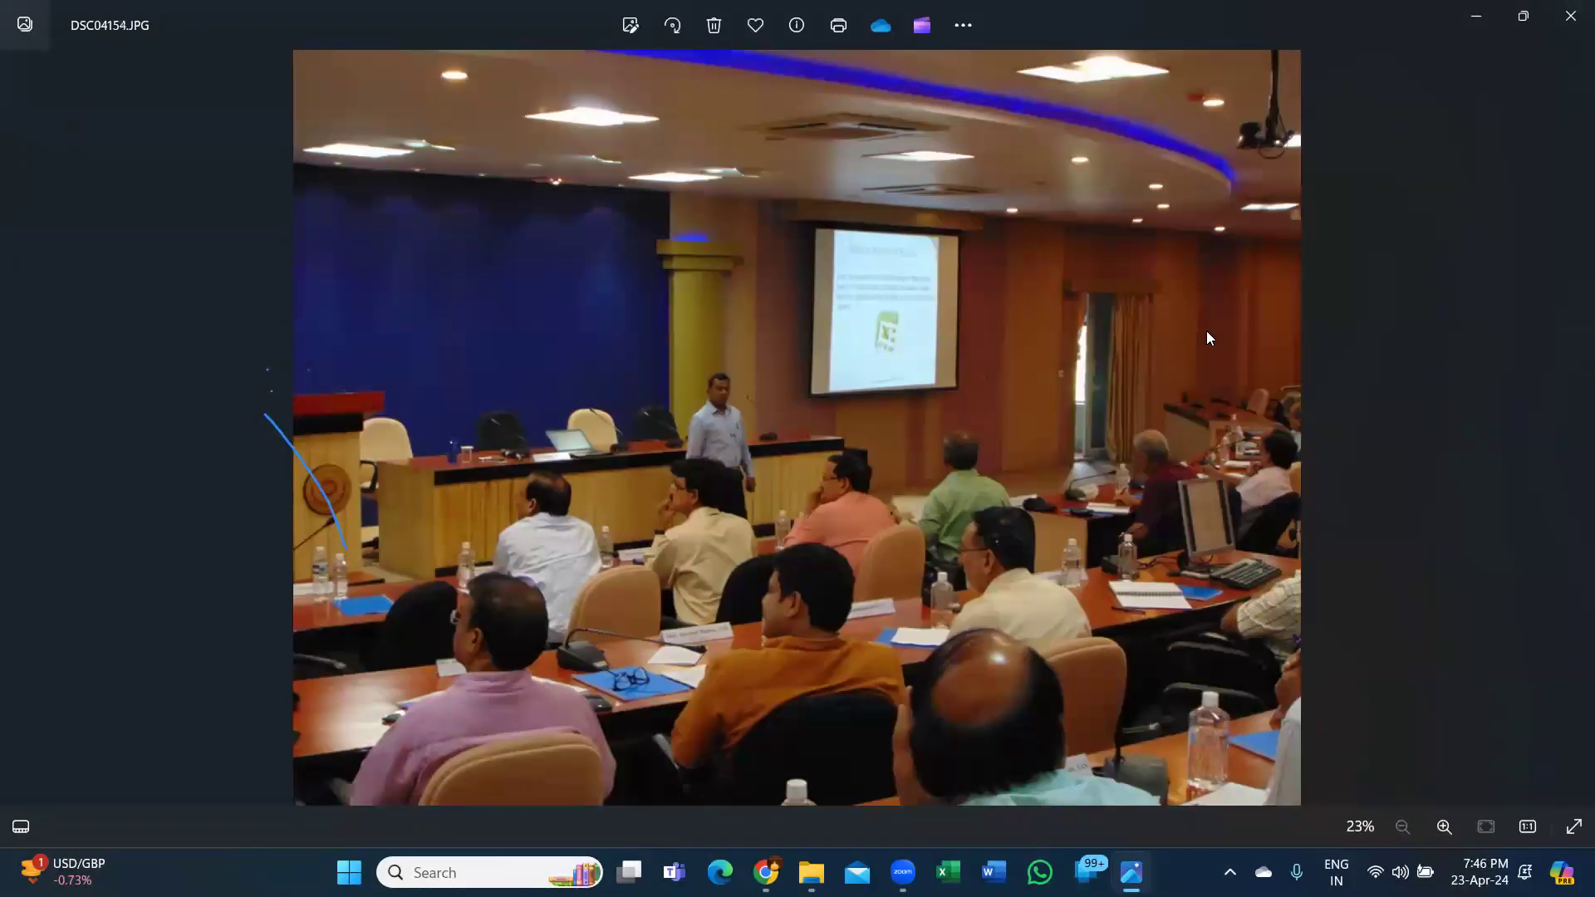
key("Right")
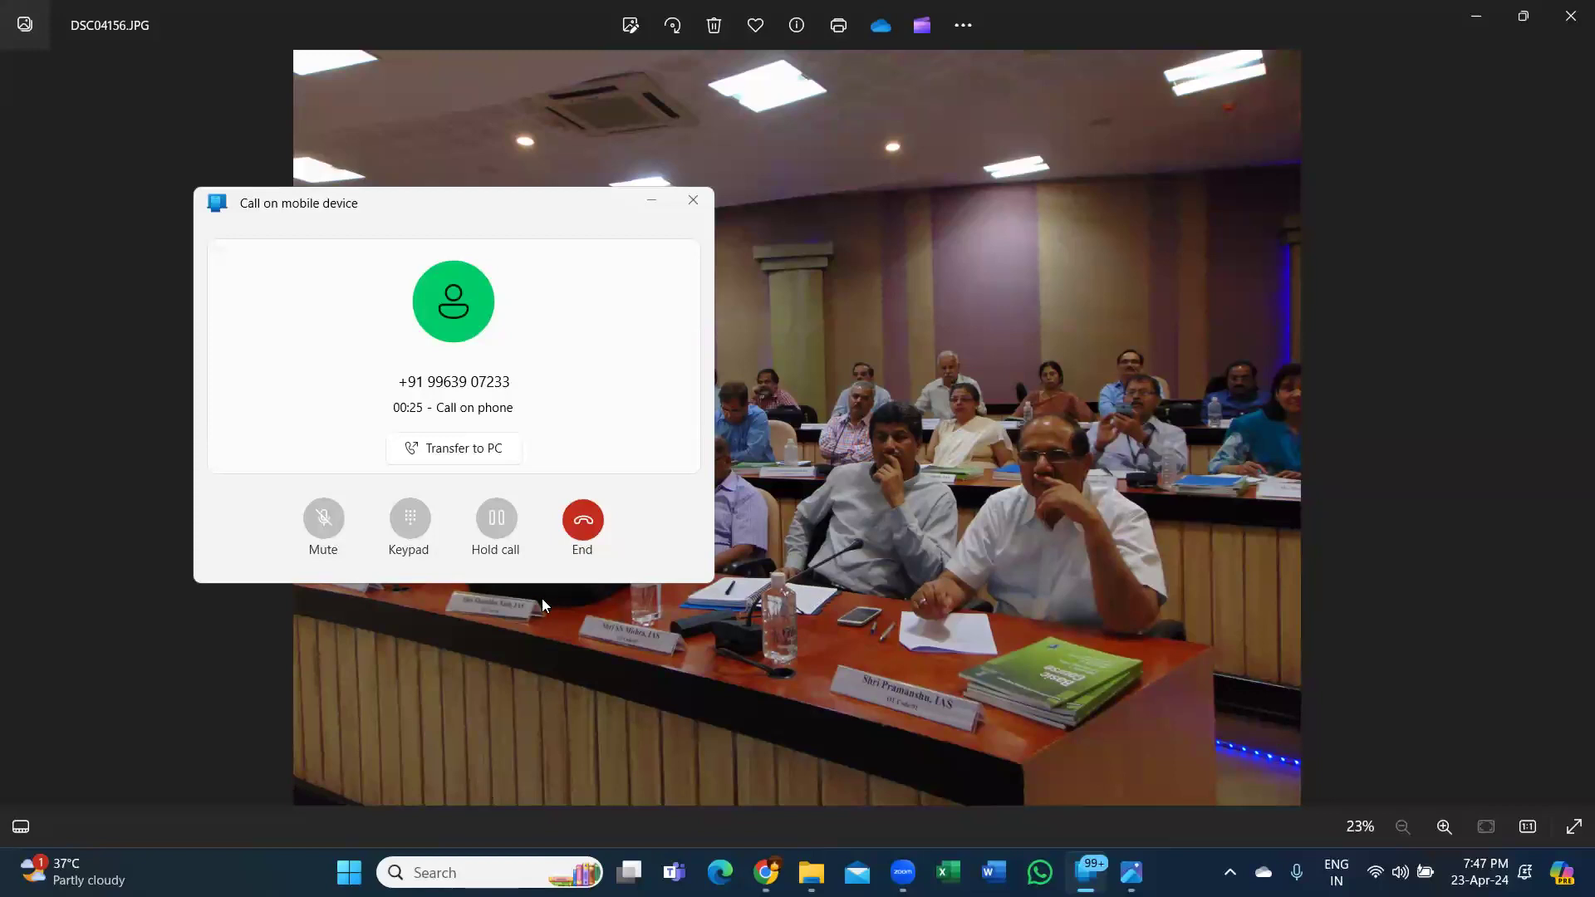
End the first two Phone Link calls on the mobile device.
left_click(585, 529)
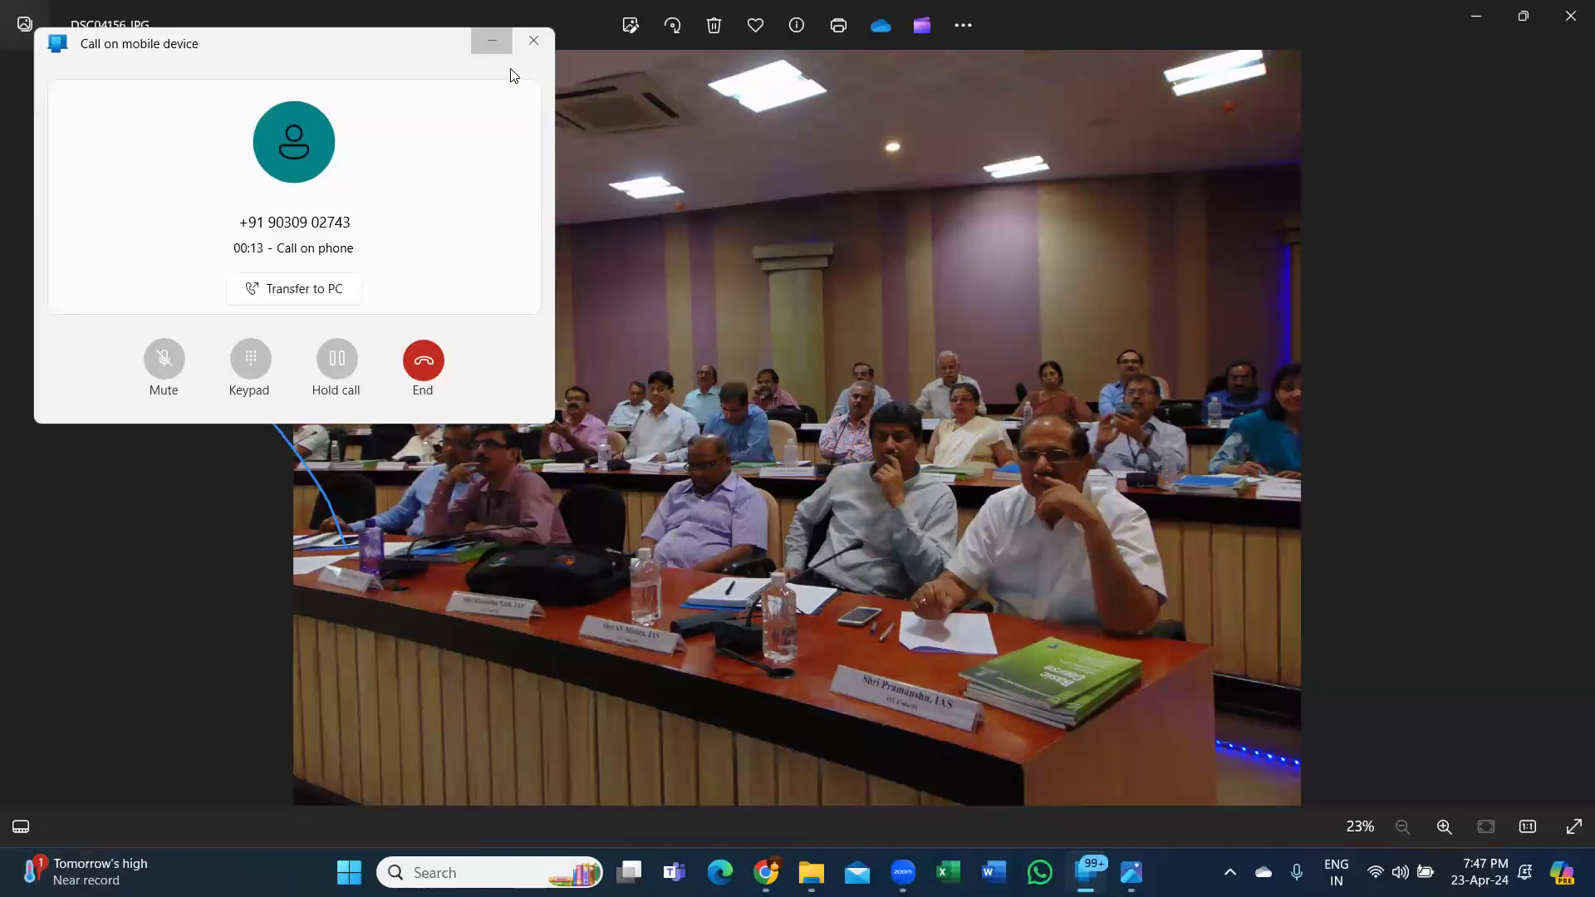
left_click(427, 370)
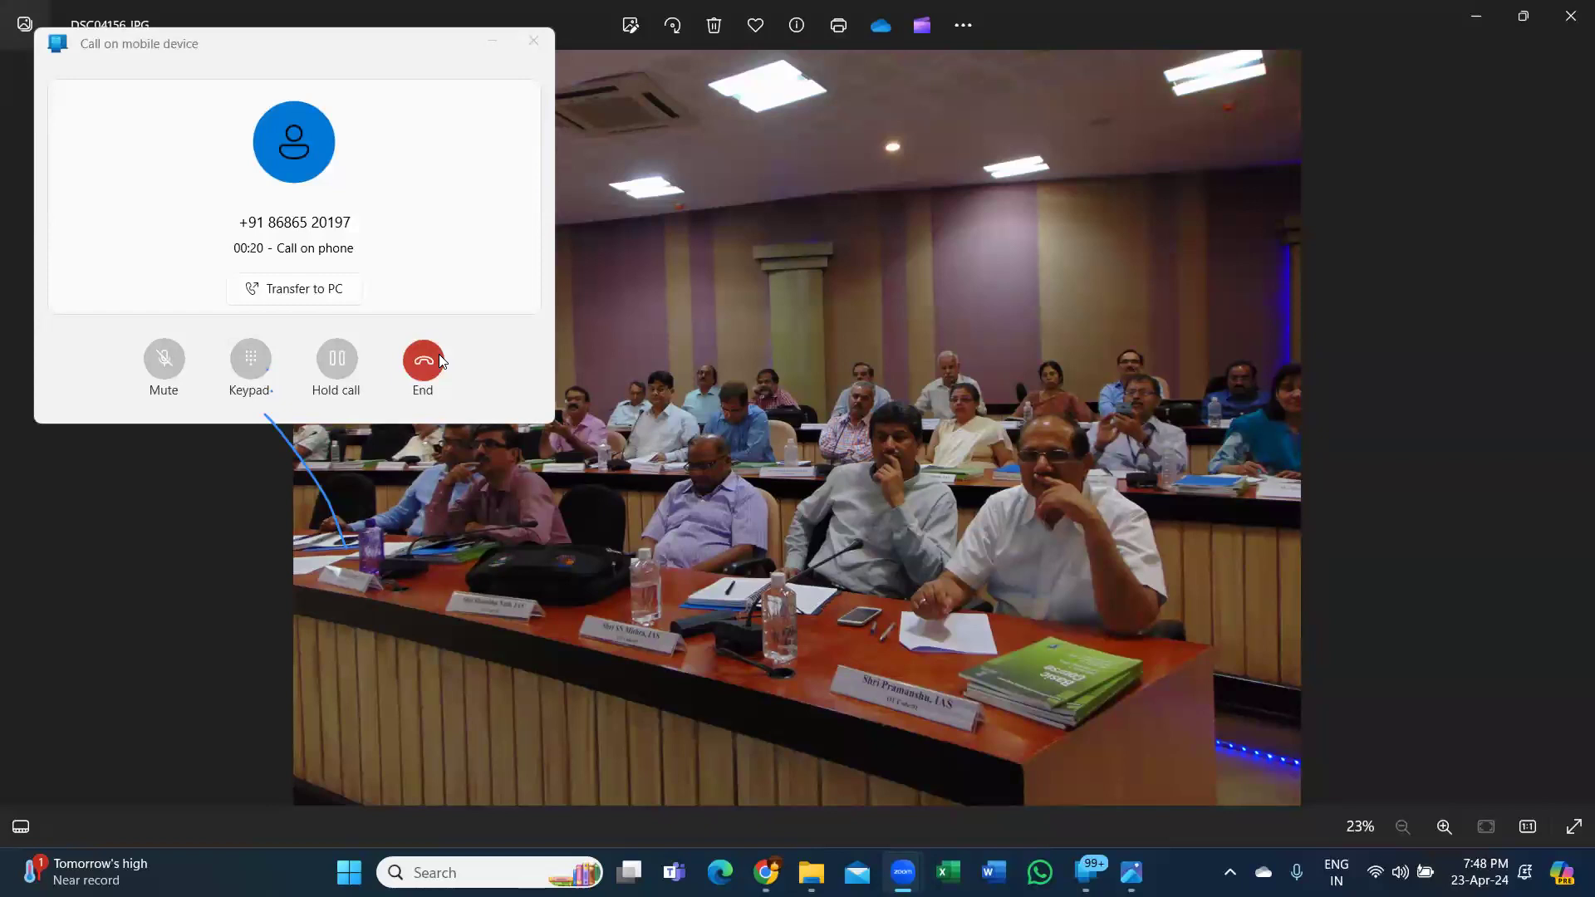
Hang up the remaining Phone Link calls so the call window disappears.
left_click(440, 355)
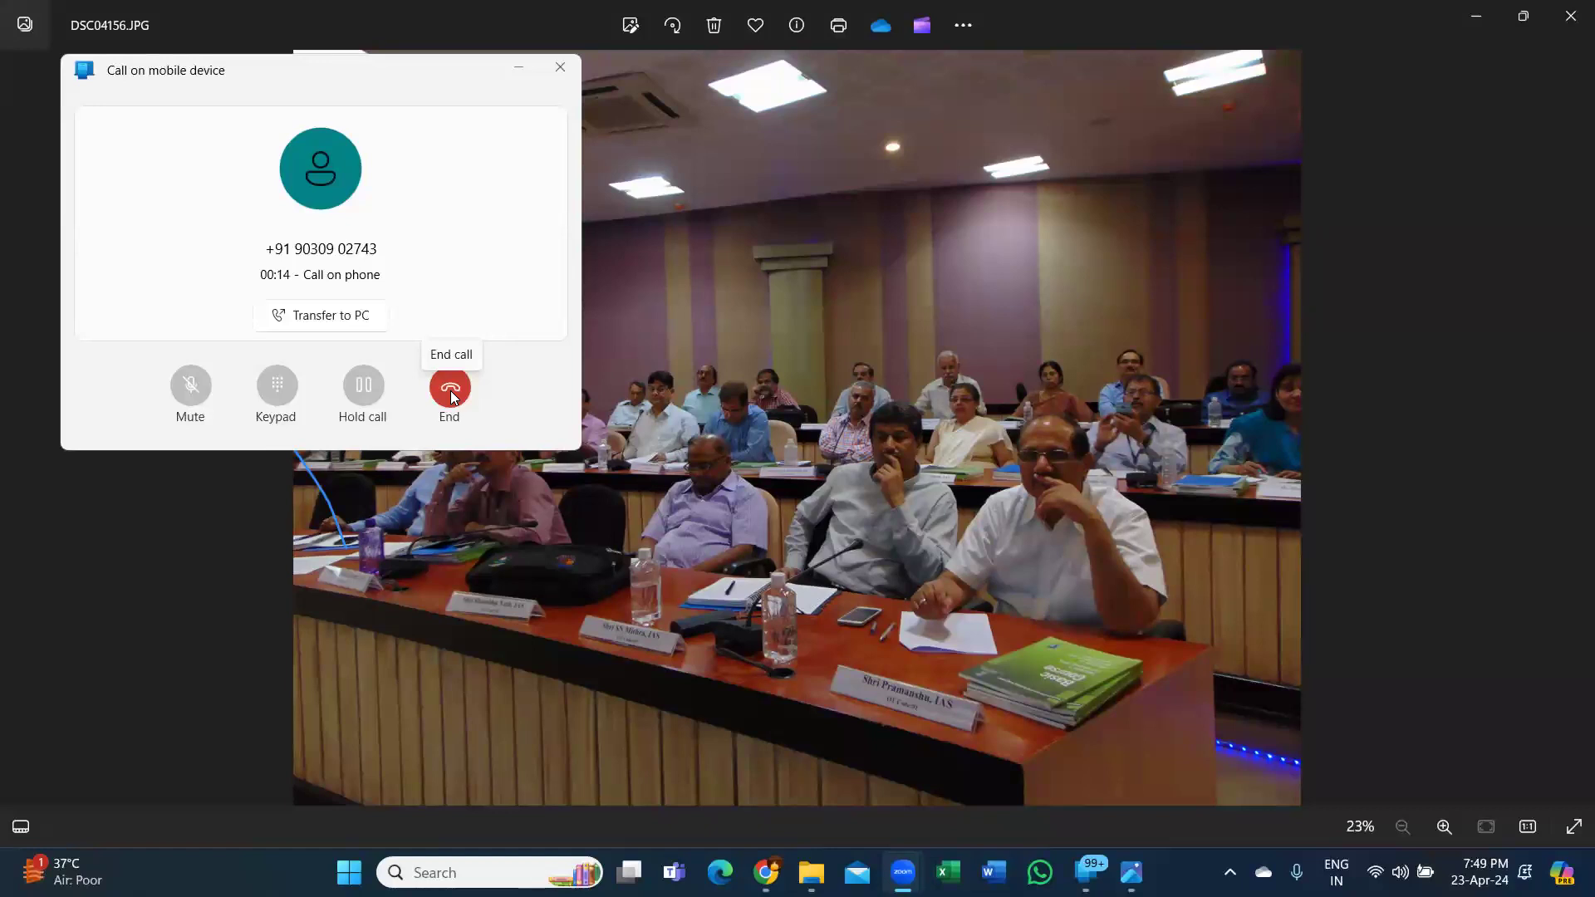
left_click(451, 390)
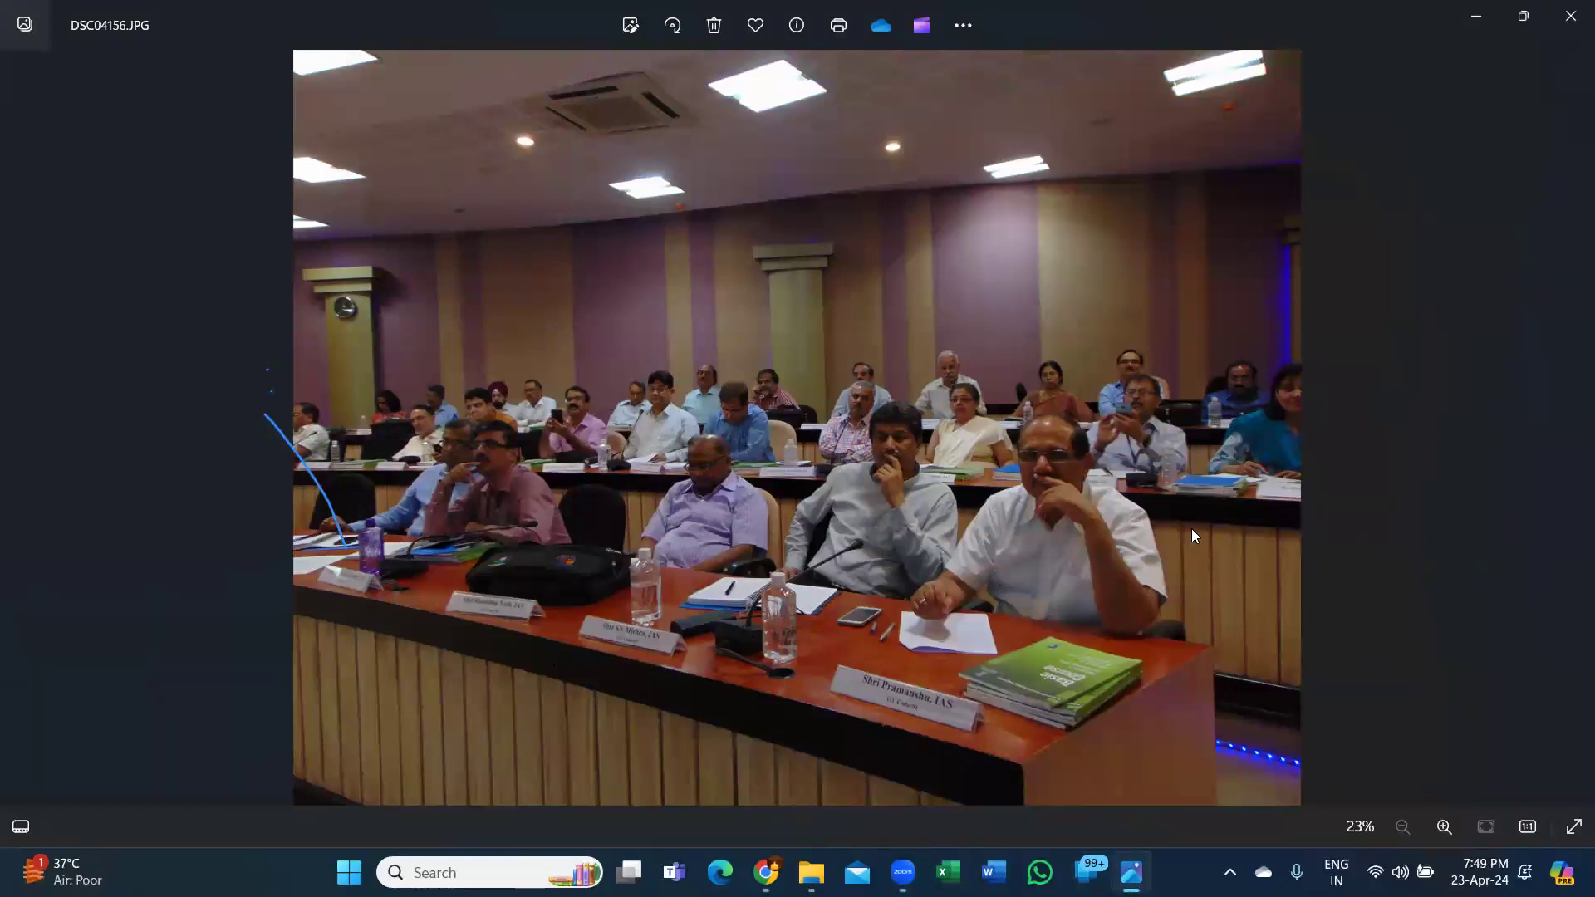
Zoom the photo in and out, close Photos, and go back to the Corporate Training Pics folder.
scroll(1191, 528, "up", 2)
scroll(994, 562, "up", 3)
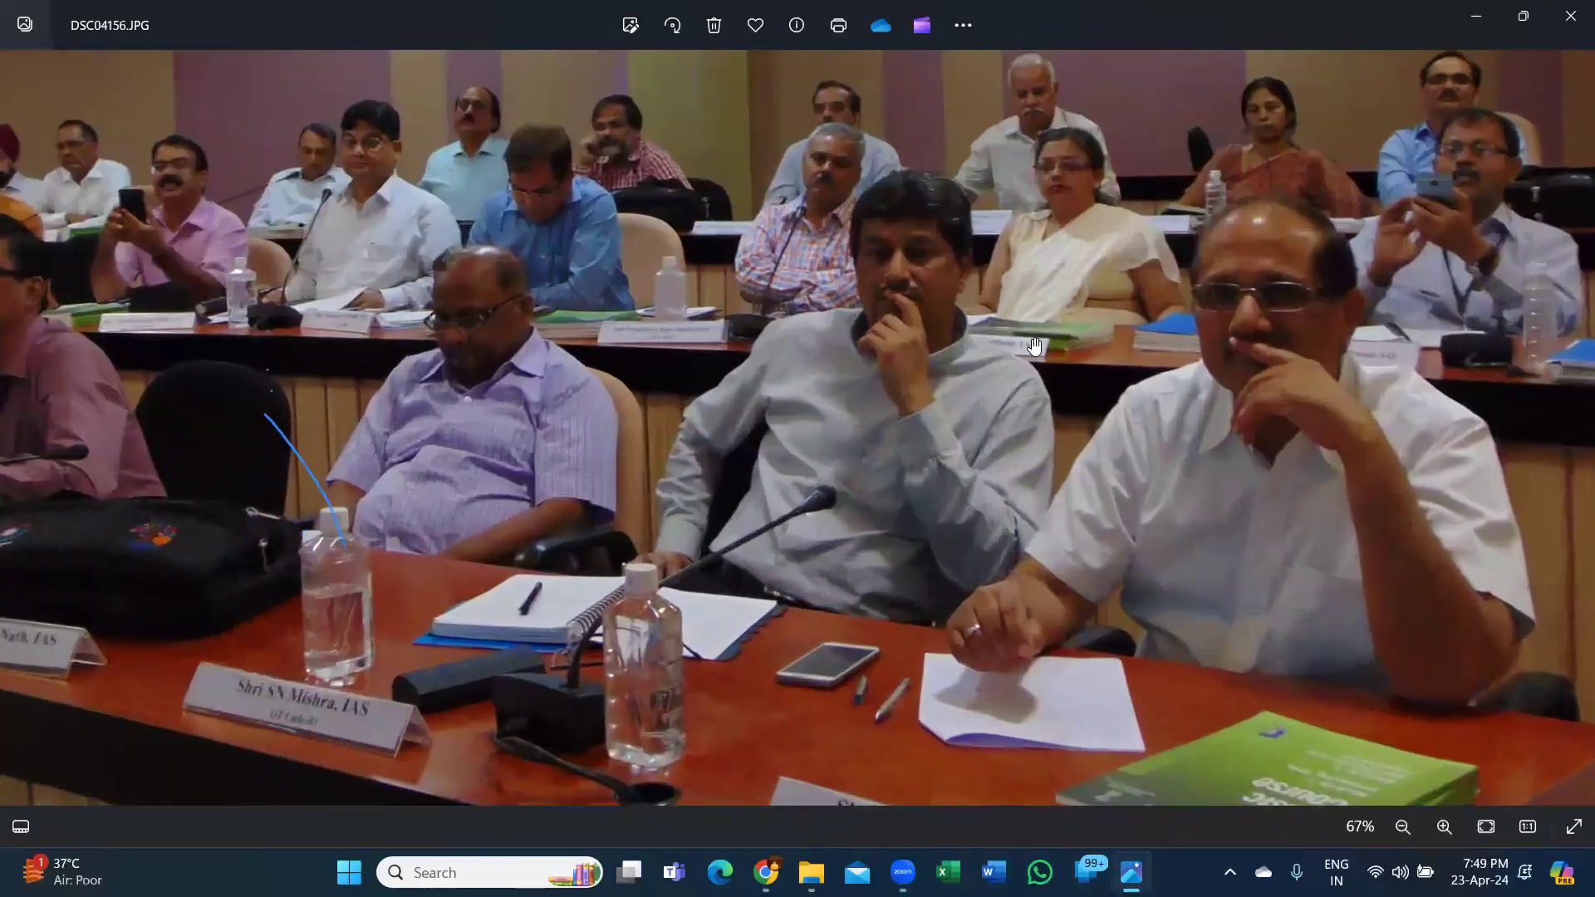
scroll(510, 497, "down", 5)
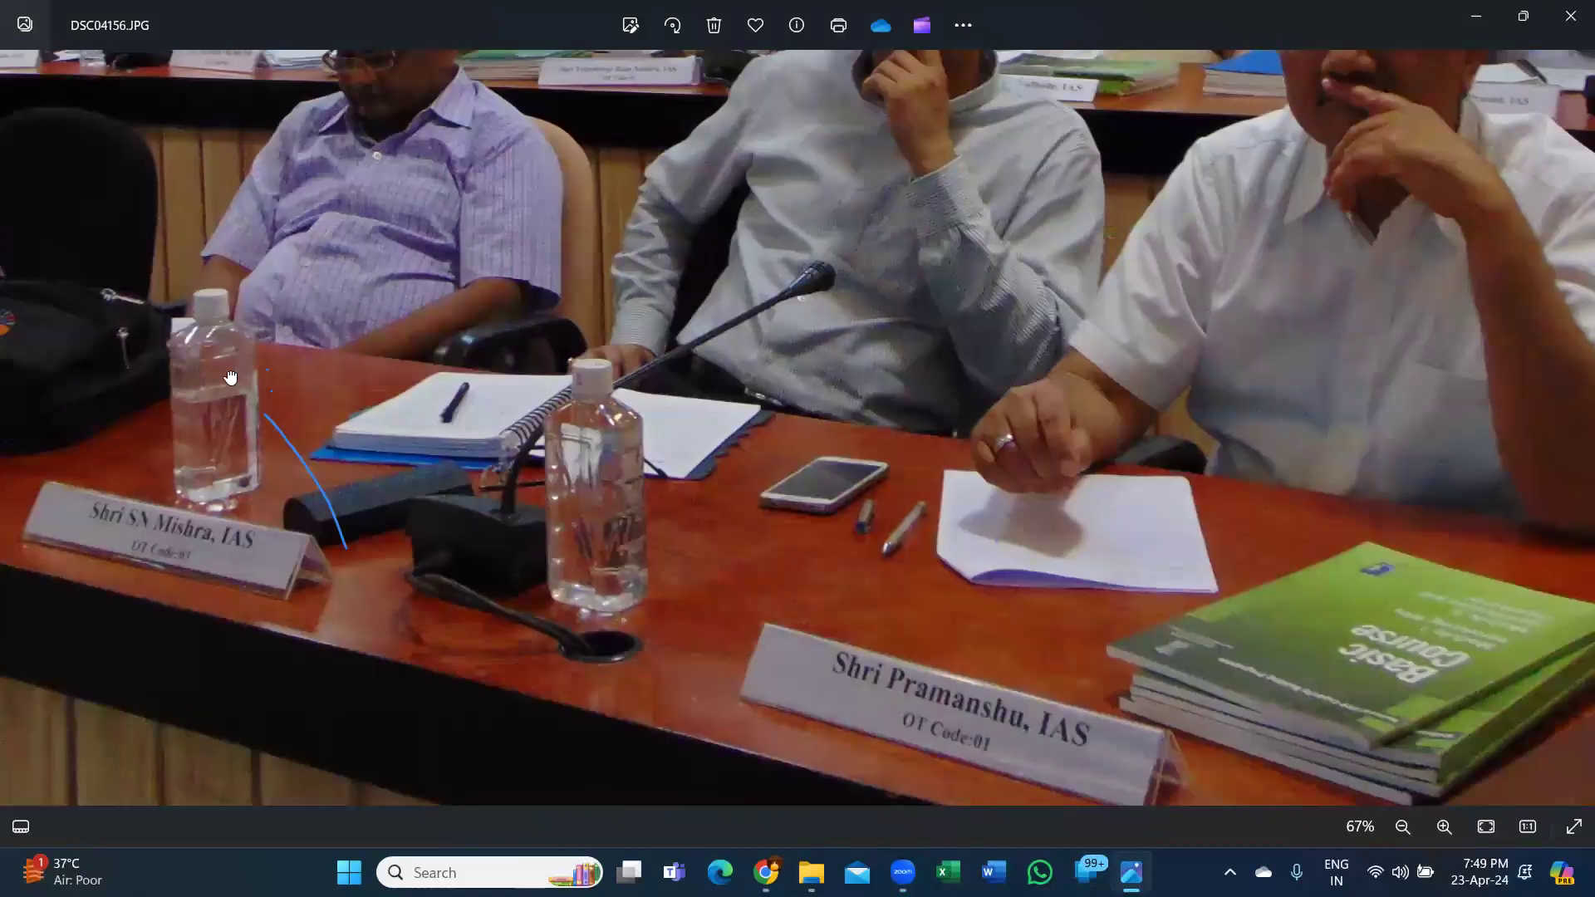
scroll(239, 352, "down", 2)
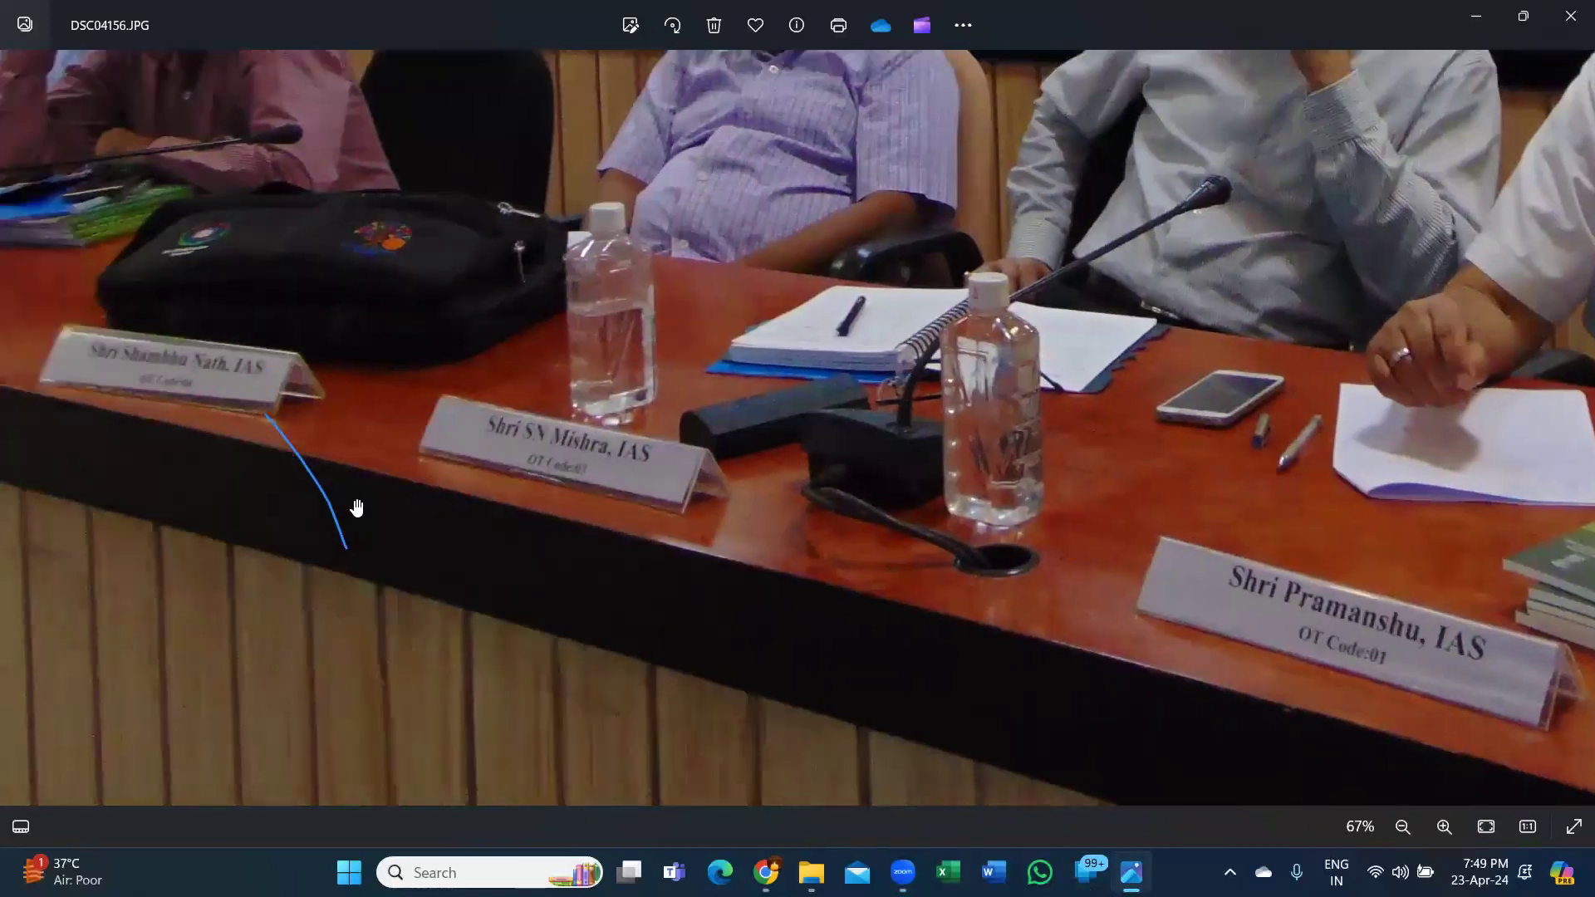
scroll(902, 346, "down", 5)
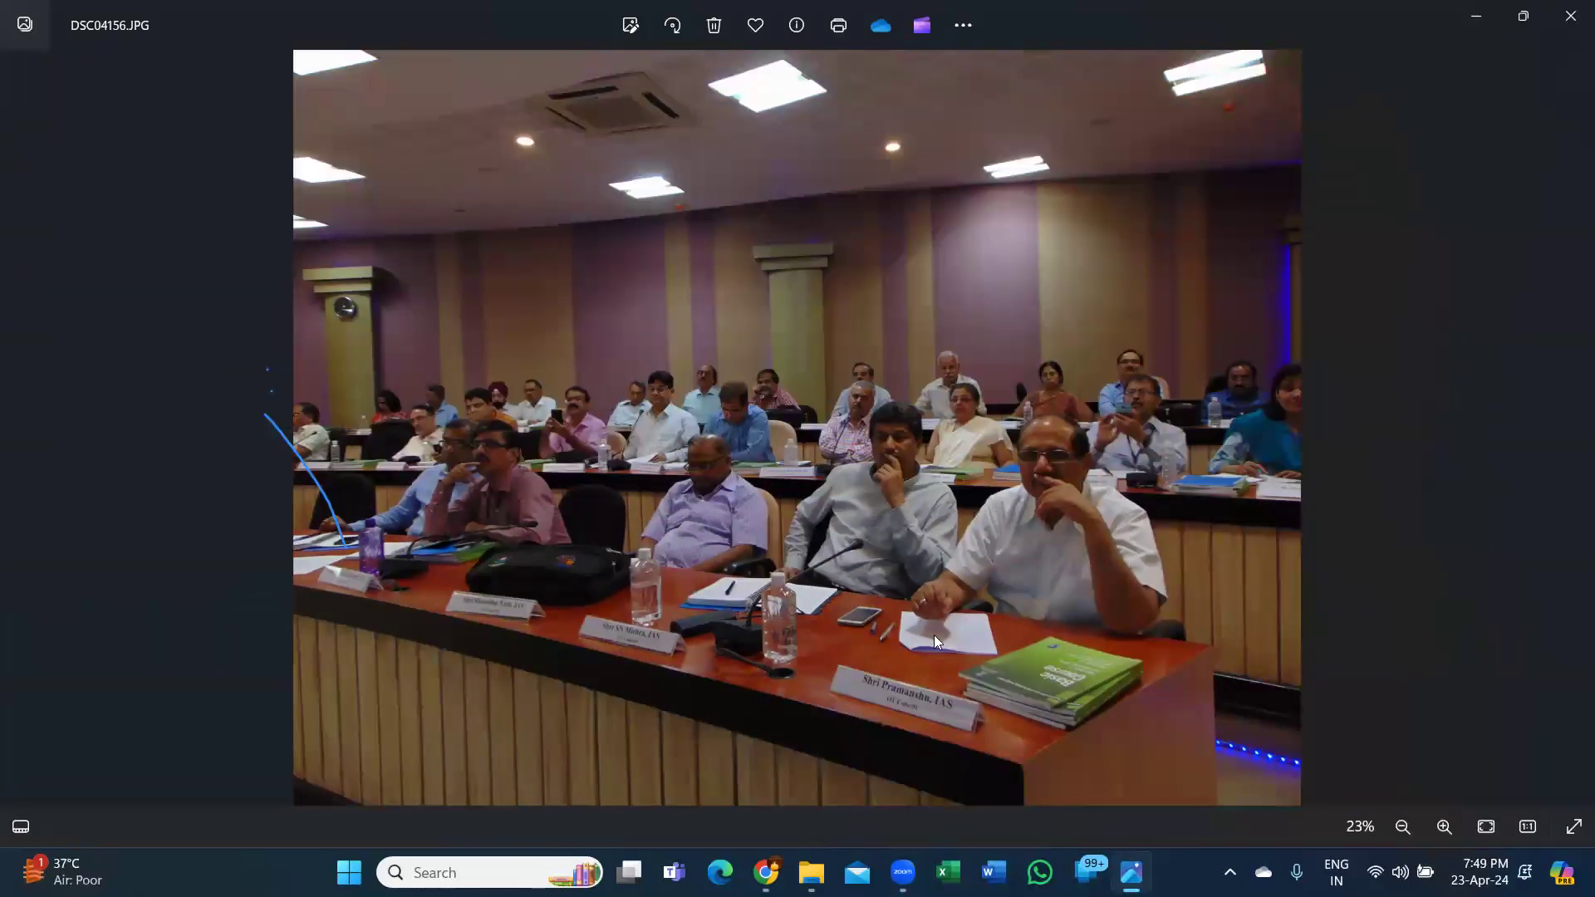
left_click(1571, 19)
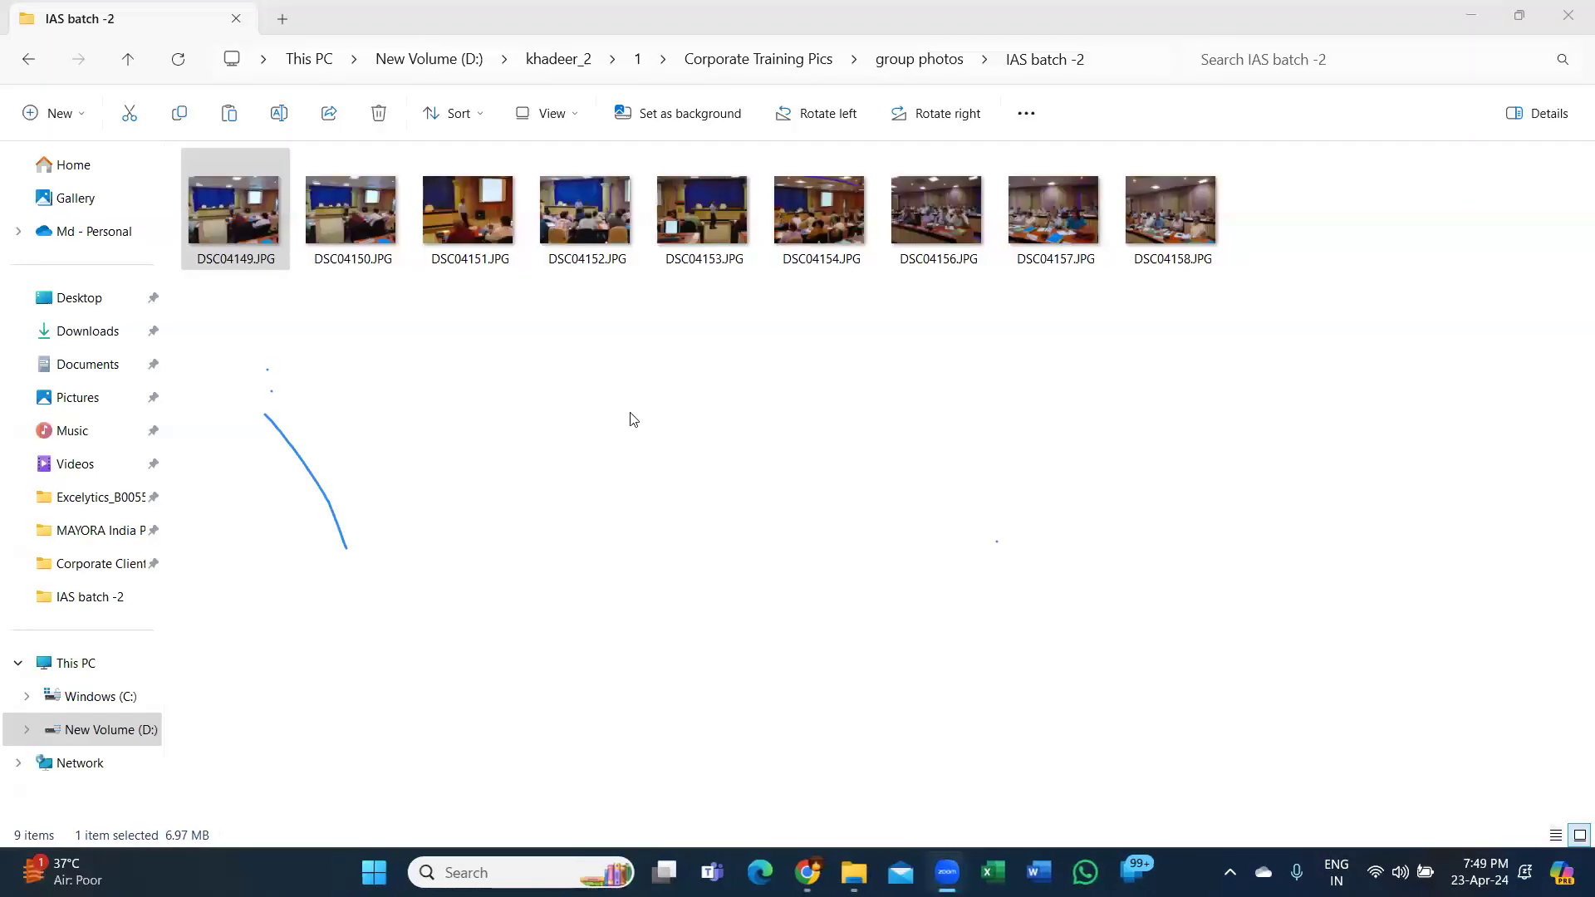
left_click(28, 68)
left_click(27, 68)
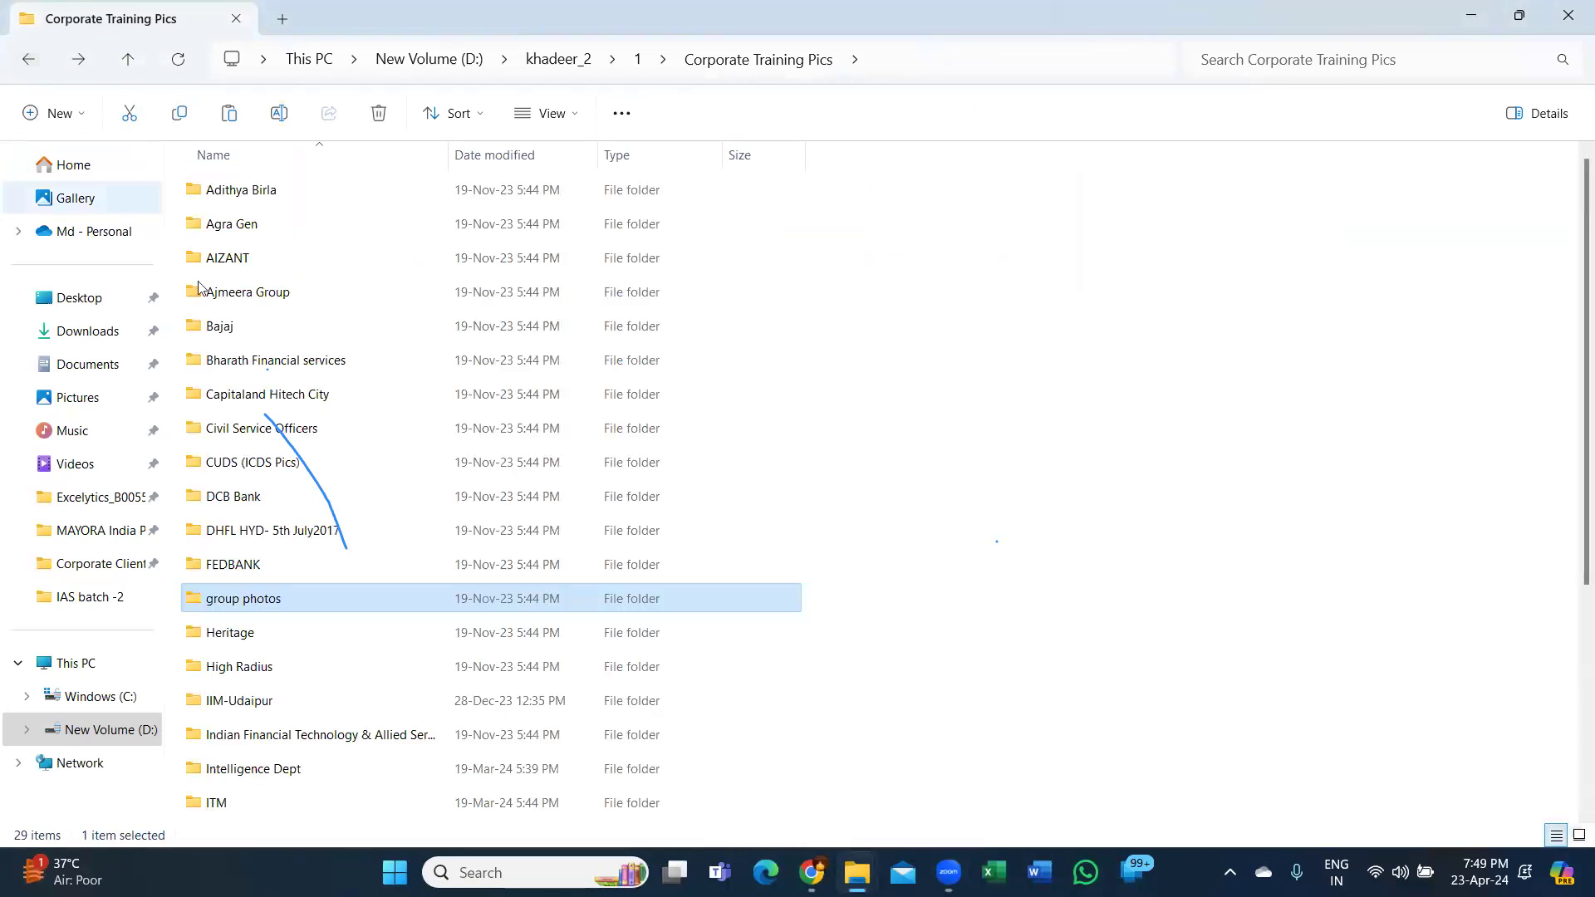
Open the Ajmeera Group photos, advance to 20220617_125017.jpg, then close Photos.
double_click(279, 304)
double_click(256, 226)
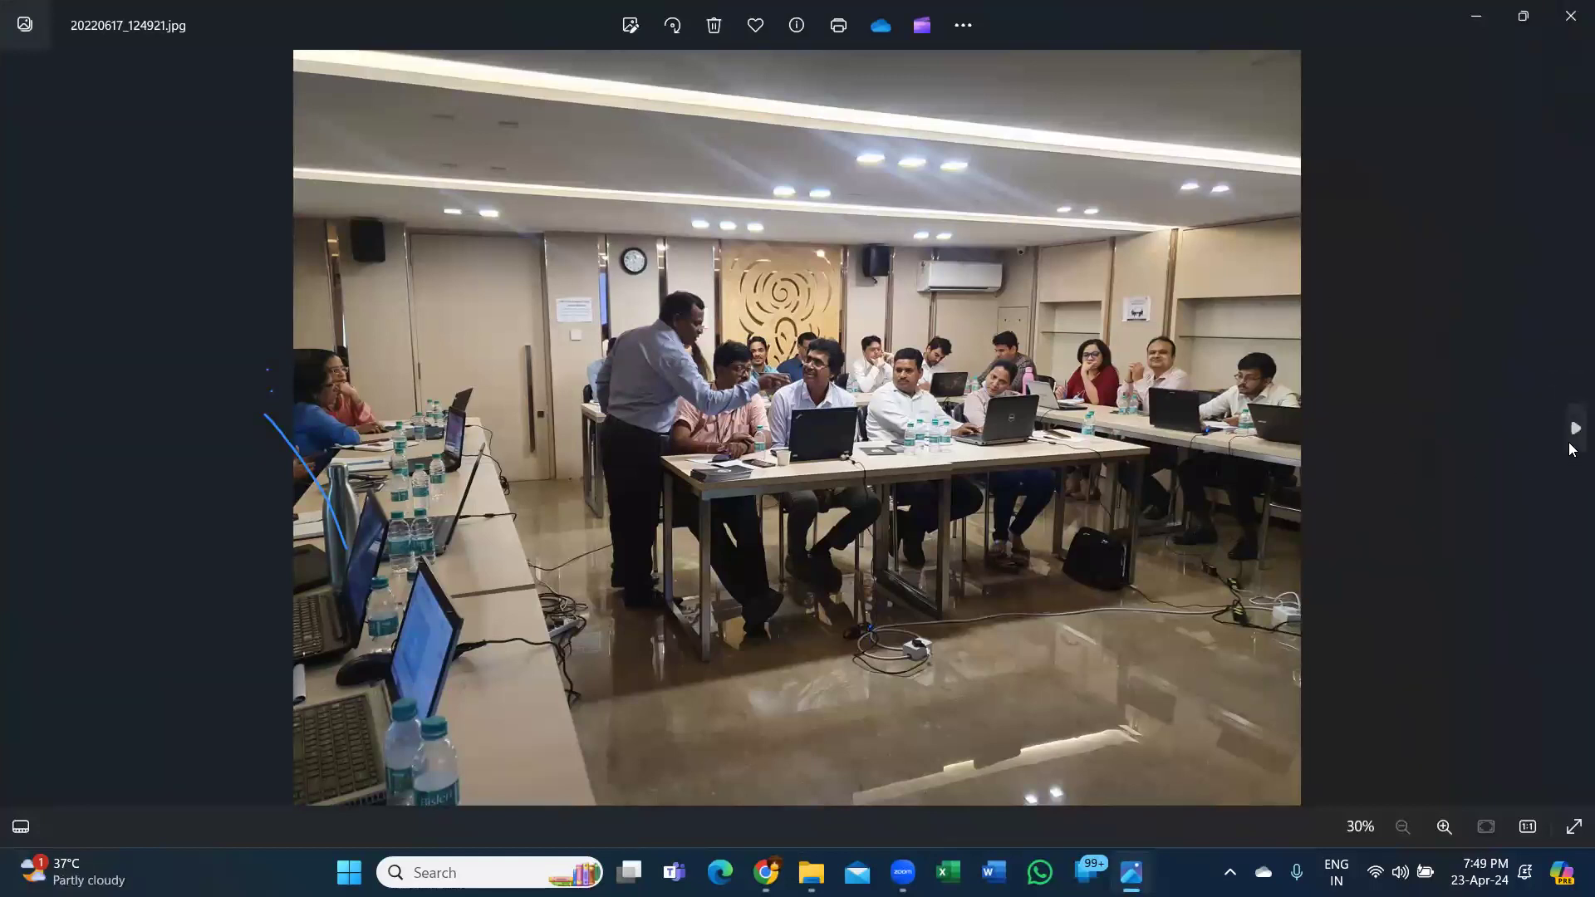
left_click(1571, 447)
left_click(1571, 440)
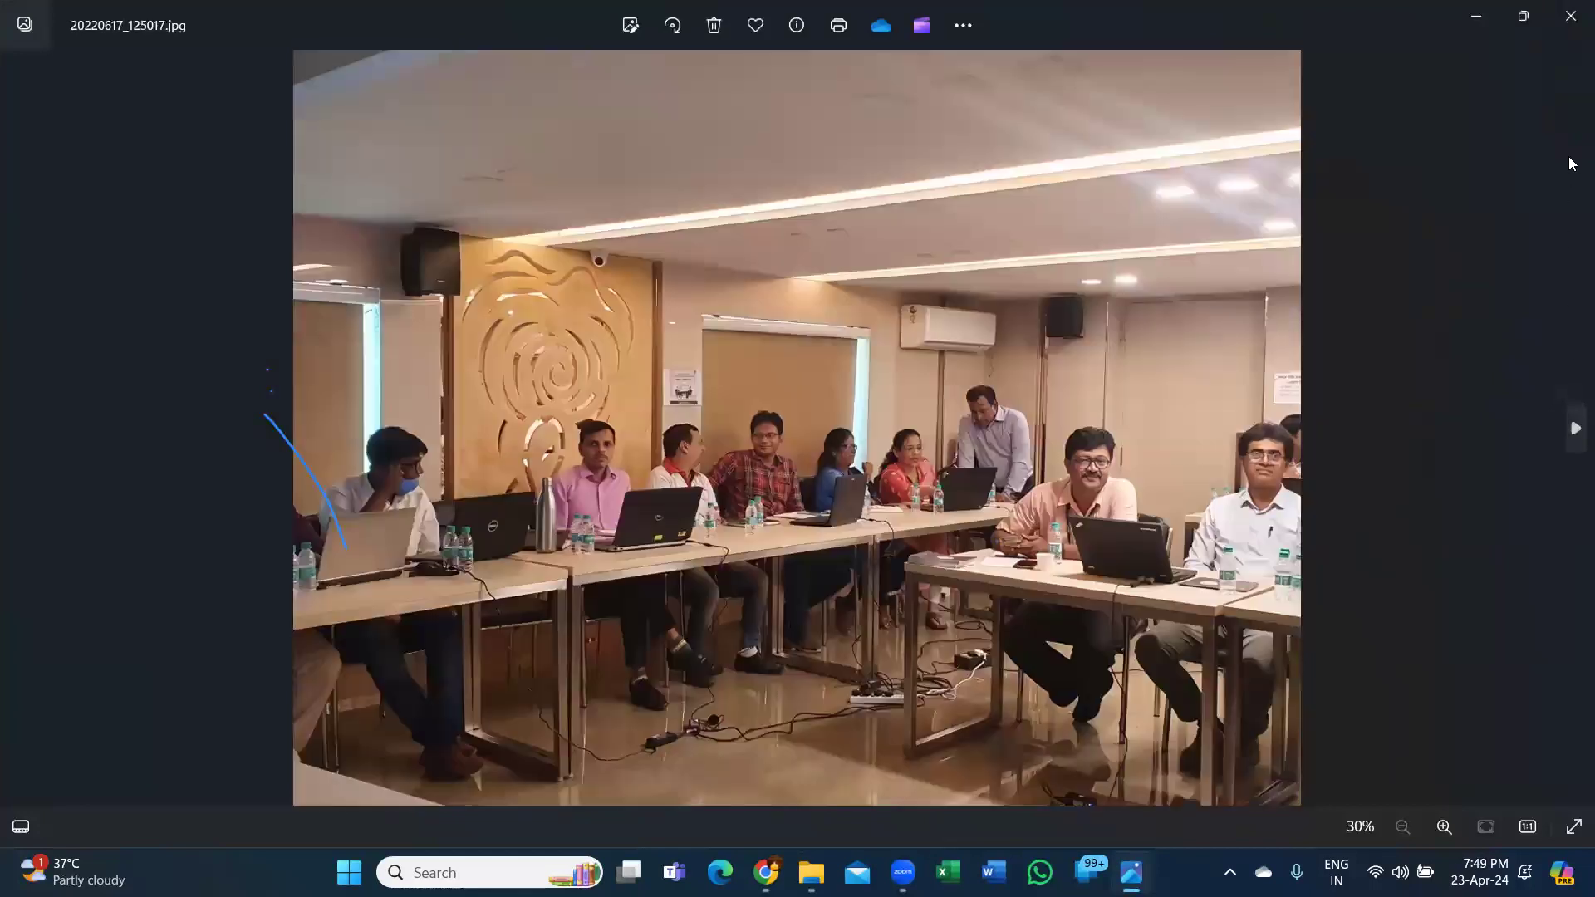
left_click(1571, 17)
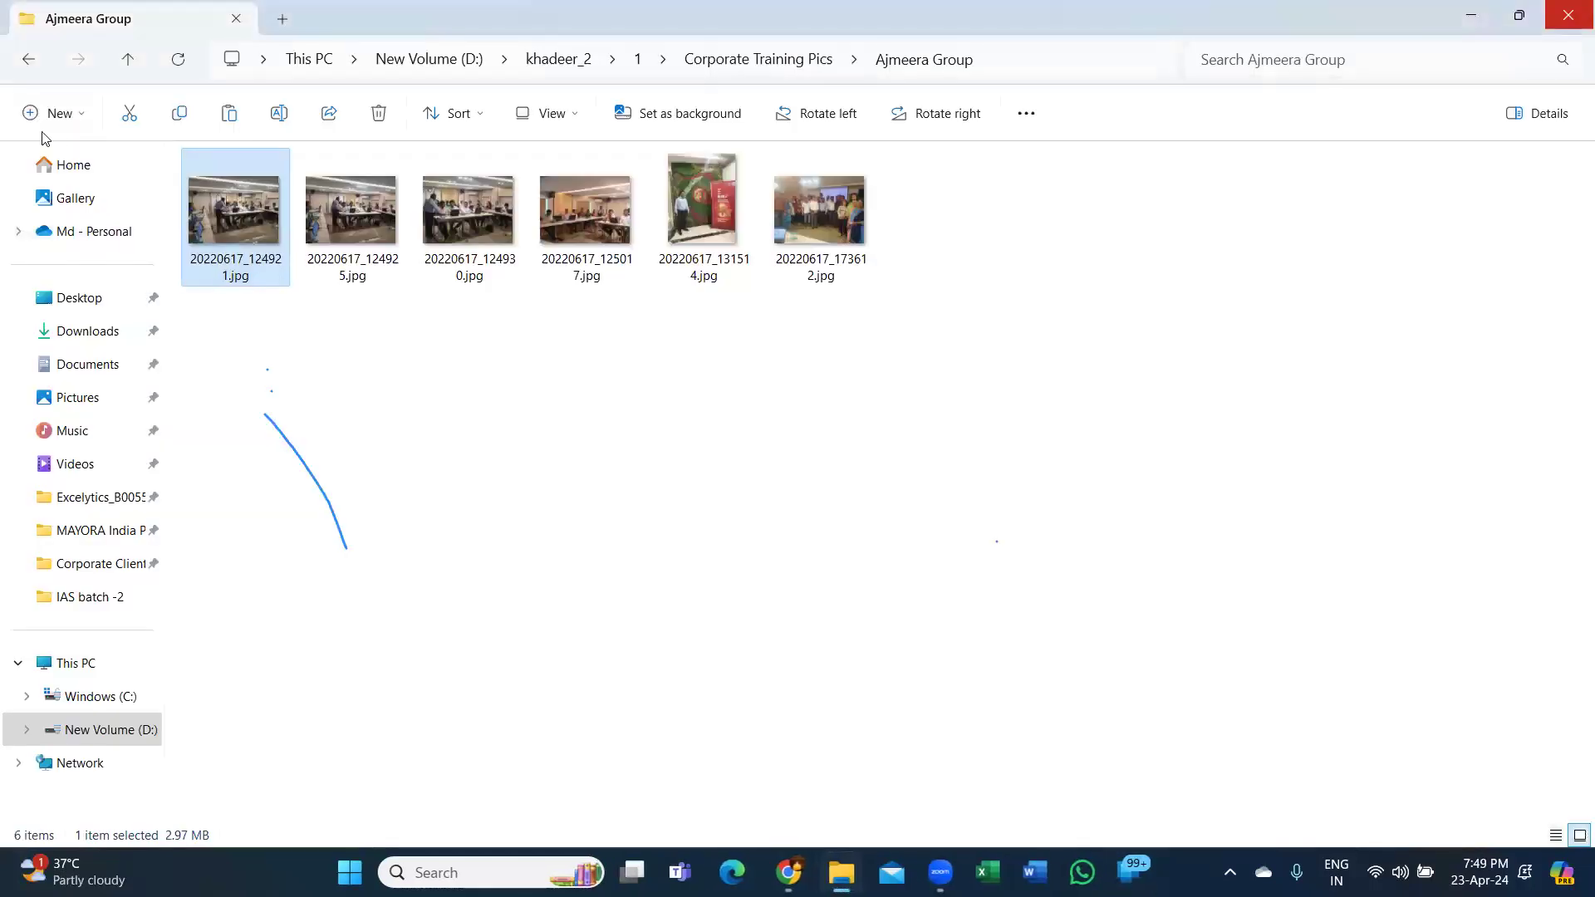
Open the NMIMS University folder's first photo, browse two more, then close the viewer.
left_click(29, 59)
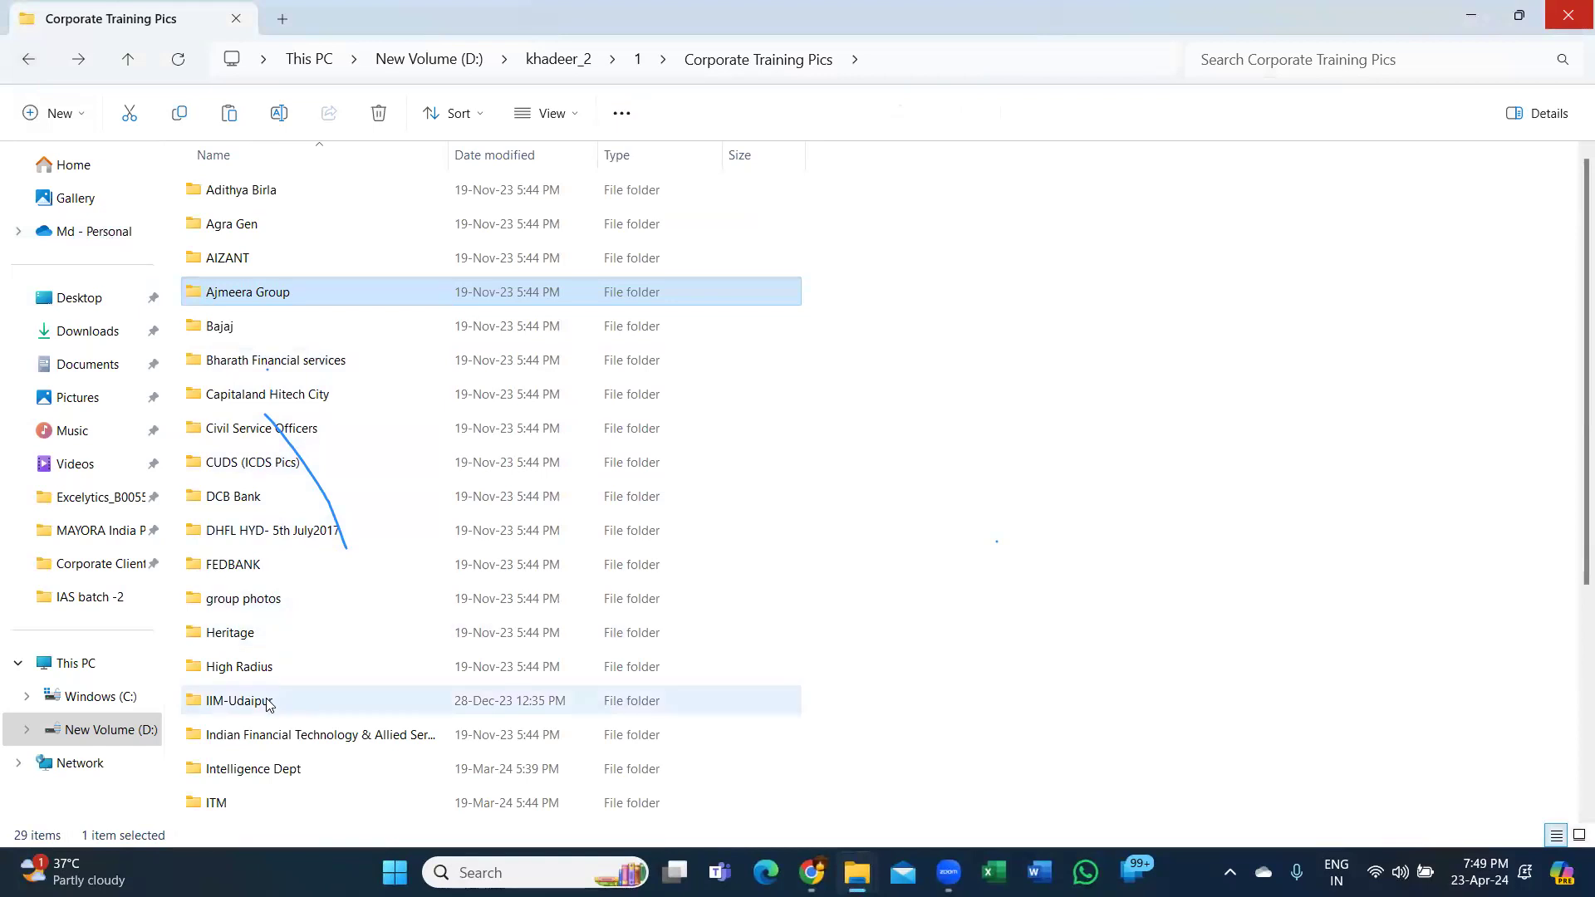
scroll(260, 756, "down", 2)
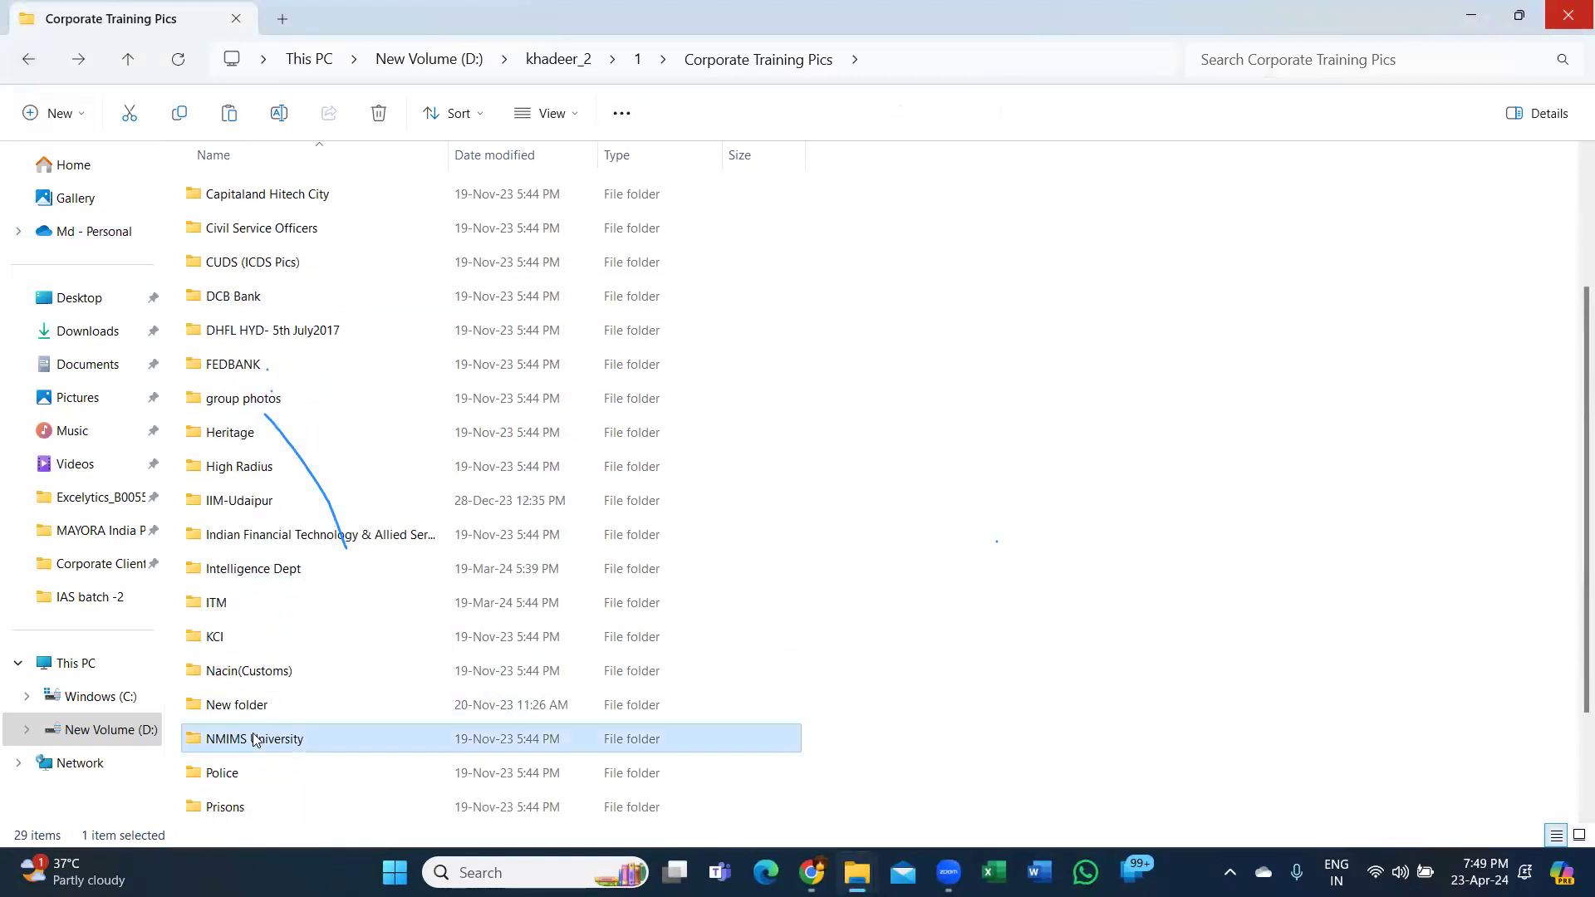
double_click(255, 740)
double_click(253, 194)
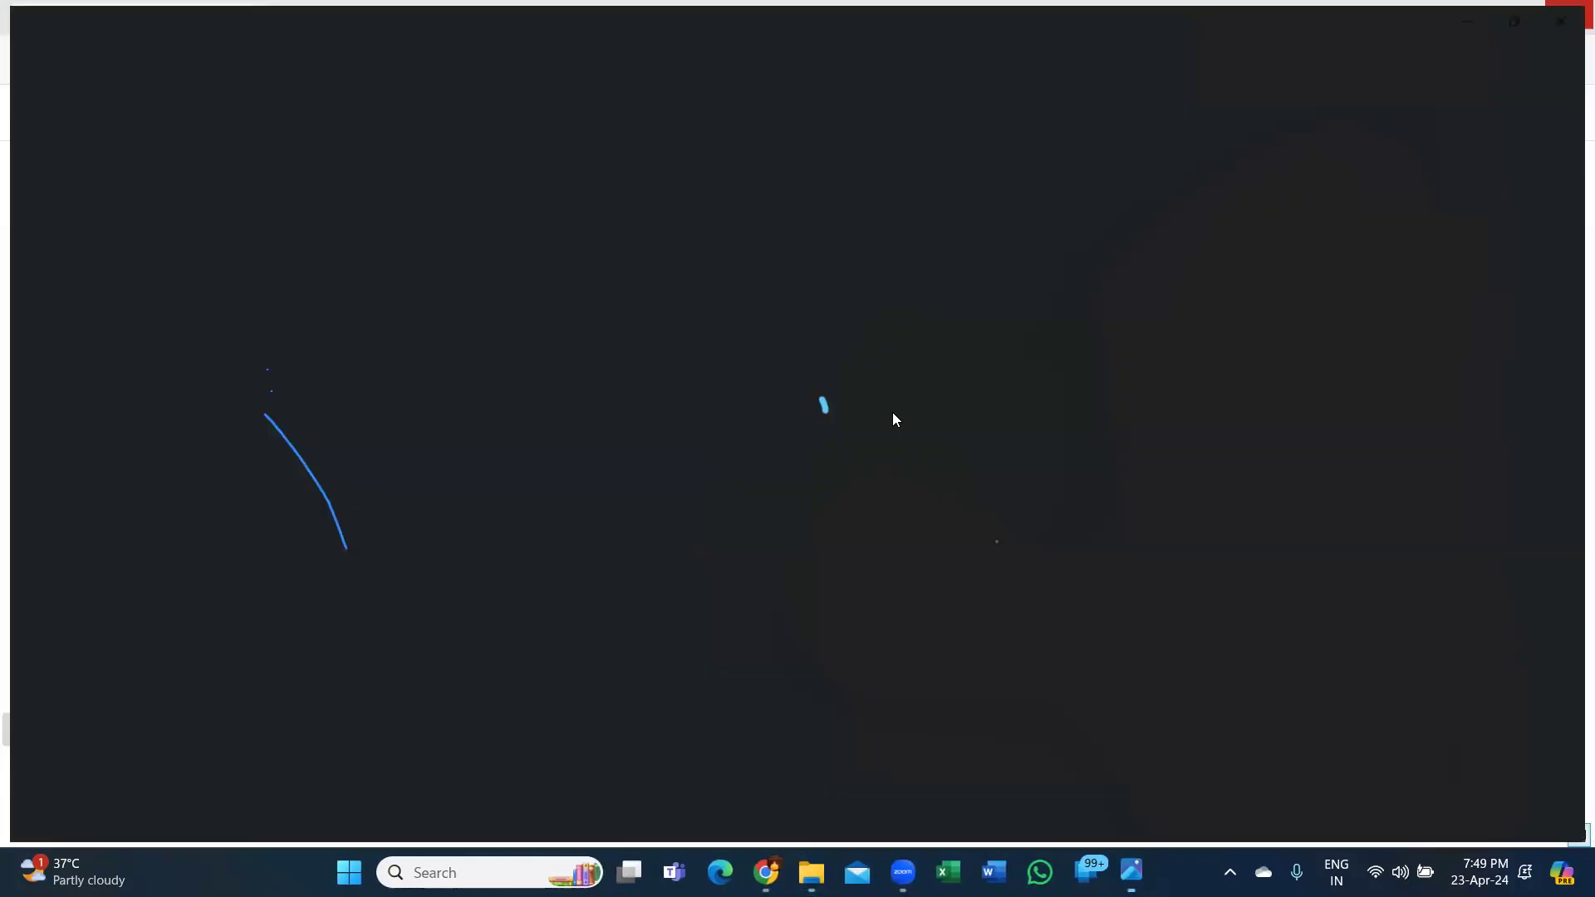
key("Right")
key("Right")
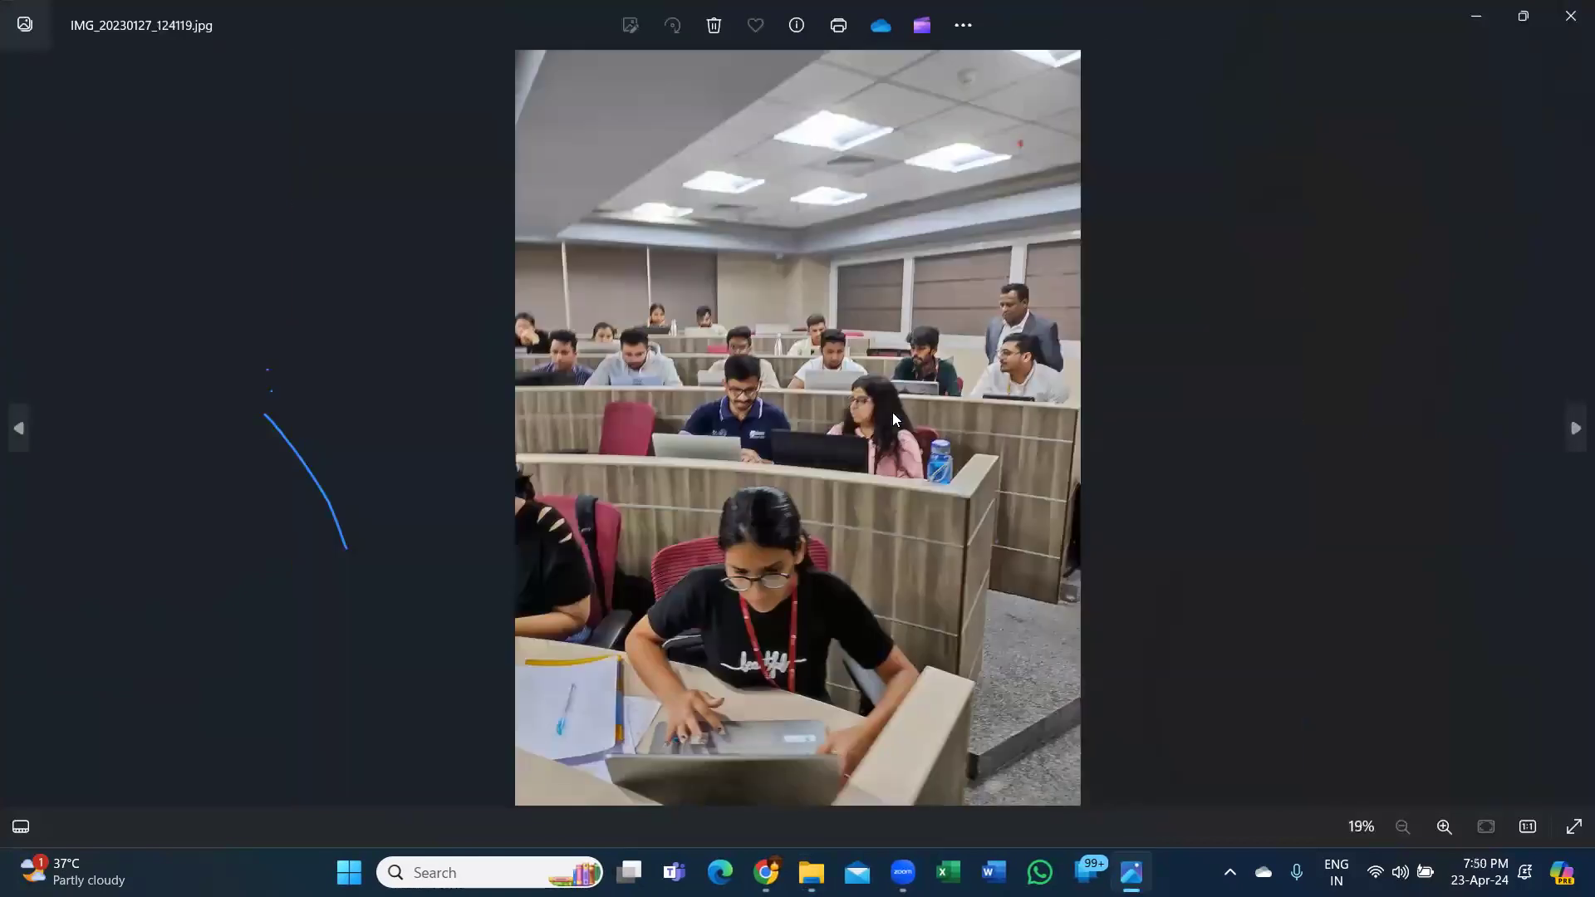
key("Right")
key("Right")
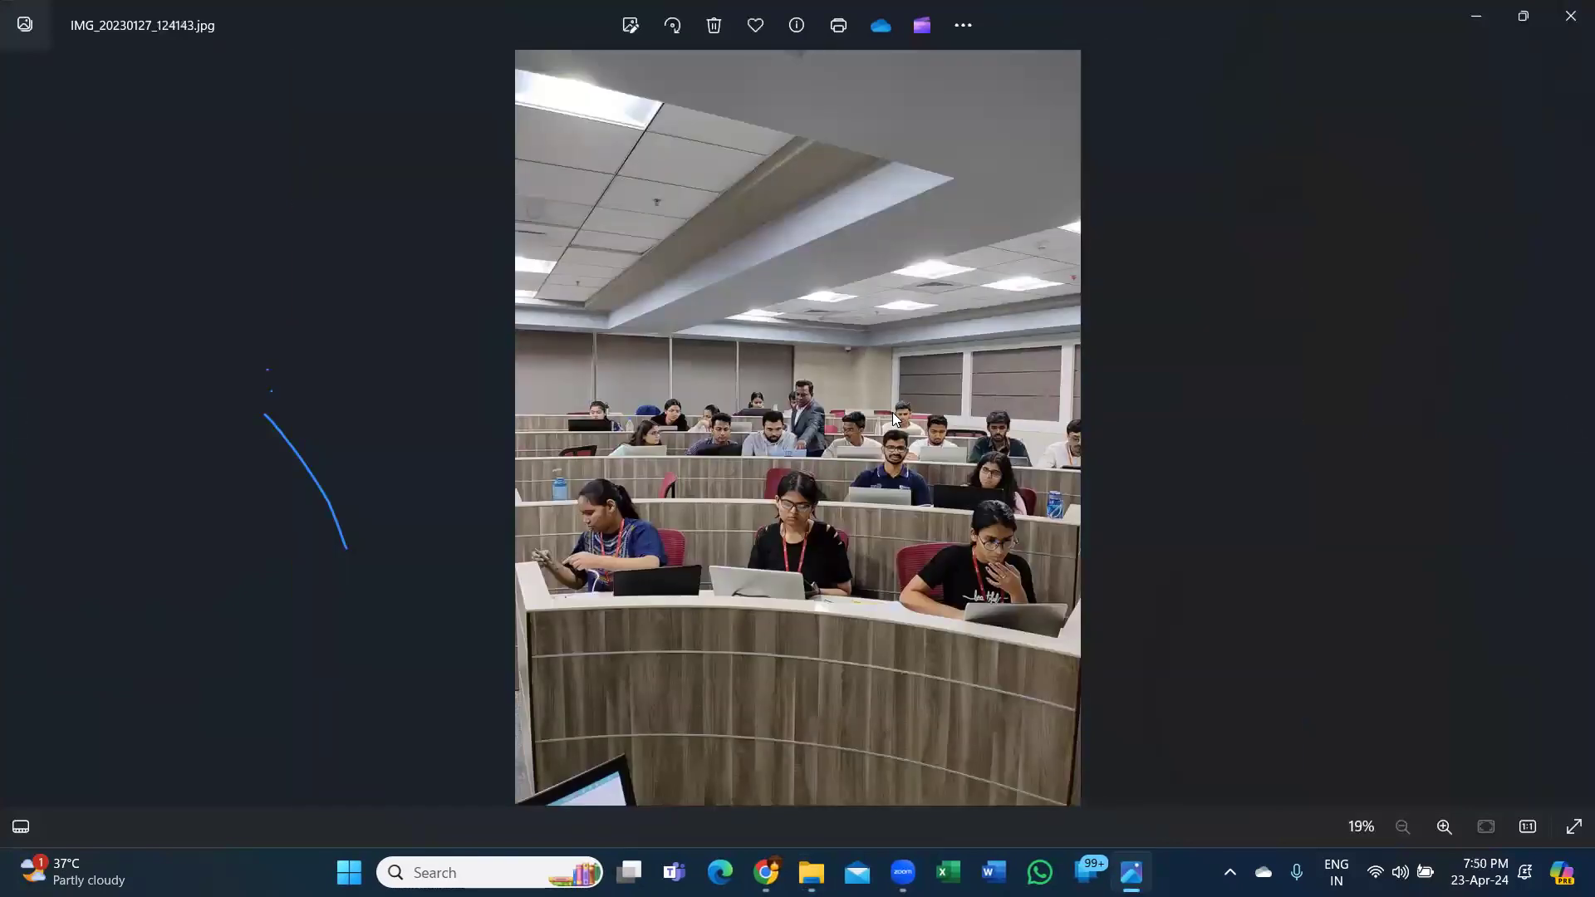
left_click(1571, 18)
View all four photos in the IIM-Udaipur folder in Photos, then close the viewer.
left_click(21, 61)
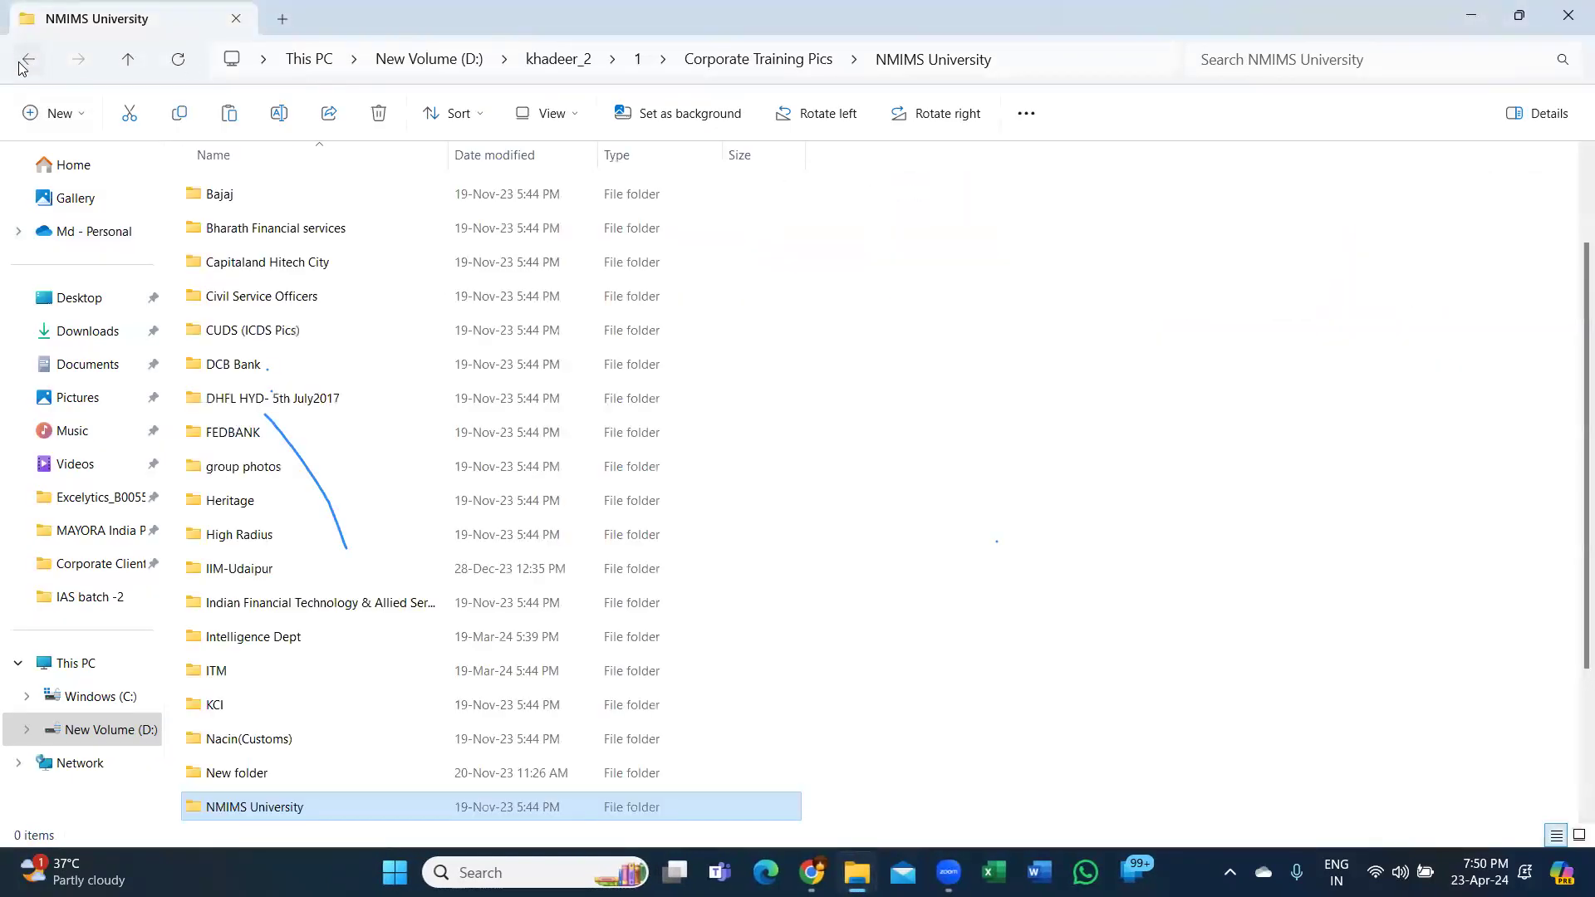
double_click(238, 577)
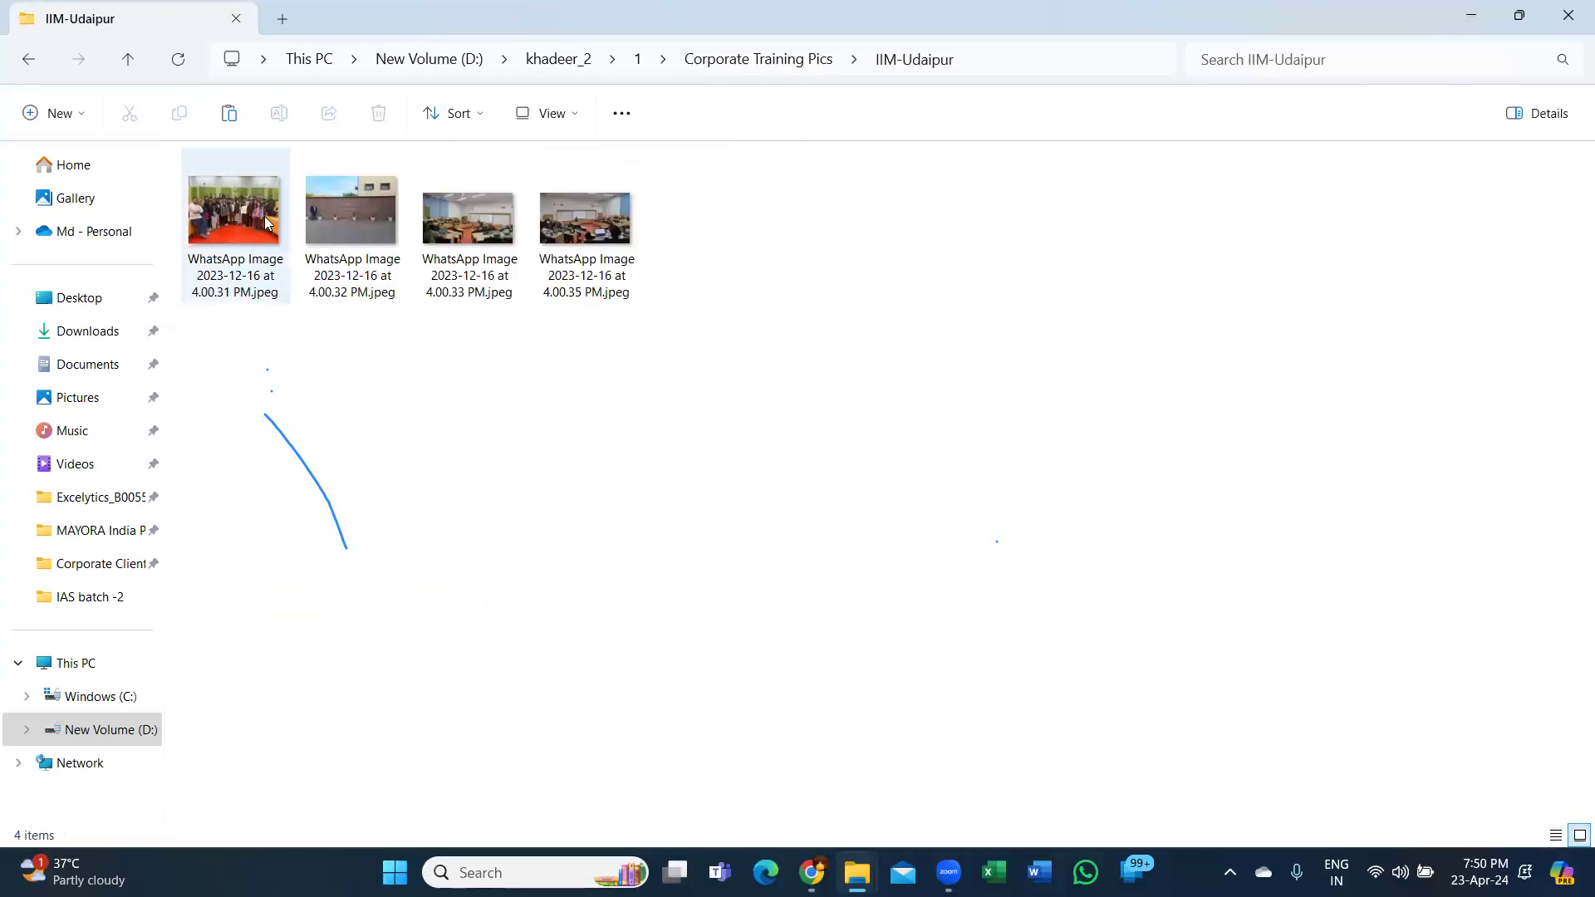
double_click(265, 216)
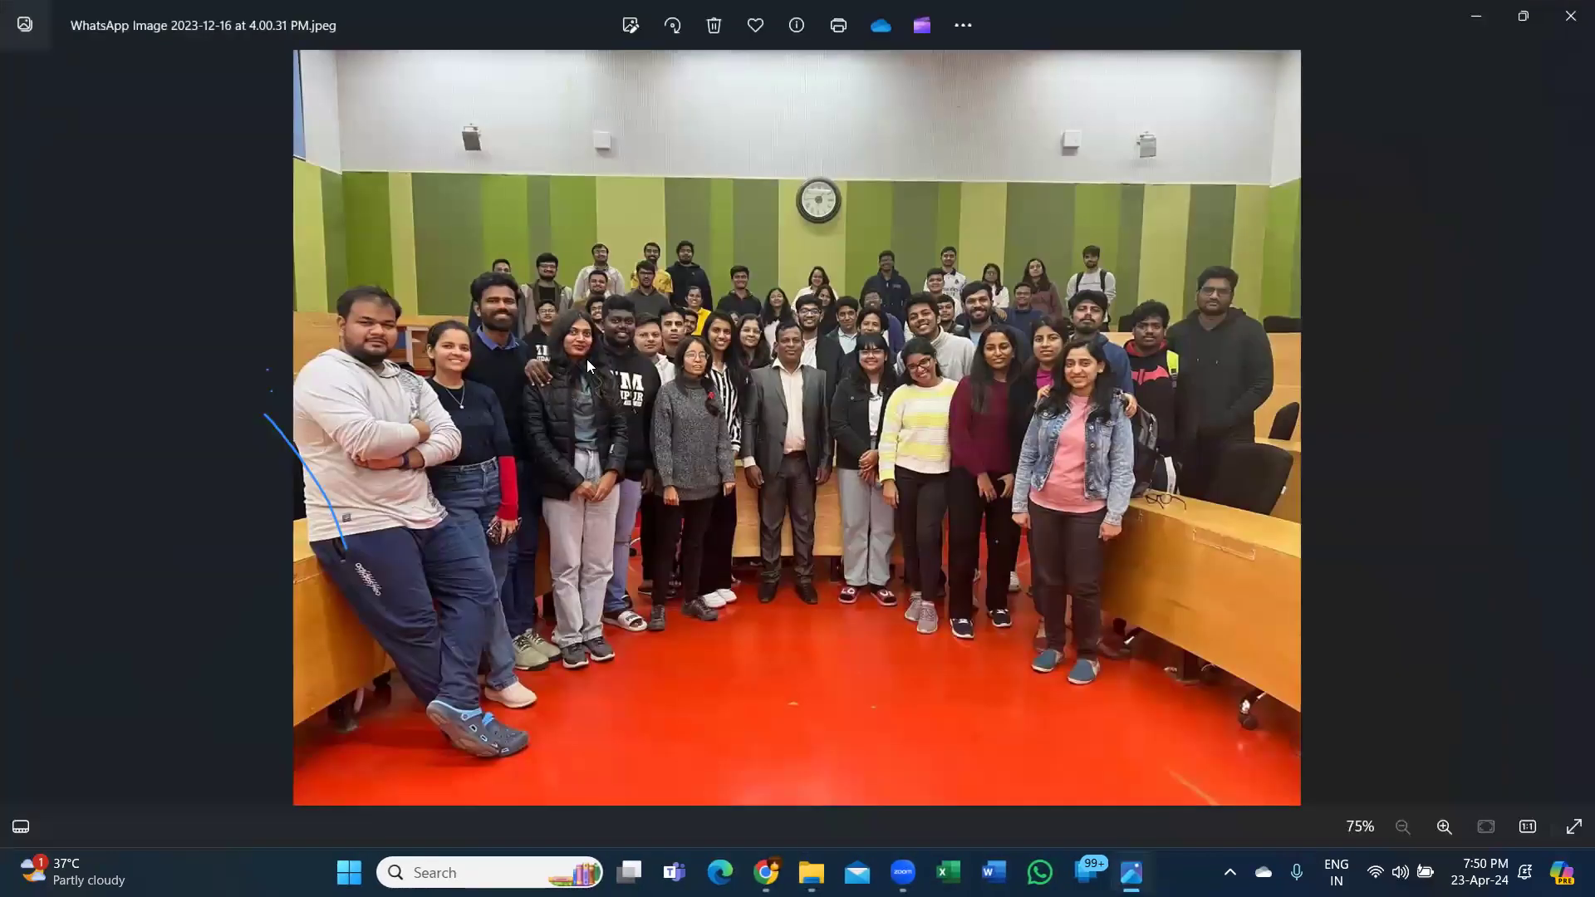
key("Right")
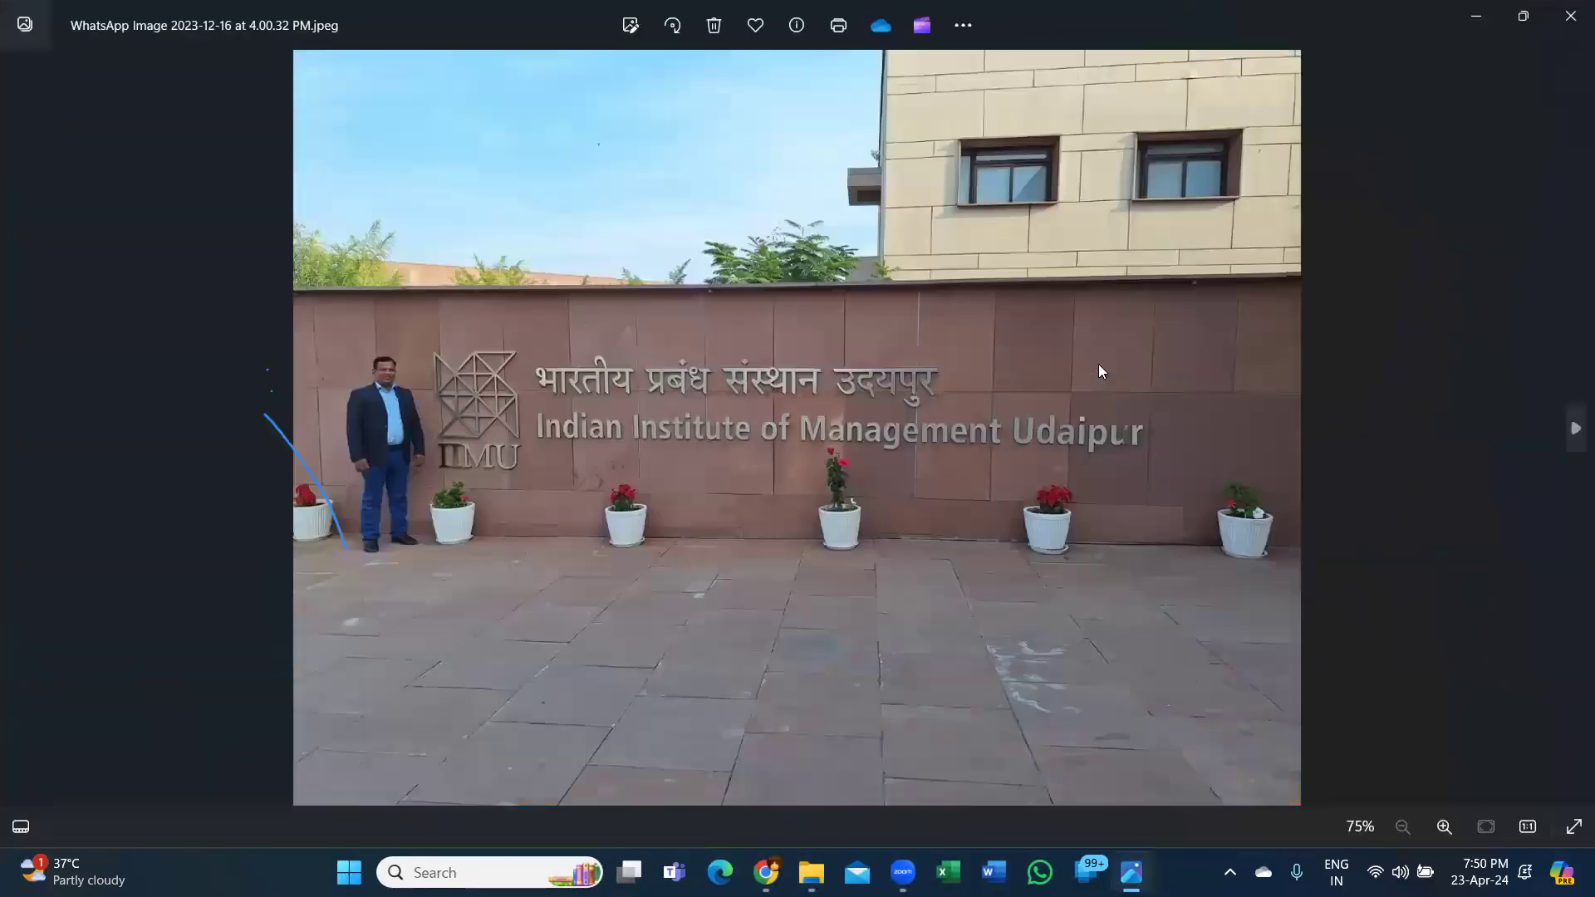
key("Right")
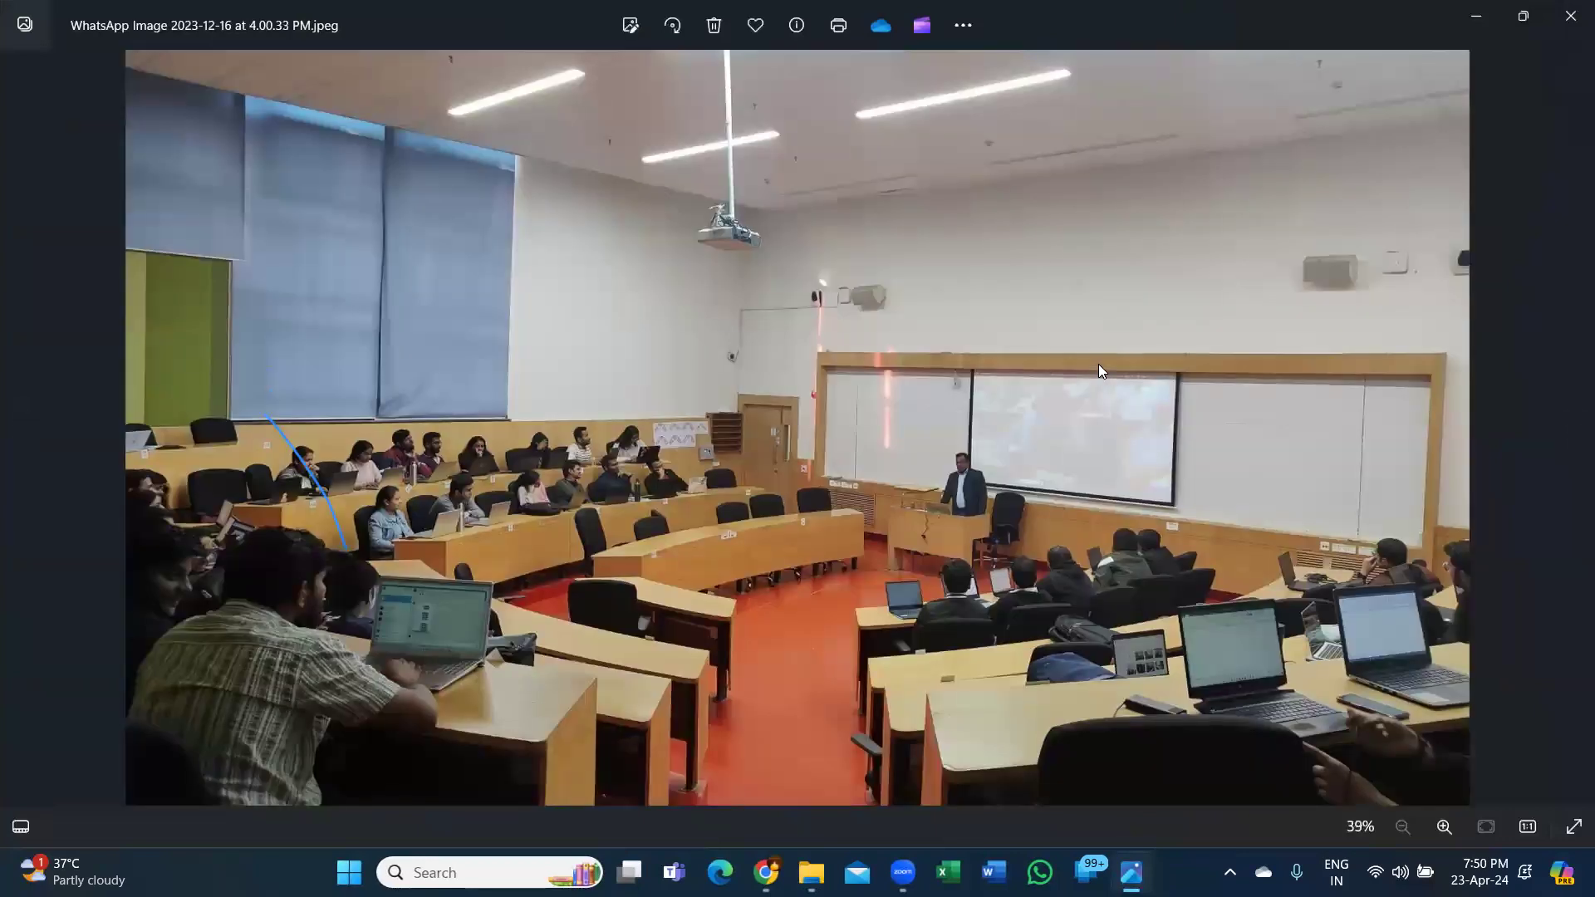
key("Right")
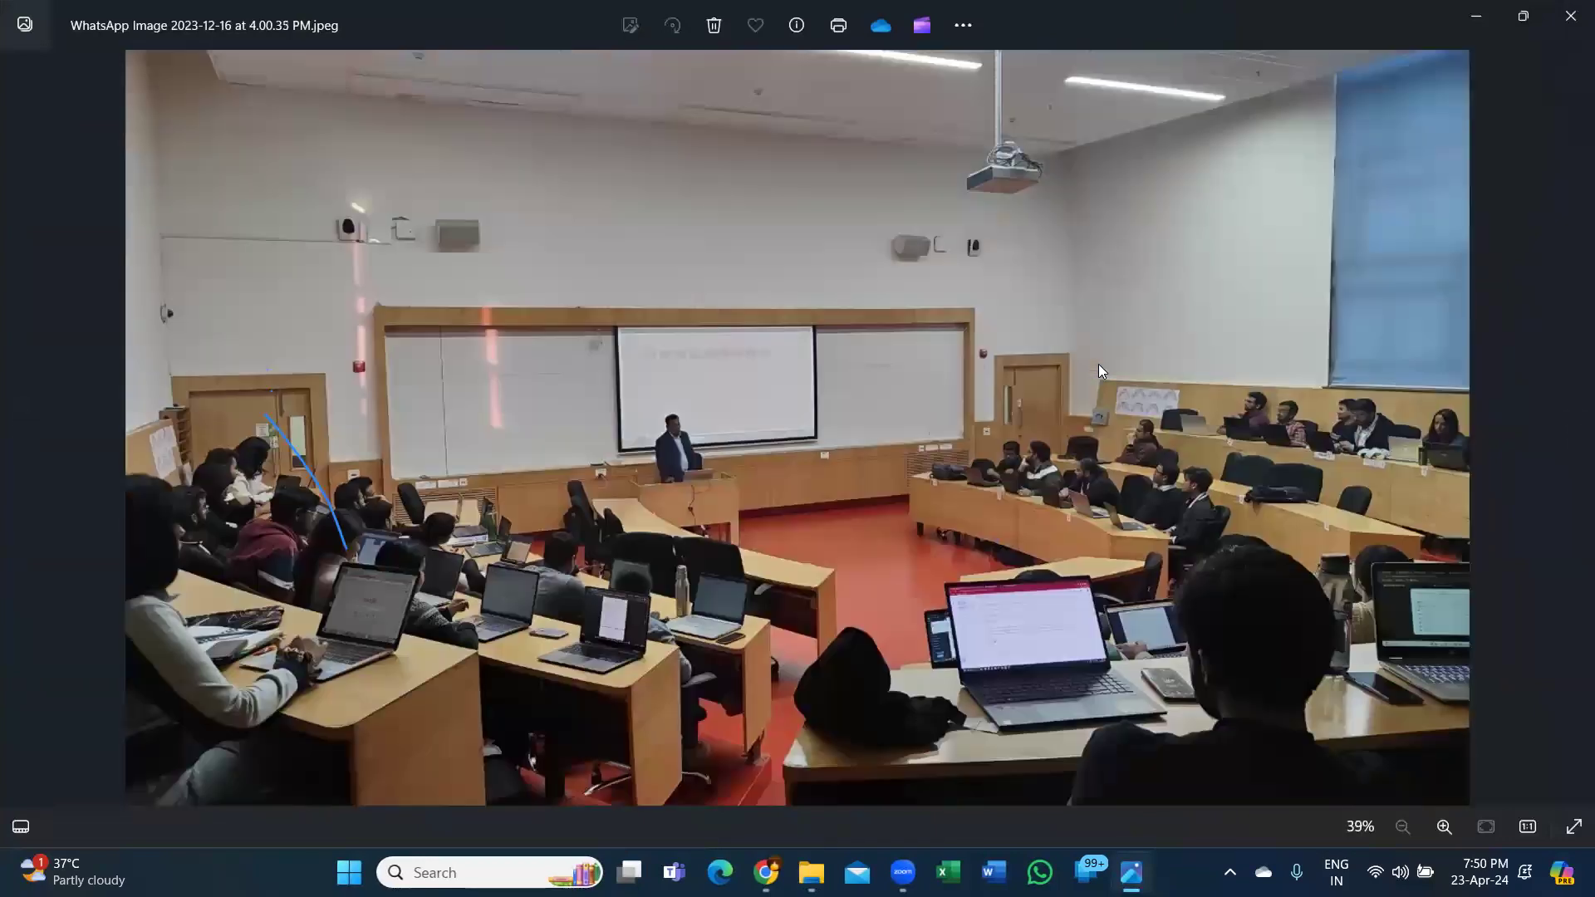
left_click(1571, 18)
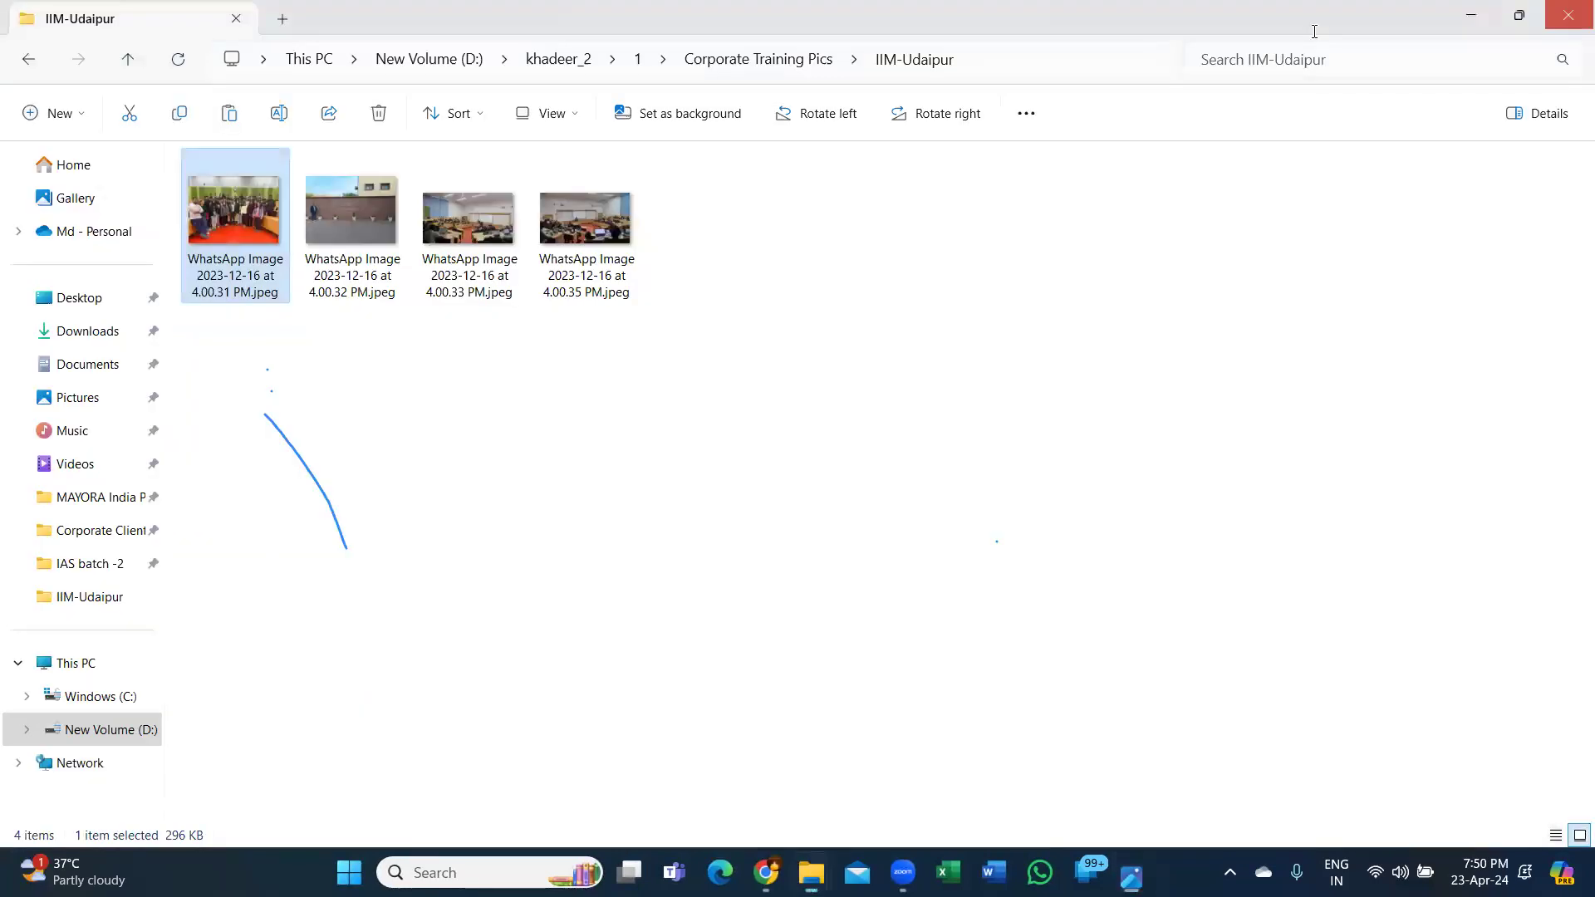
Page through the High Radius photos starting at IMG-20231107-WA0006.jpg, then close Photos.
left_click(27, 60)
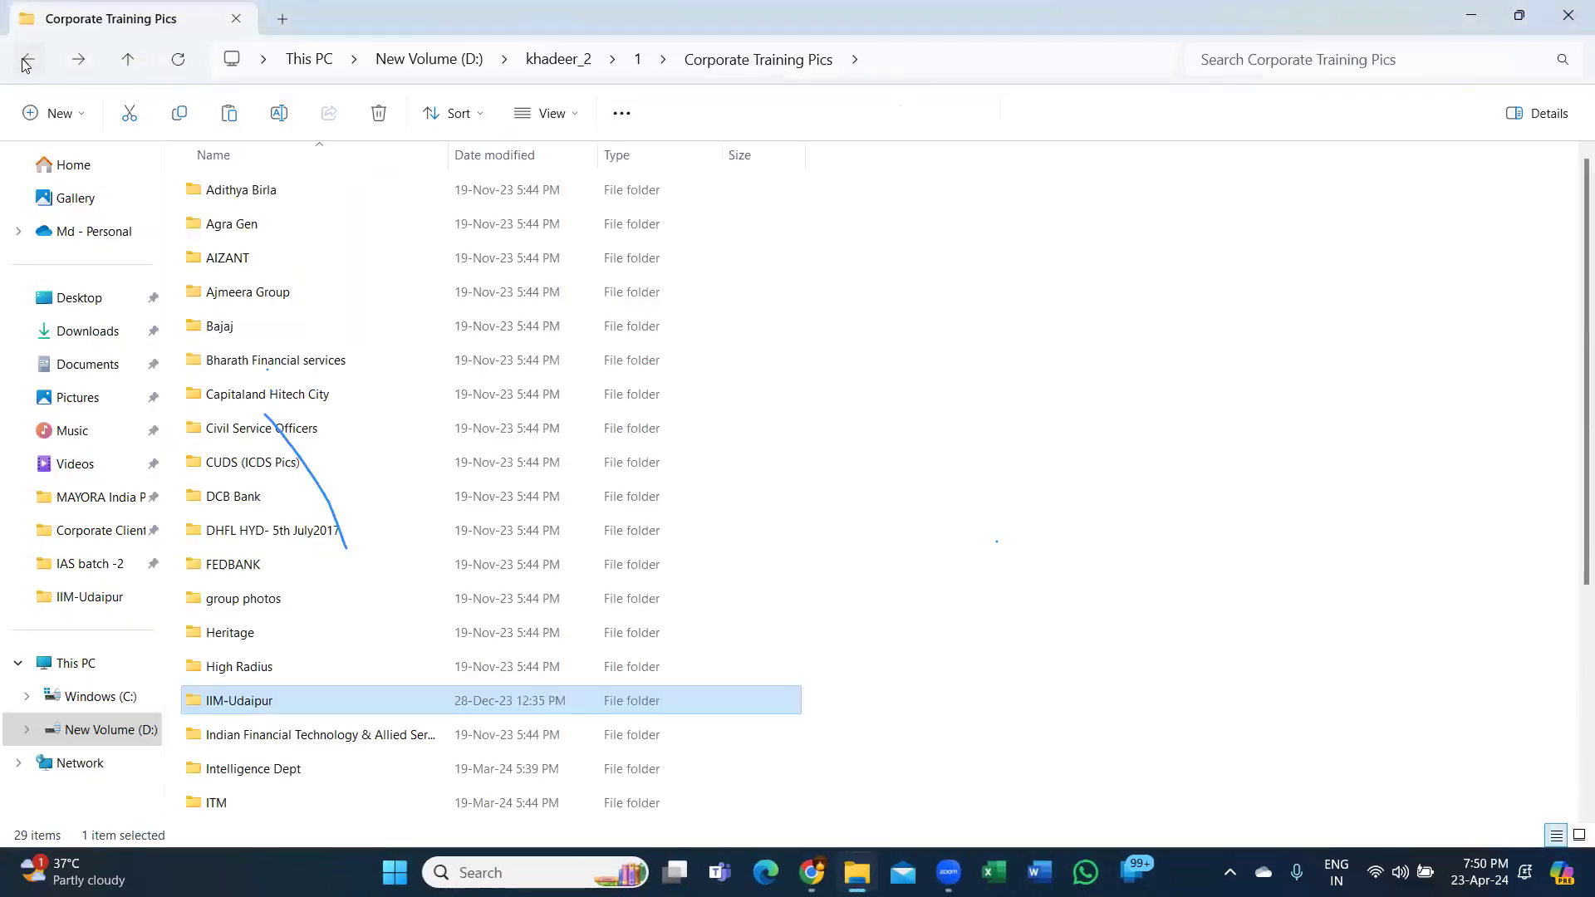
double_click(258, 671)
left_click(240, 228)
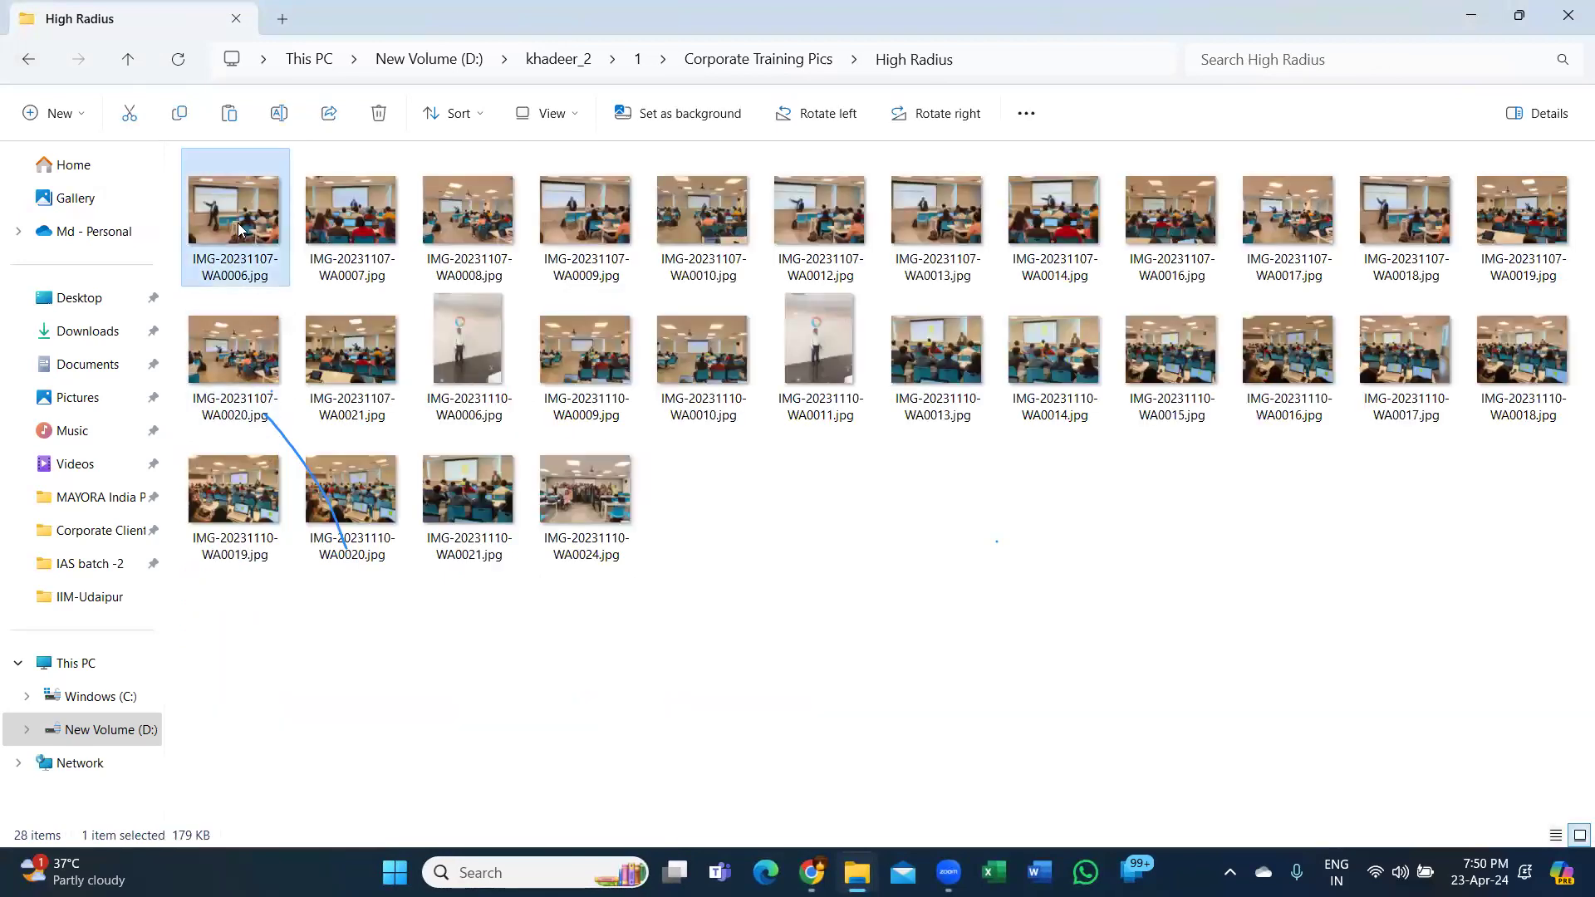
double_click(240, 228)
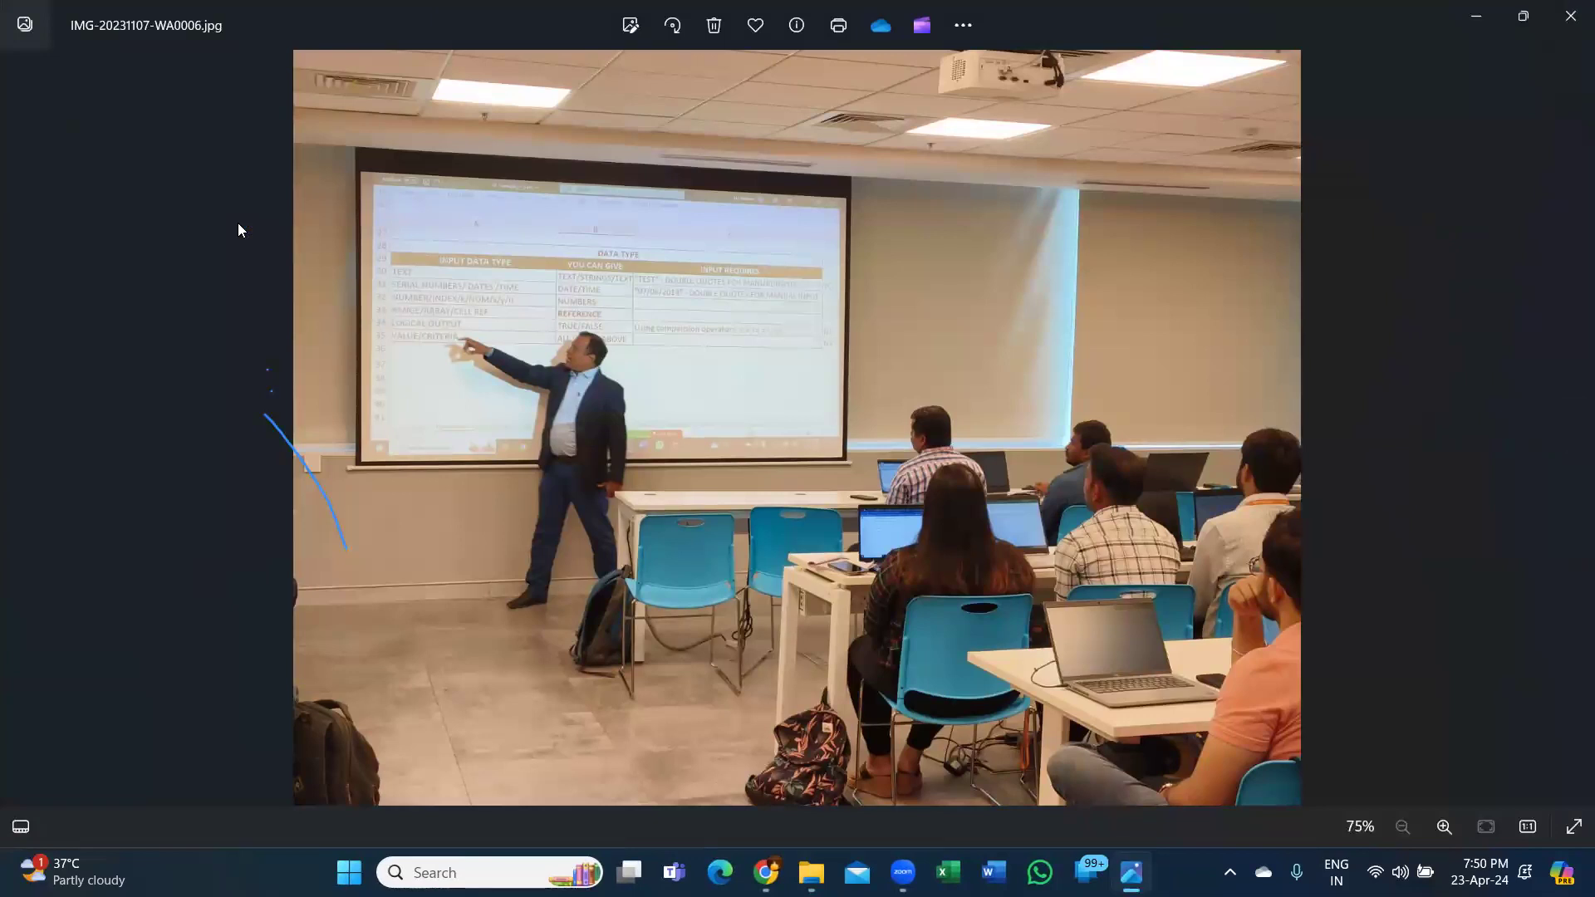
key("Right")
key("Right")
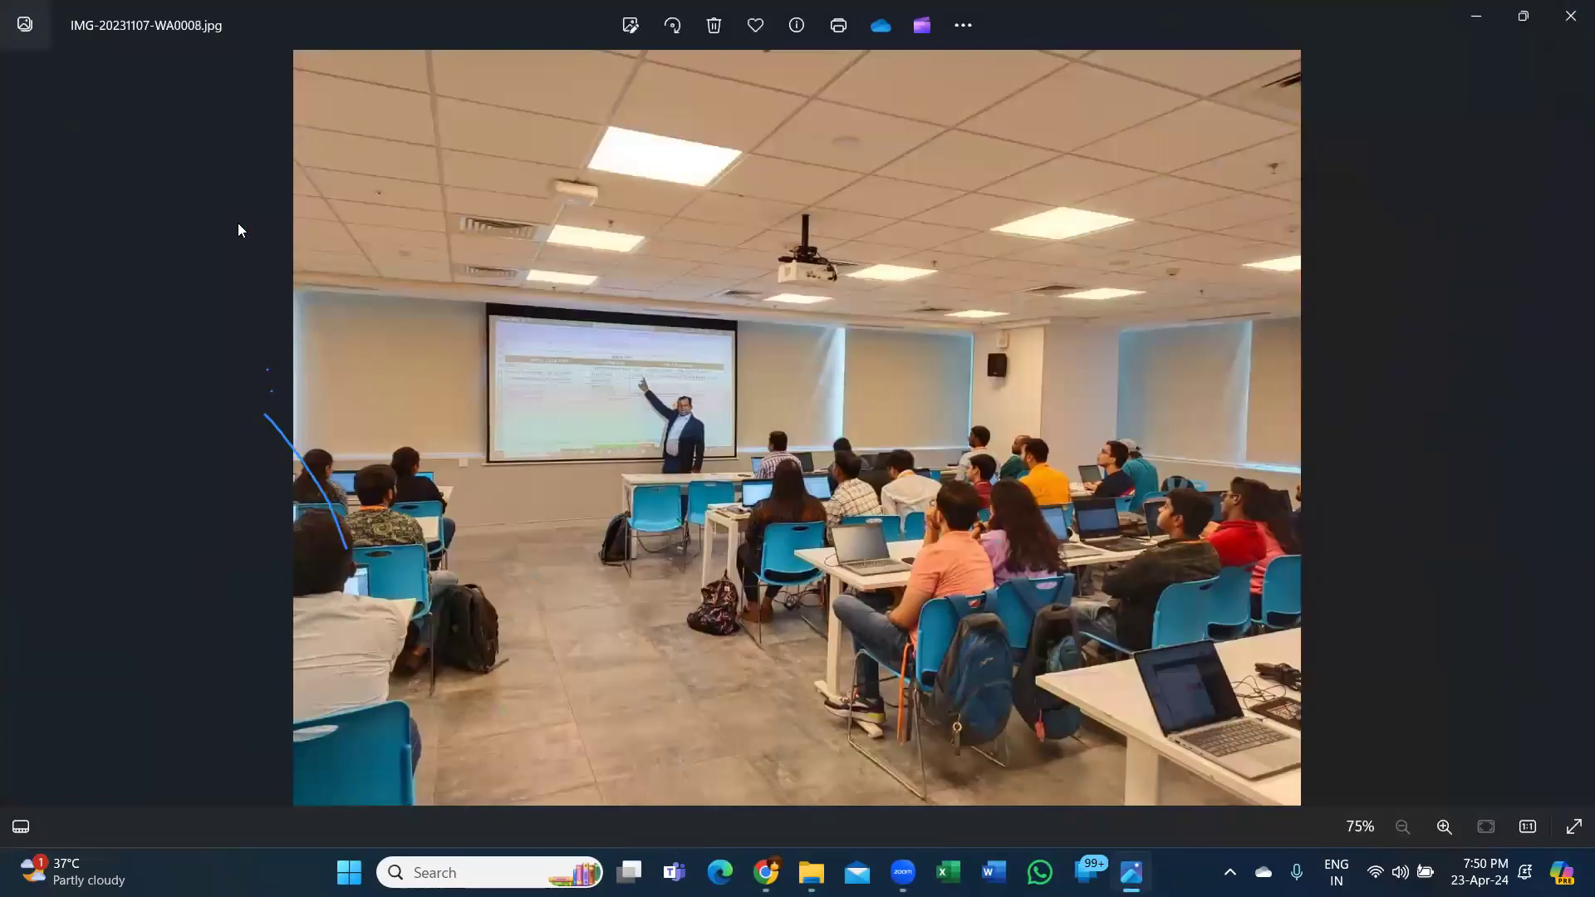
key("Right")
key("Right")
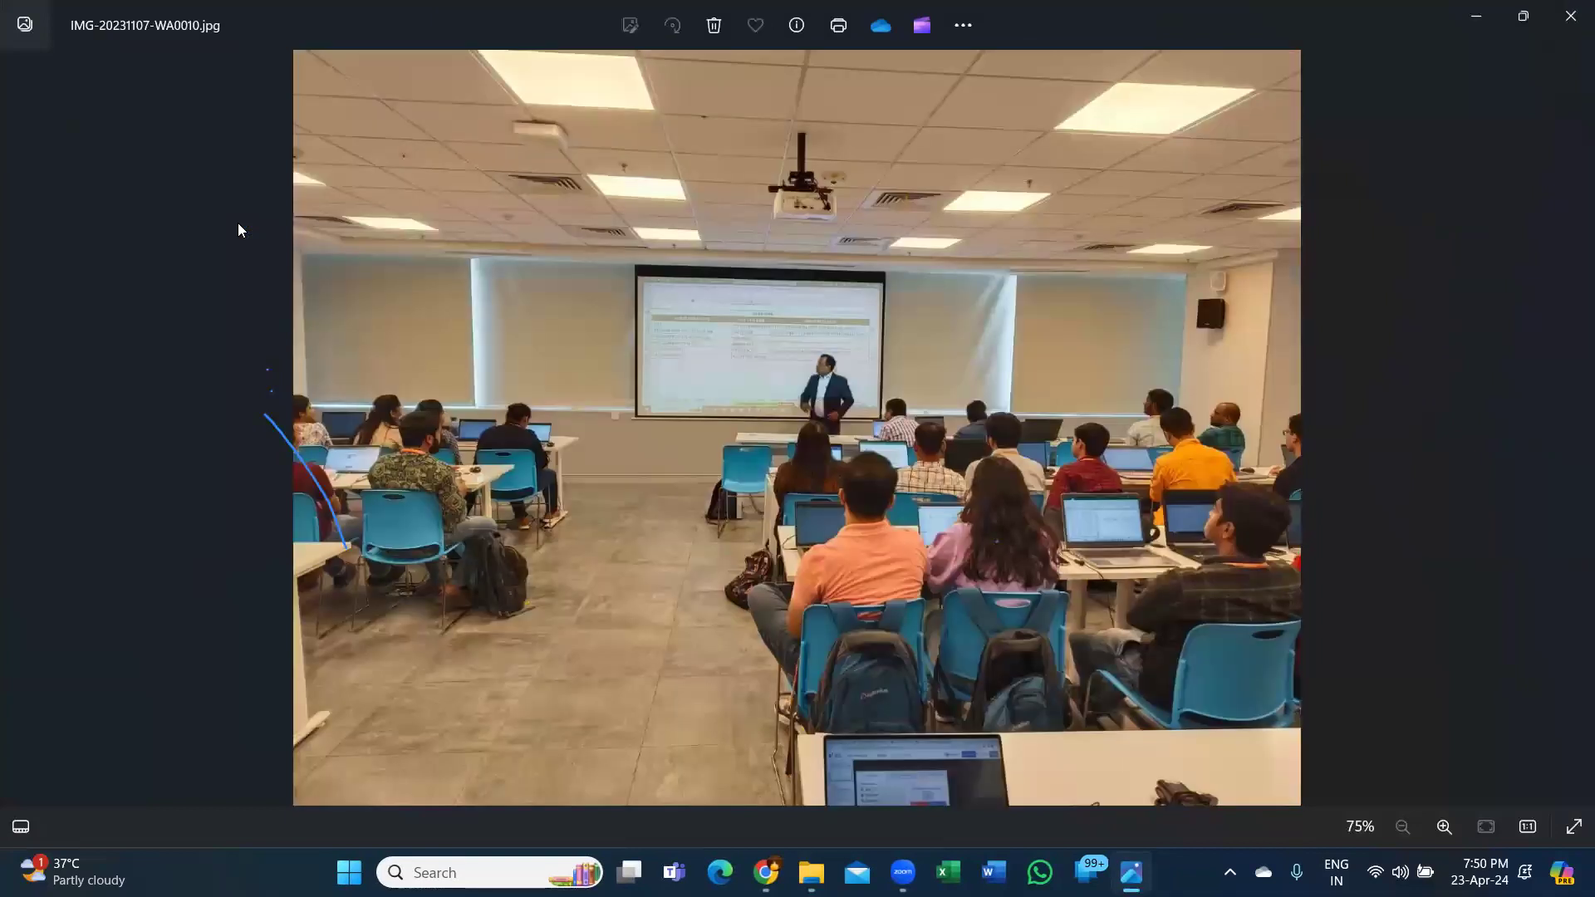
key("Right")
key("Right")
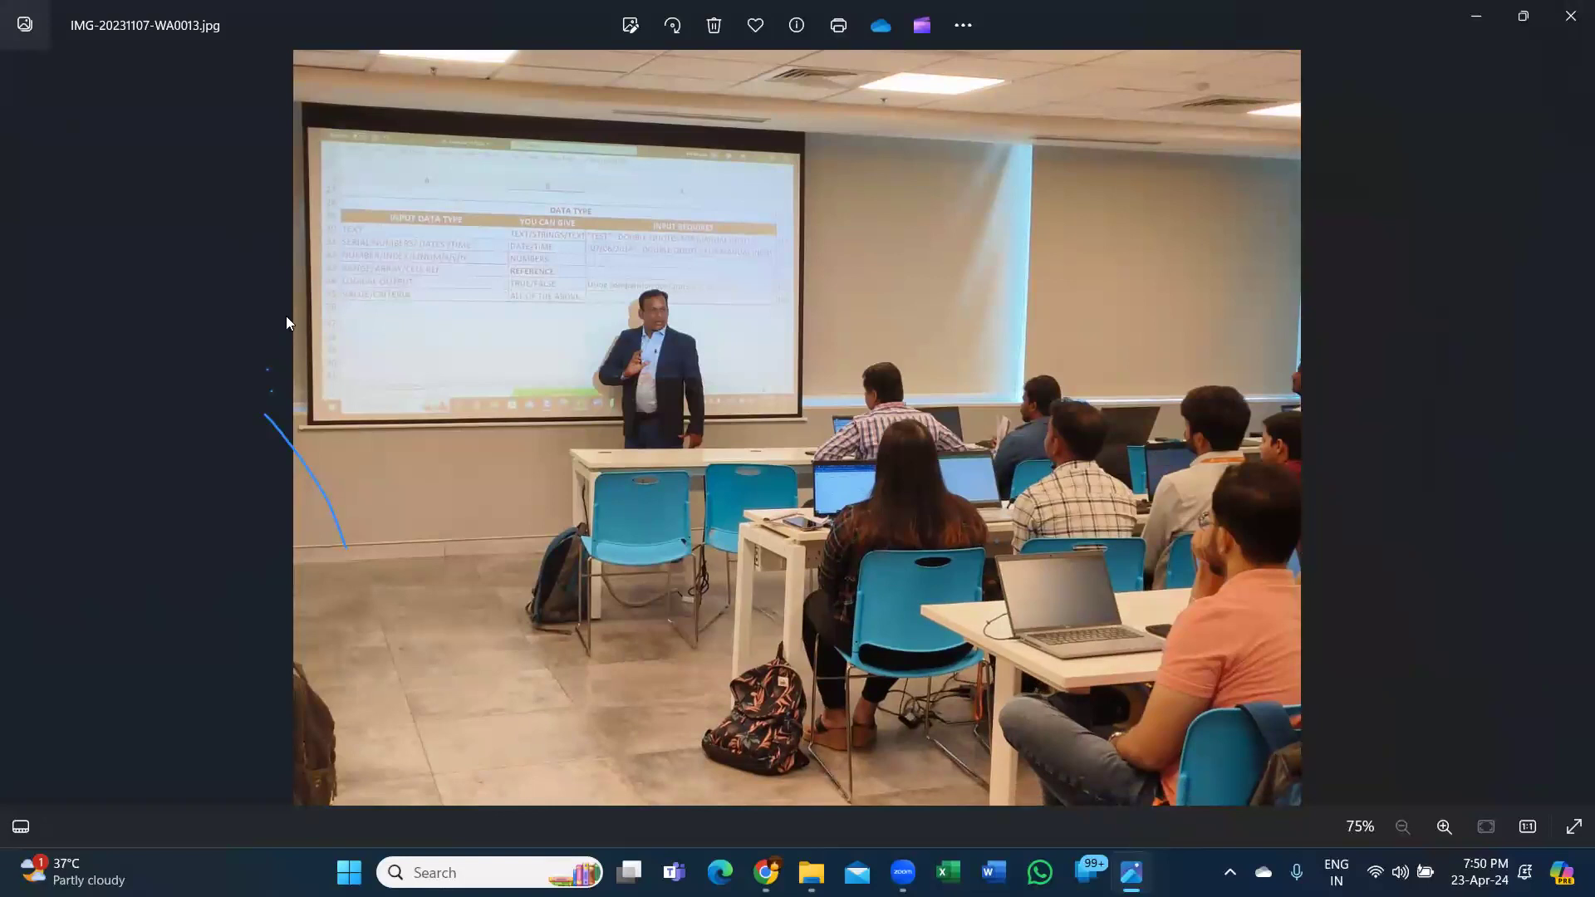
left_click(1570, 17)
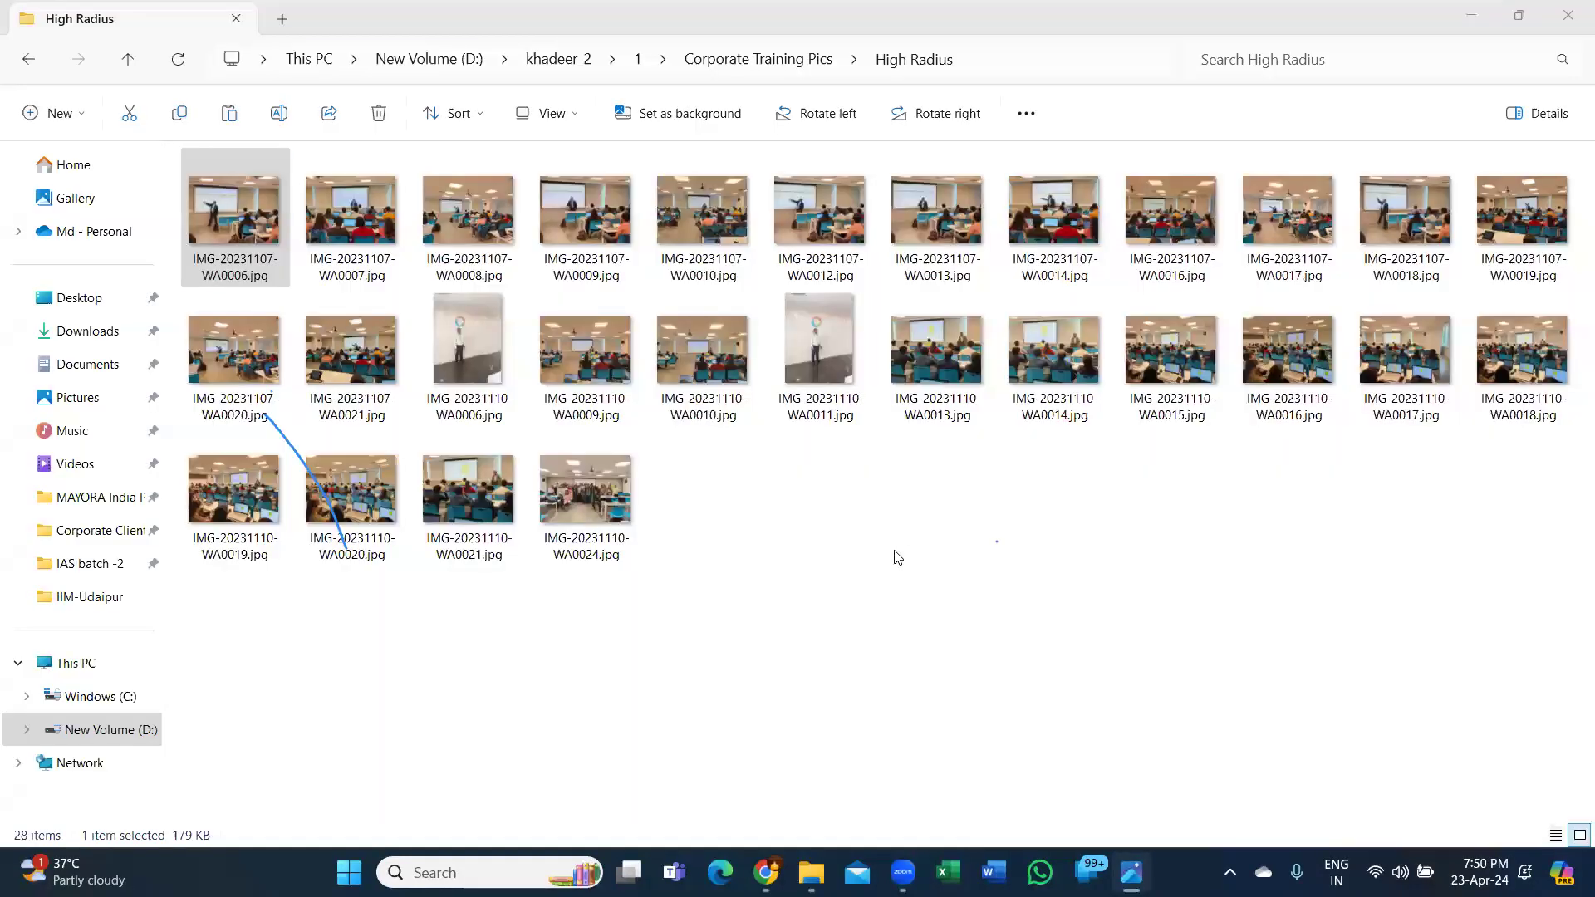
left_click(29, 60)
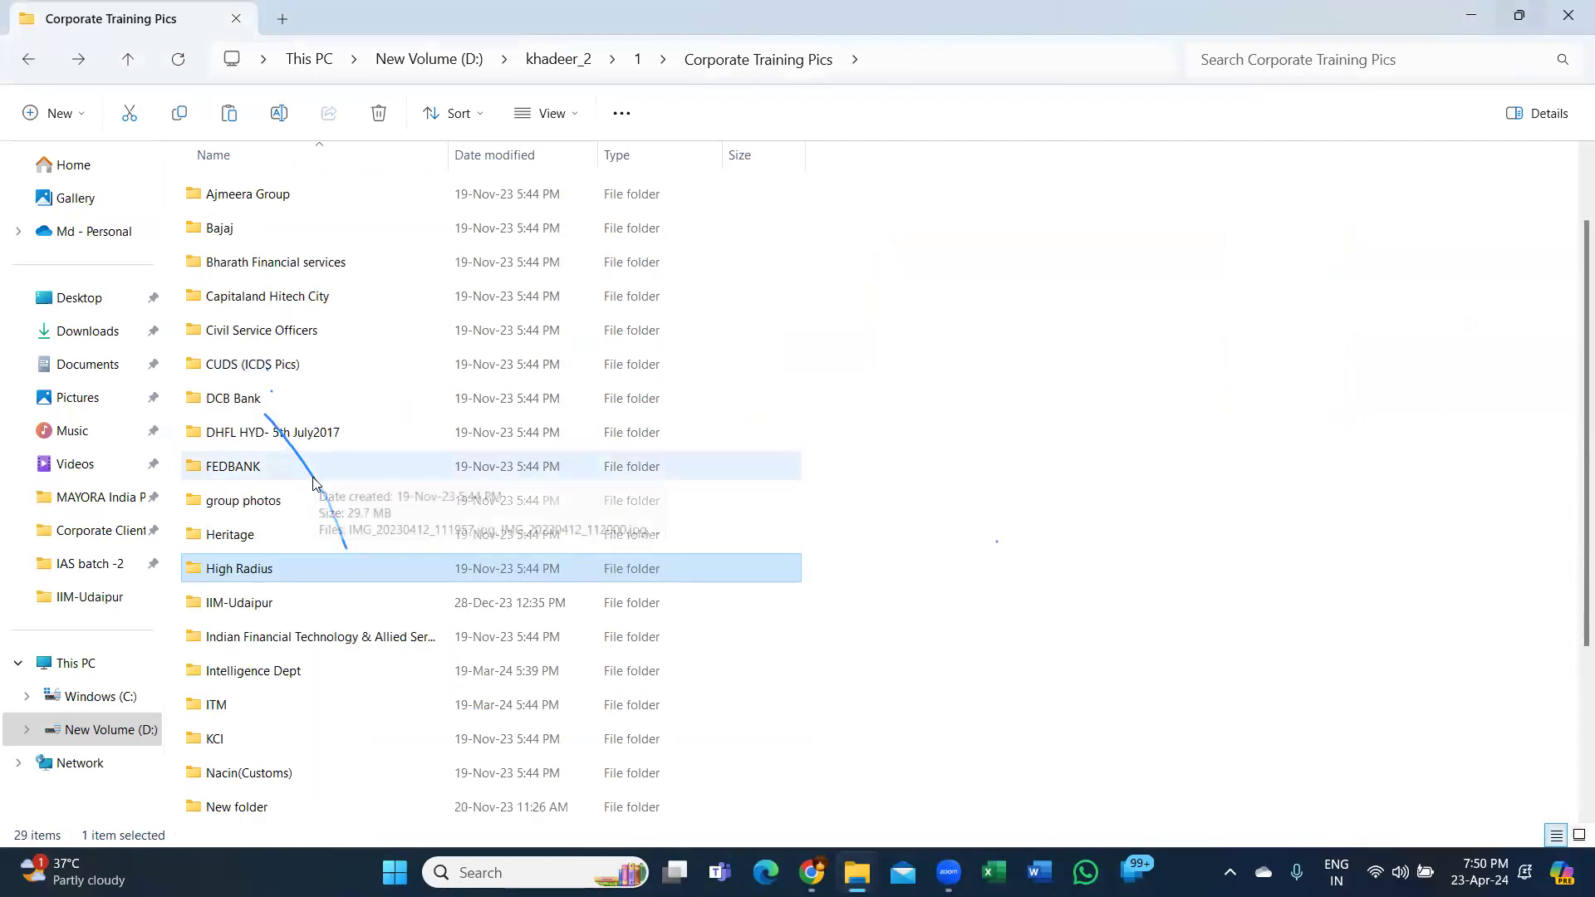
Navigate into Police > Police Batalions > Yousufguda.
scroll(287, 664, "down", 2)
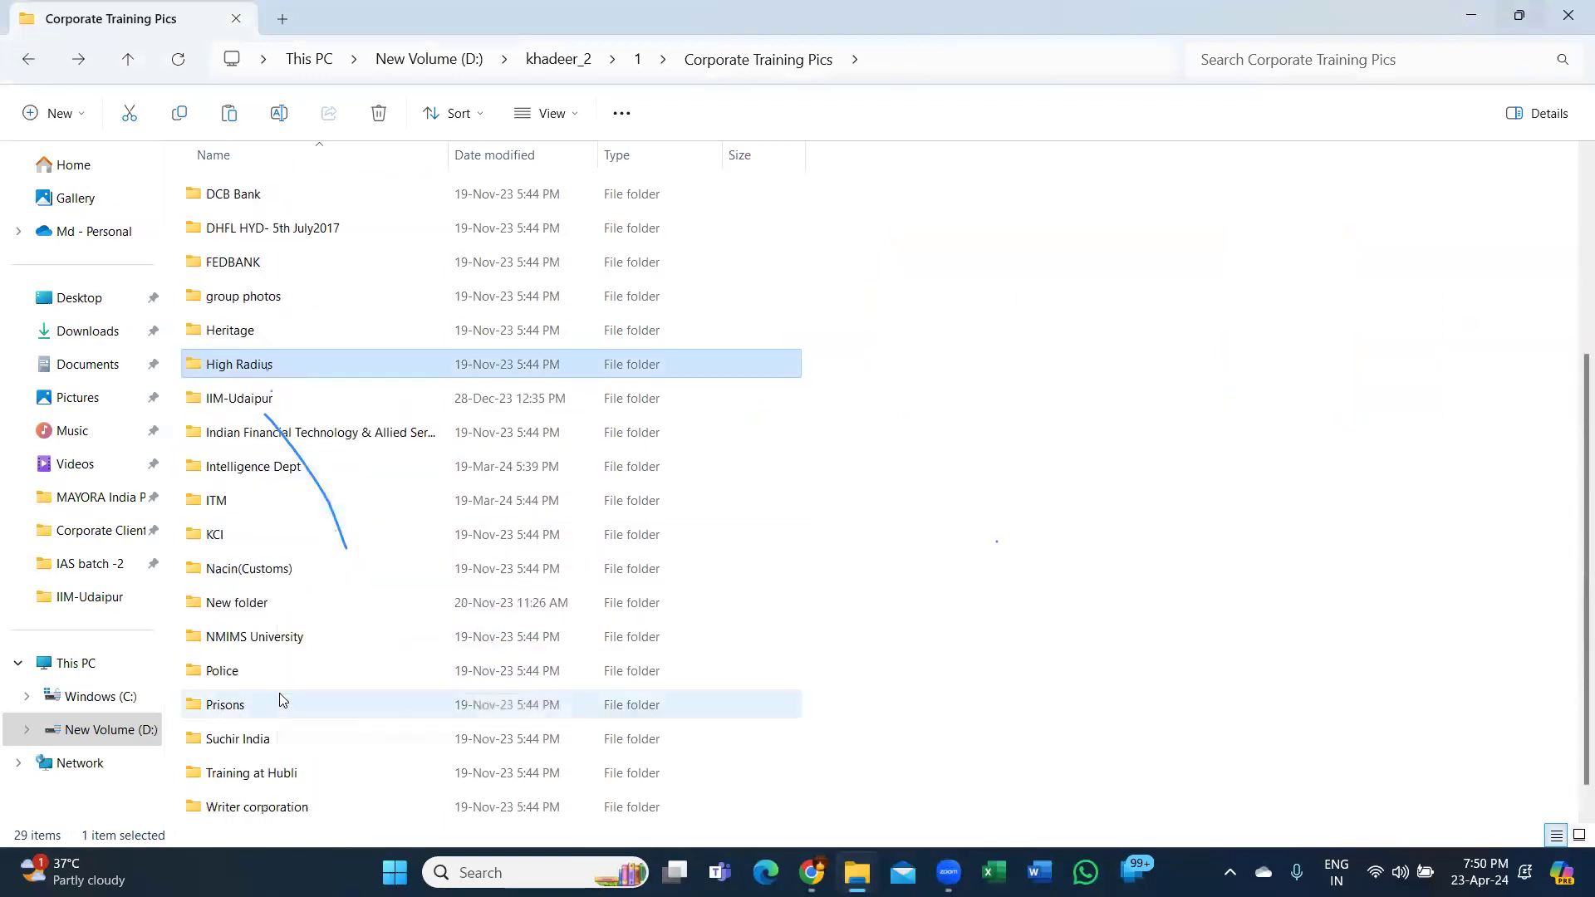
scroll(281, 700, "down", 1)
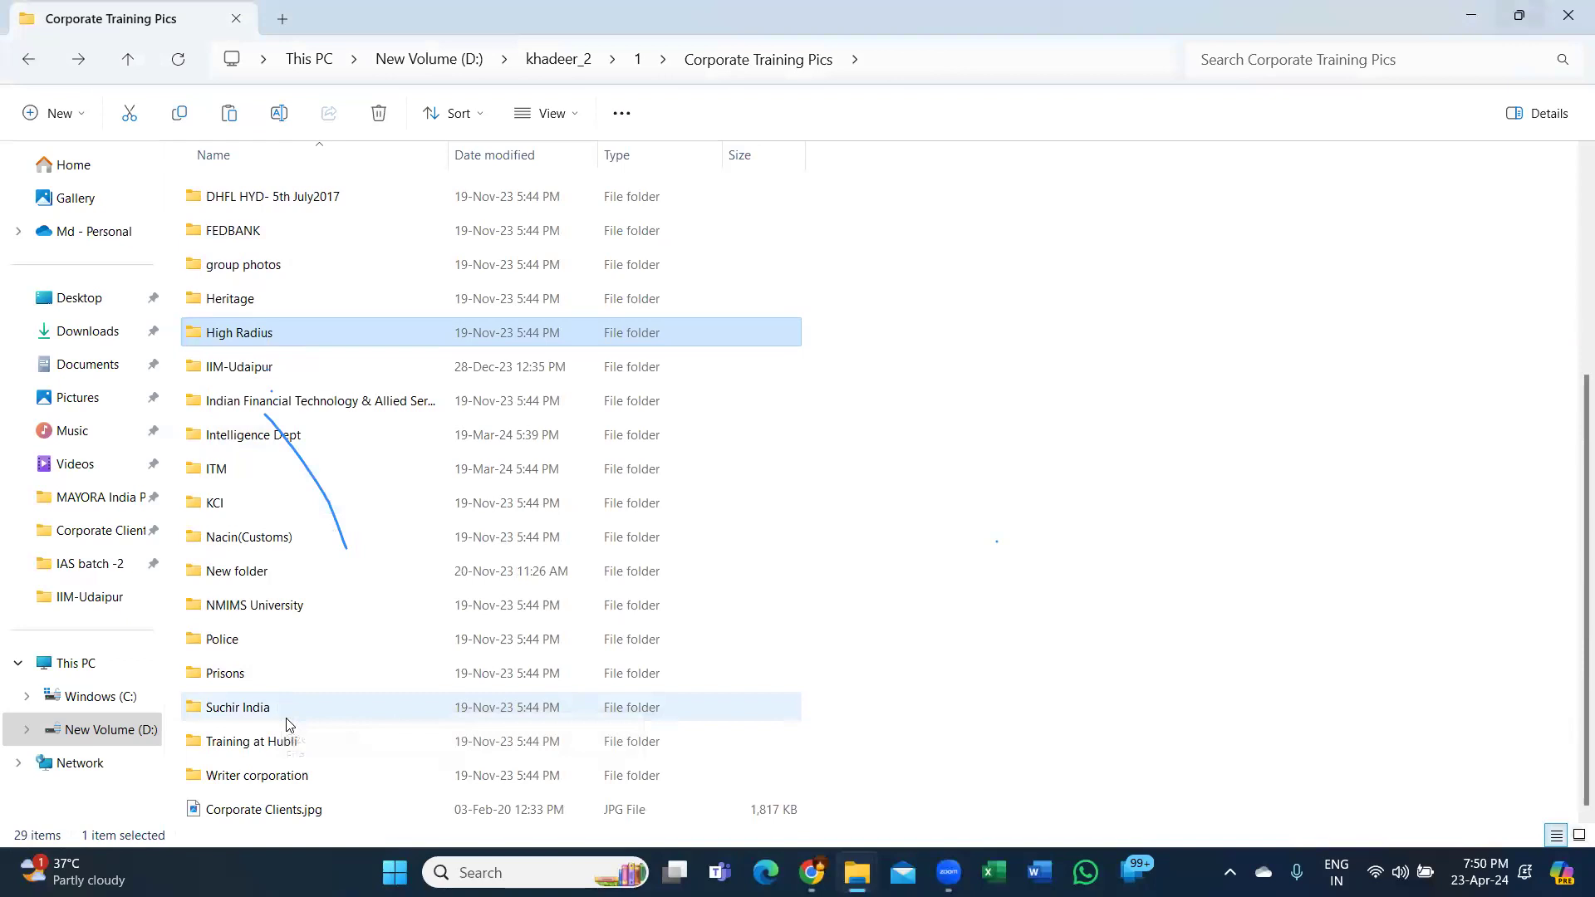
double_click(269, 645)
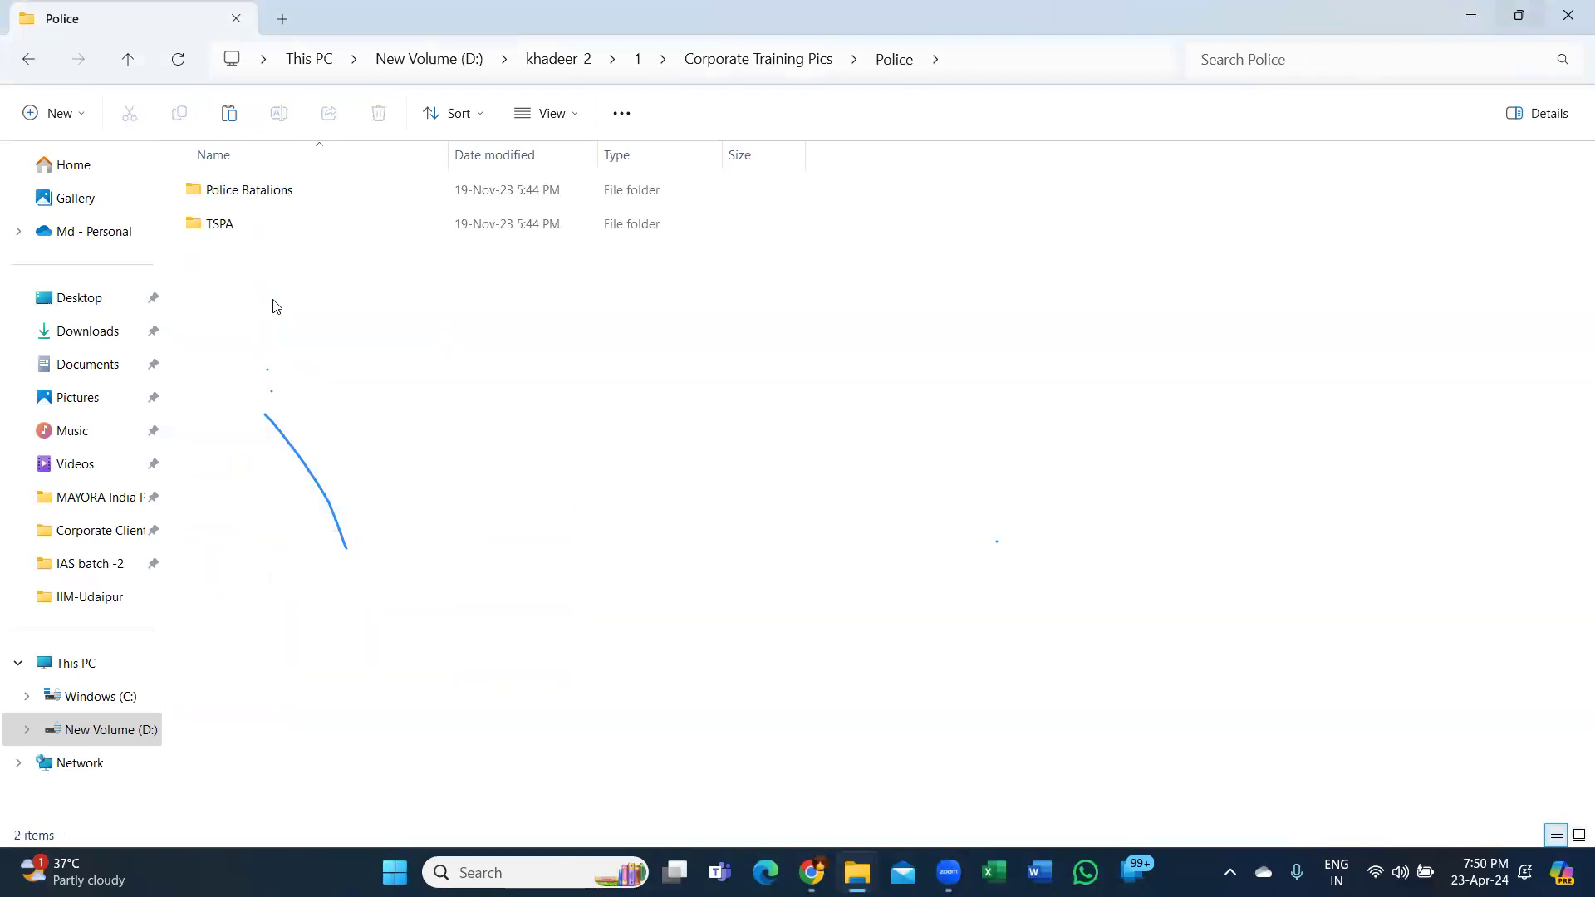
double_click(256, 193)
double_click(254, 264)
View the Yousufguda police group photos in Photos, then close the viewer.
double_click(228, 208)
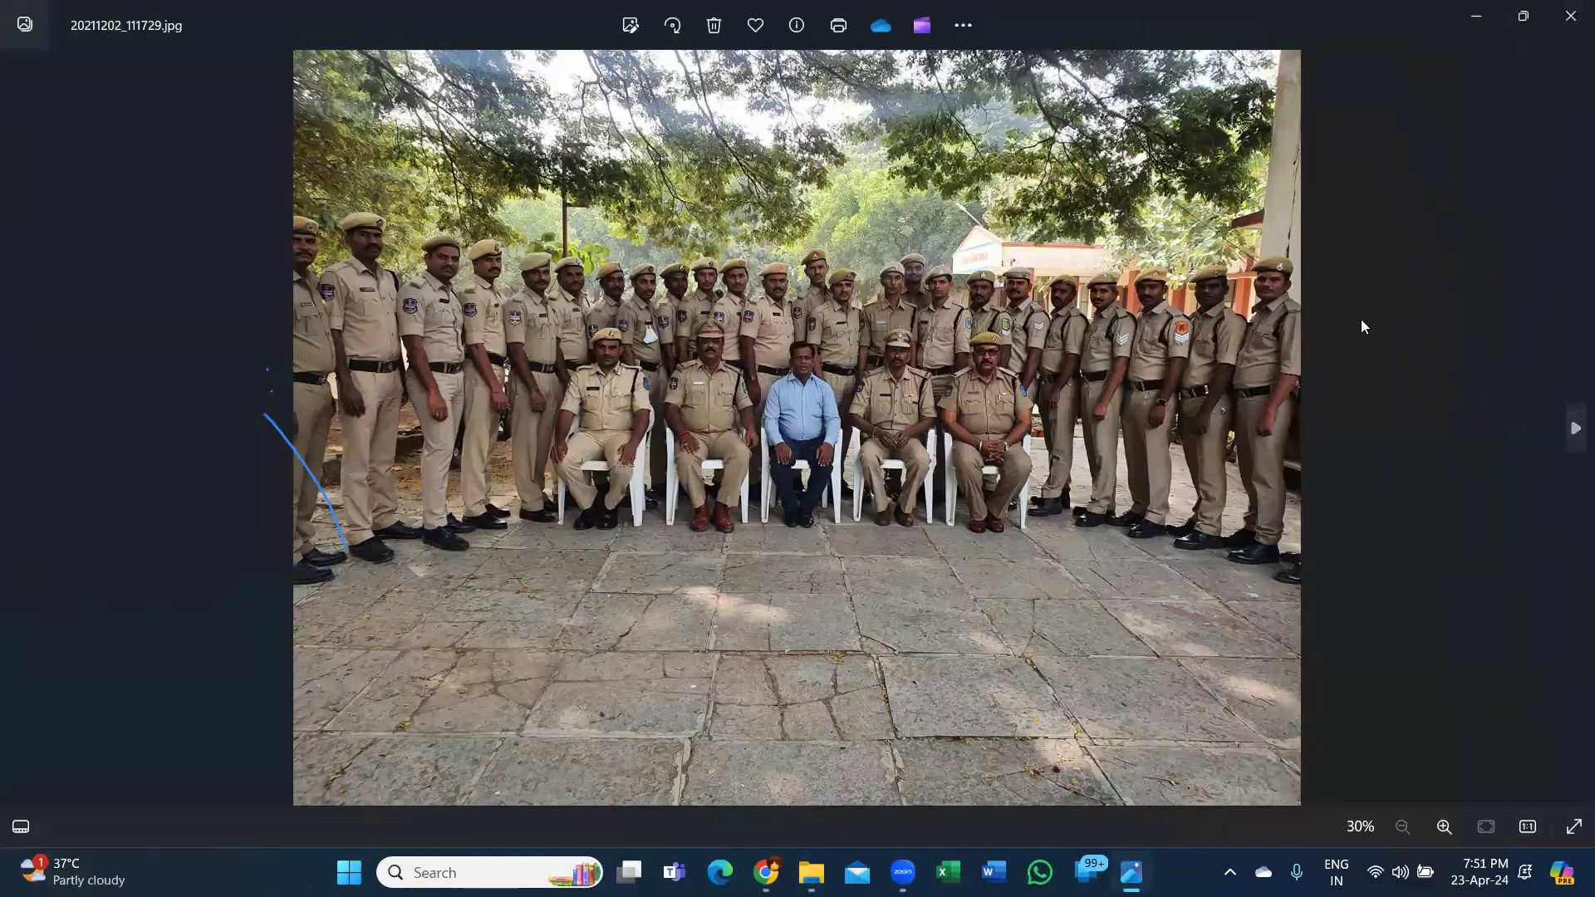
key("Right")
key("Right")
key("Right")
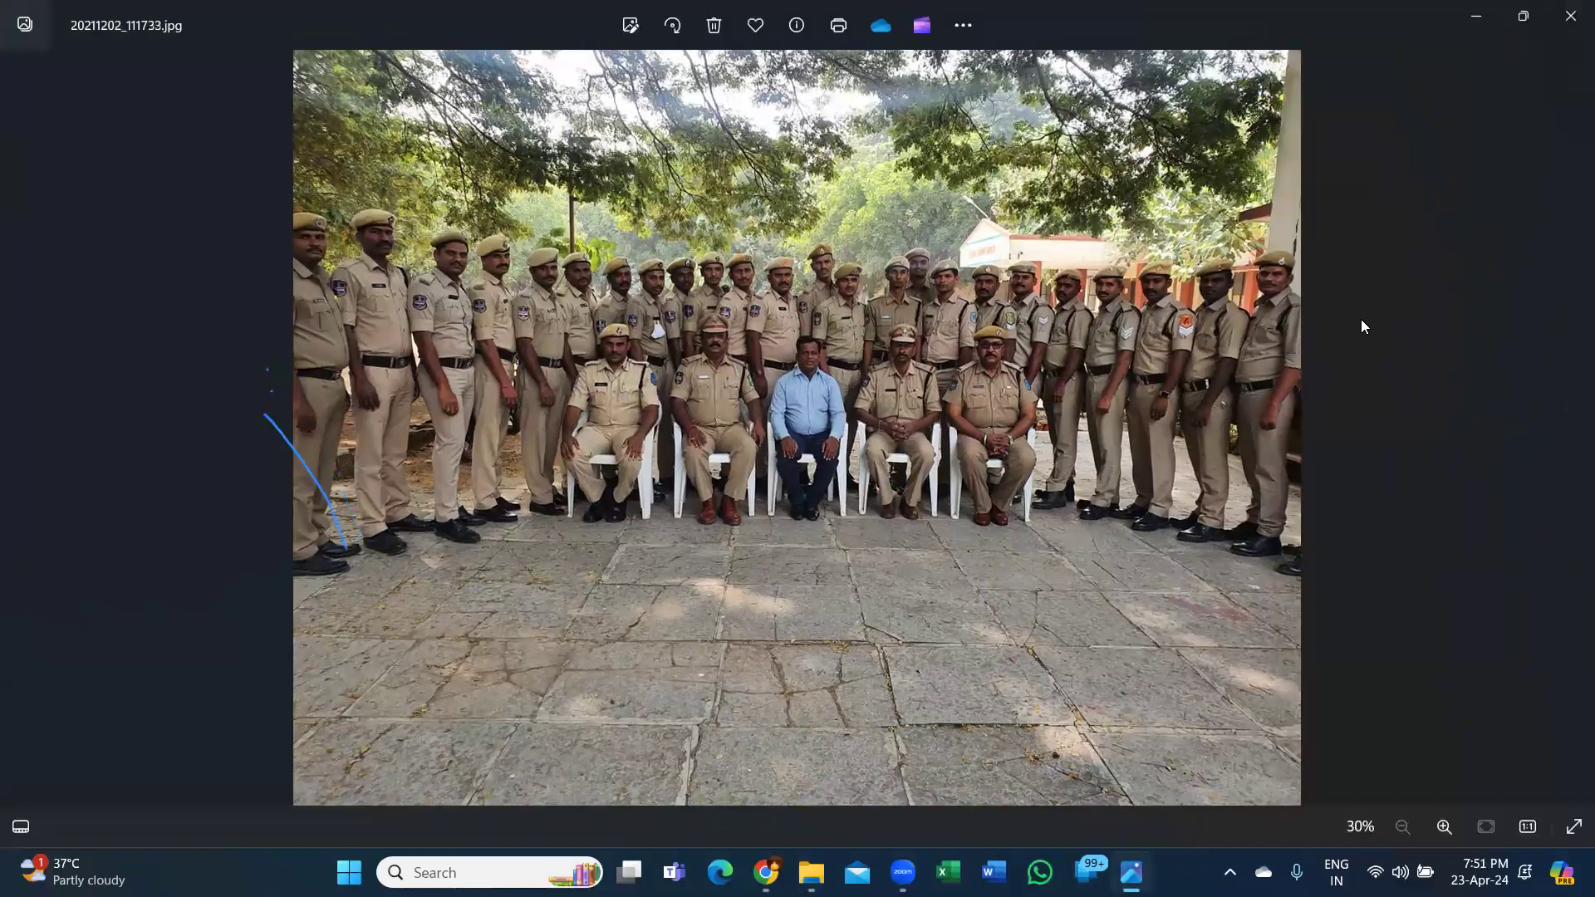
key("Right")
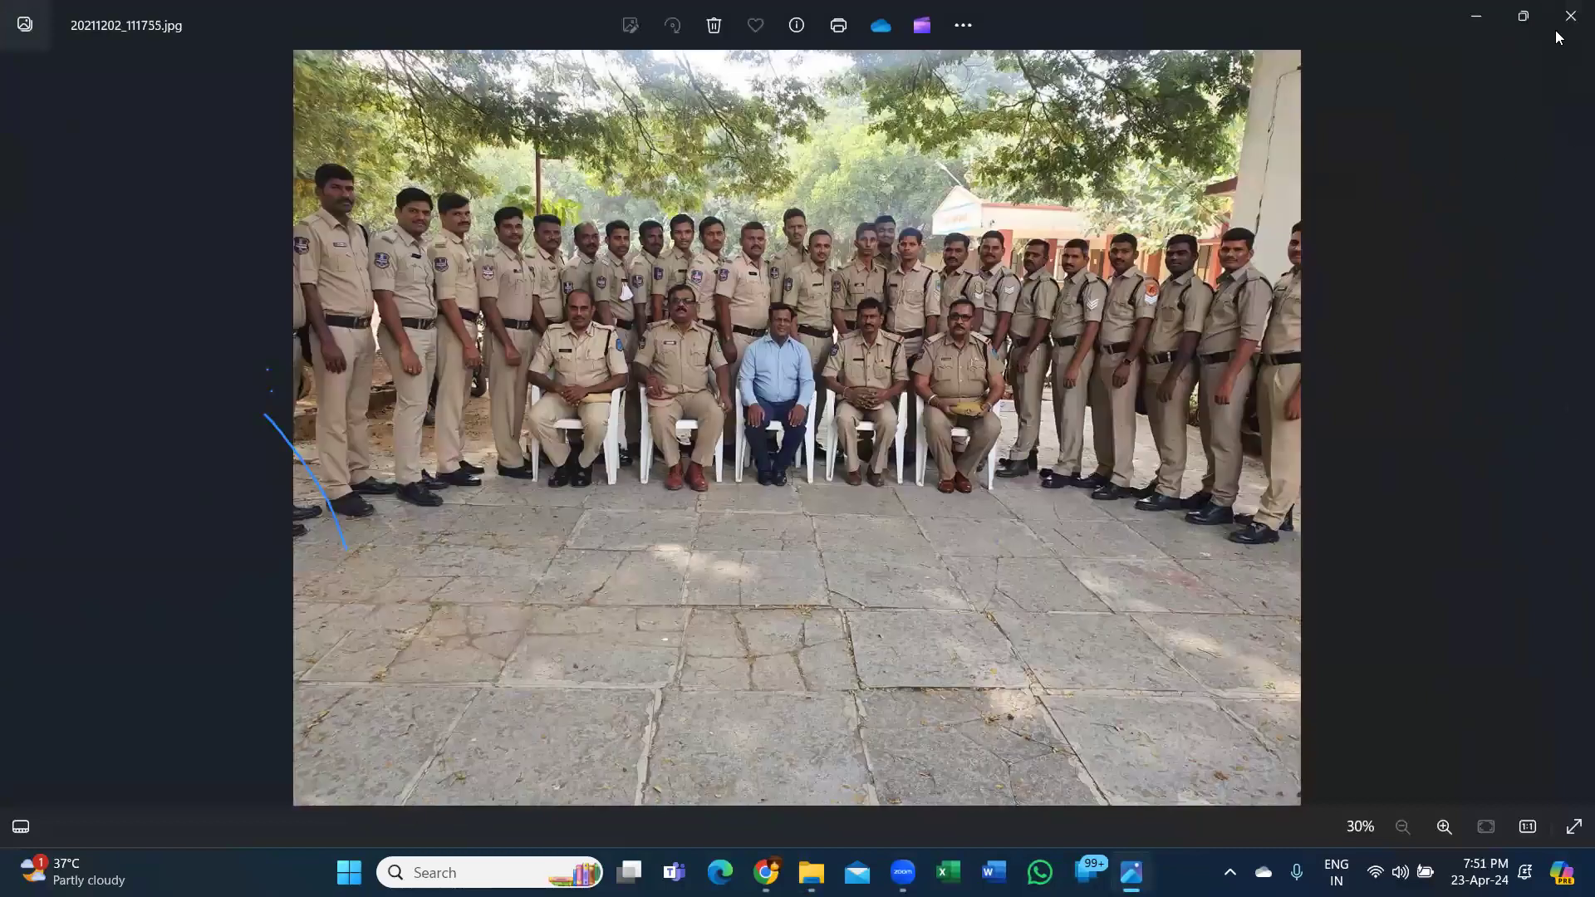
left_click(1570, 15)
Go back to Corporate Training Pics, select the ITM folder, and close File Explorer.
left_click(28, 59)
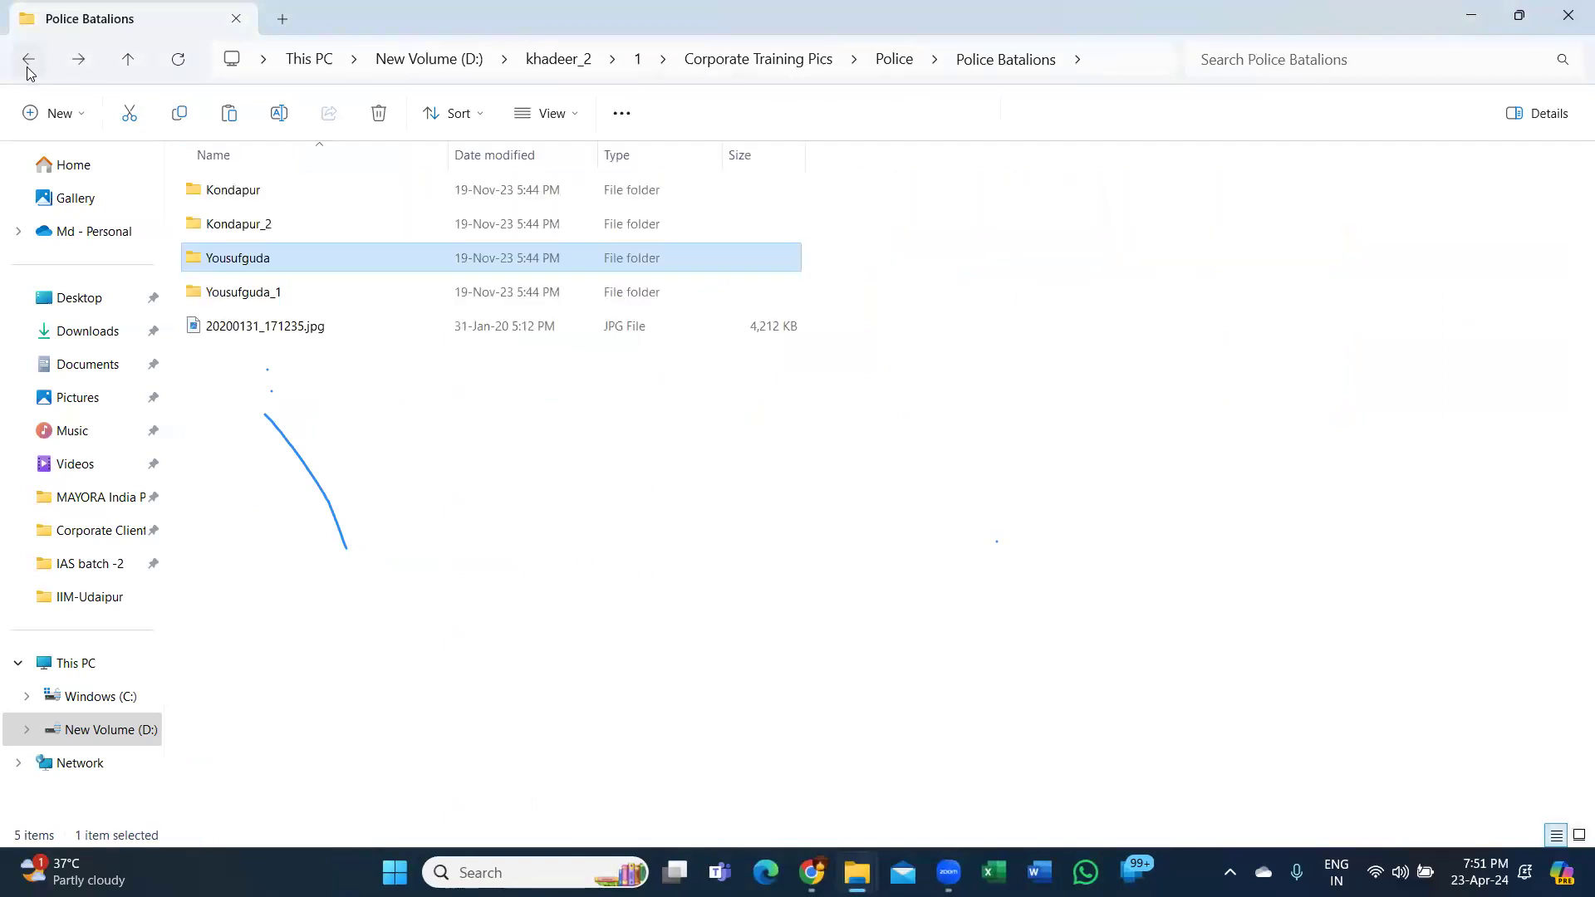
left_click(28, 60)
left_click(28, 60)
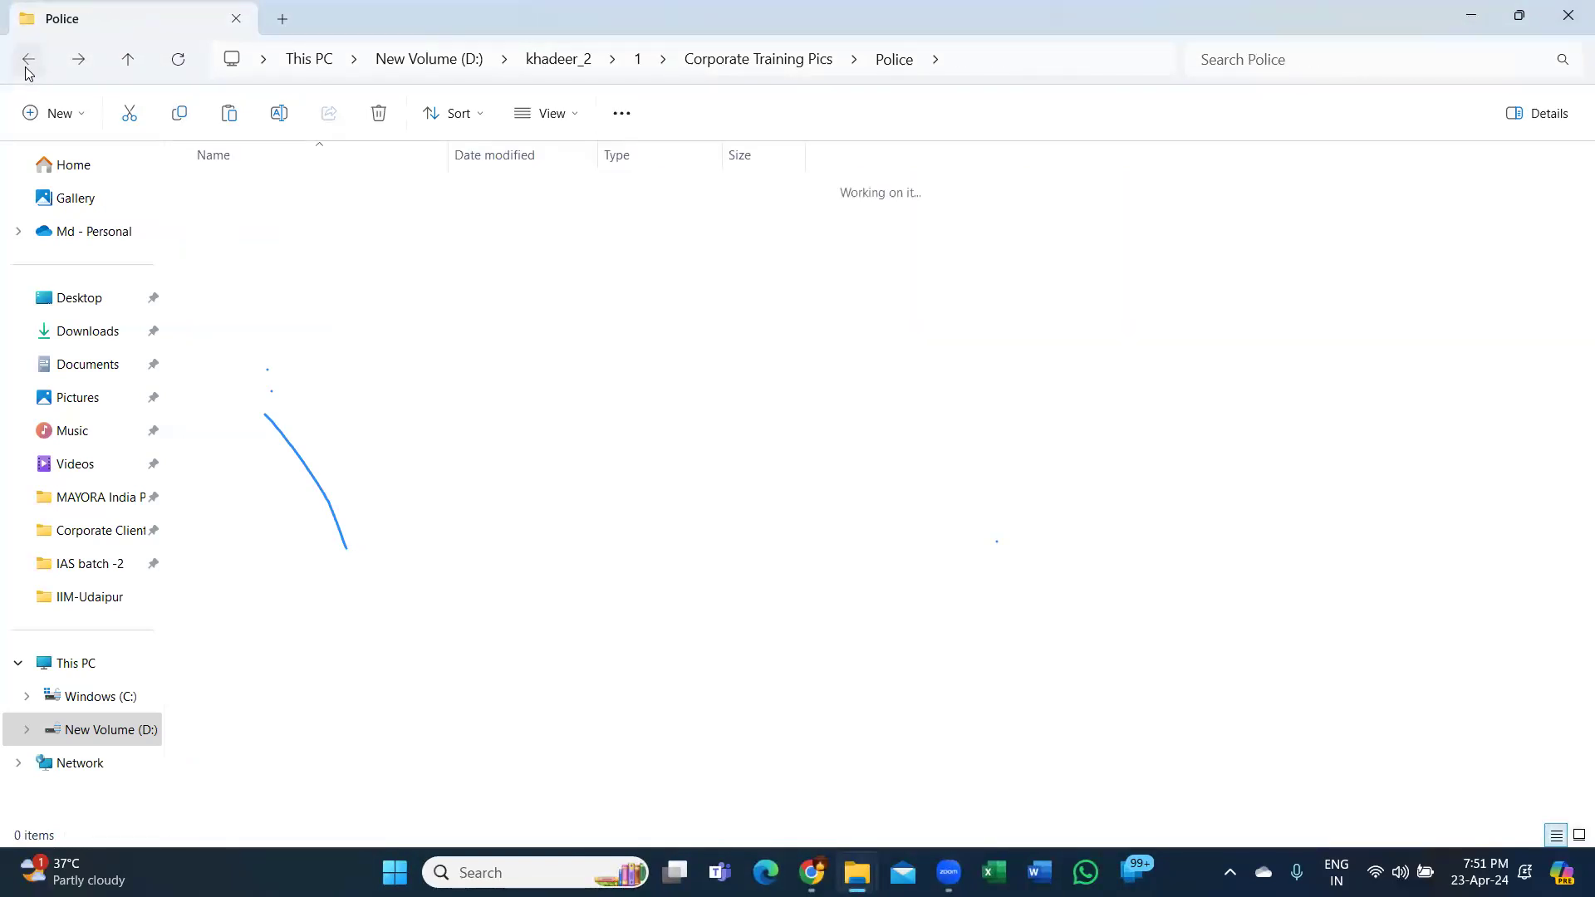
scroll(283, 465, "down", 2)
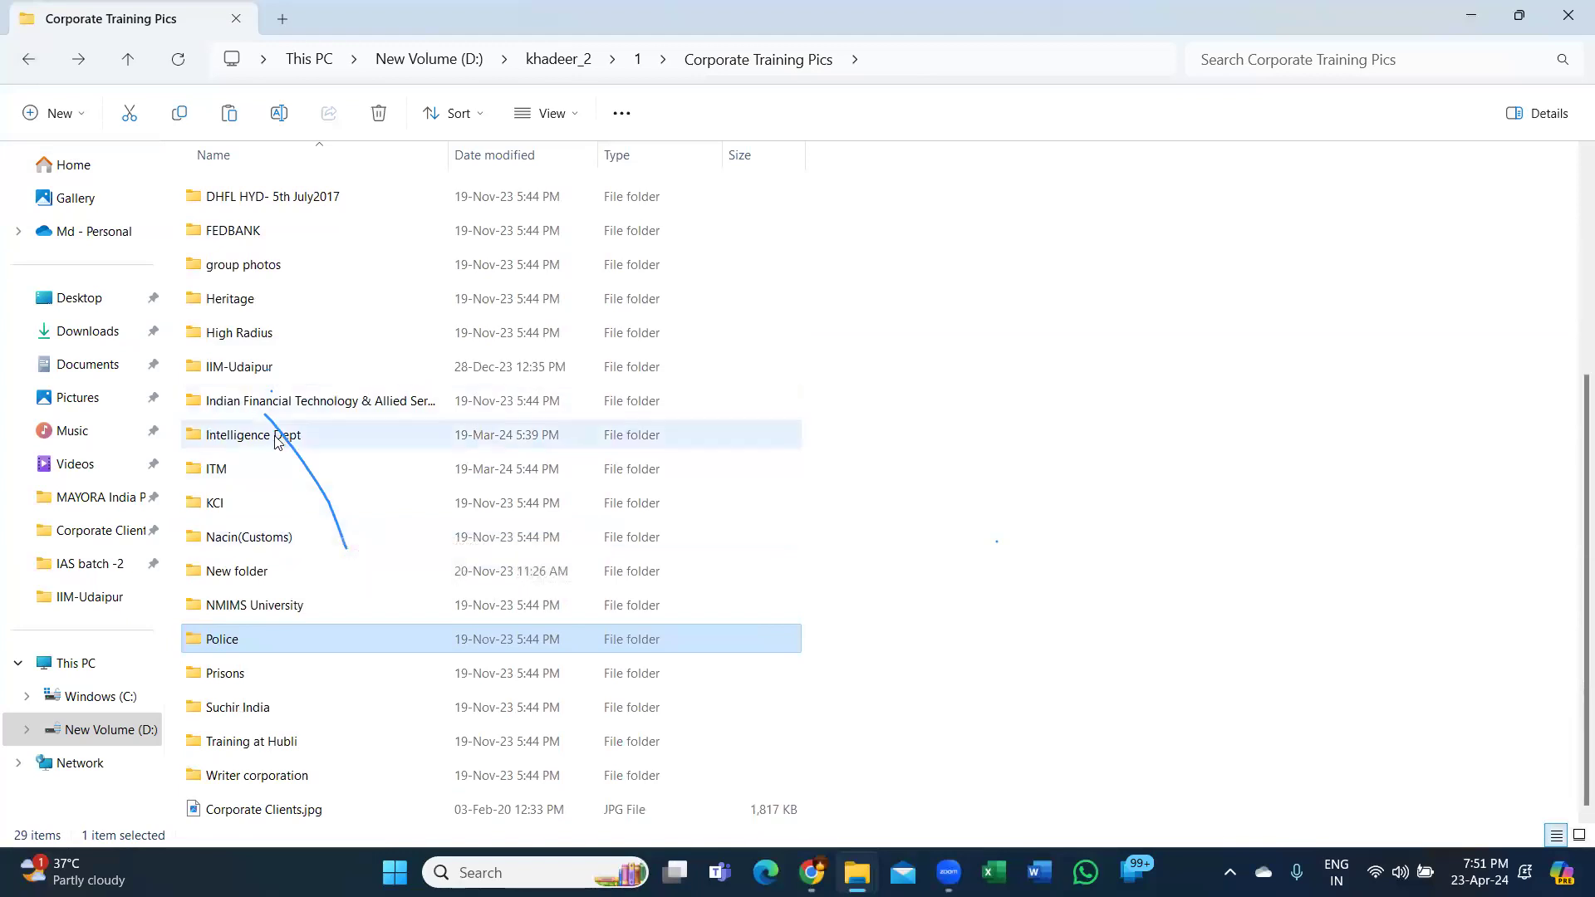
mouse_move(277, 440)
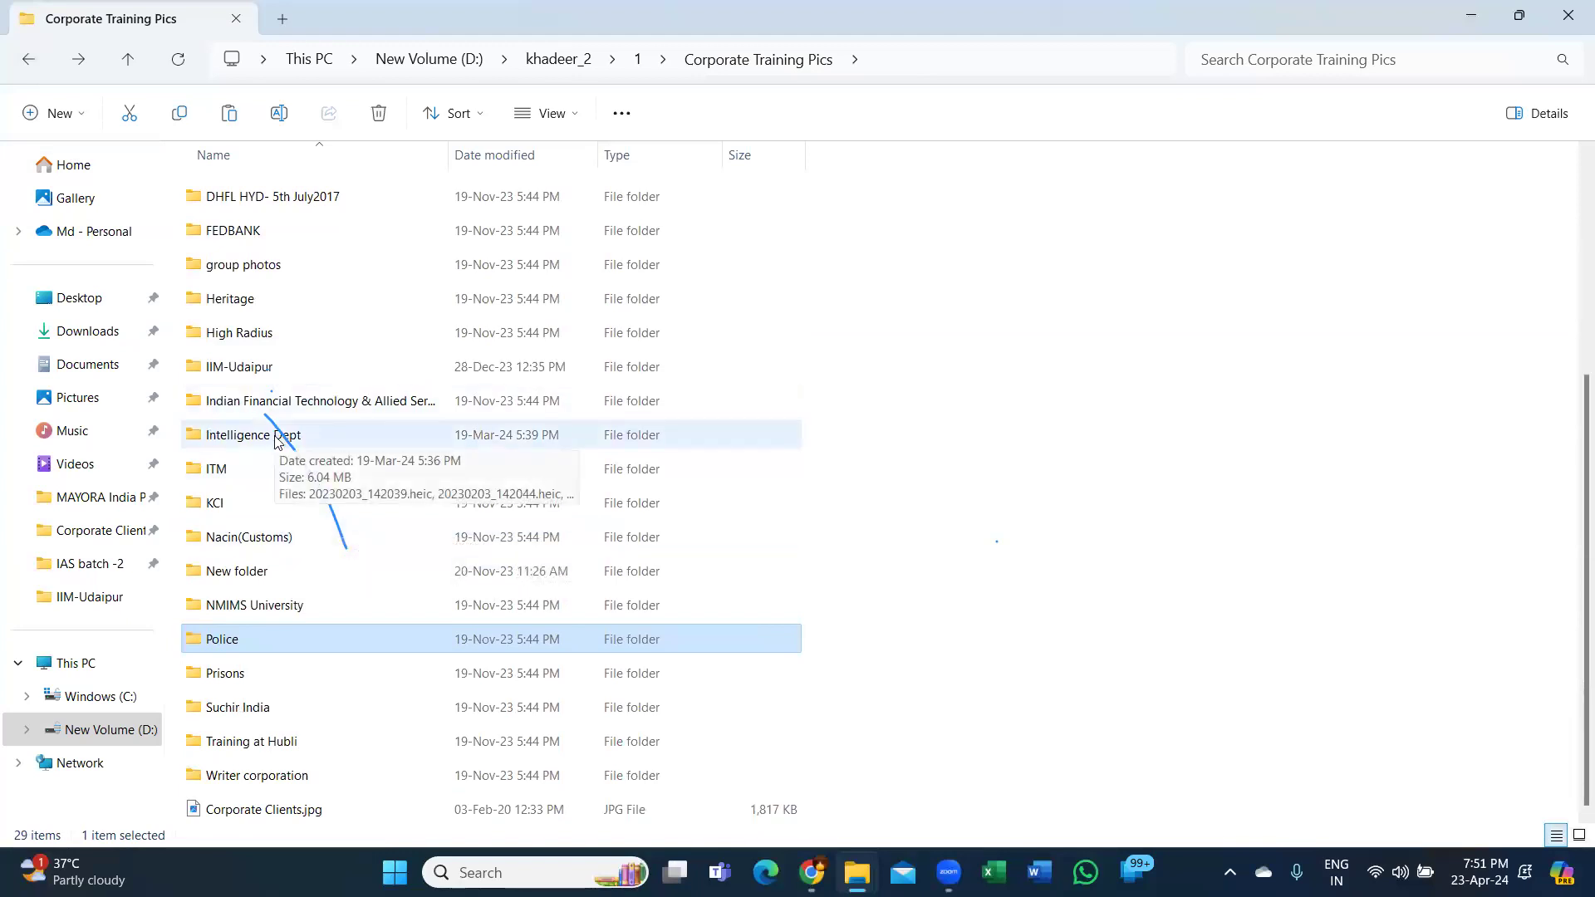
left_click(262, 480)
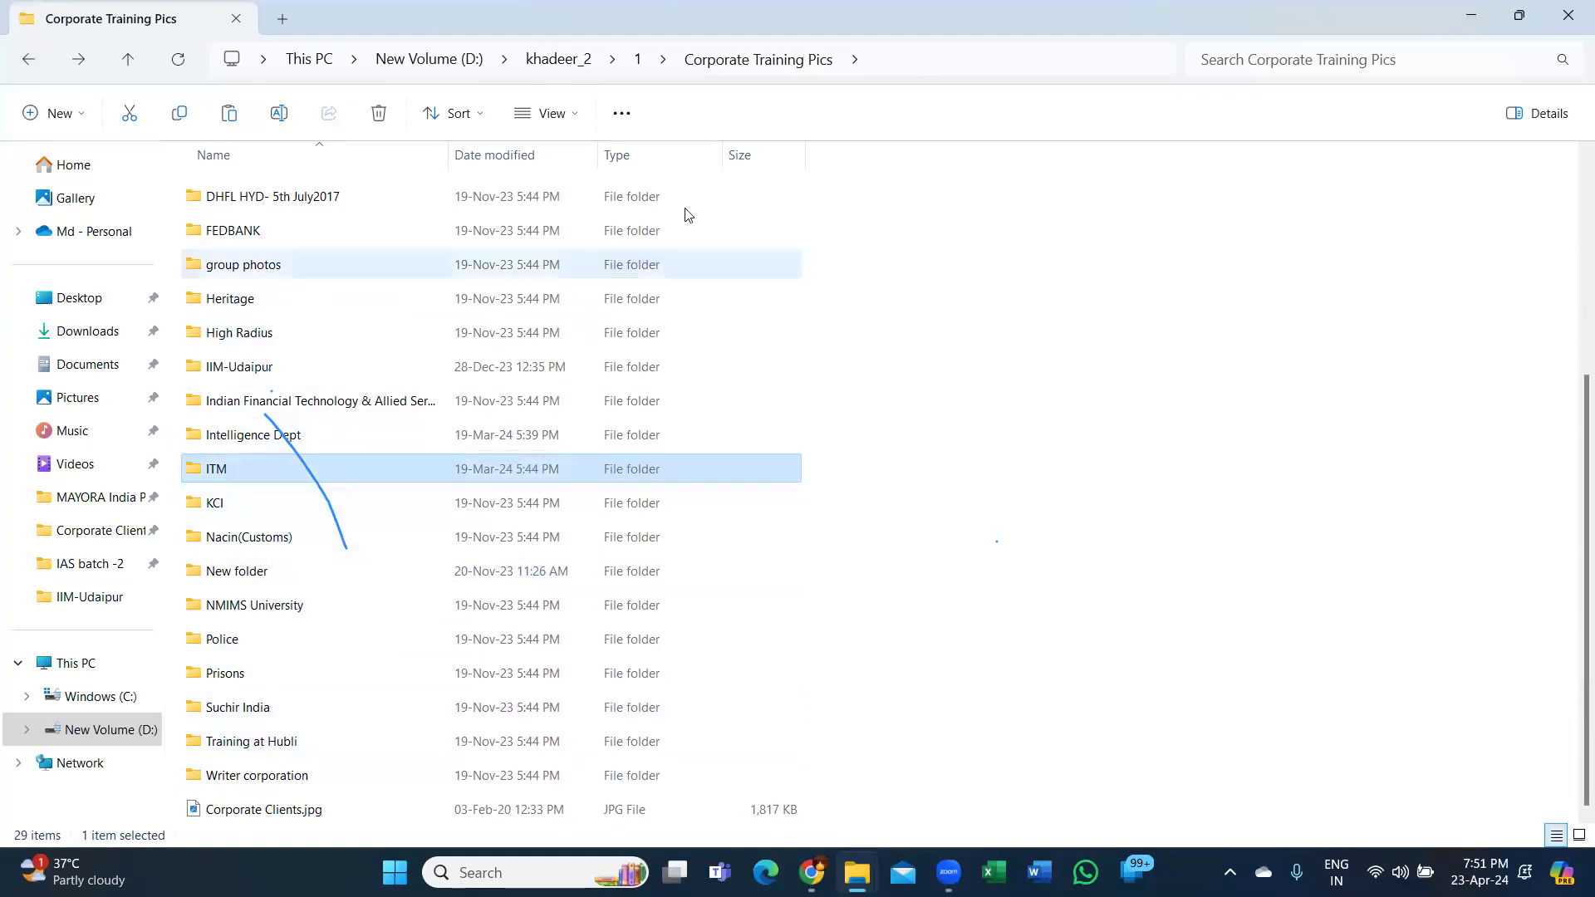
left_click(1570, 16)
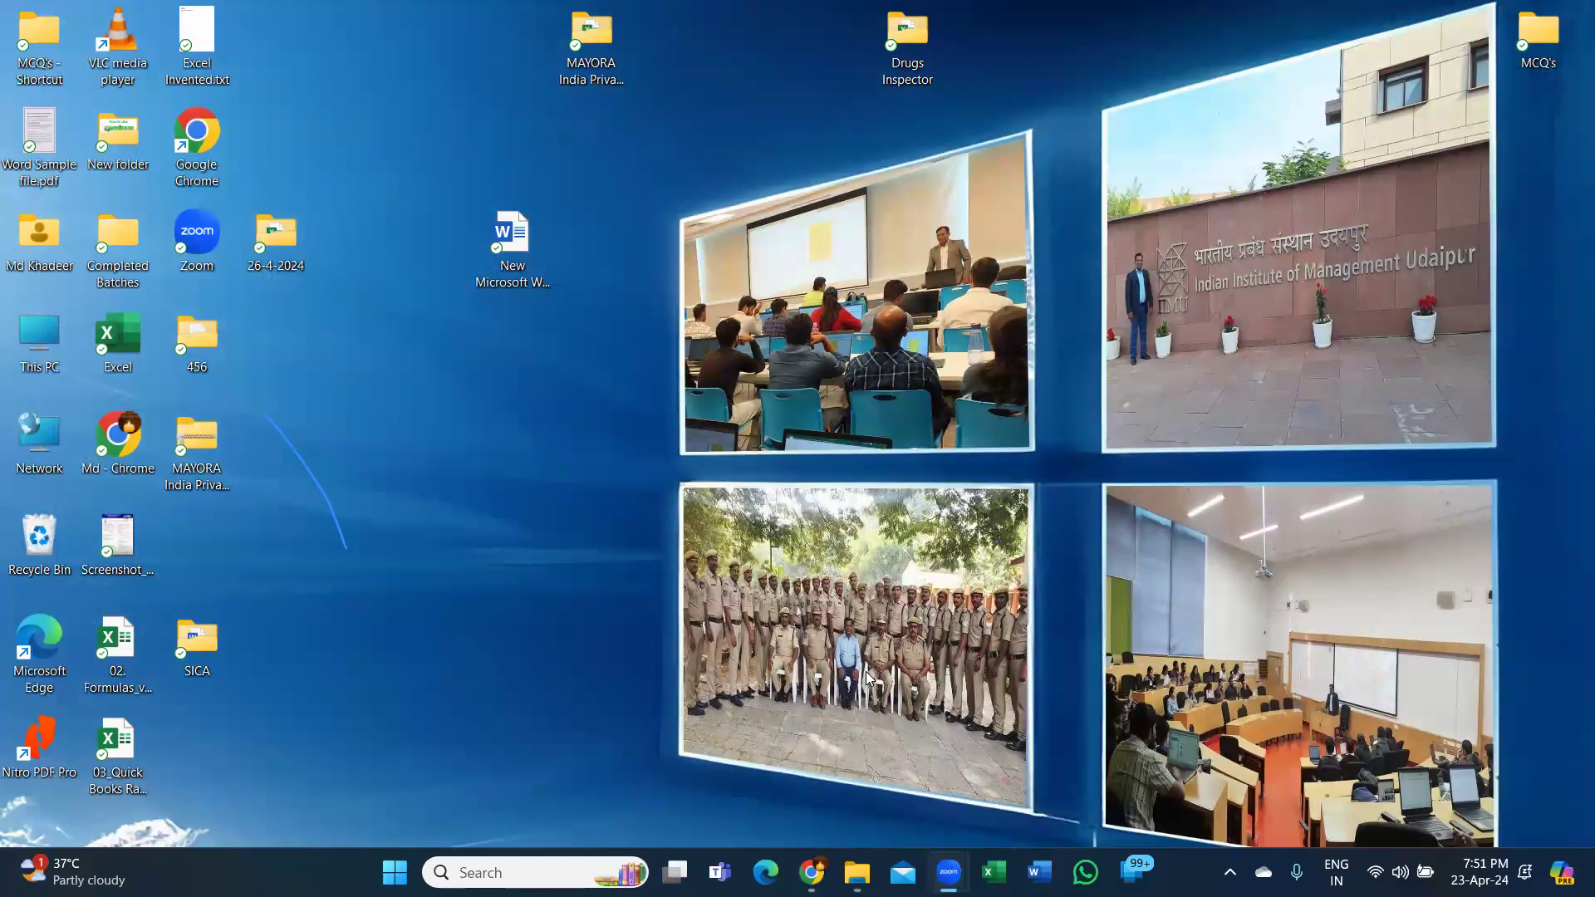
From This PC, open D: > khadeer_2 > 1 > Excelytics and select Excelytics - Profile_v1.03.pdf.
double_click(51, 333)
double_click(603, 207)
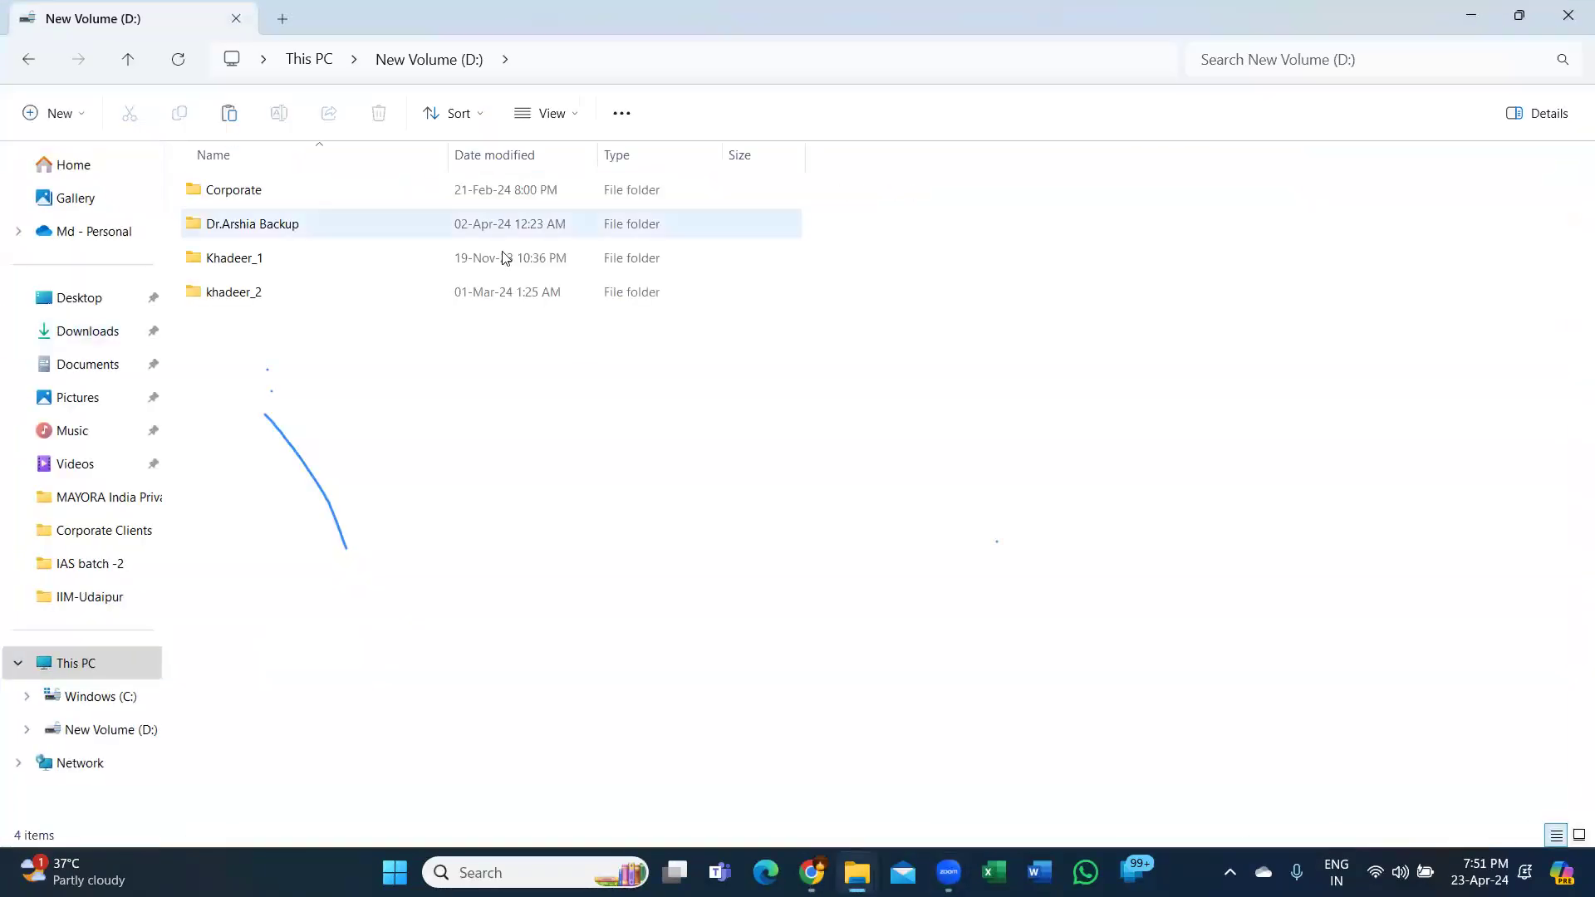
double_click(260, 292)
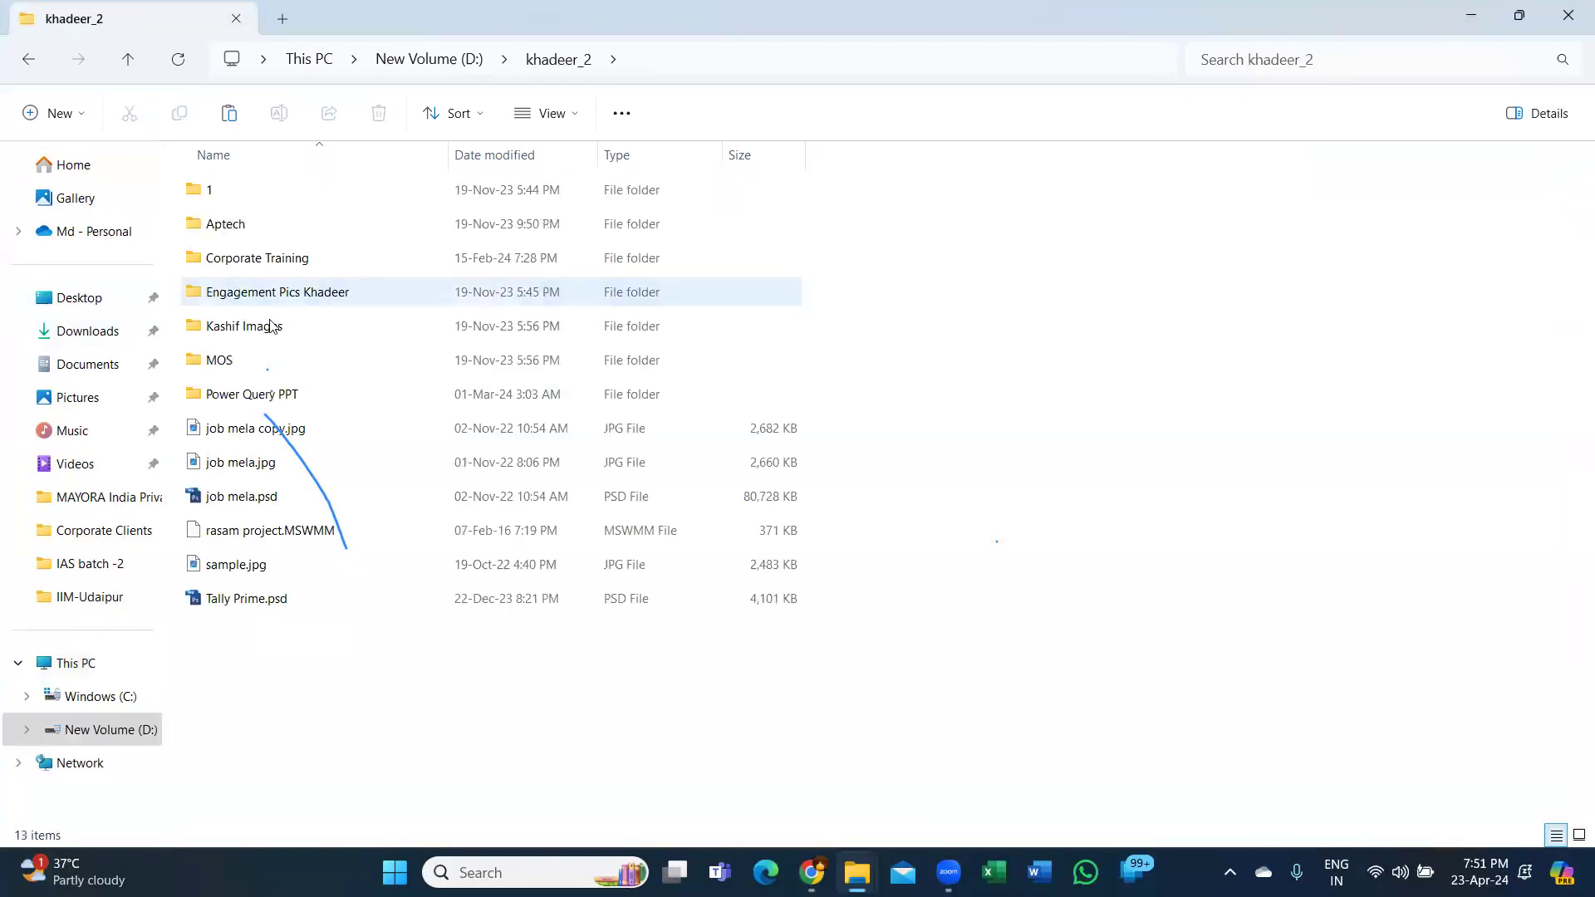
double_click(206, 191)
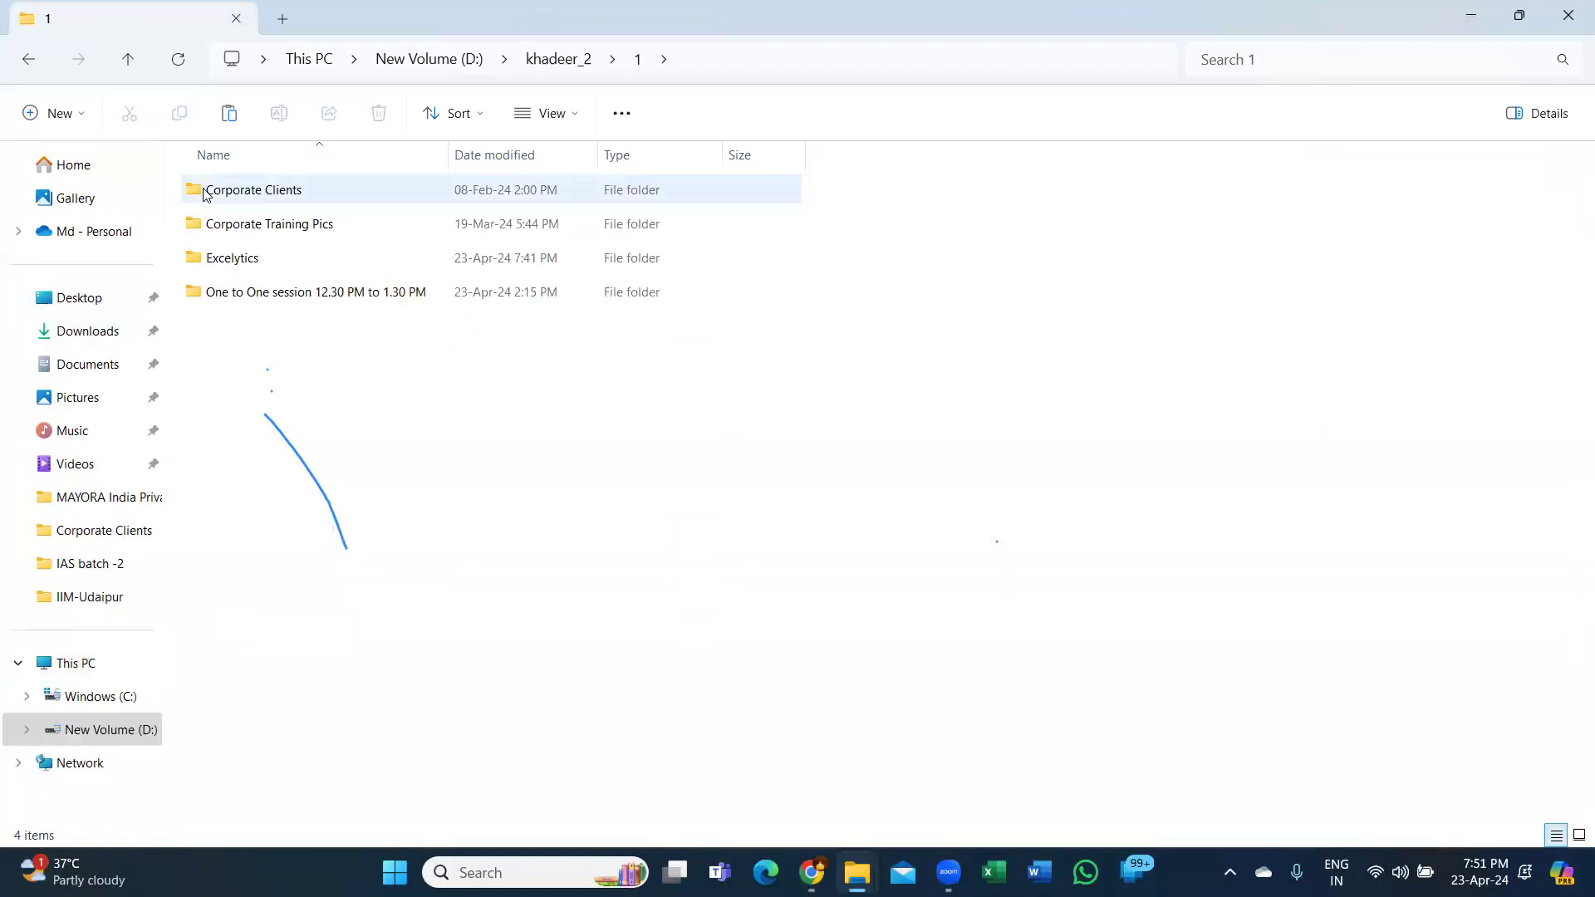
left_click(246, 256)
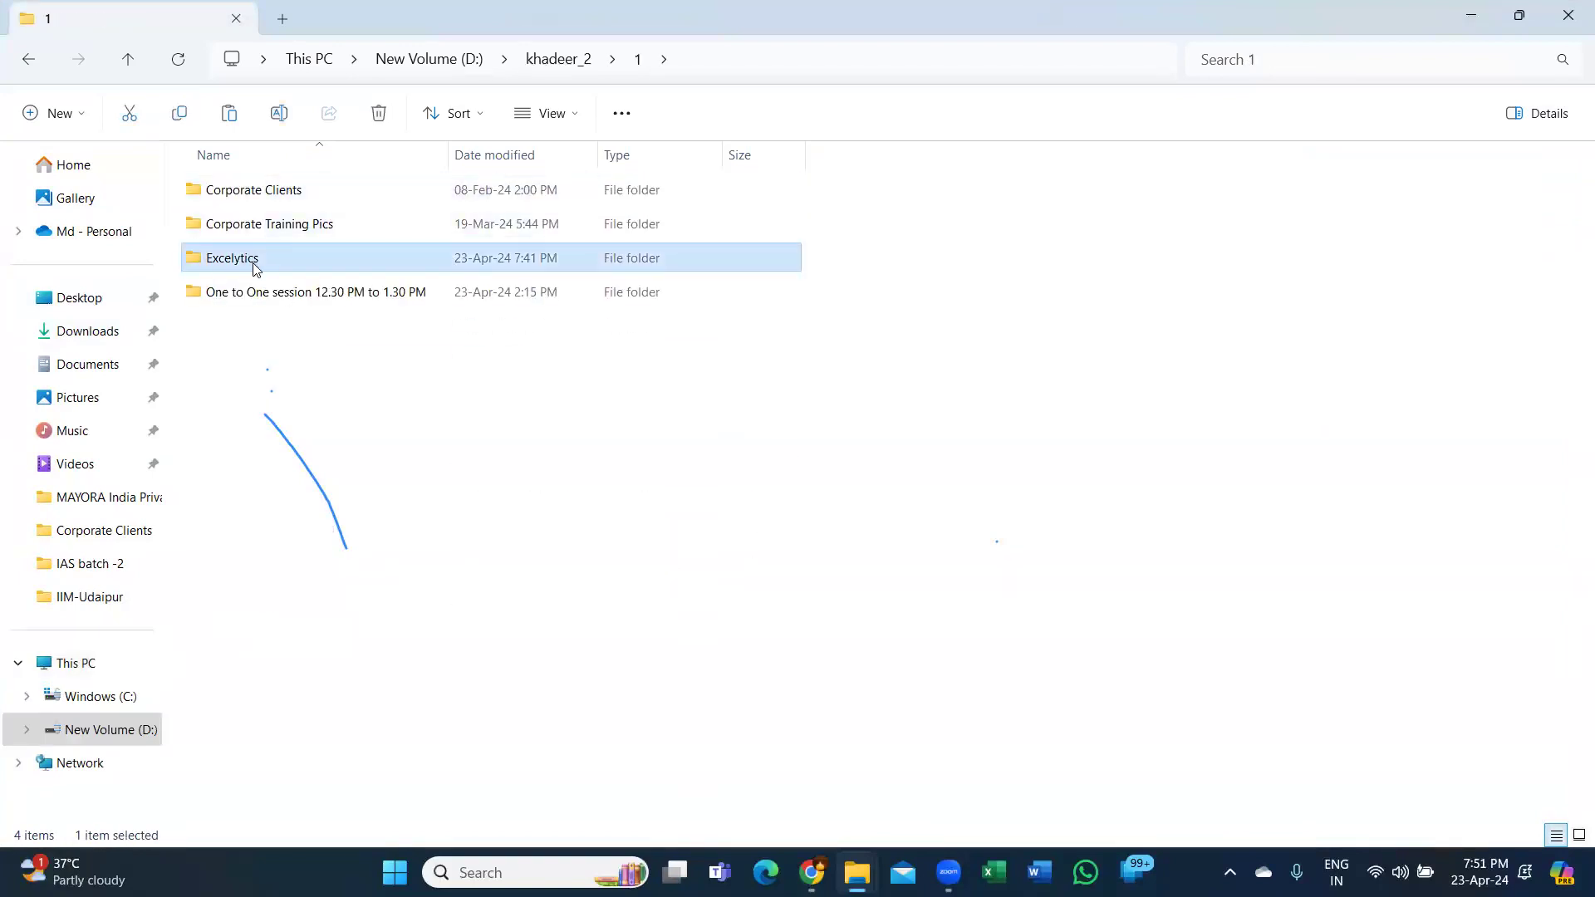
double_click(249, 260)
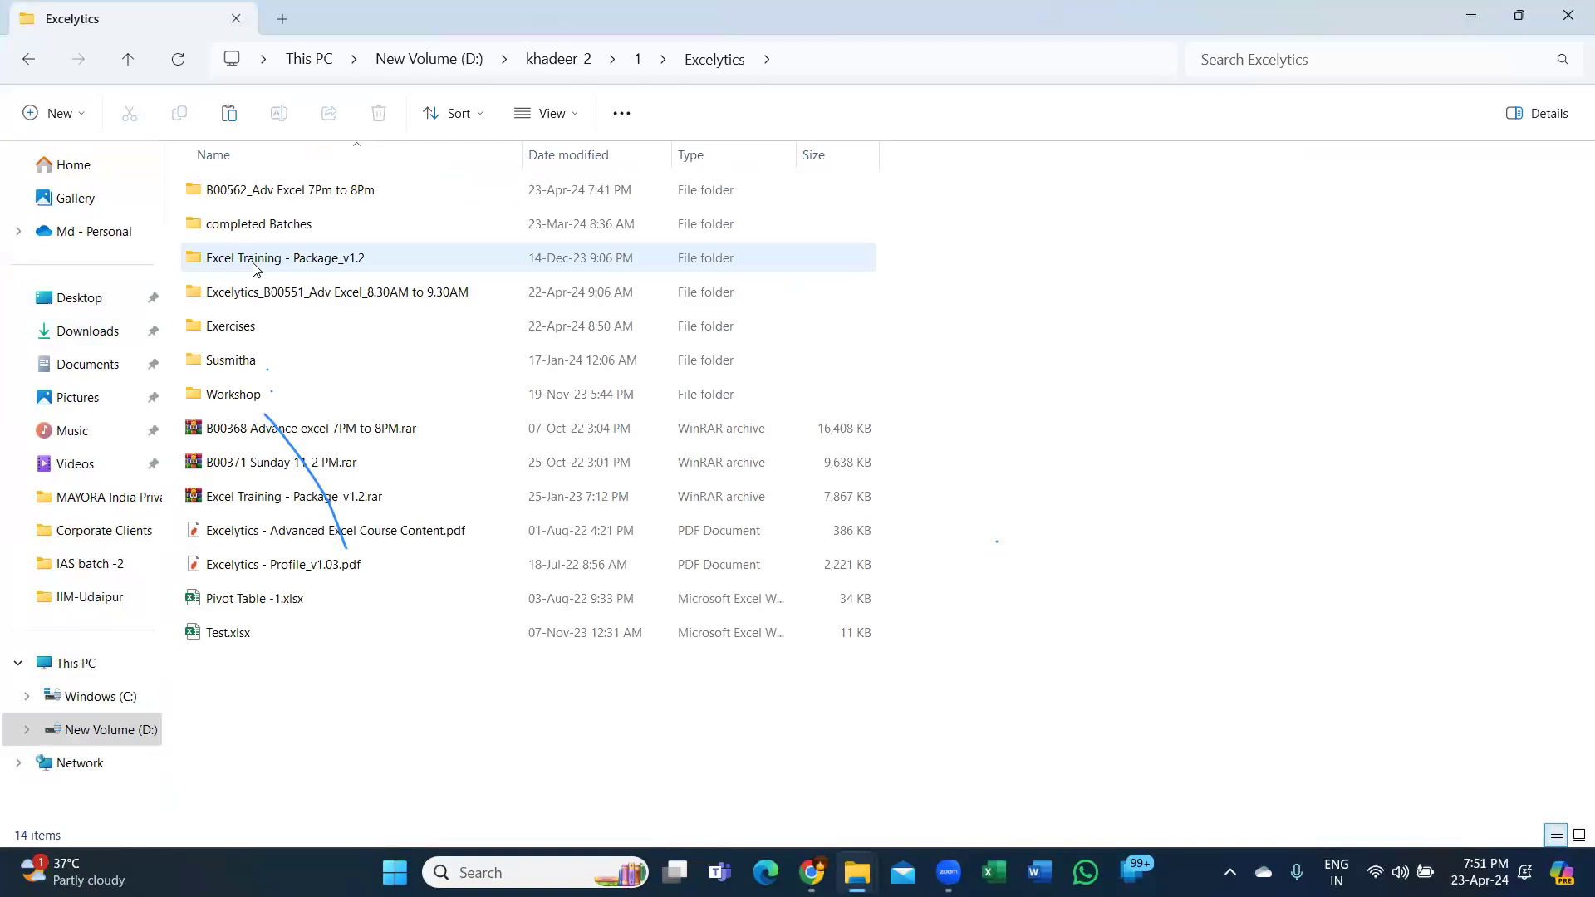
left_click(328, 565)
Open Excelytics - Profile_v1.03.pdf in Nitro PDF Pro and scroll to the About Us page.
key("Return")
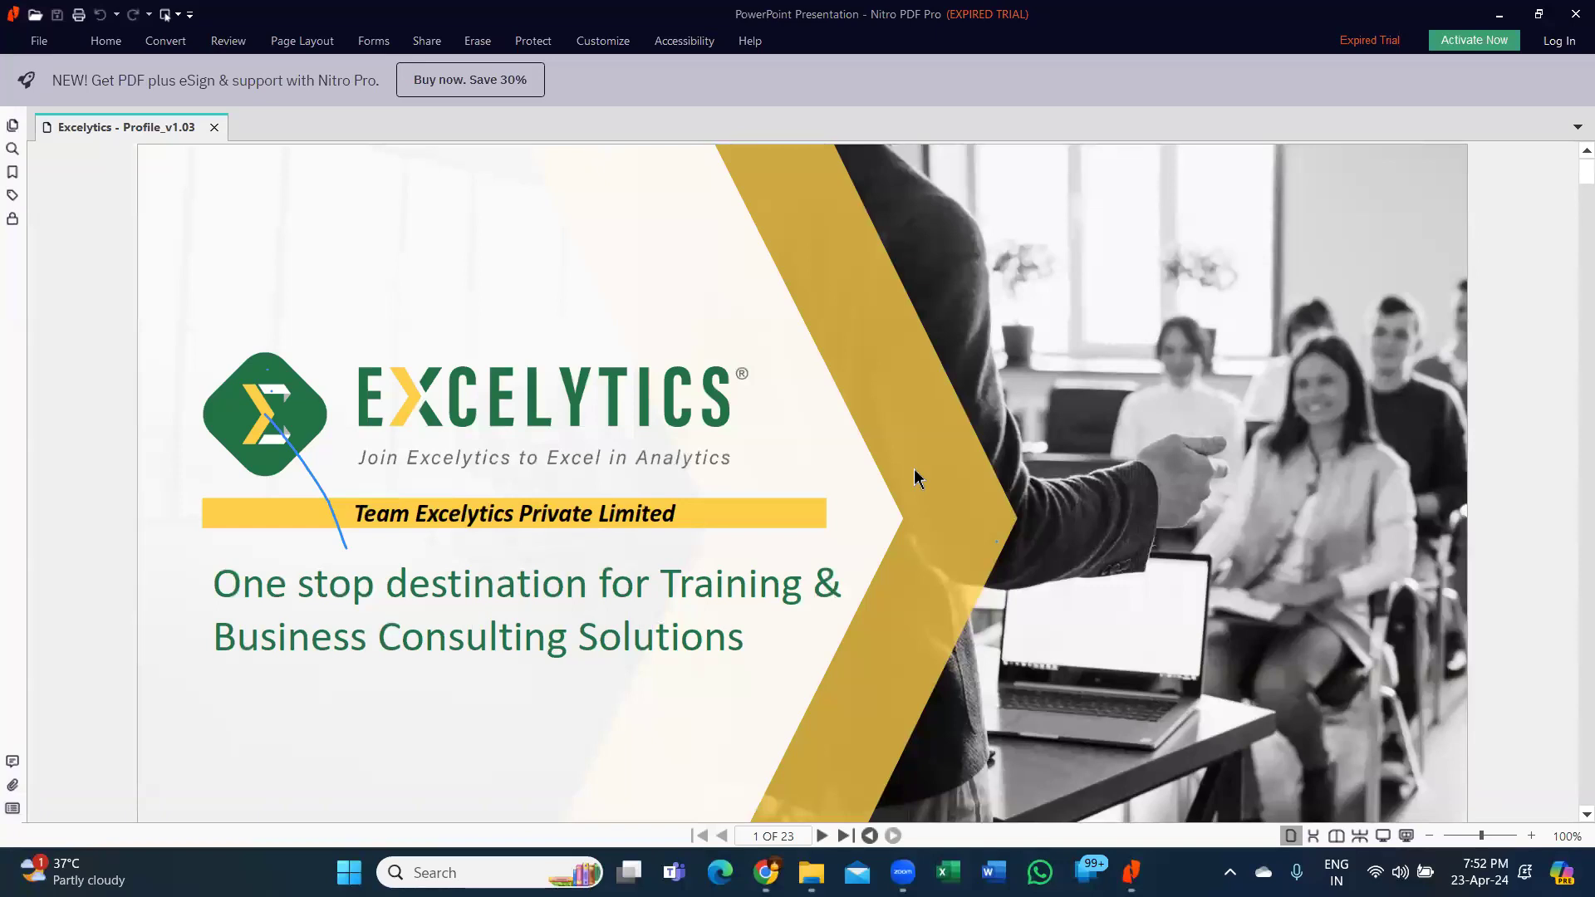
scroll(916, 468, "down", 2)
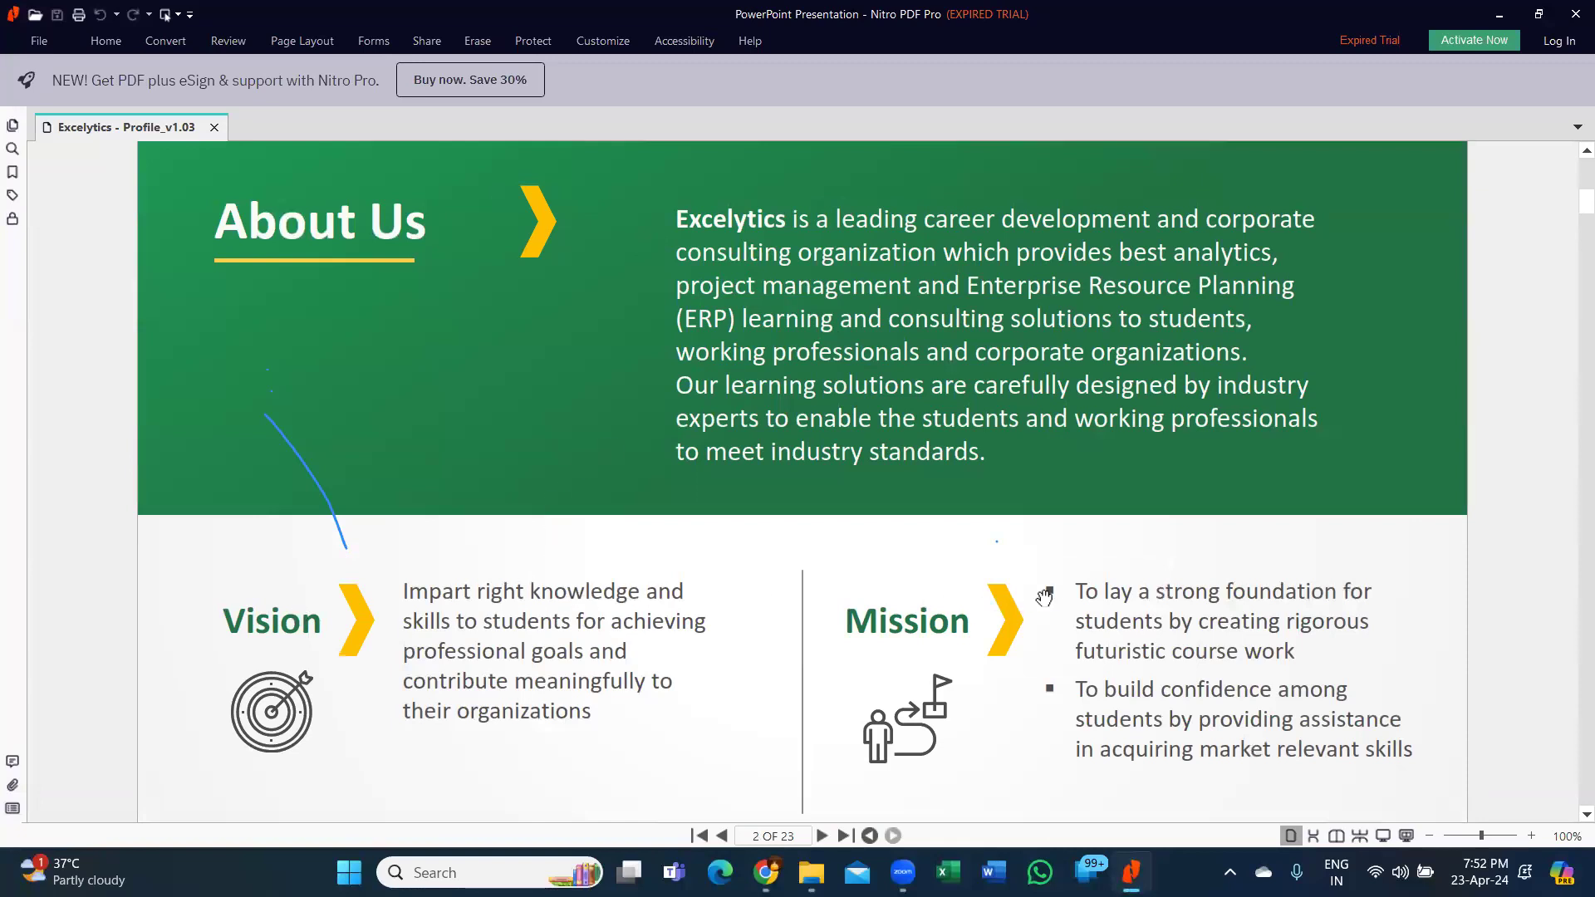
Scroll past Milestones & Impact to page 4, 'Data and analytics is the future'.
scroll(1044, 597, "down", 5)
scroll(1045, 597, "down", 1)
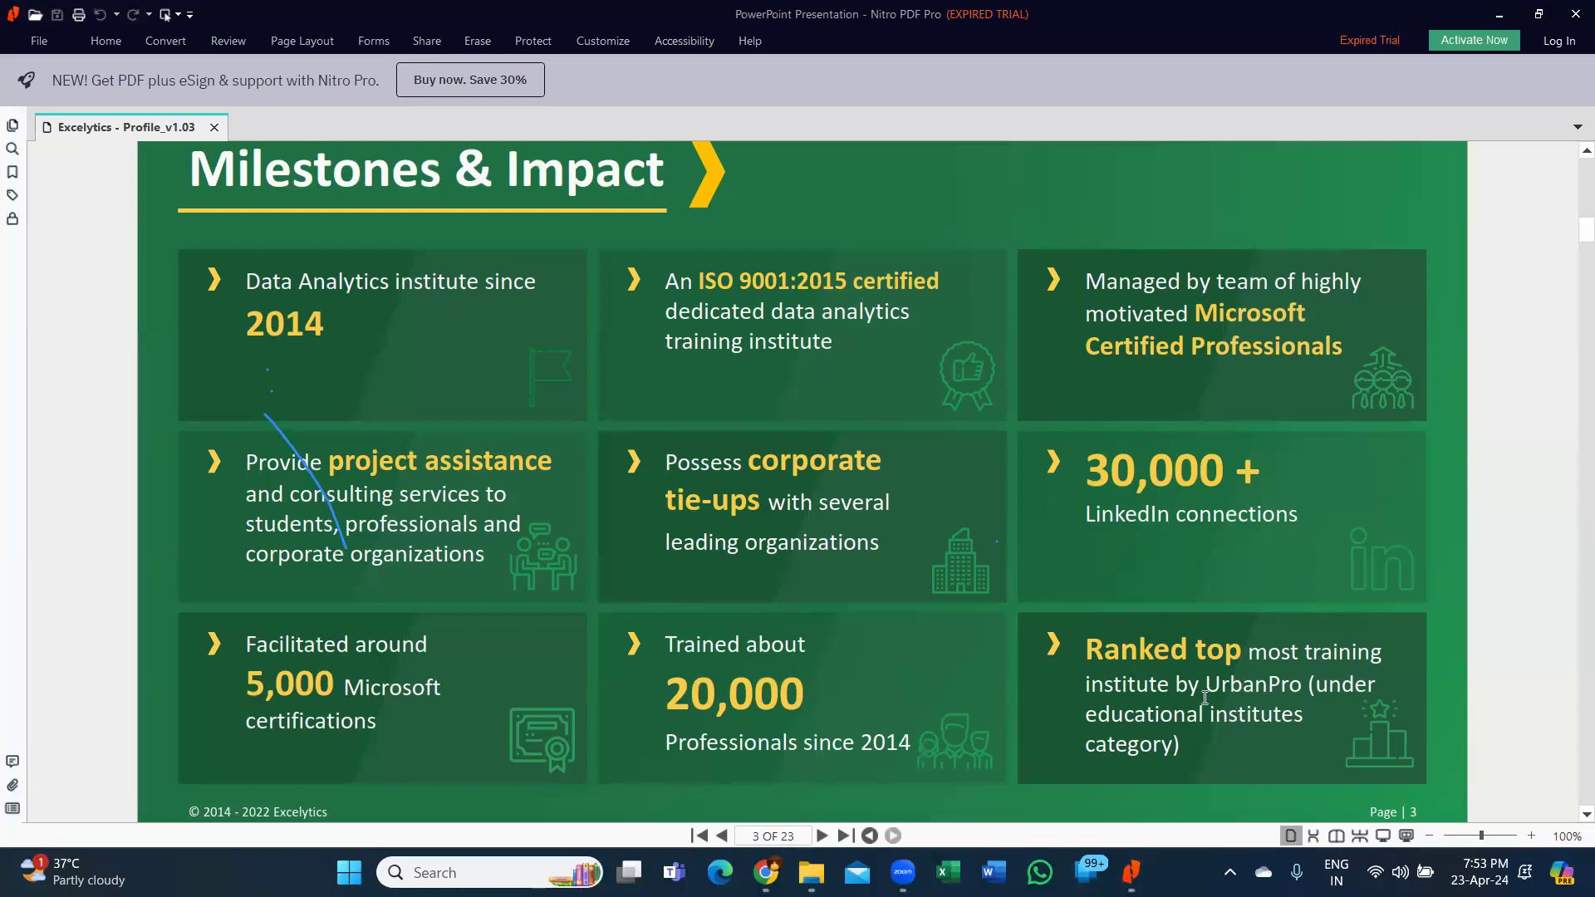
scroll(1115, 652, "down", 1)
scroll(1114, 652, "down", 2)
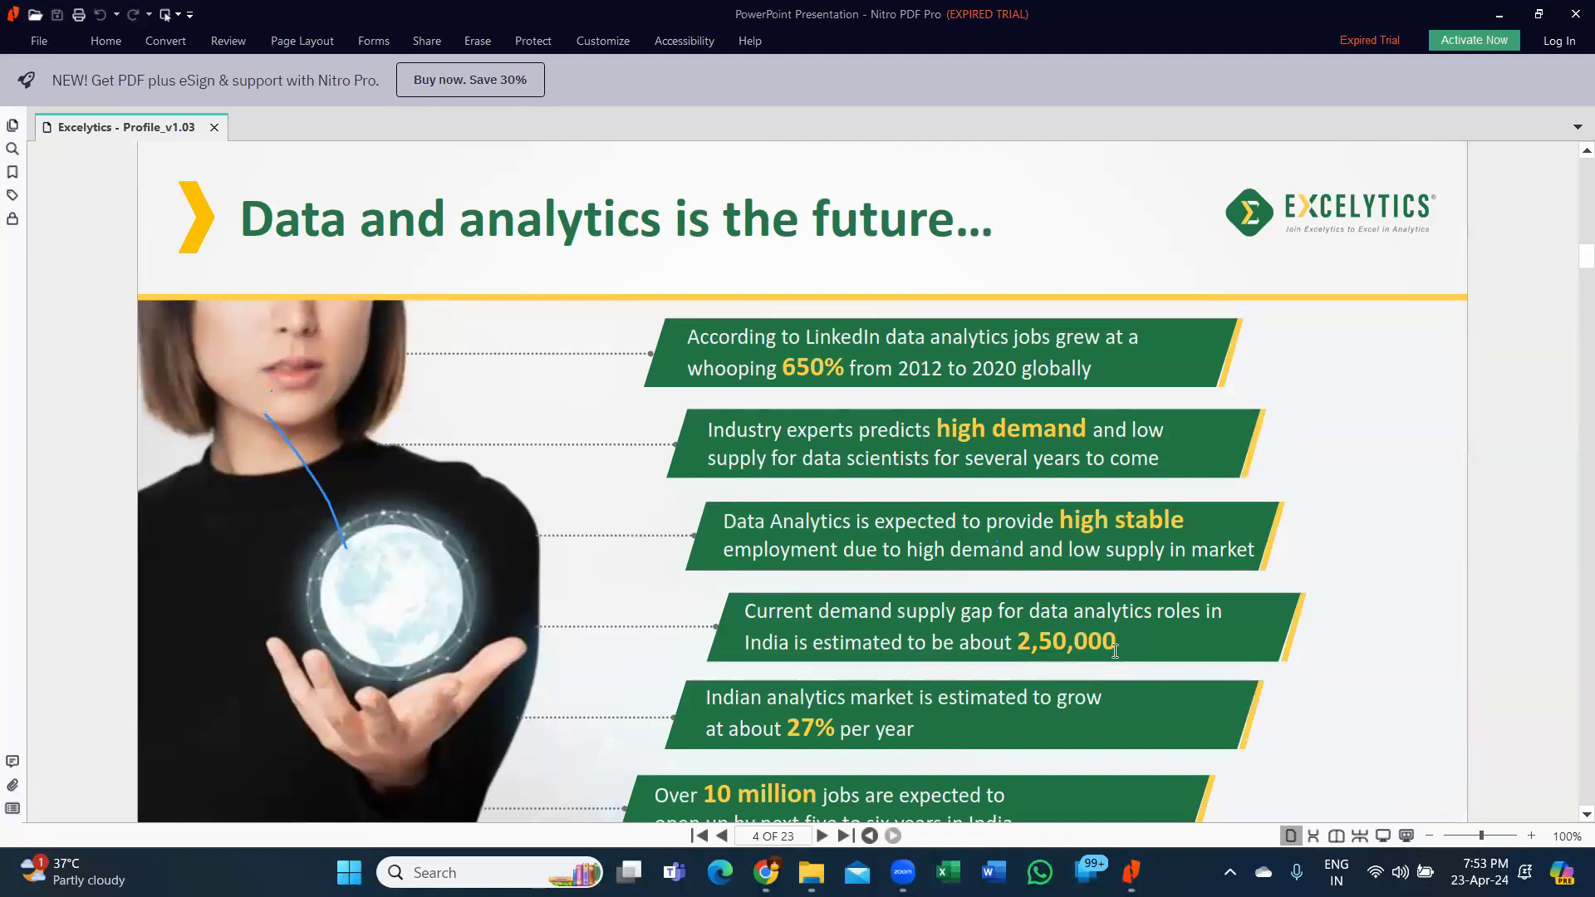
Scroll through the services, courses and benefits pages to page 13, Our Partners.
scroll(1028, 599, "down", 1)
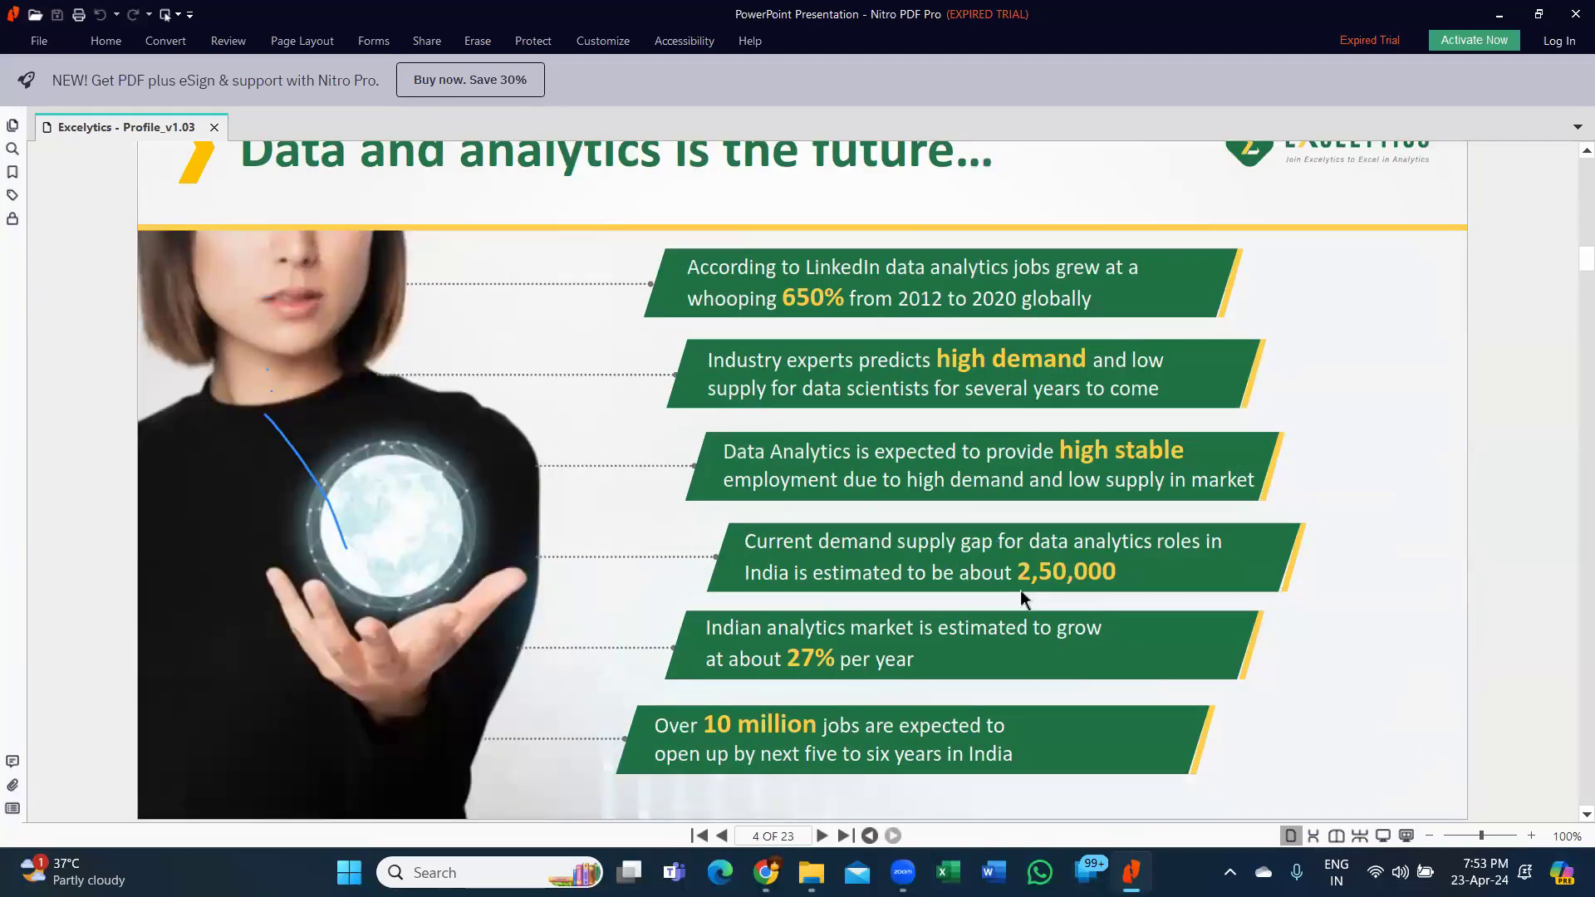
scroll(1022, 592, "down", 1)
scroll(1026, 597, "down", 1)
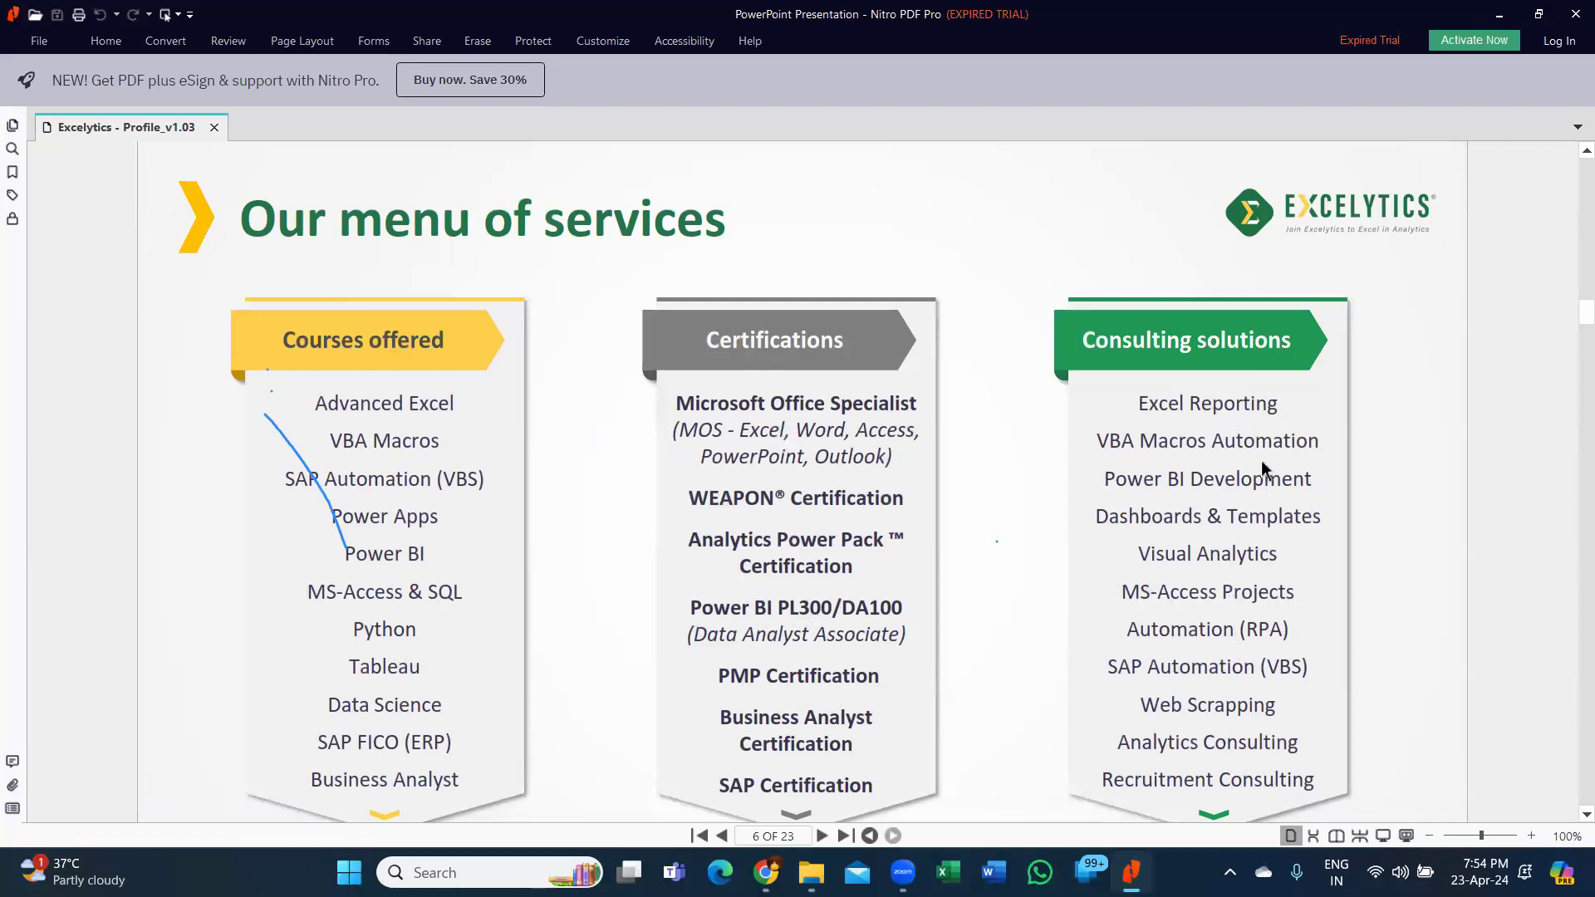
scroll(1261, 460, "down", 5)
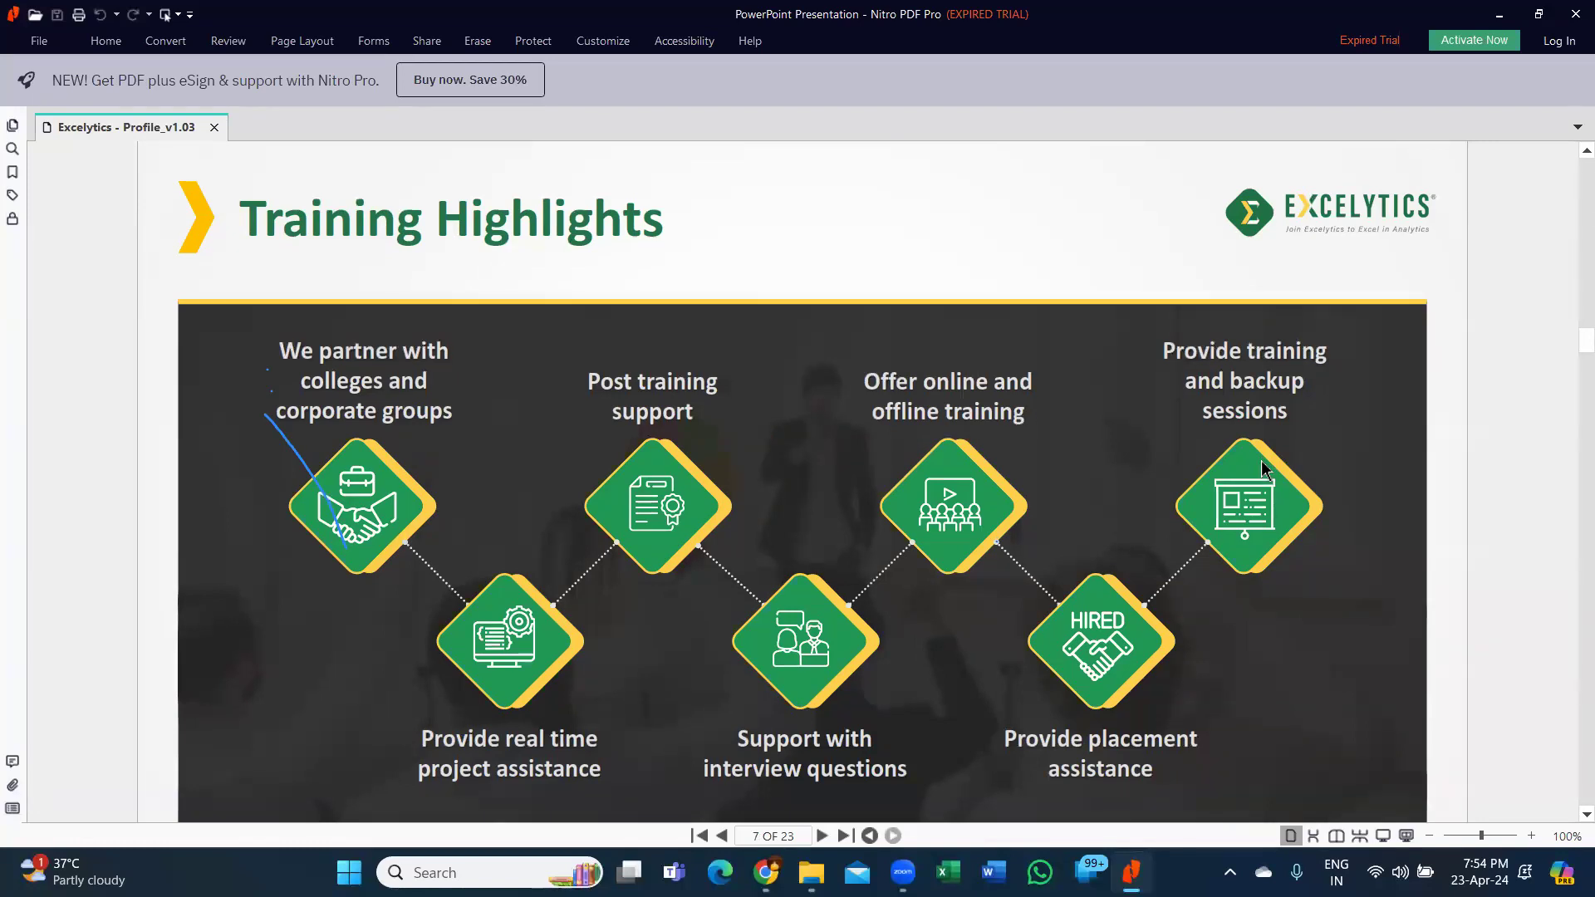
scroll(1263, 464, "down", 5)
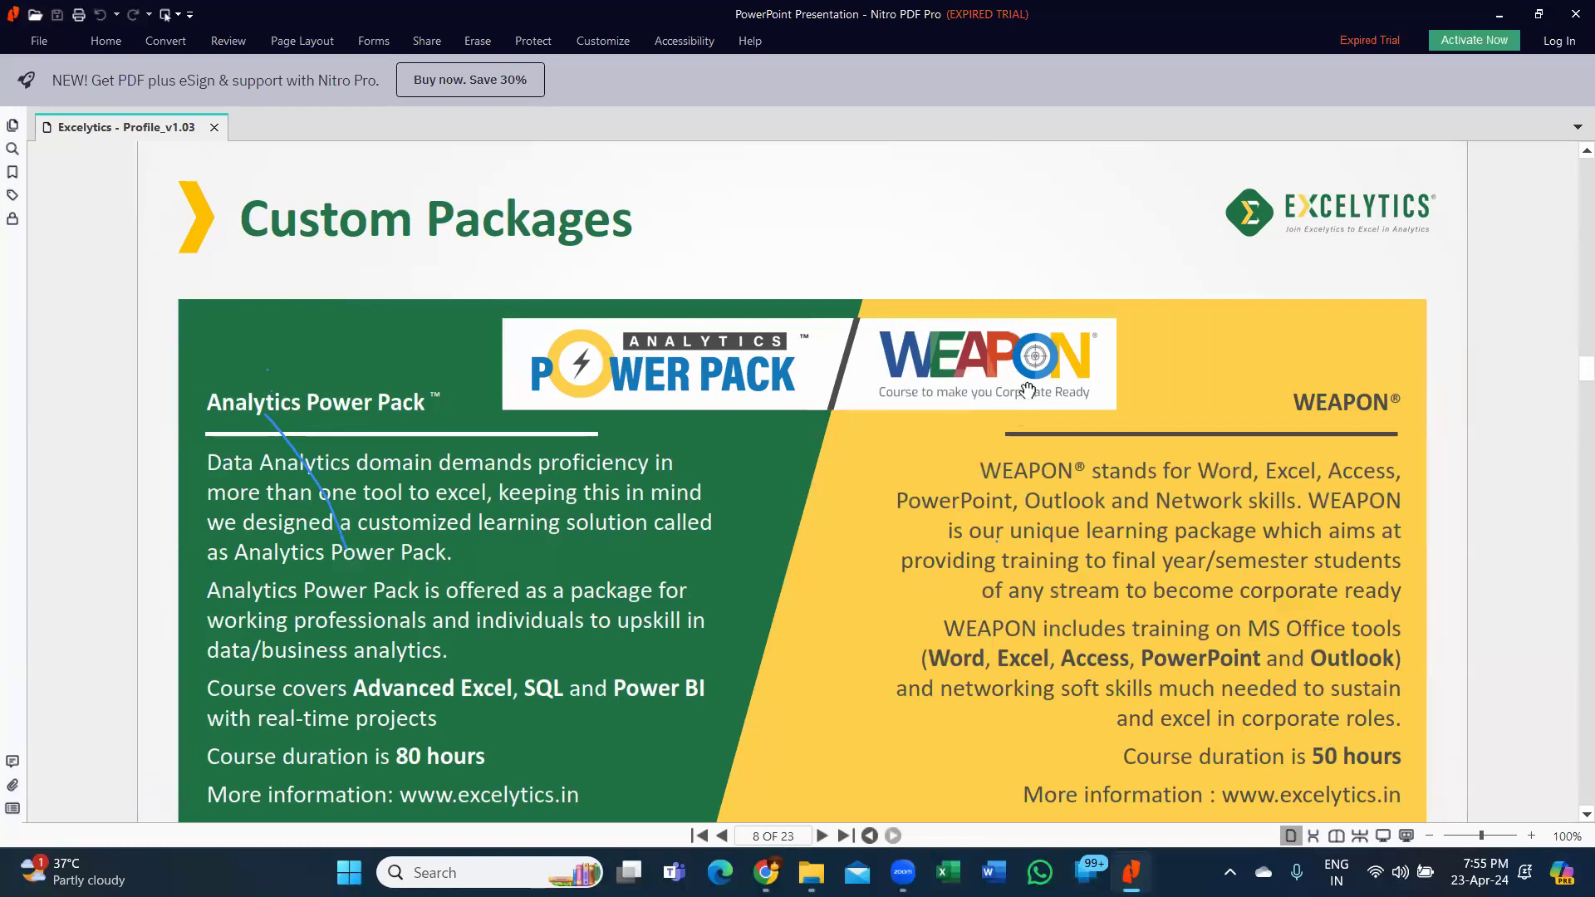
scroll(1022, 388, "down", 2)
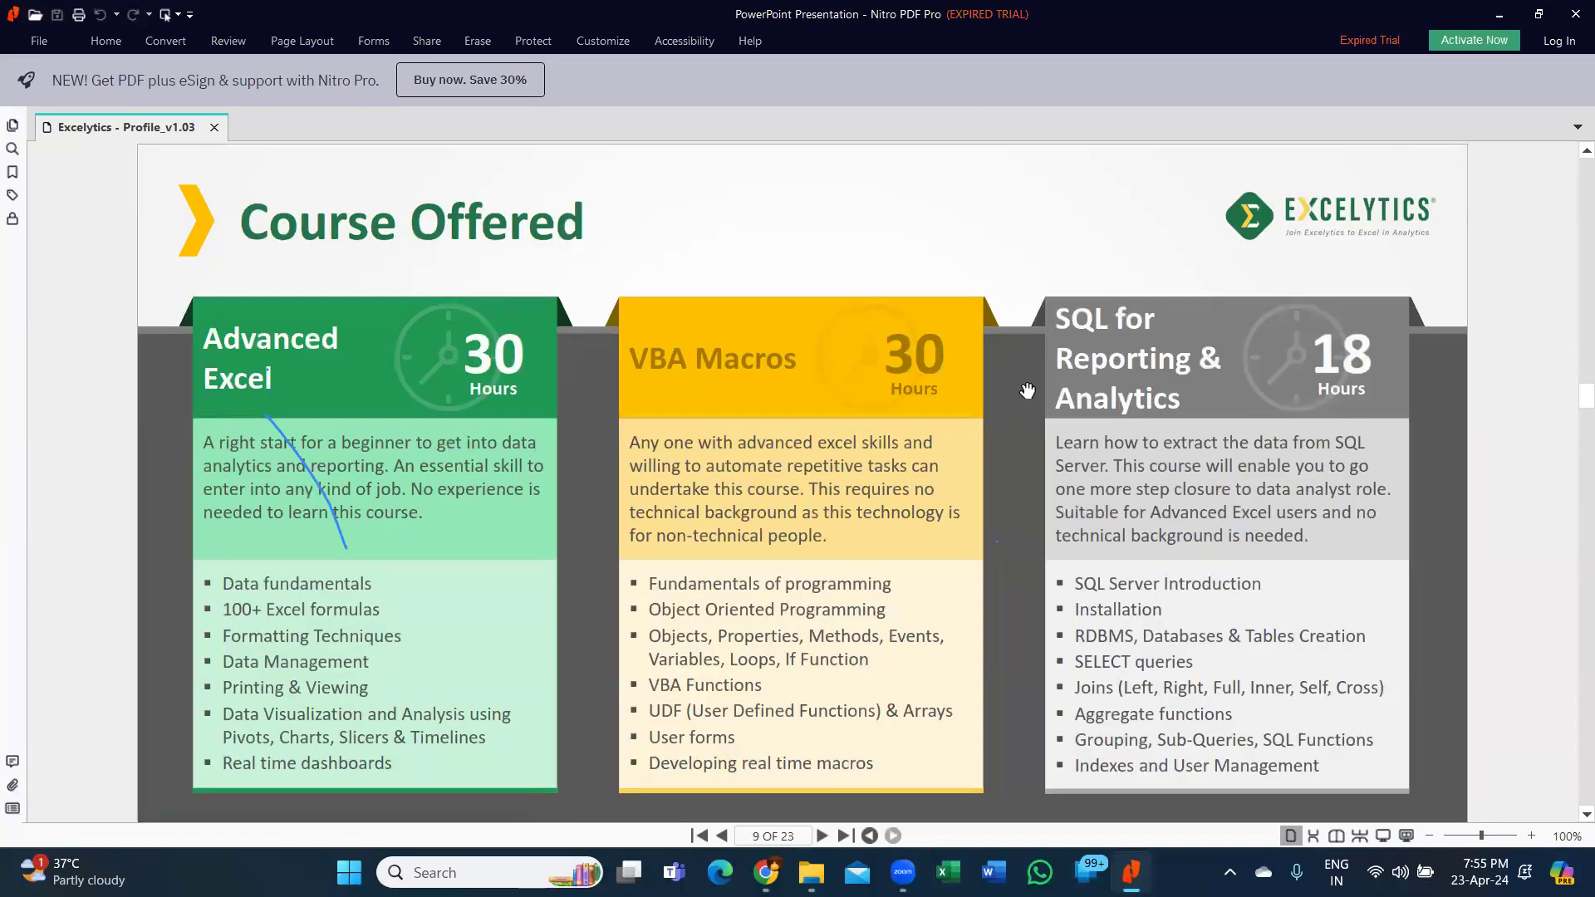
scroll(1028, 390, "down", 4)
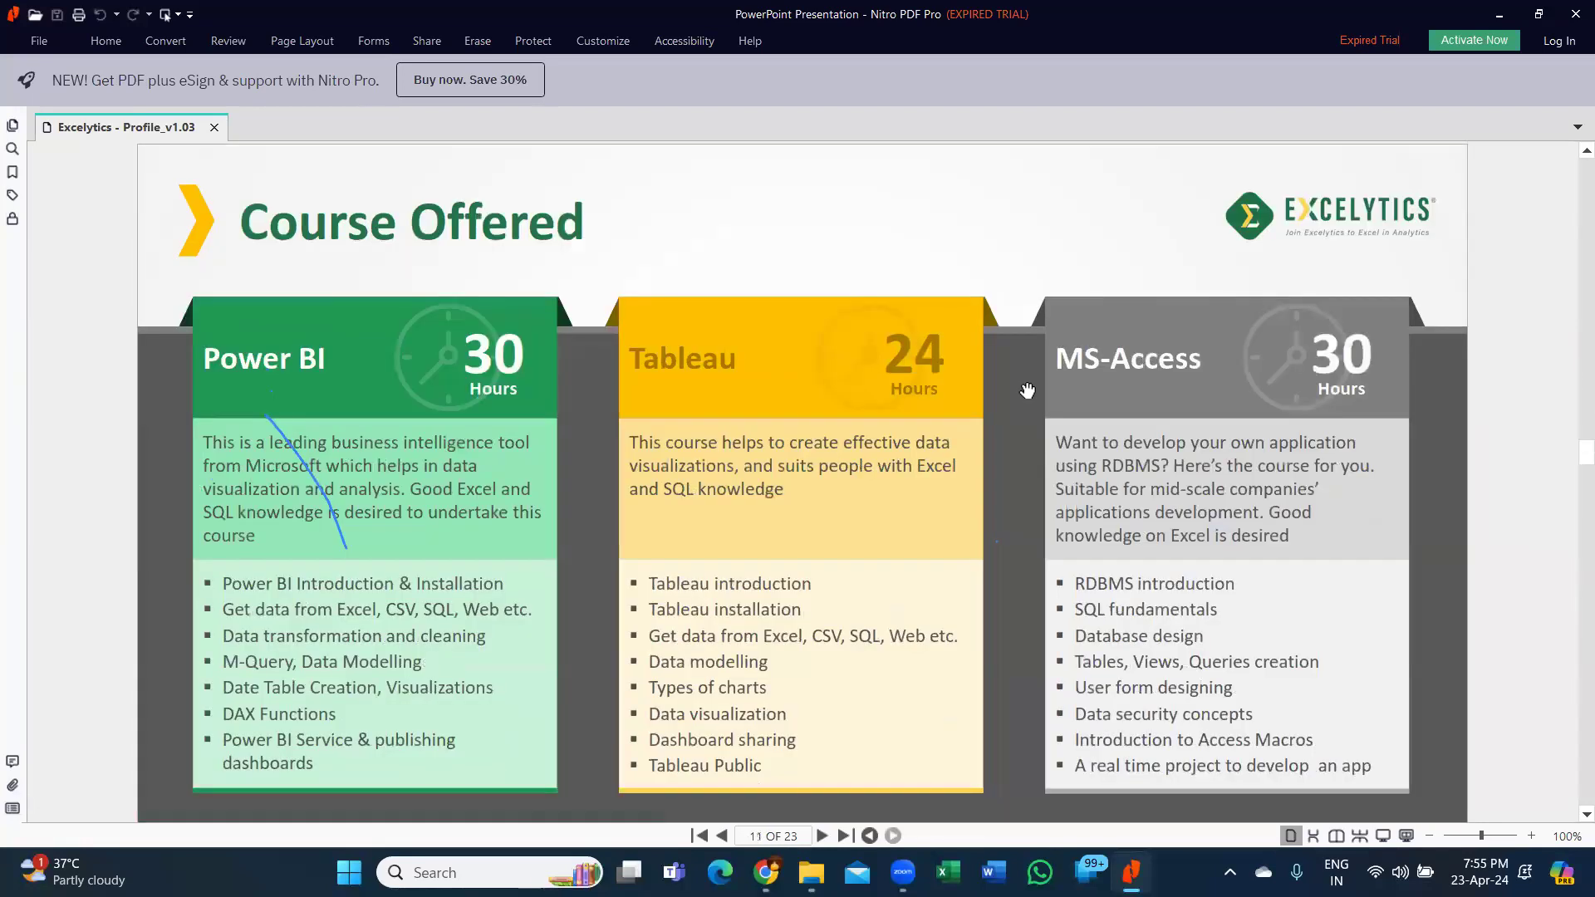
scroll(1027, 390, "down", 4)
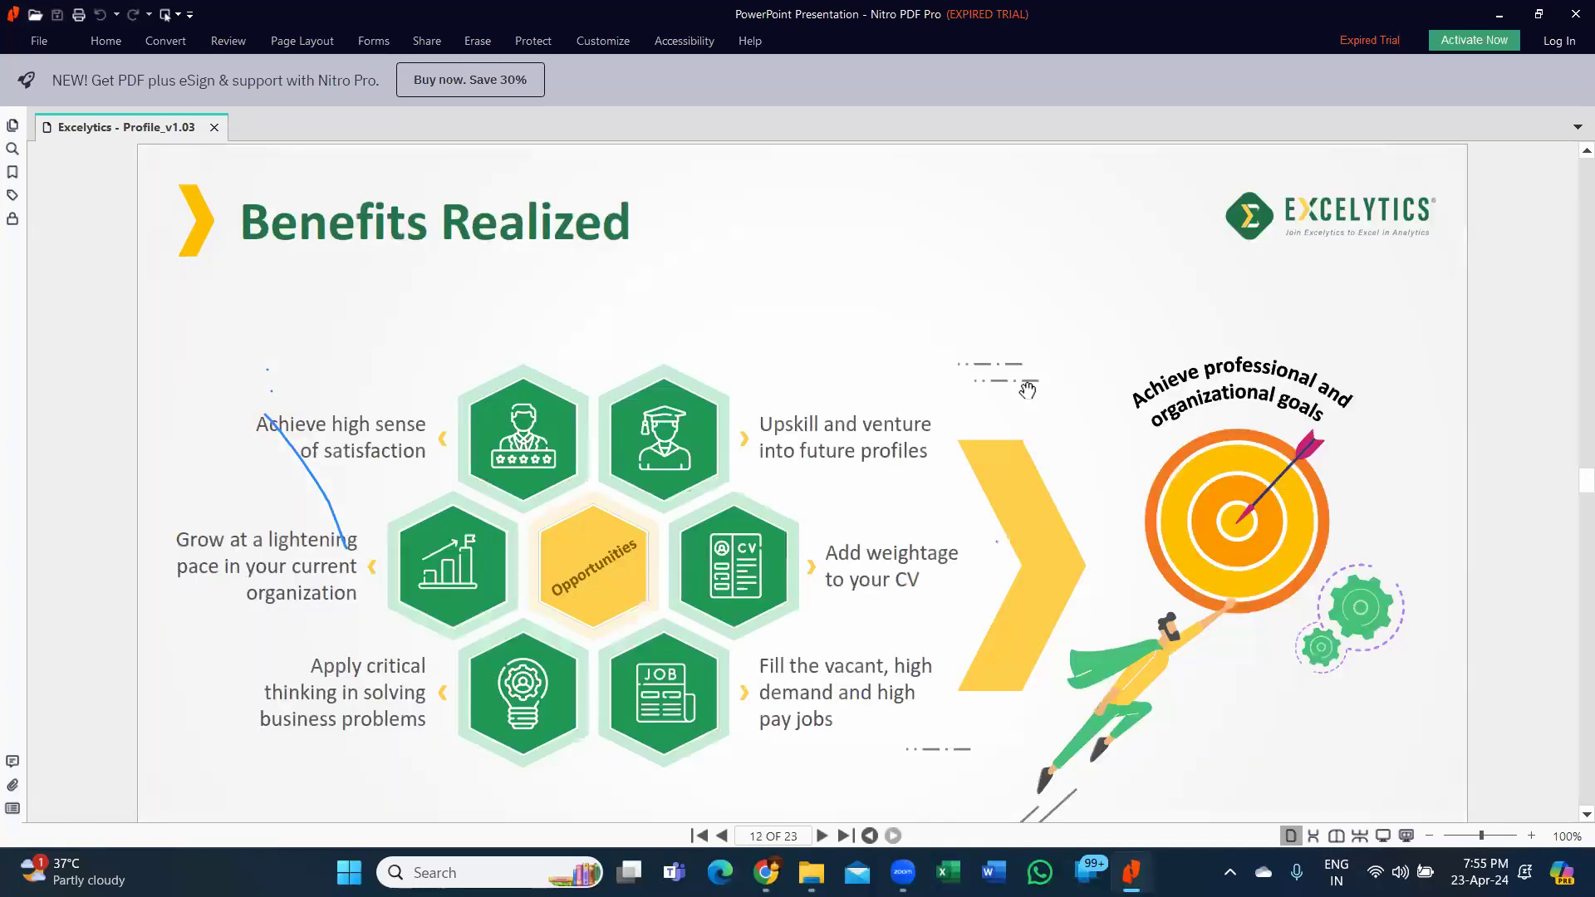
scroll(1028, 391, "down", 2)
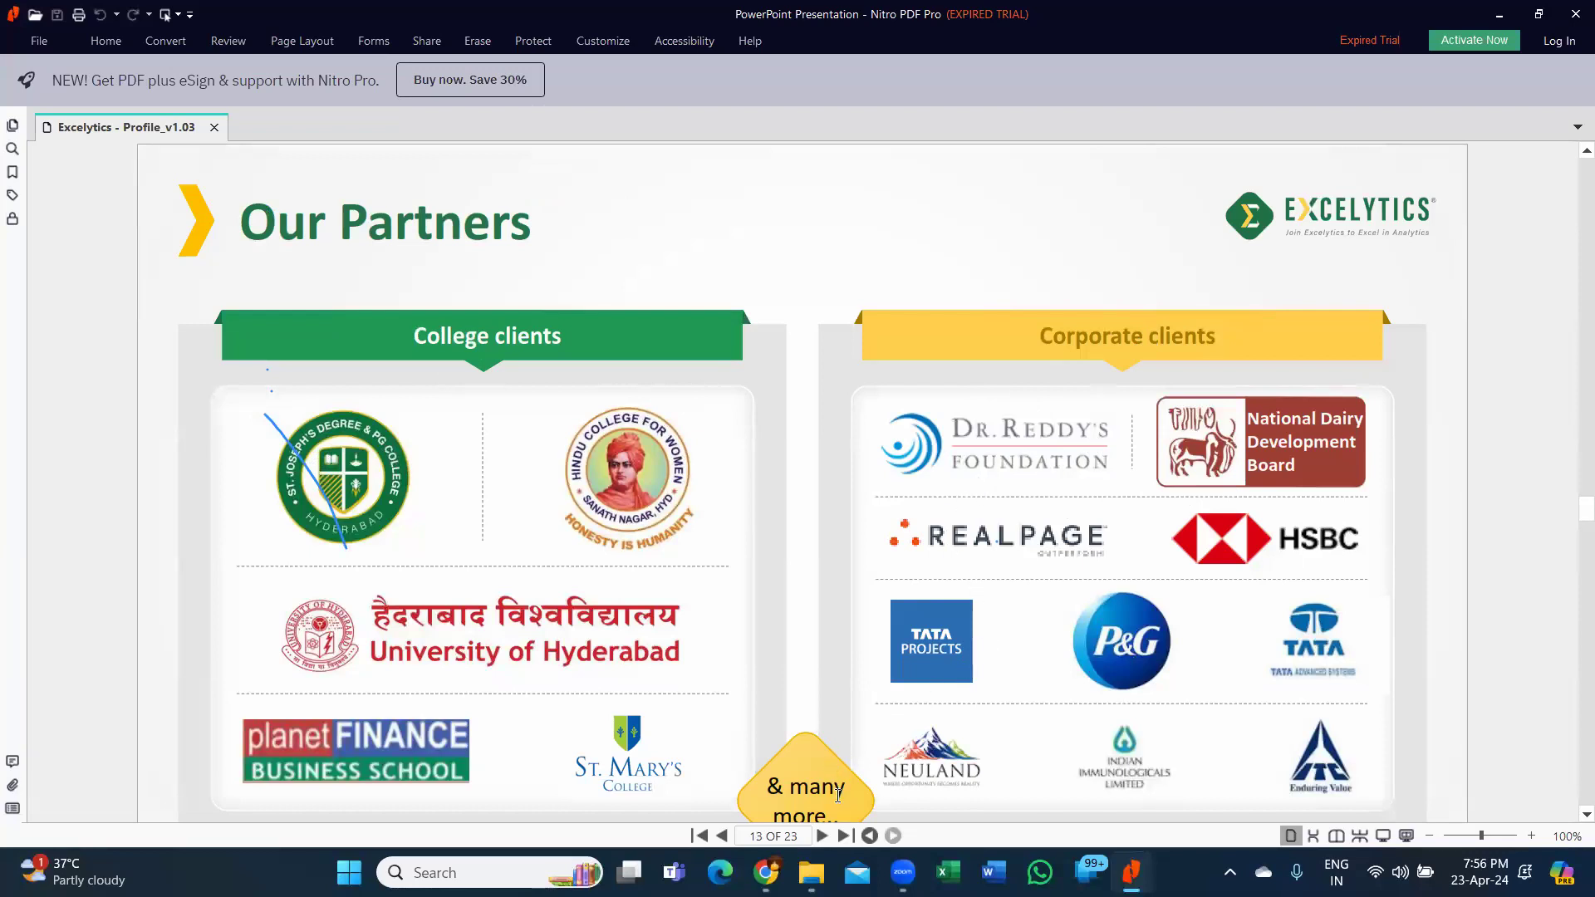
Scroll through pages 14–22 to the final Contact Us page, 23 of 23.
scroll(837, 795, "down", 1)
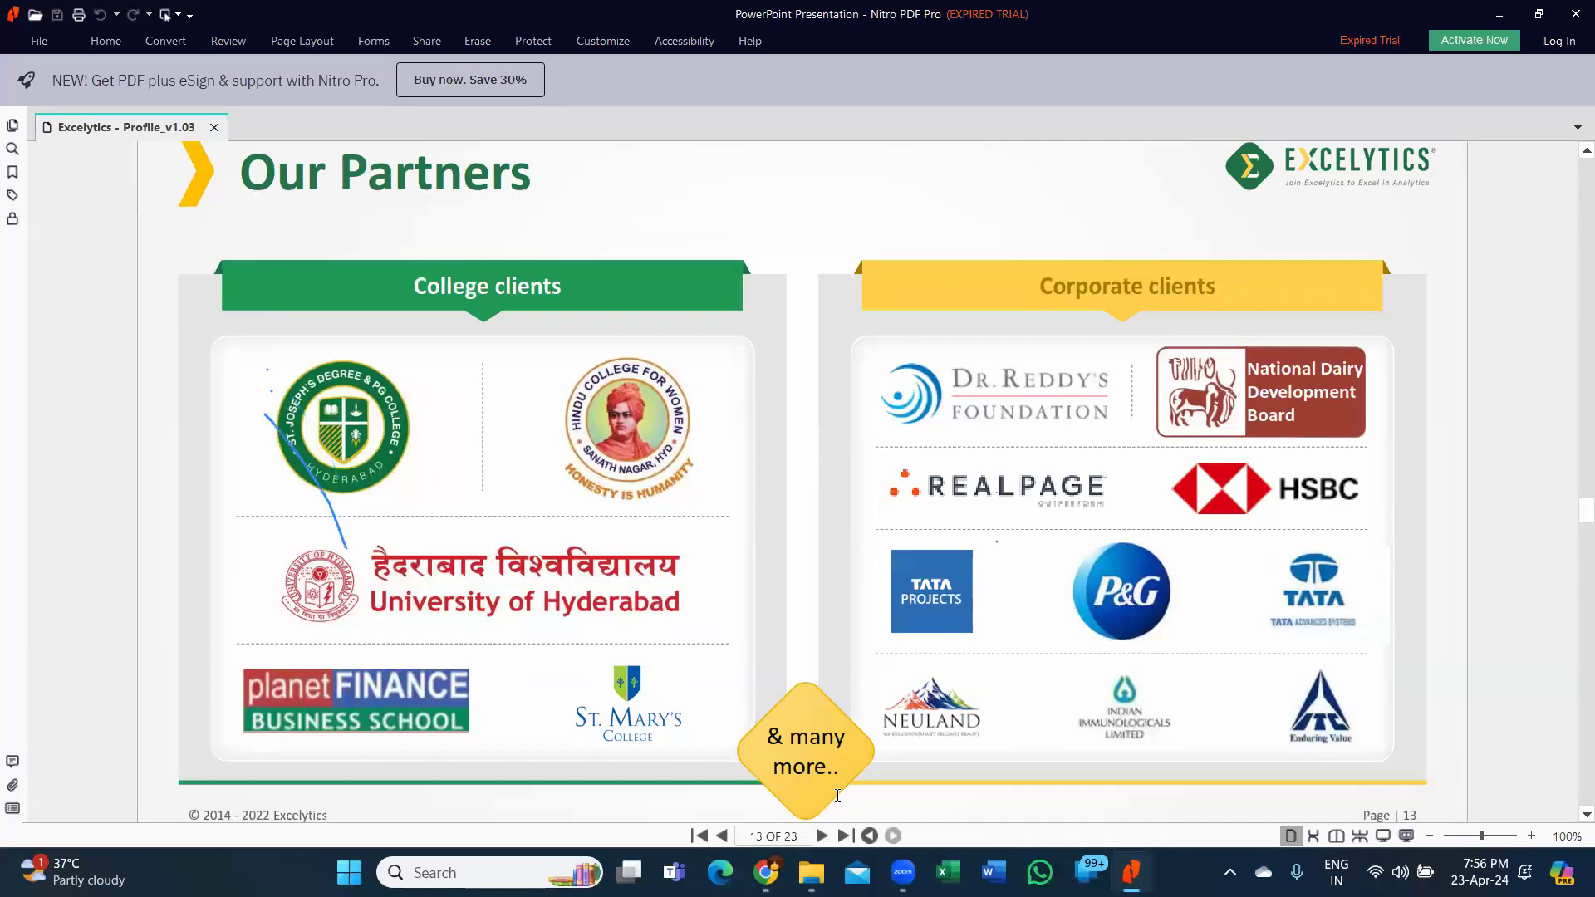
scroll(838, 795, "down", 1)
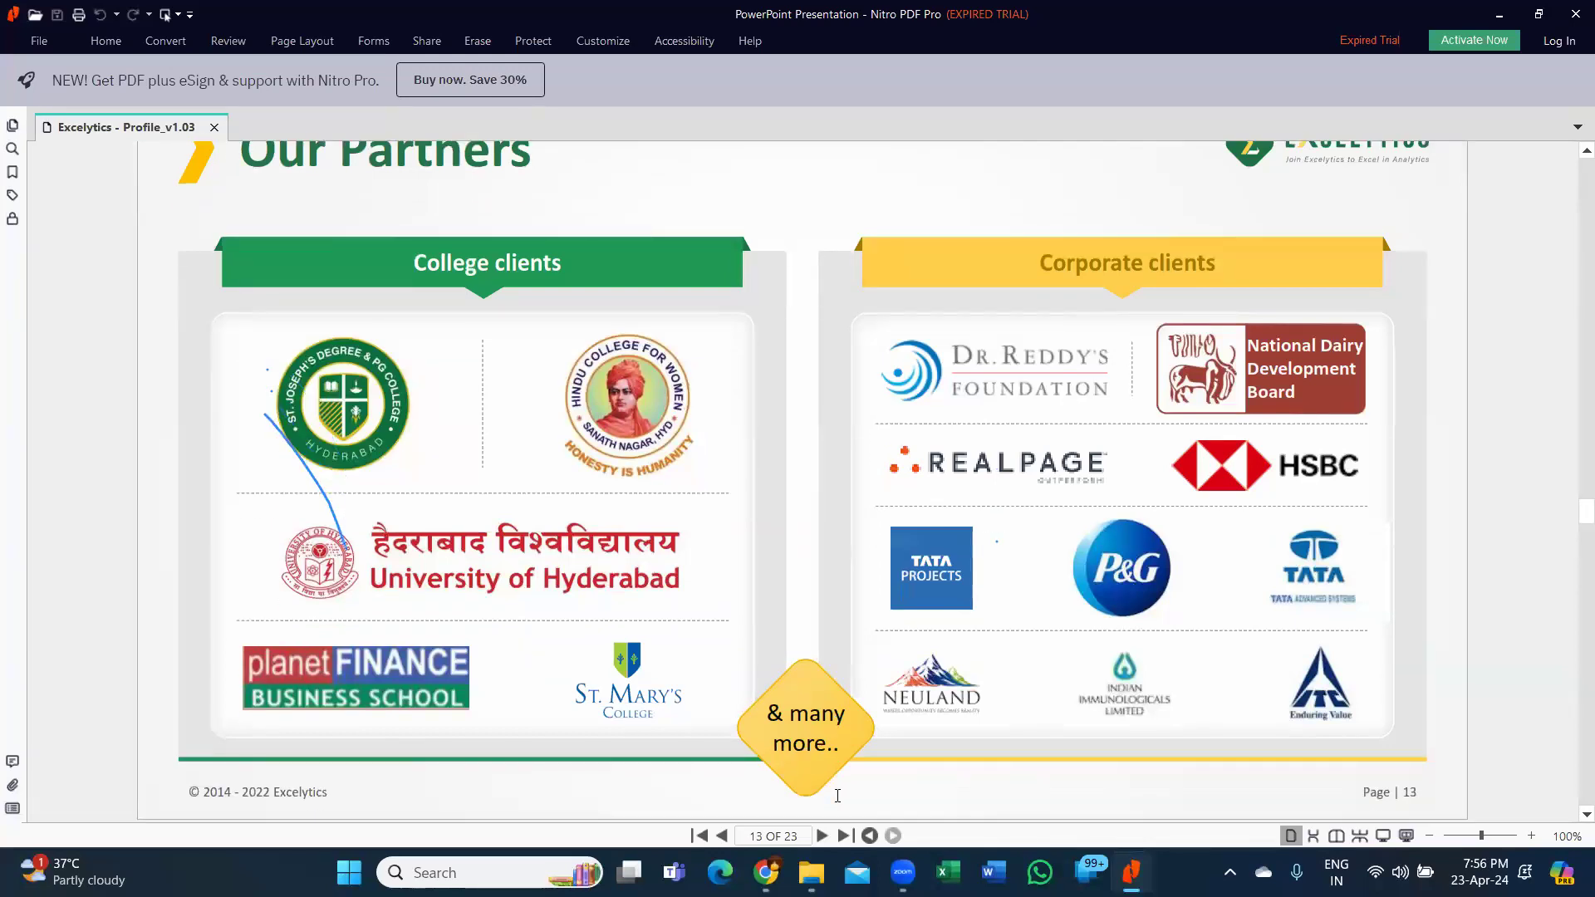
scroll(838, 795, "down", 2)
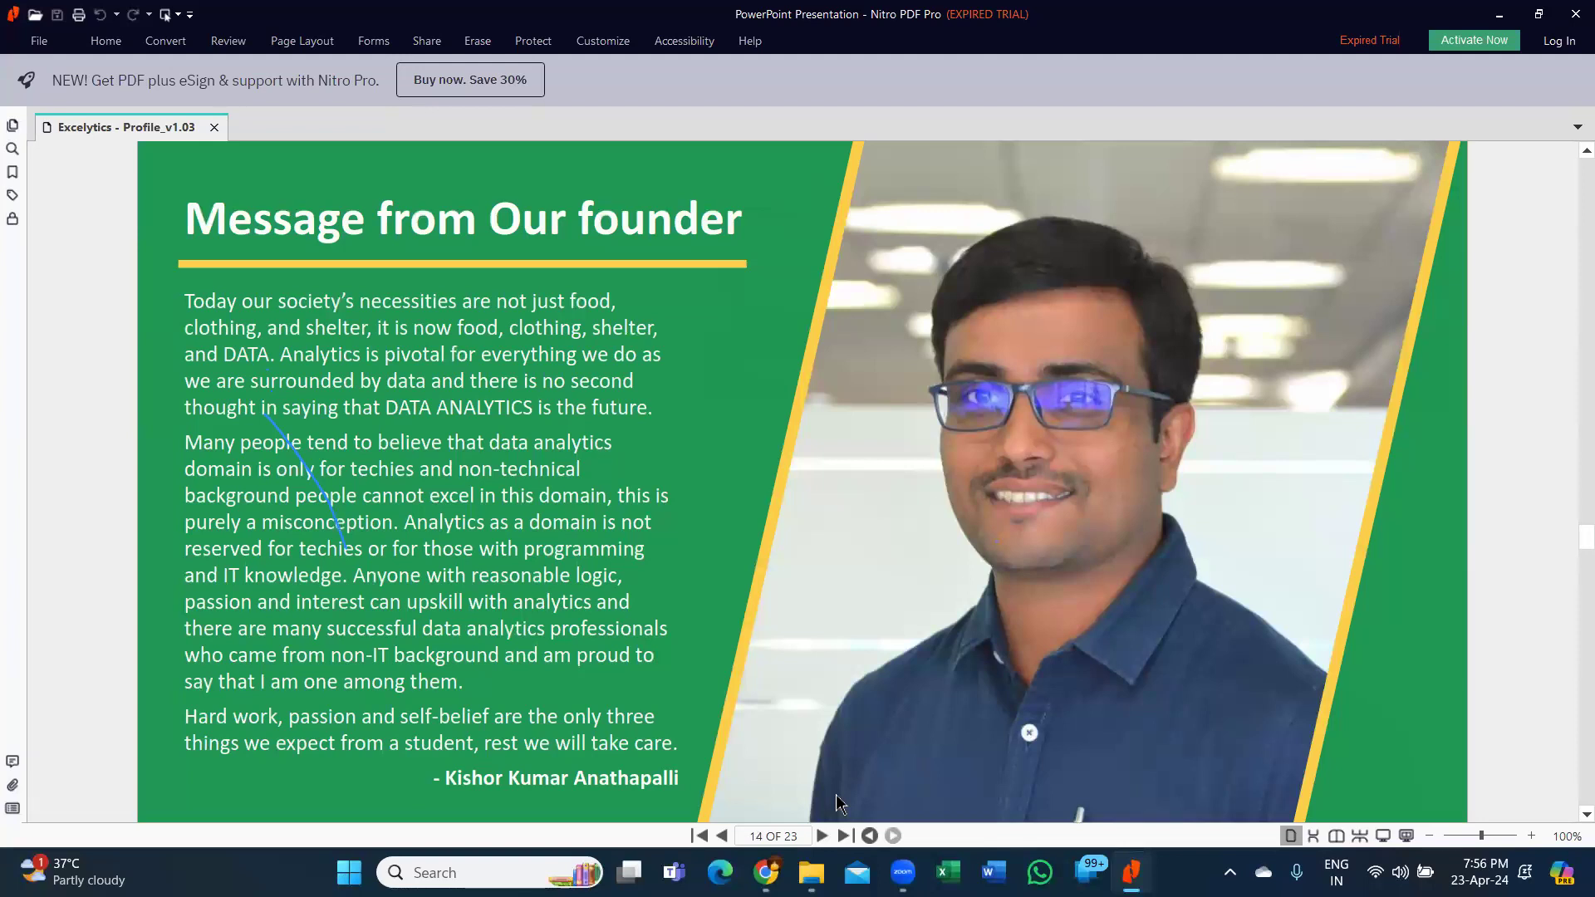
scroll(837, 802, "down", 3)
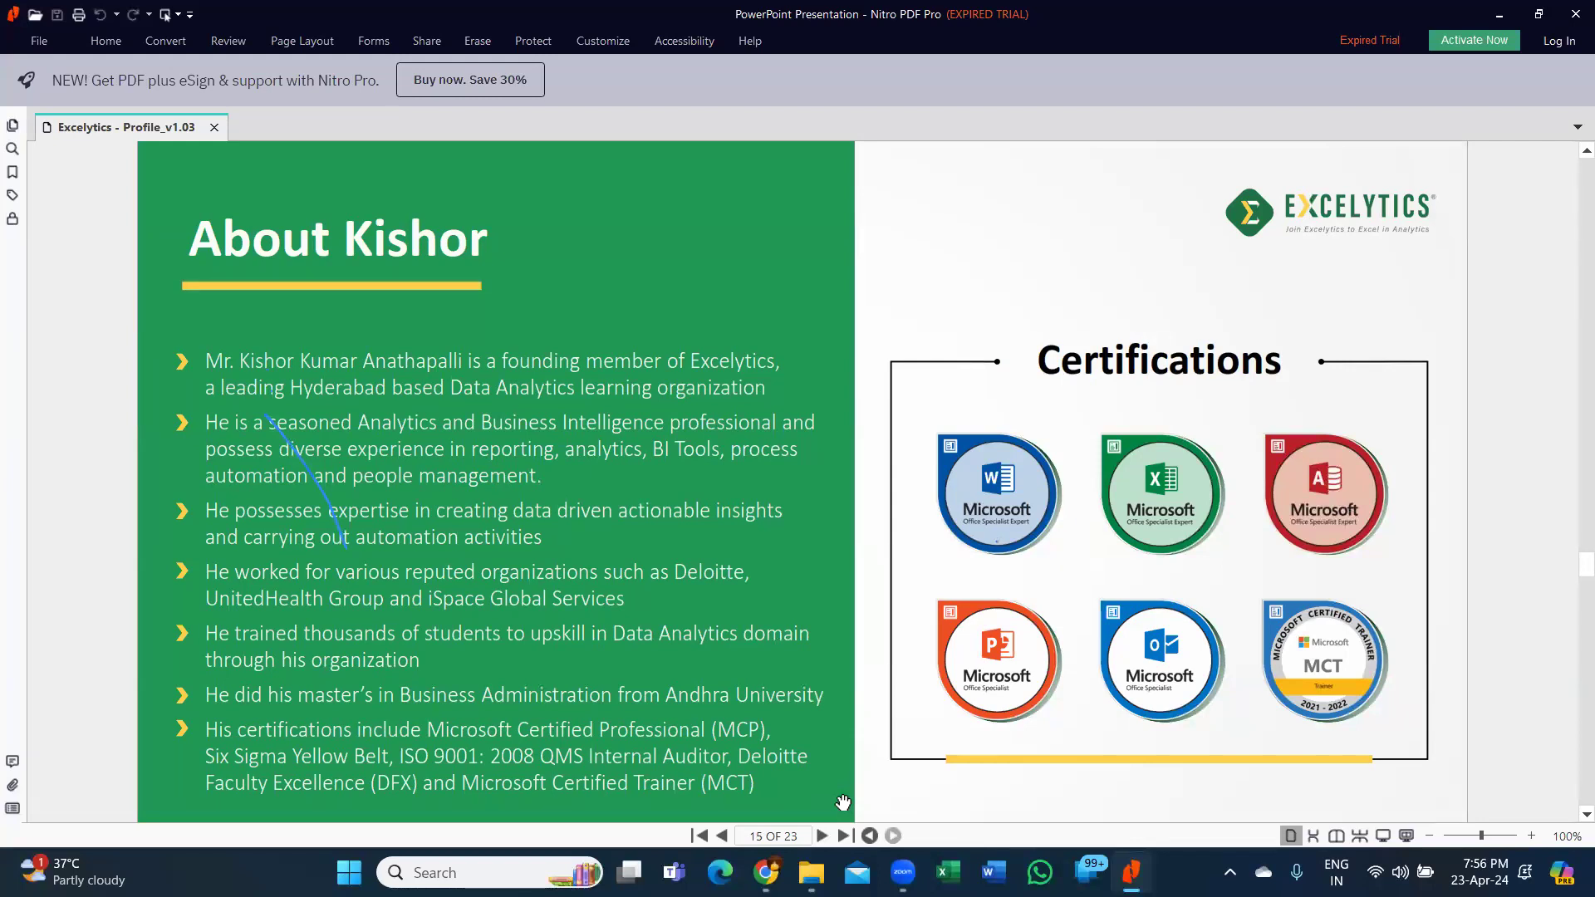
scroll(842, 801, "down", 1)
scroll(843, 801, "down", 2)
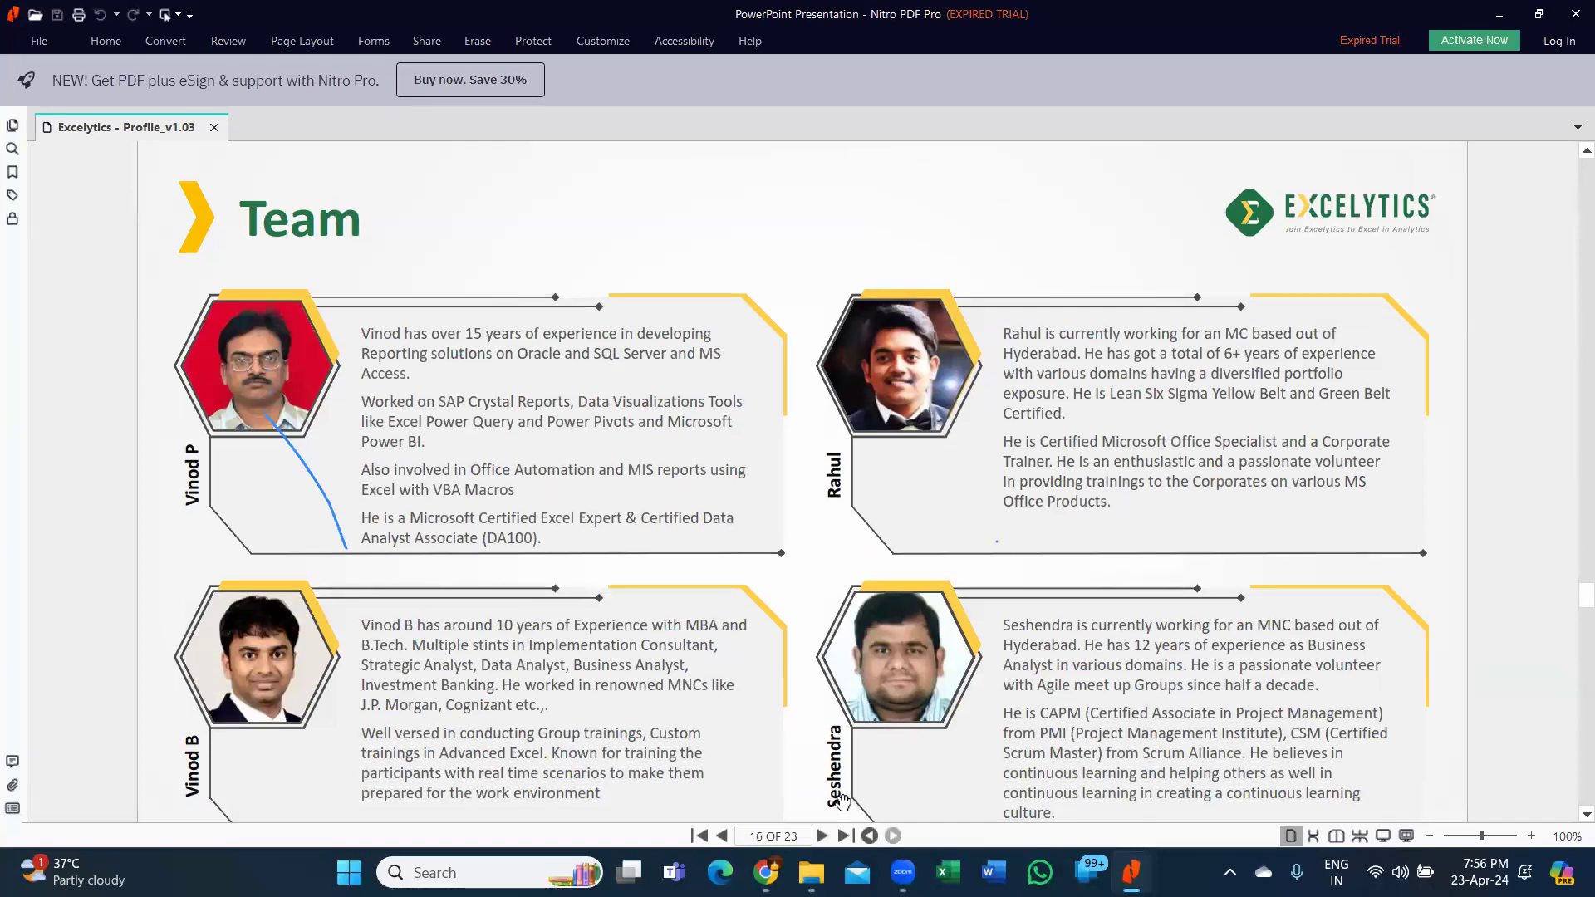
scroll(836, 795, "down", 2)
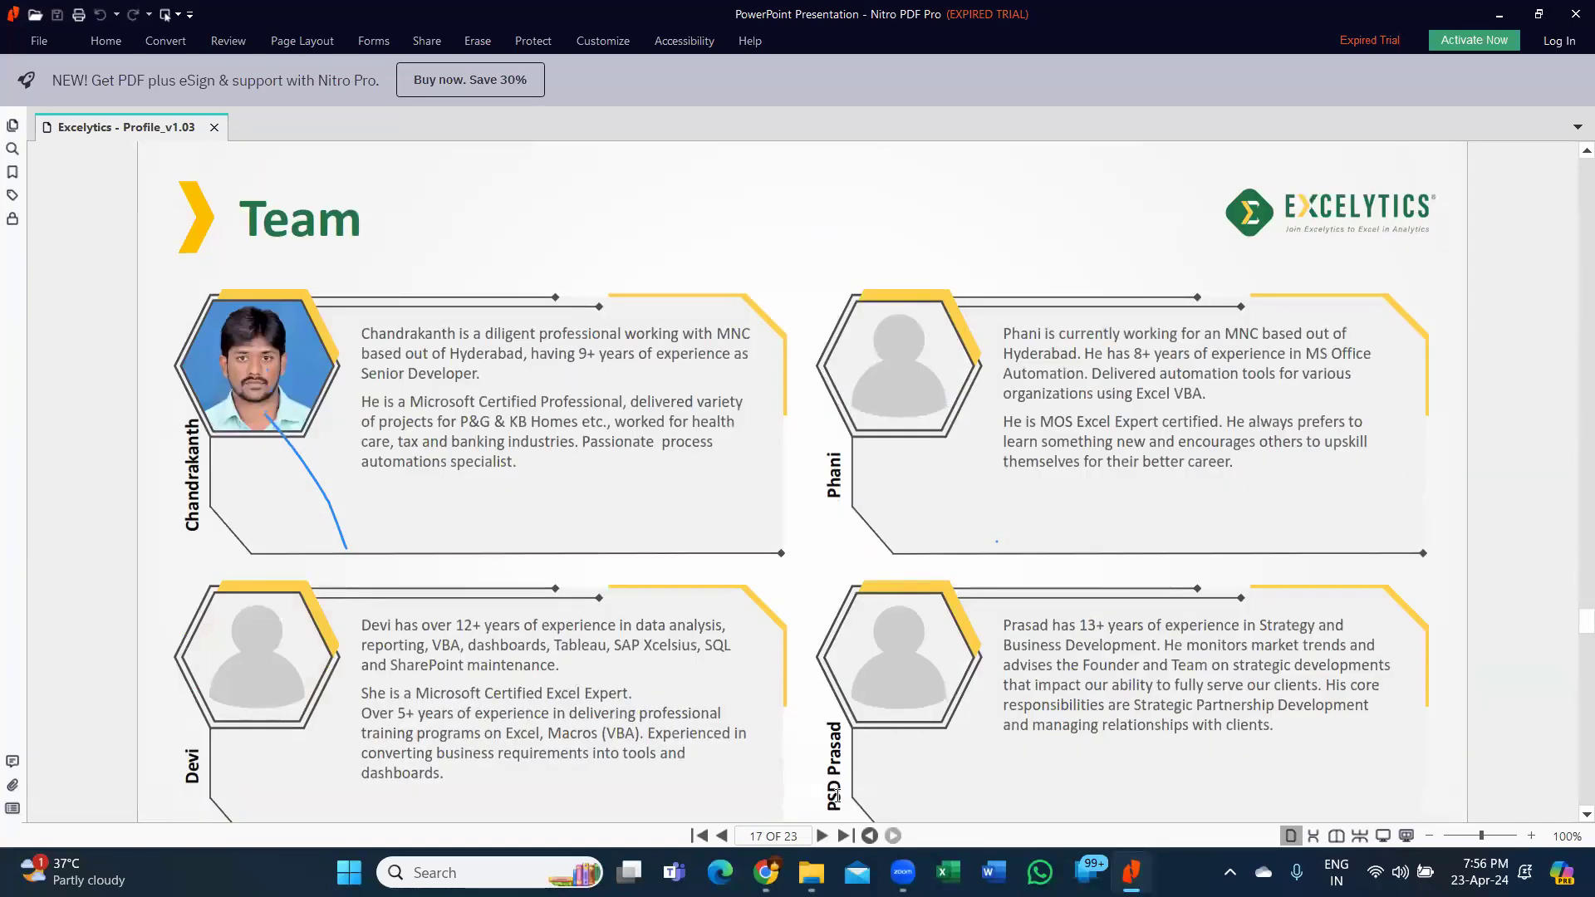
scroll(839, 797, "down", 2)
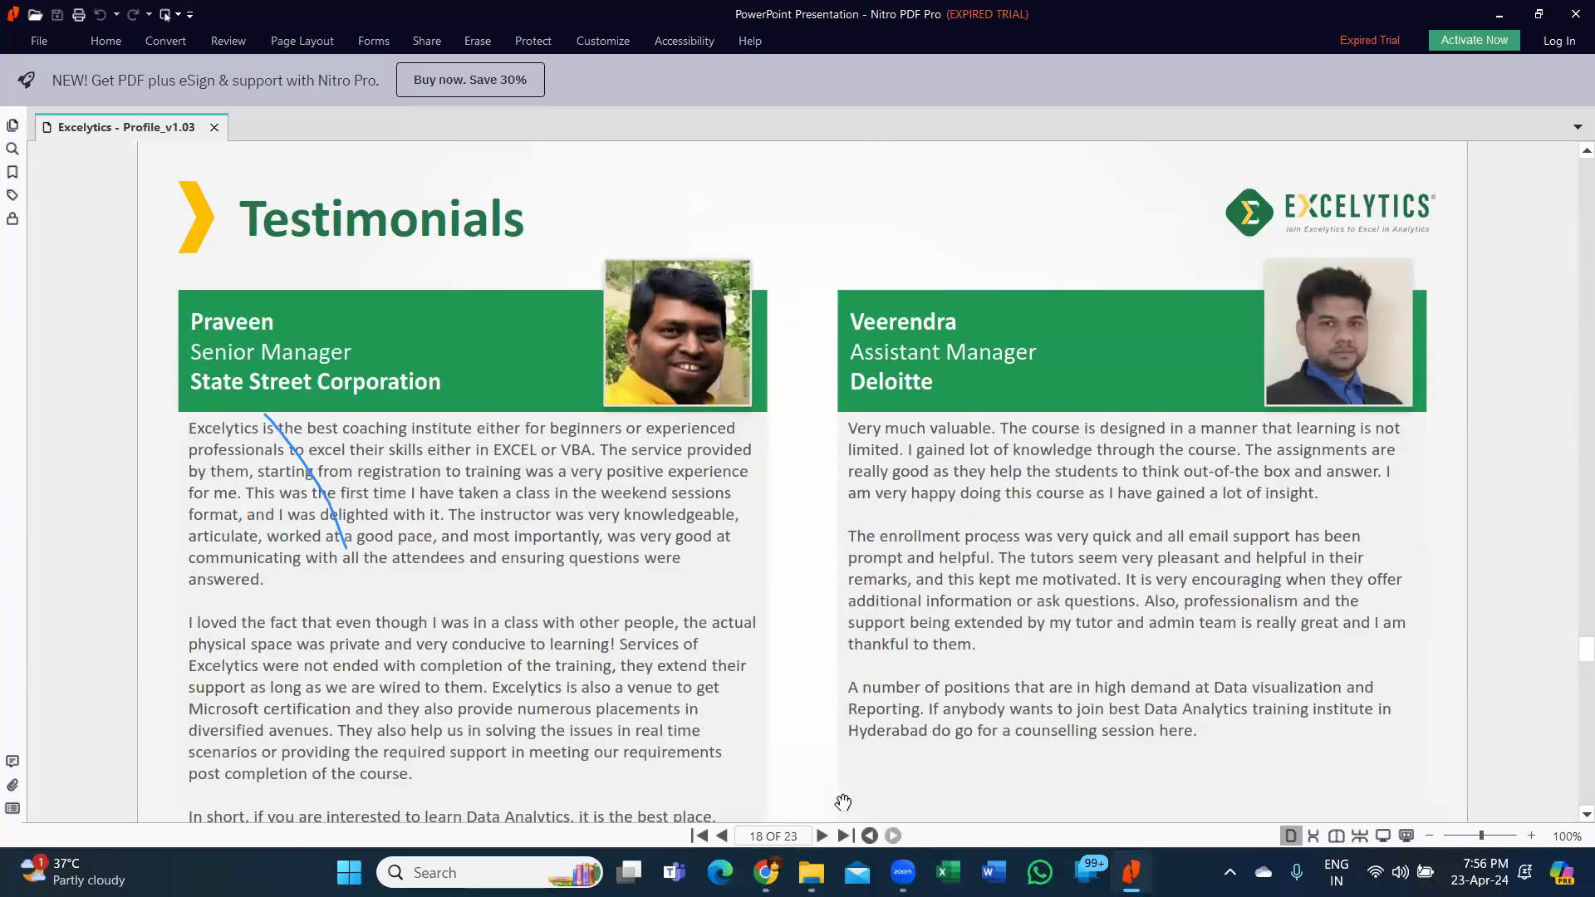
scroll(843, 801, "down", 2)
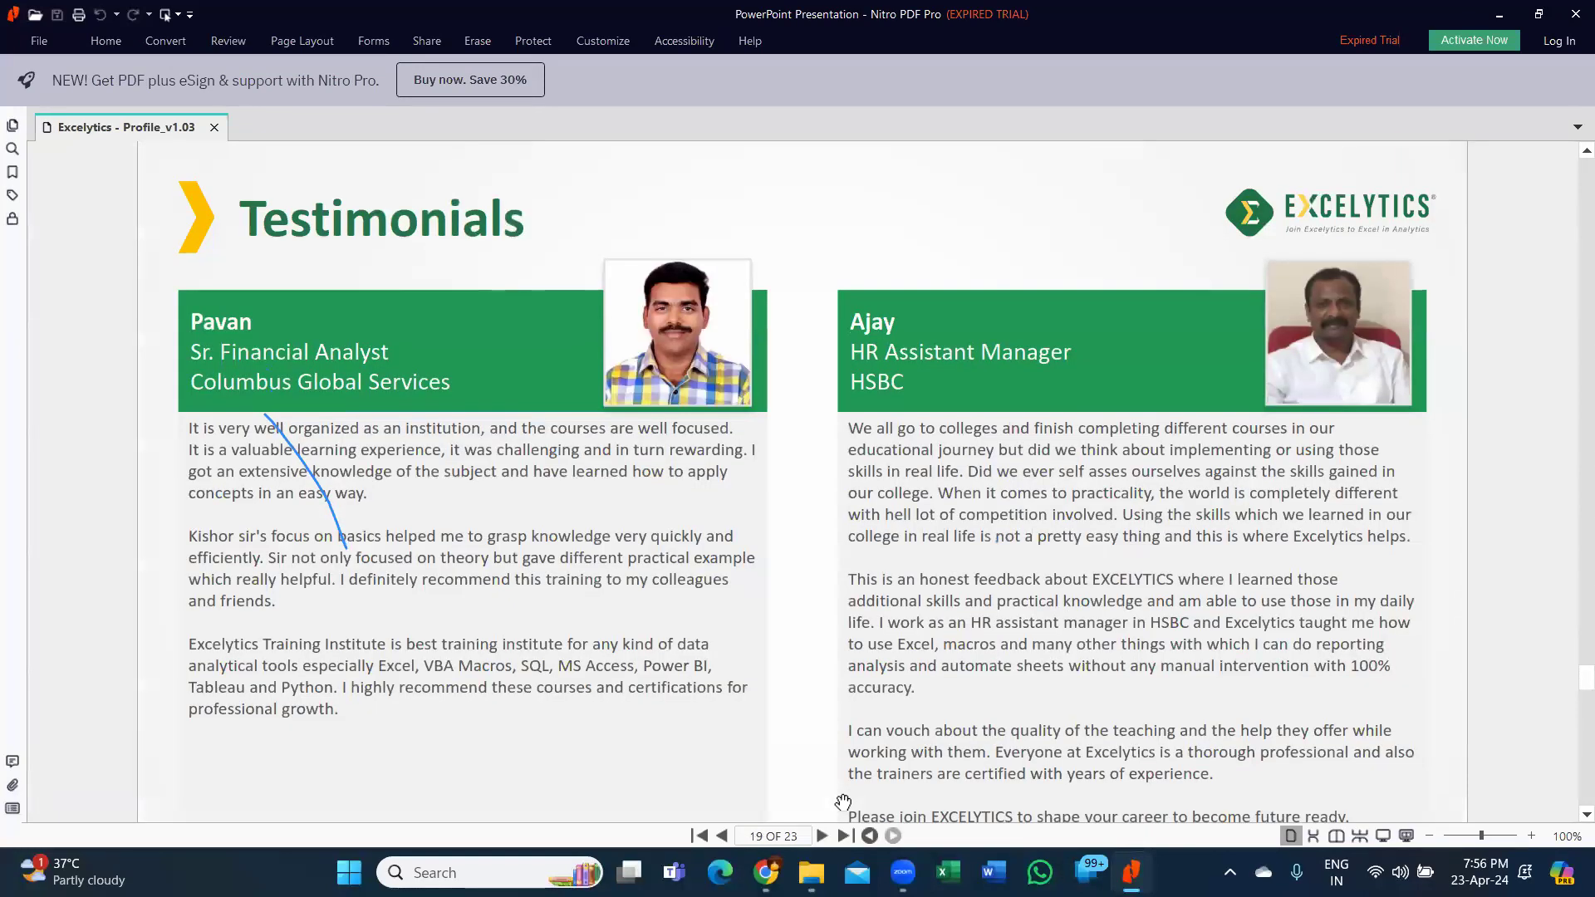
scroll(844, 802, "down", 2)
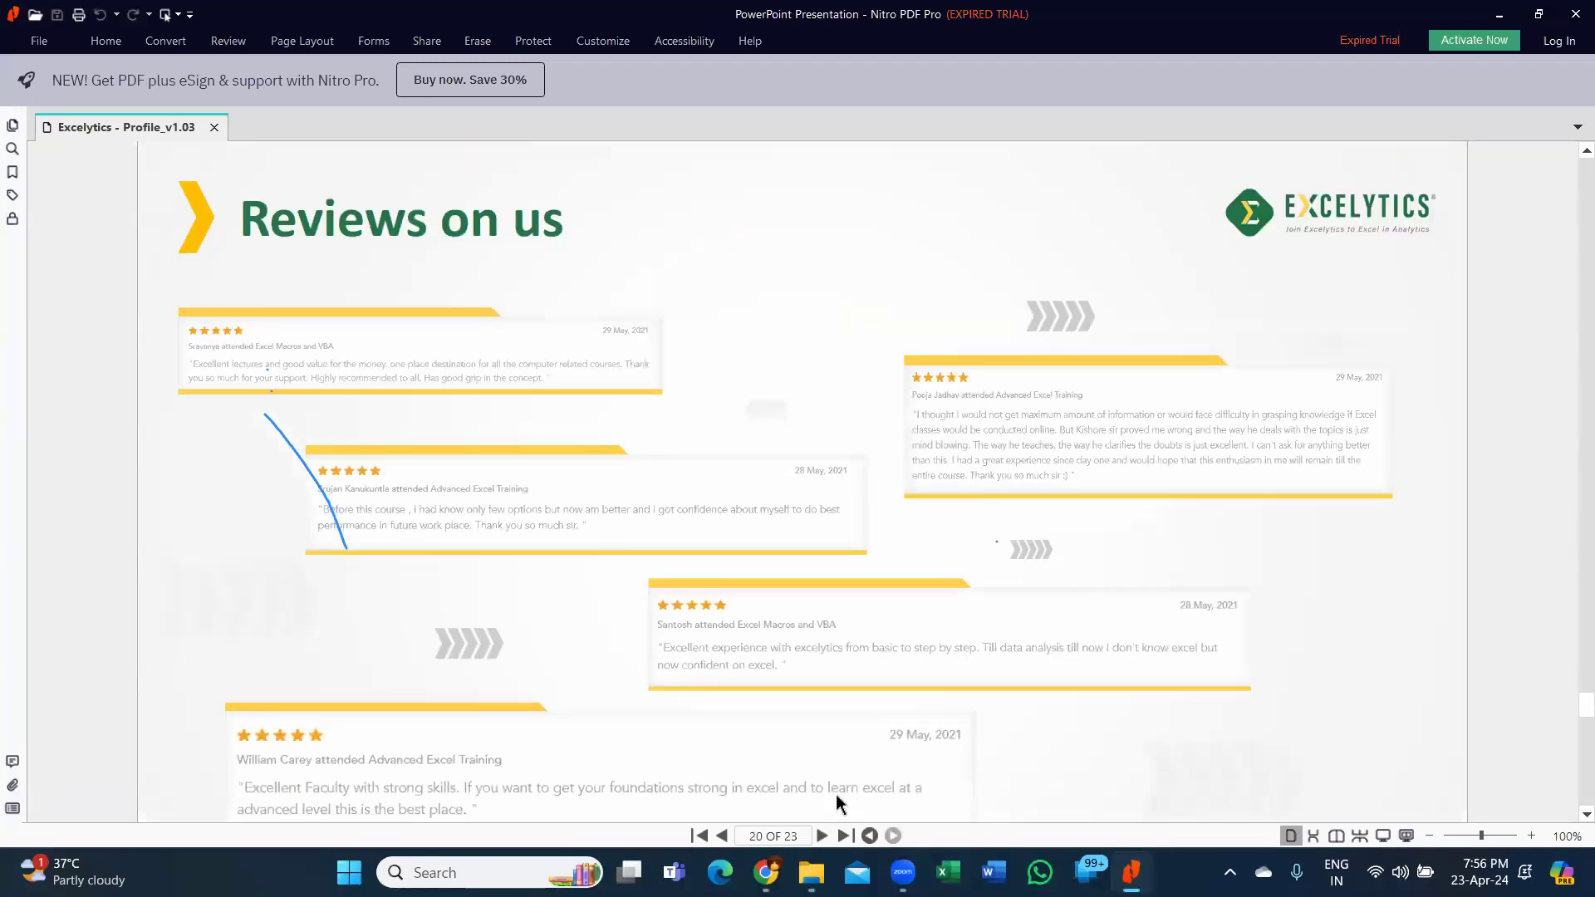
scroll(843, 802, "down", 1)
scroll(843, 801, "down", 1)
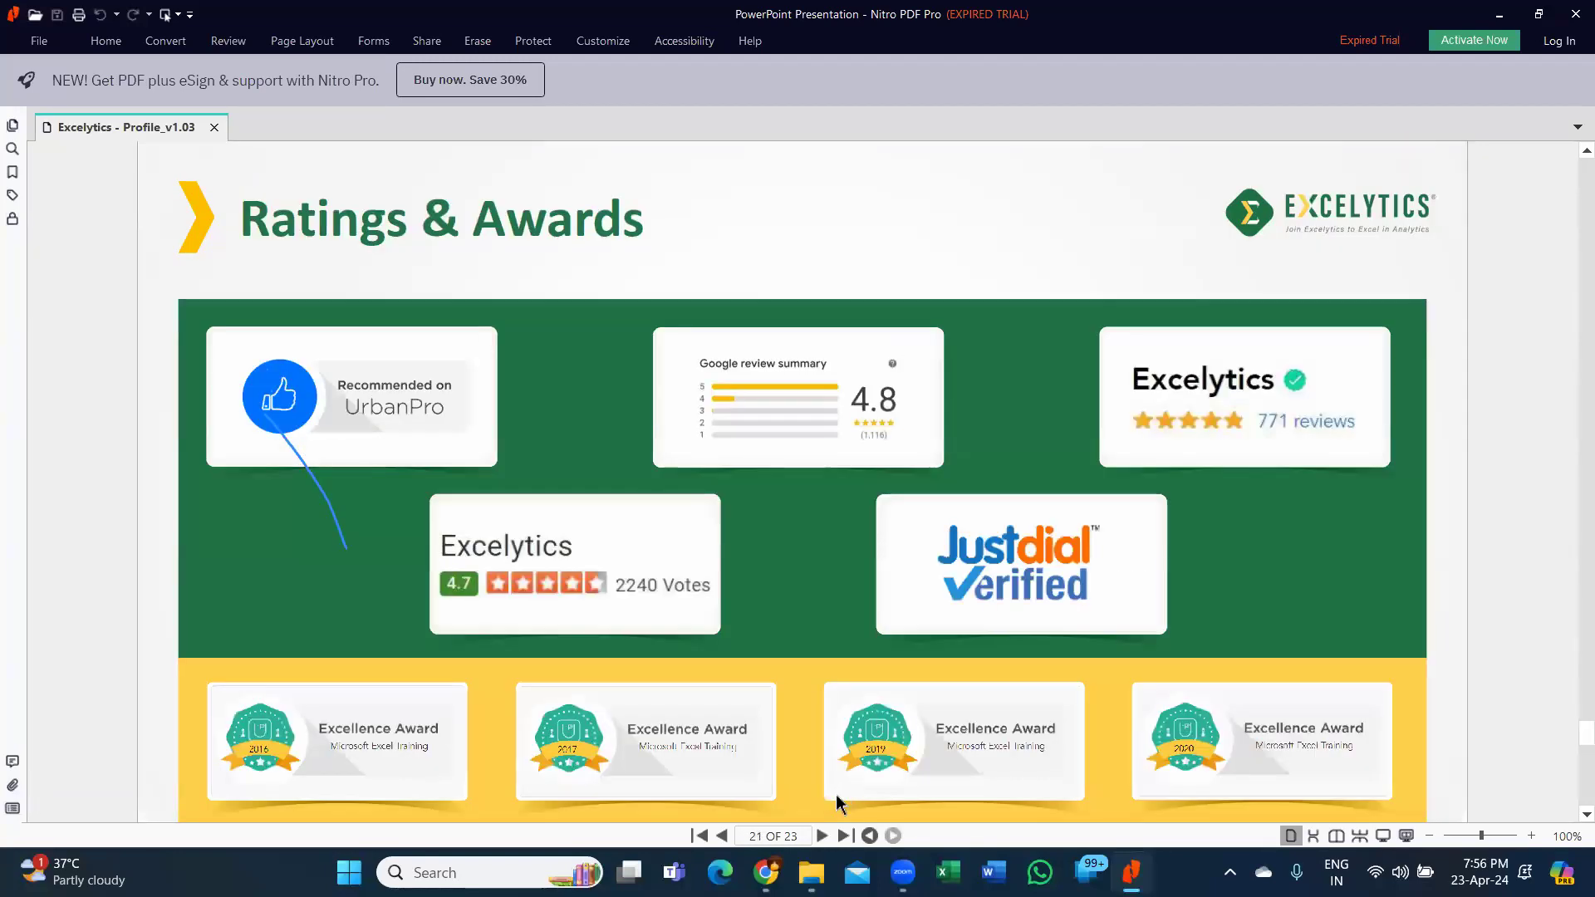
scroll(843, 802, "down", 1)
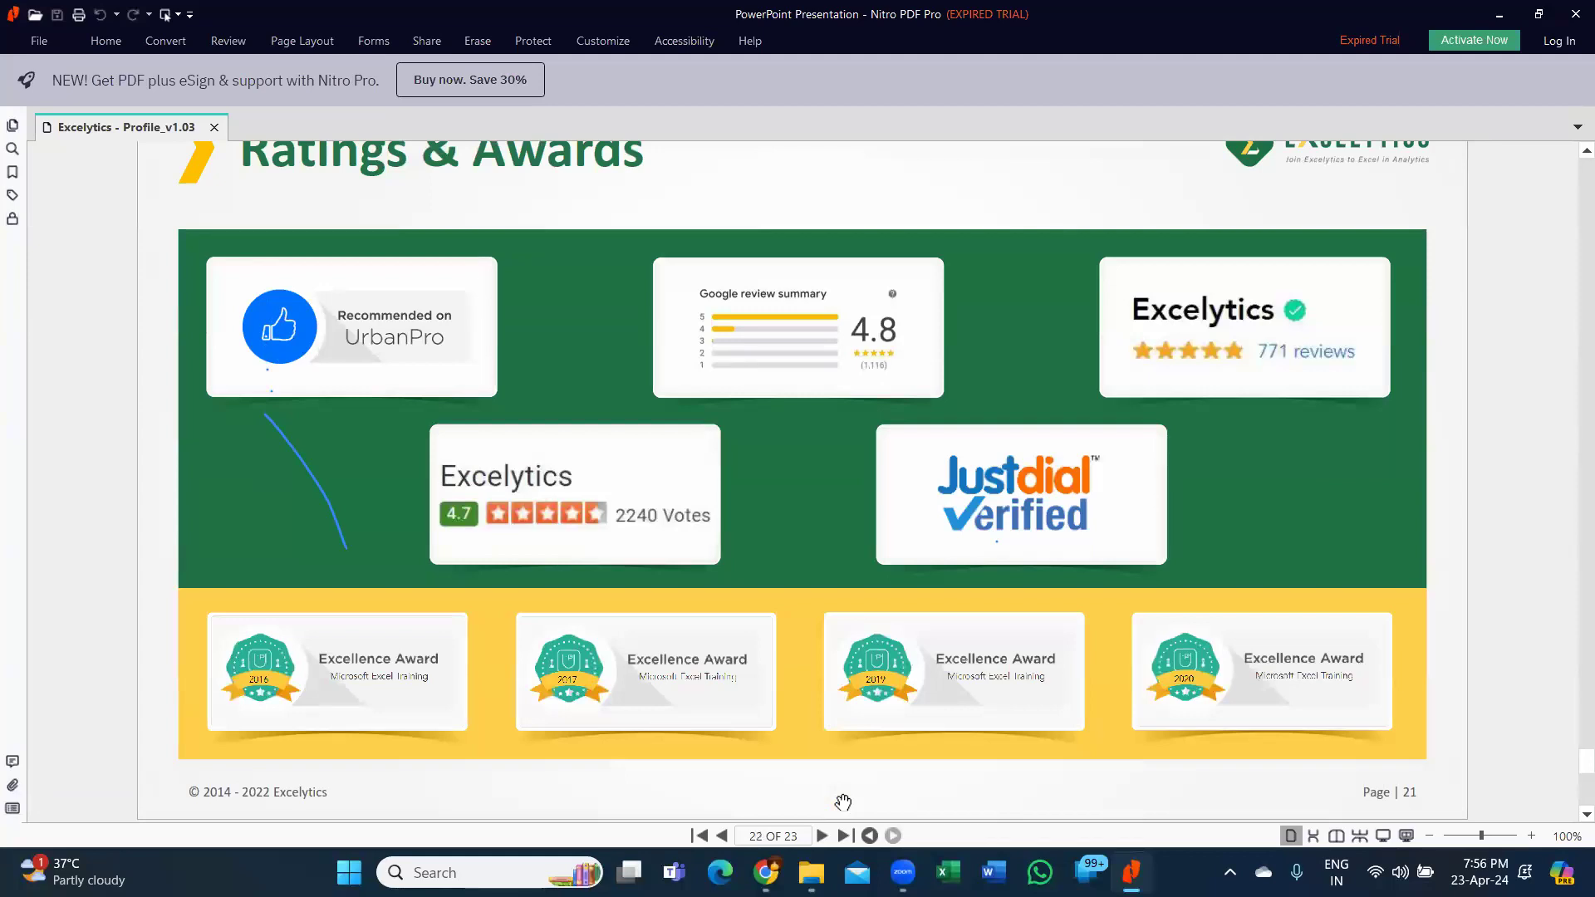
scroll(844, 802, "down", 1)
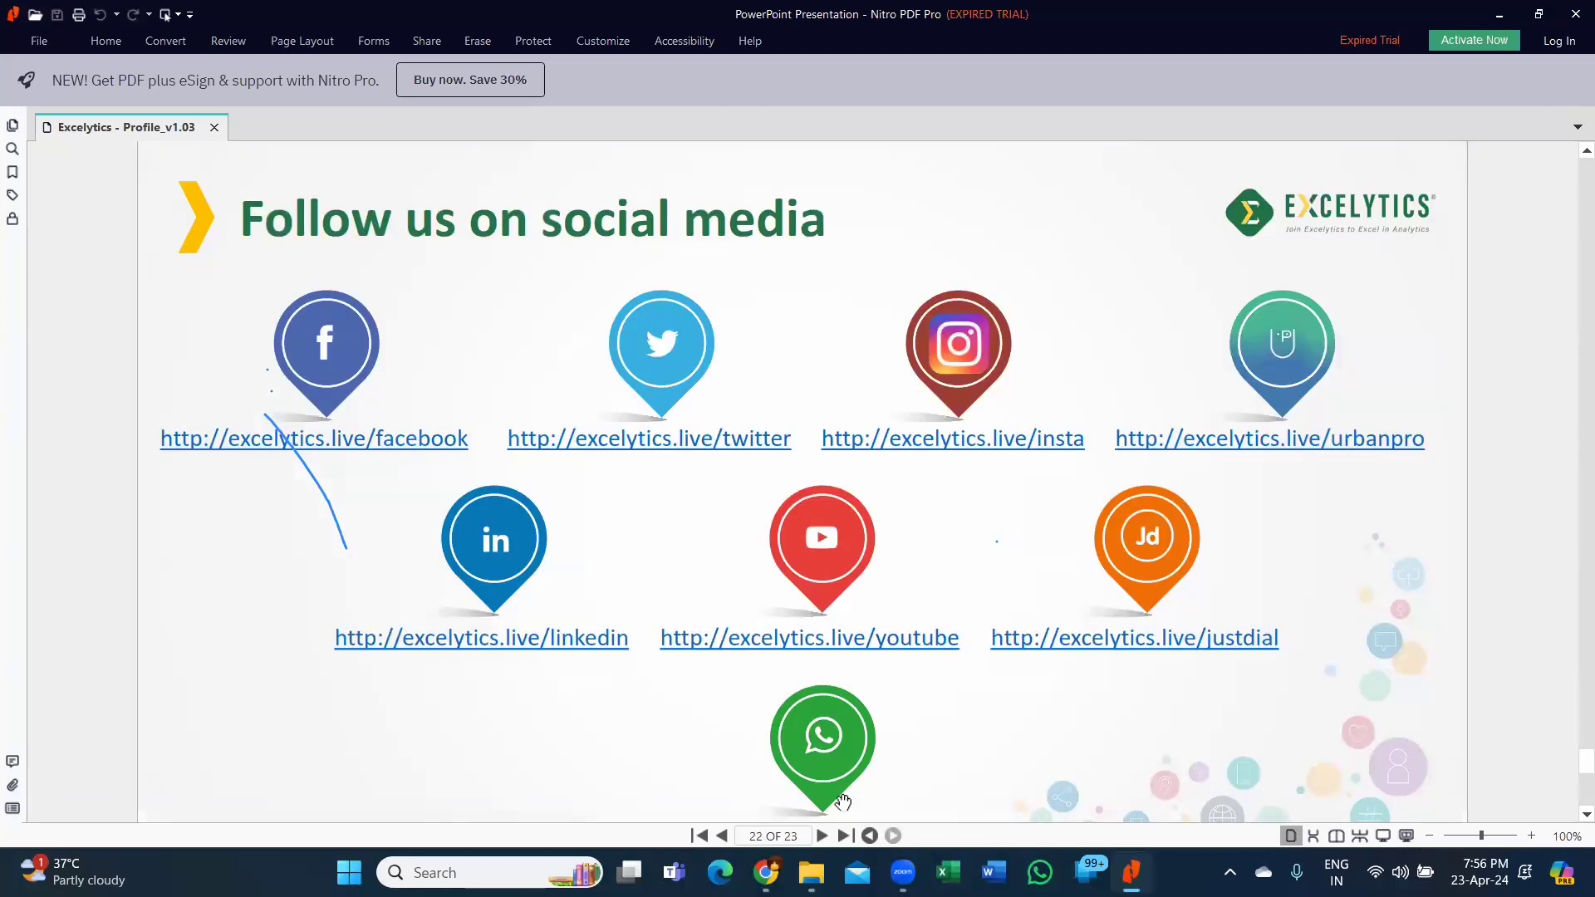
scroll(844, 802, "down", 1)
scroll(843, 801, "down", 1)
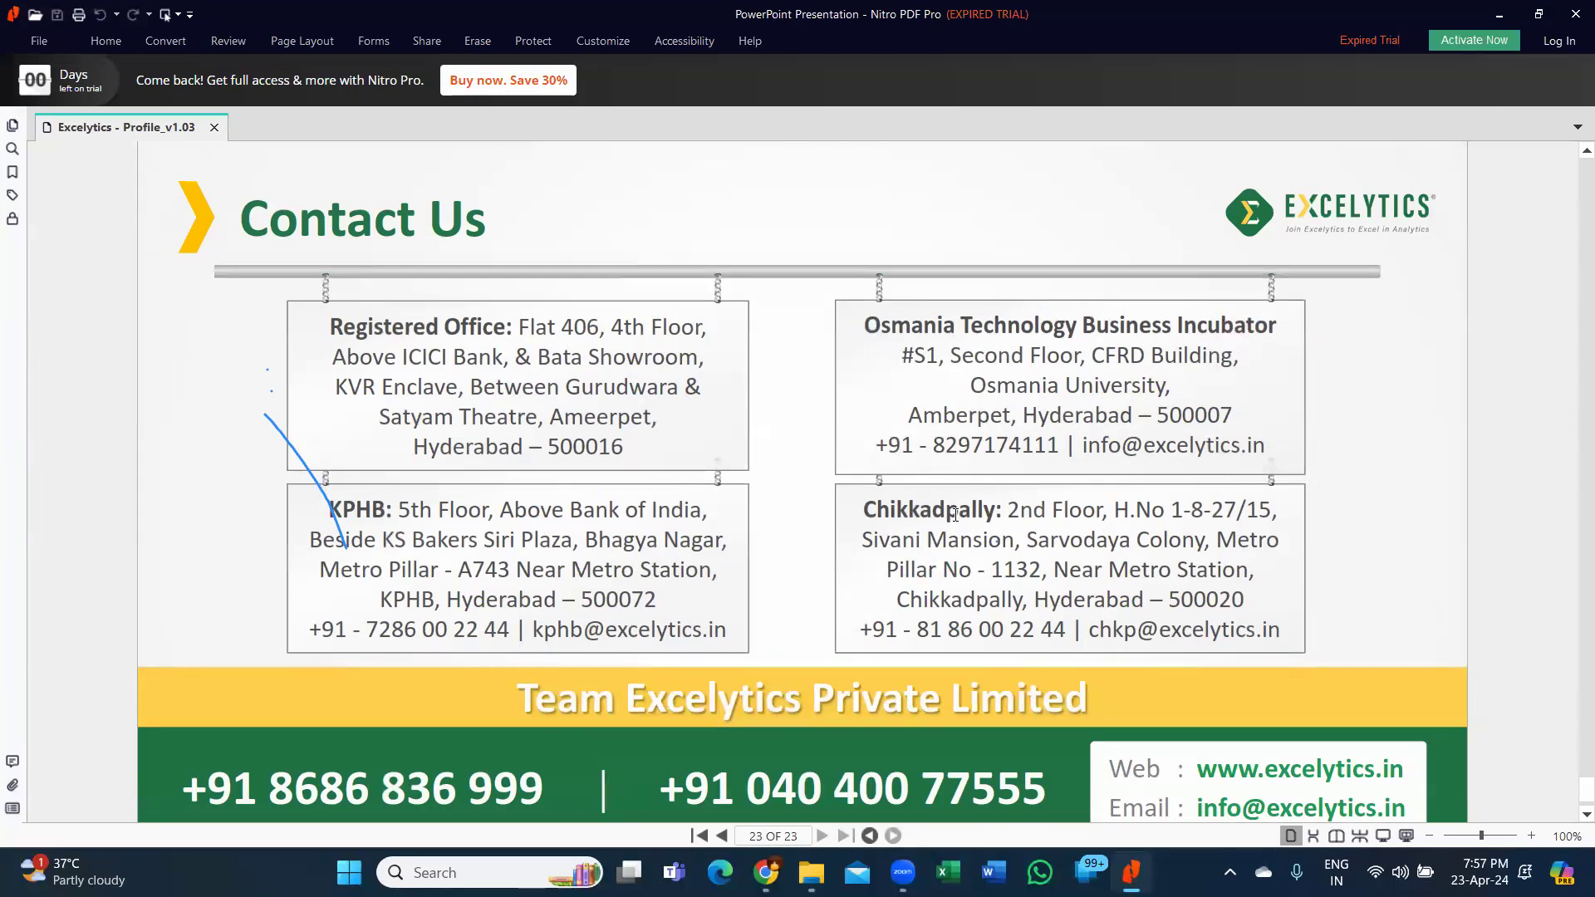
scroll(975, 534, "down", 1)
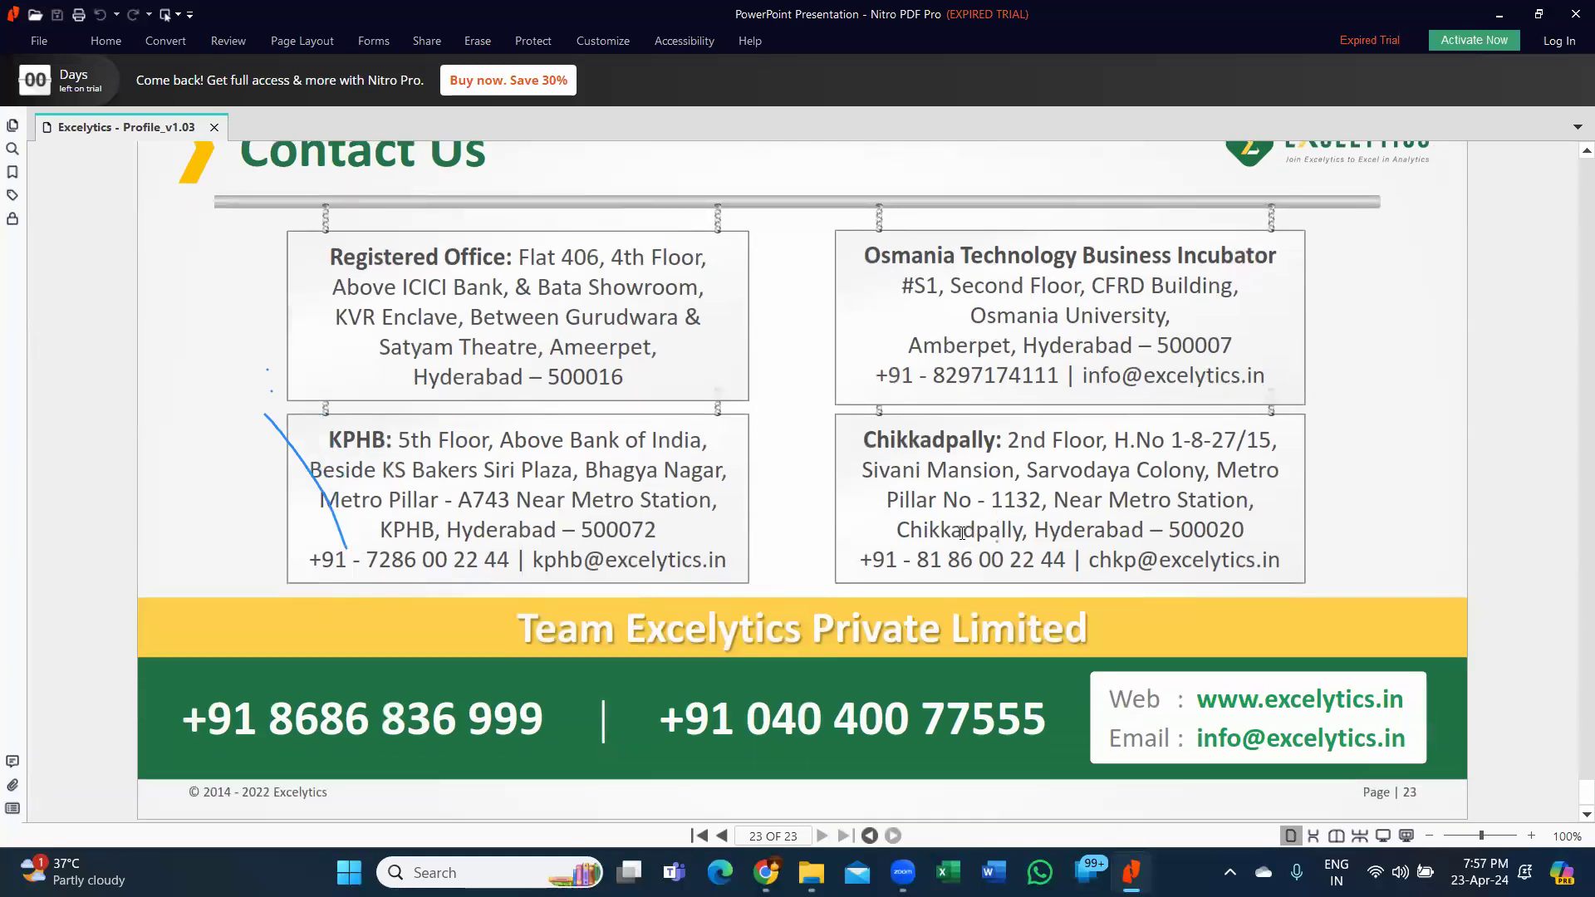
Close Nitro PDF, return to the Excelytics folder, and open B00562_Adv Excel 7Pm to 8Pm.
left_click(1569, 23)
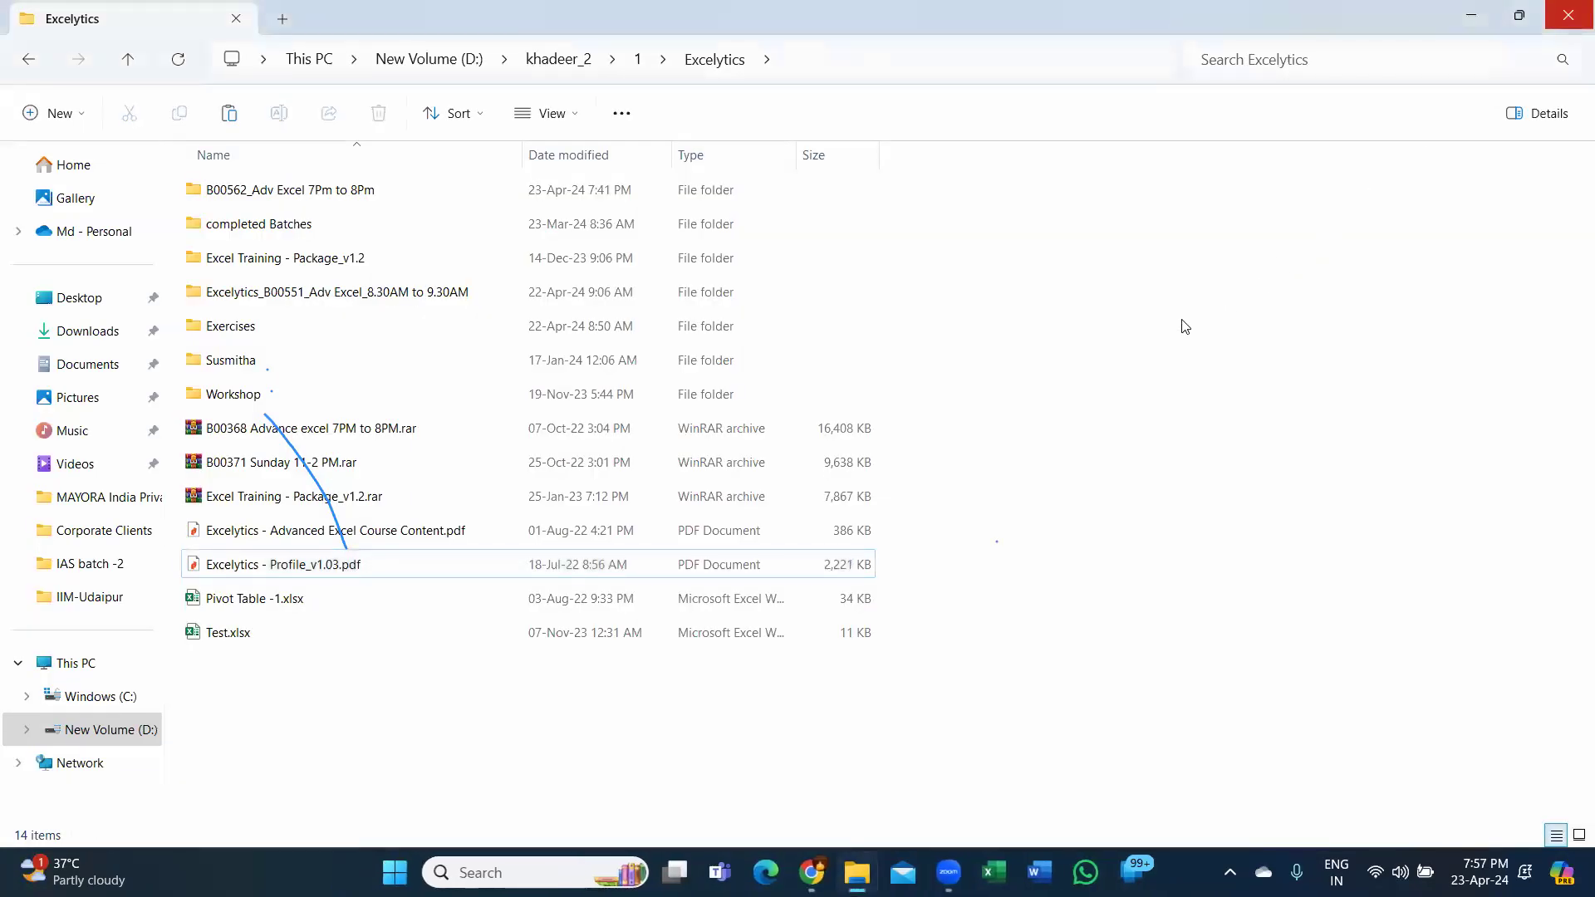
mouse_move(857, 872)
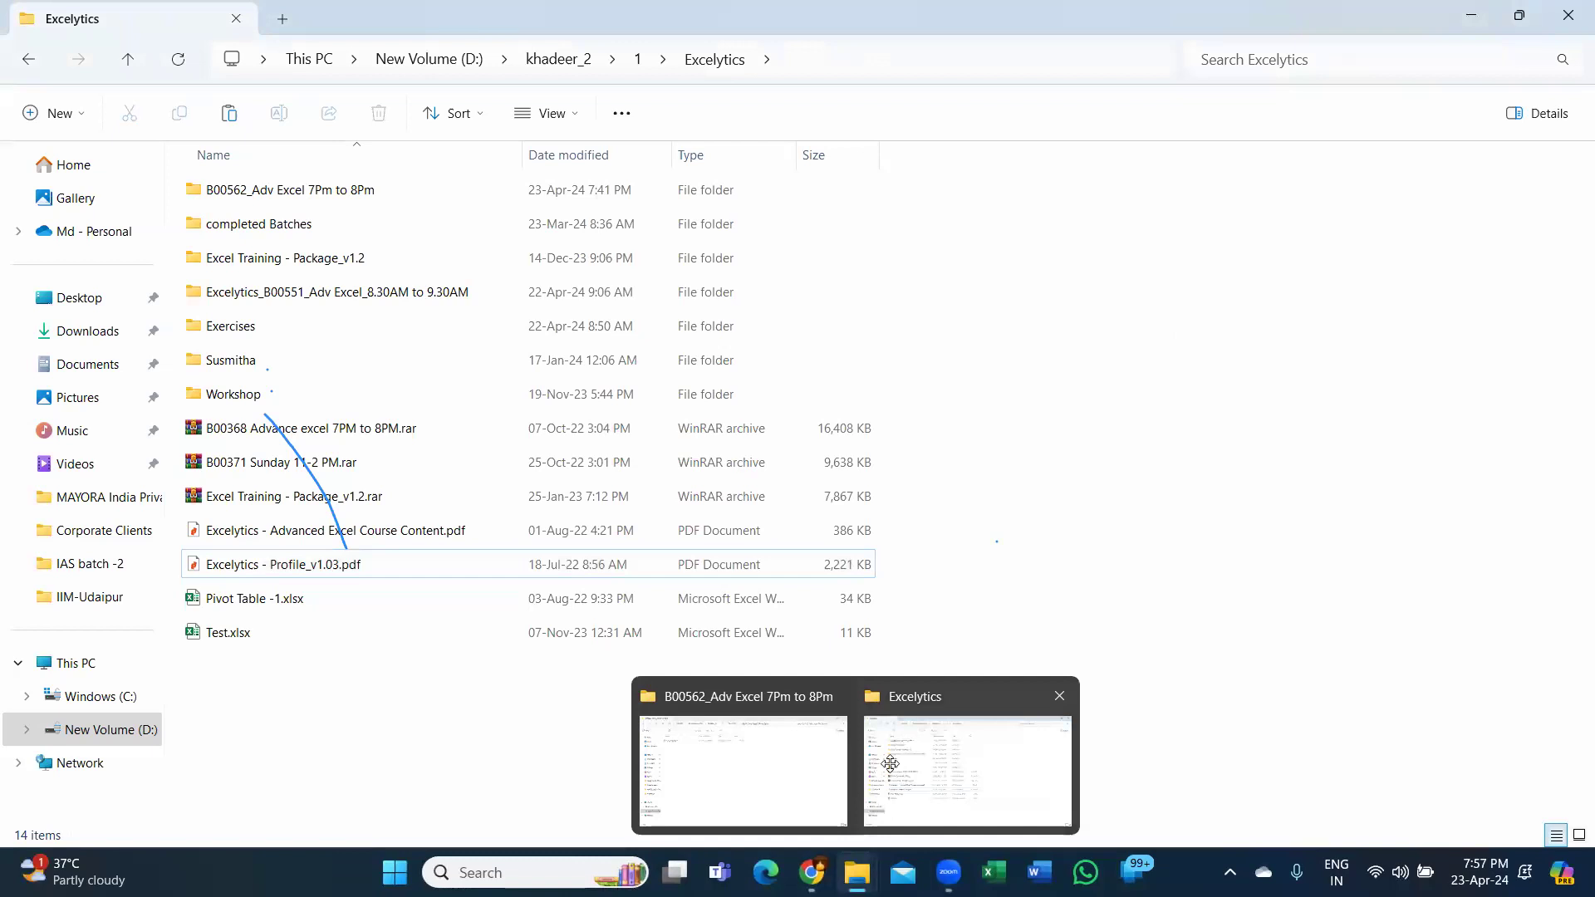
left_click(889, 763)
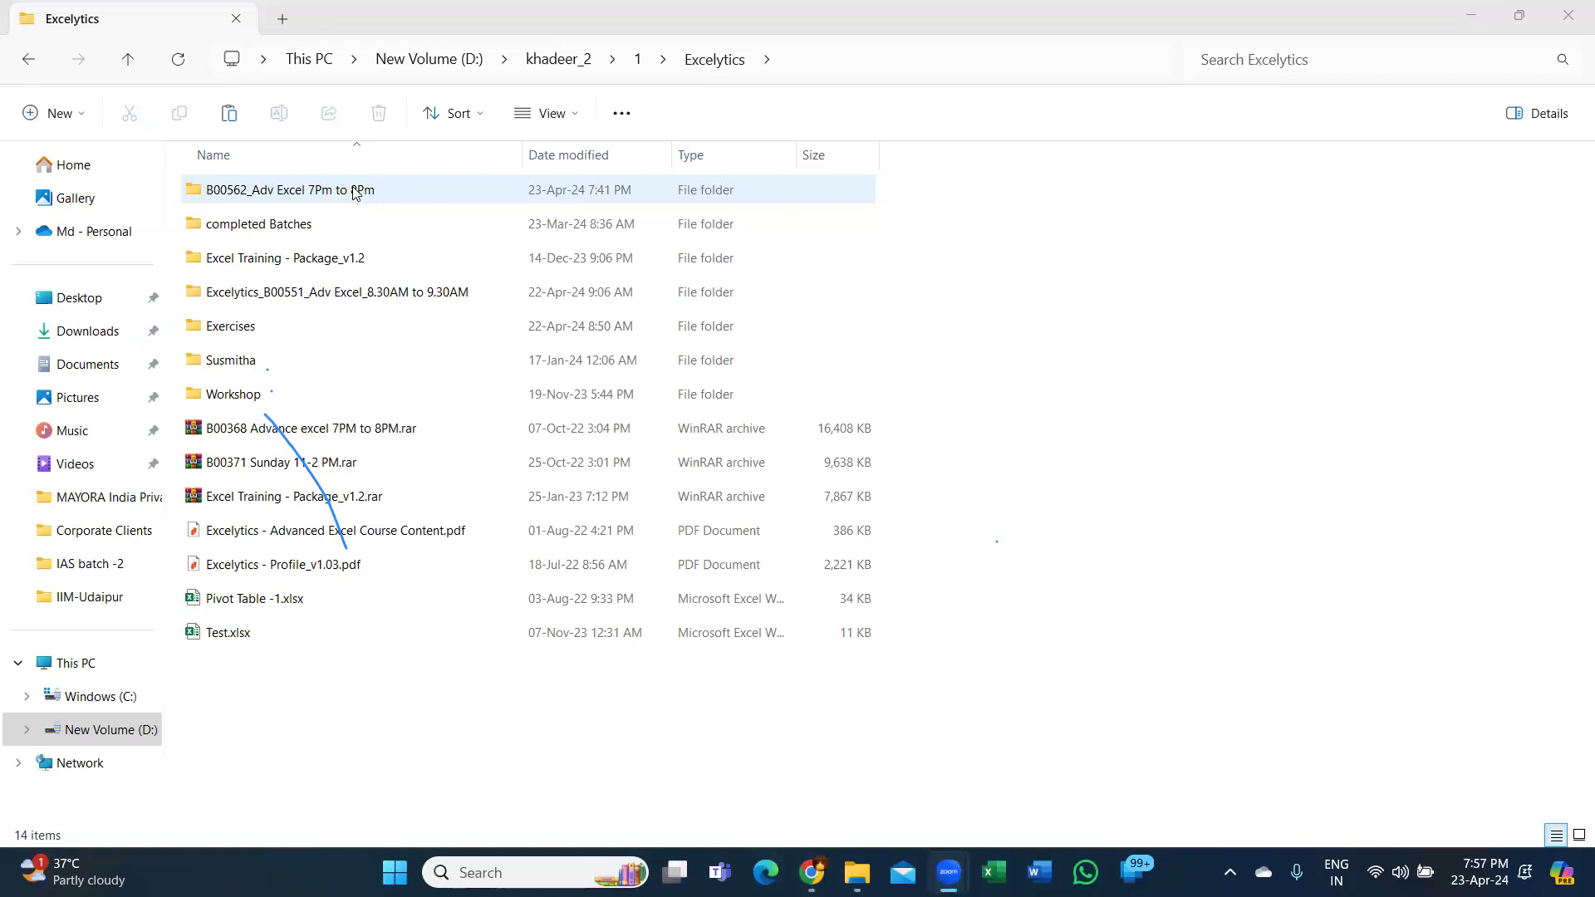
double_click(355, 192)
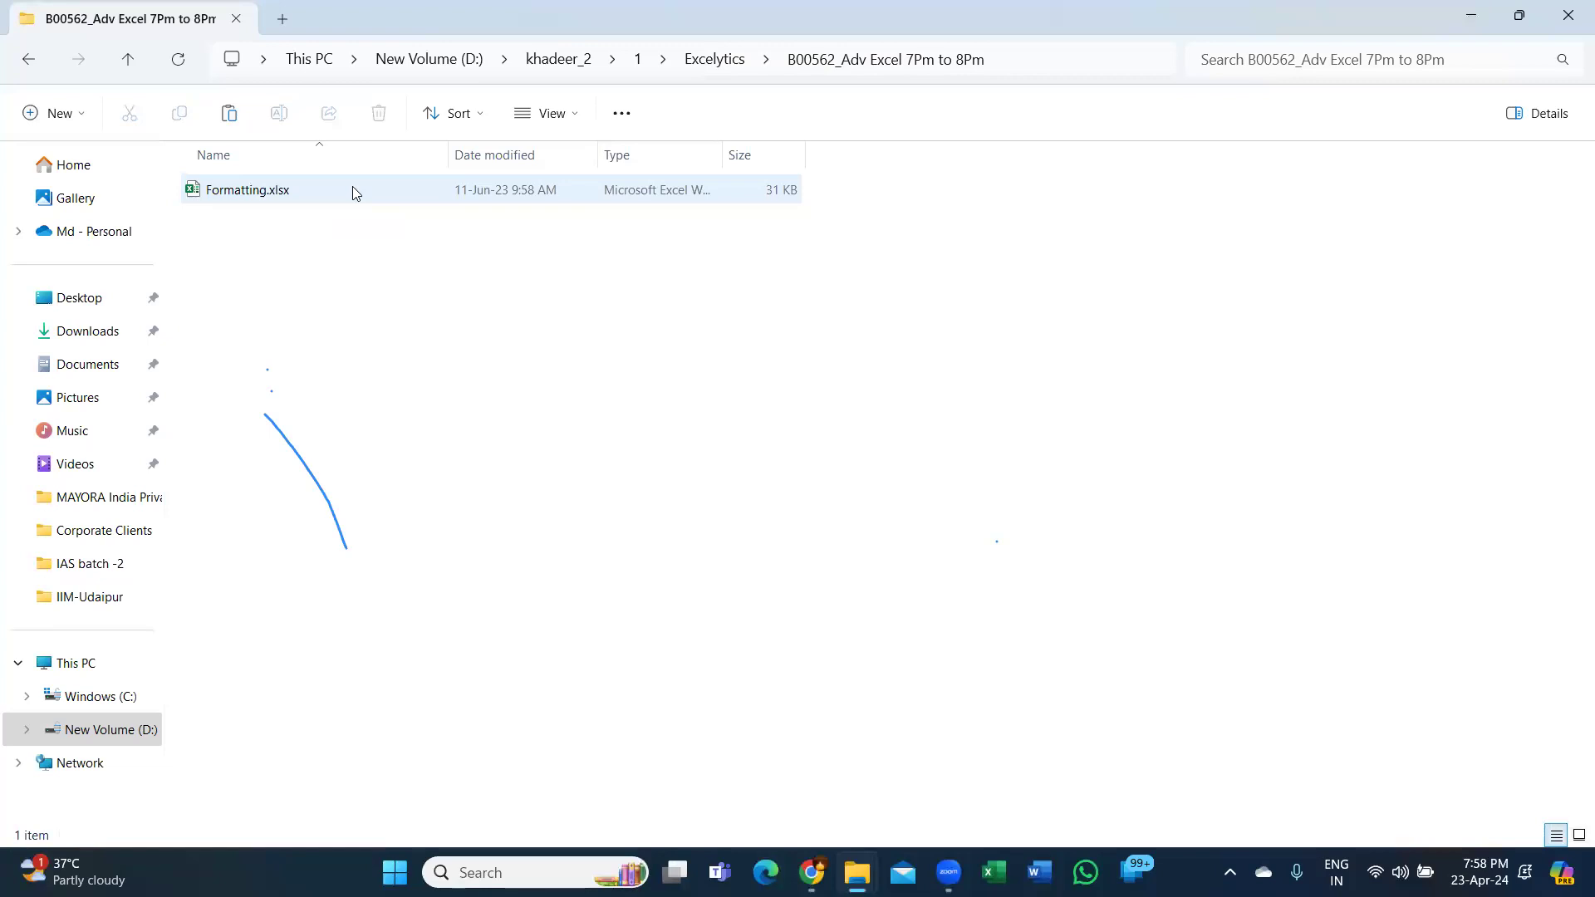
Open Formatting.xlsx and go to the employee table on Sheet1.
double_click(263, 190)
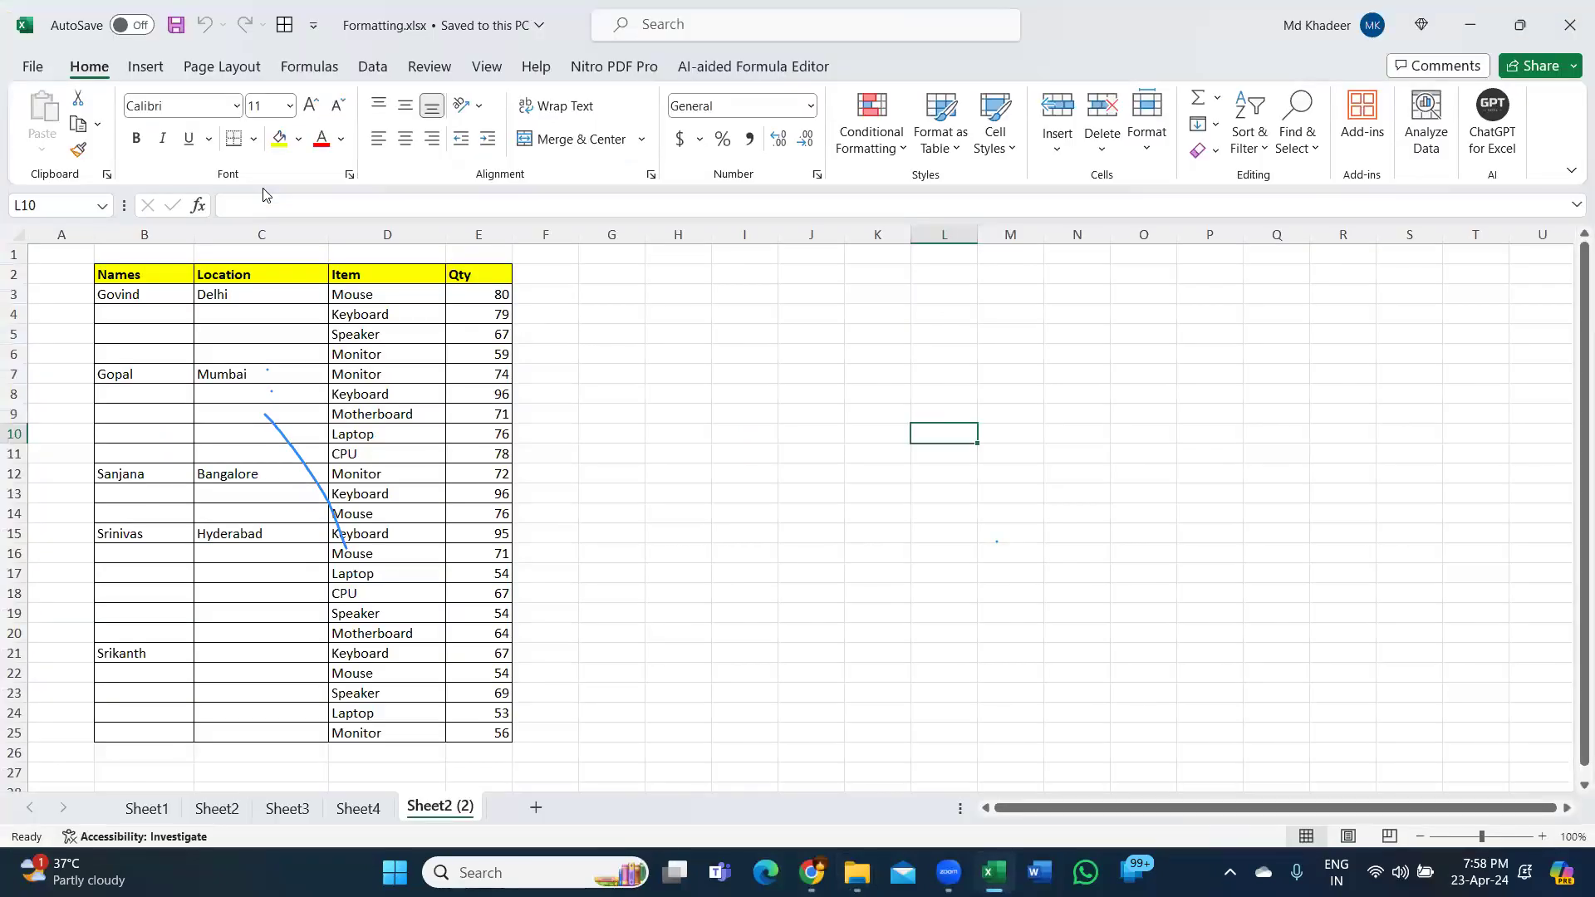
left_click(147, 810)
left_click(279, 378)
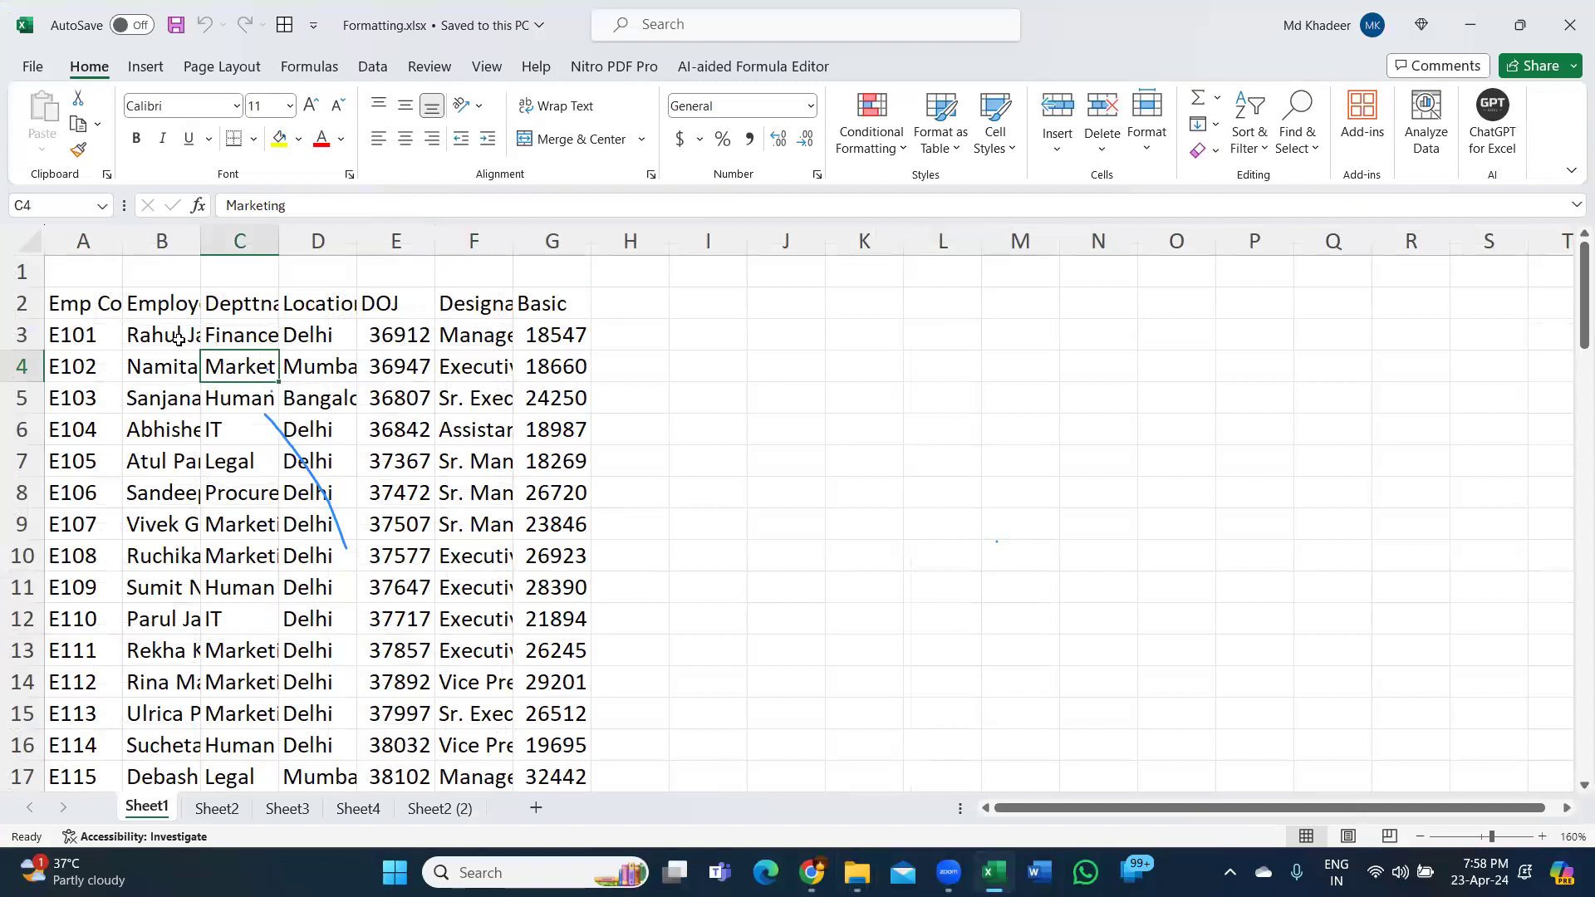
Select the top table rows, try Quick Analysis, then select the header and names in column B.
left_click_drag(83, 307, 554, 563)
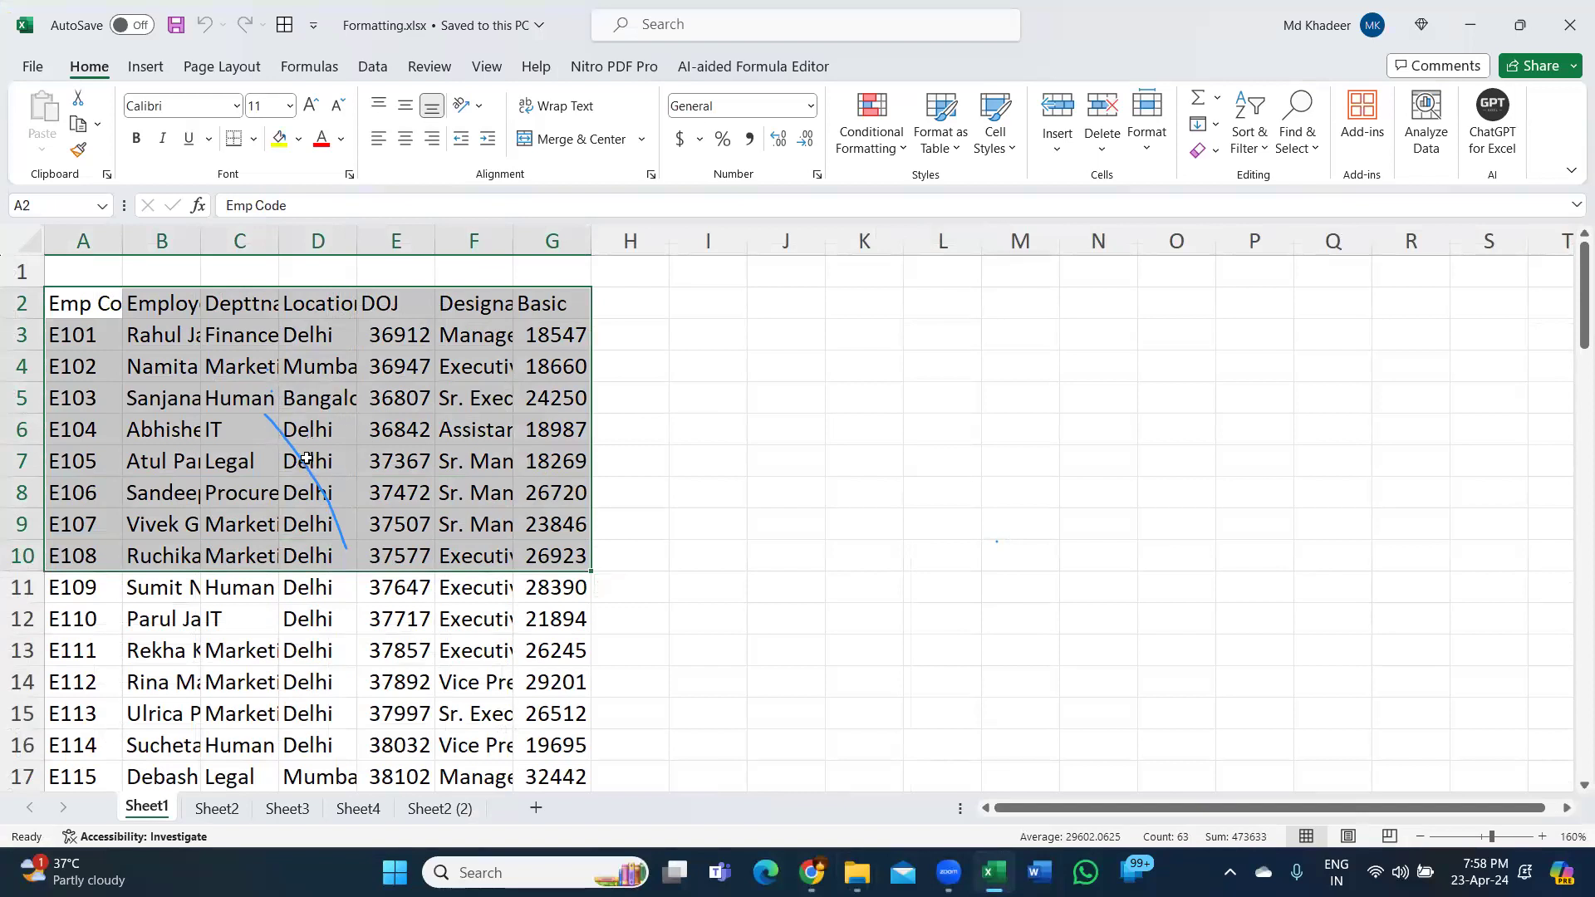
key("ctrl+q")
left_click(378, 39)
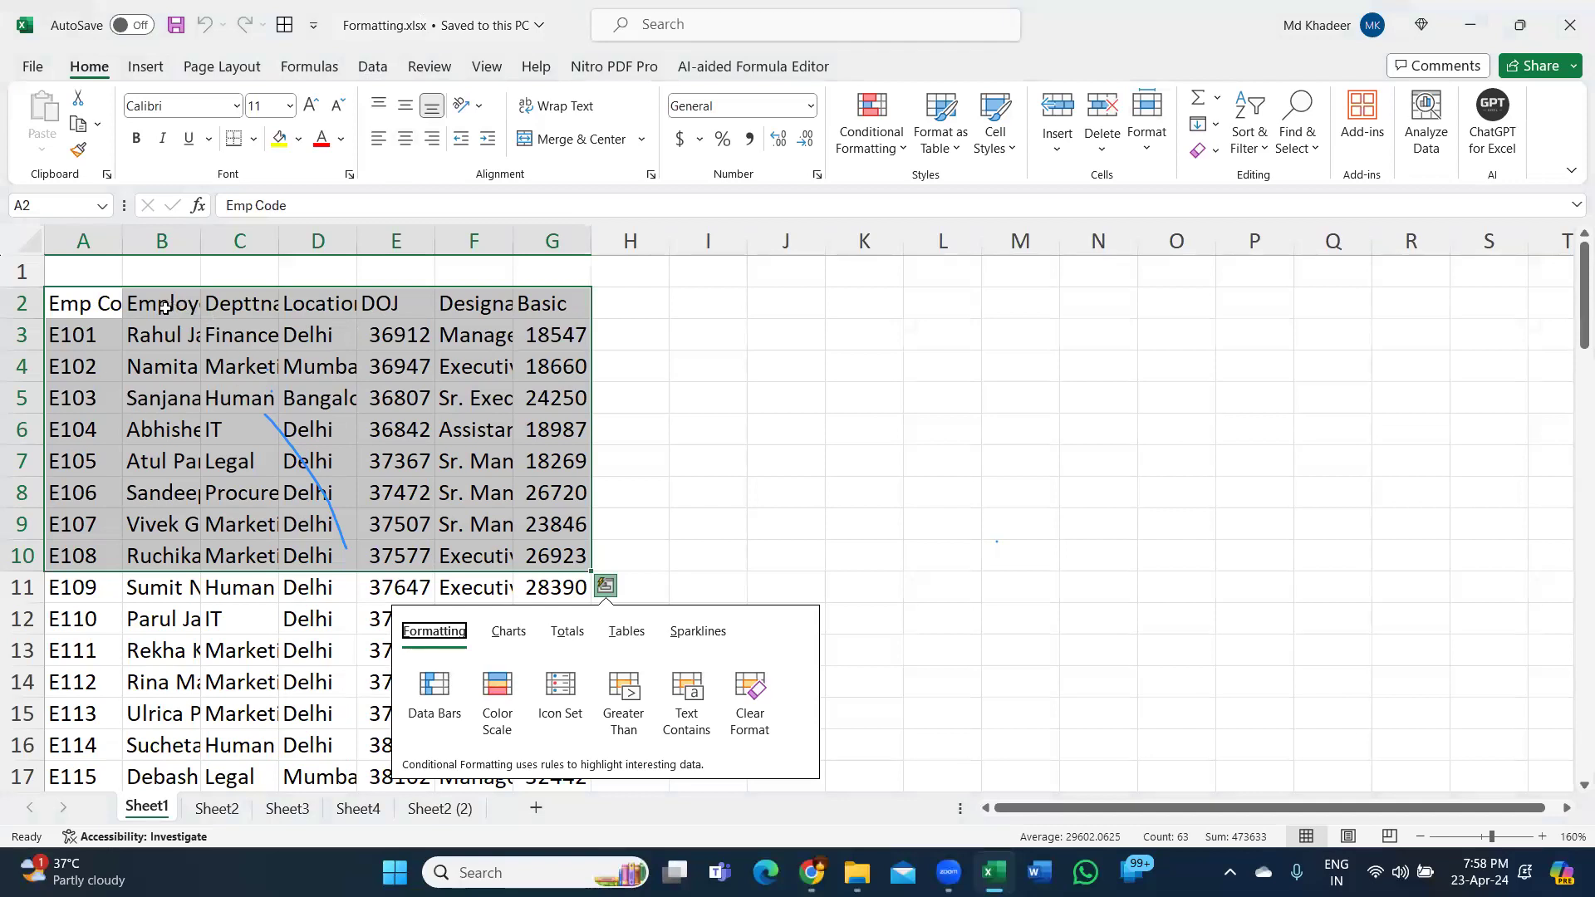
left_click_drag(177, 312, 184, 471)
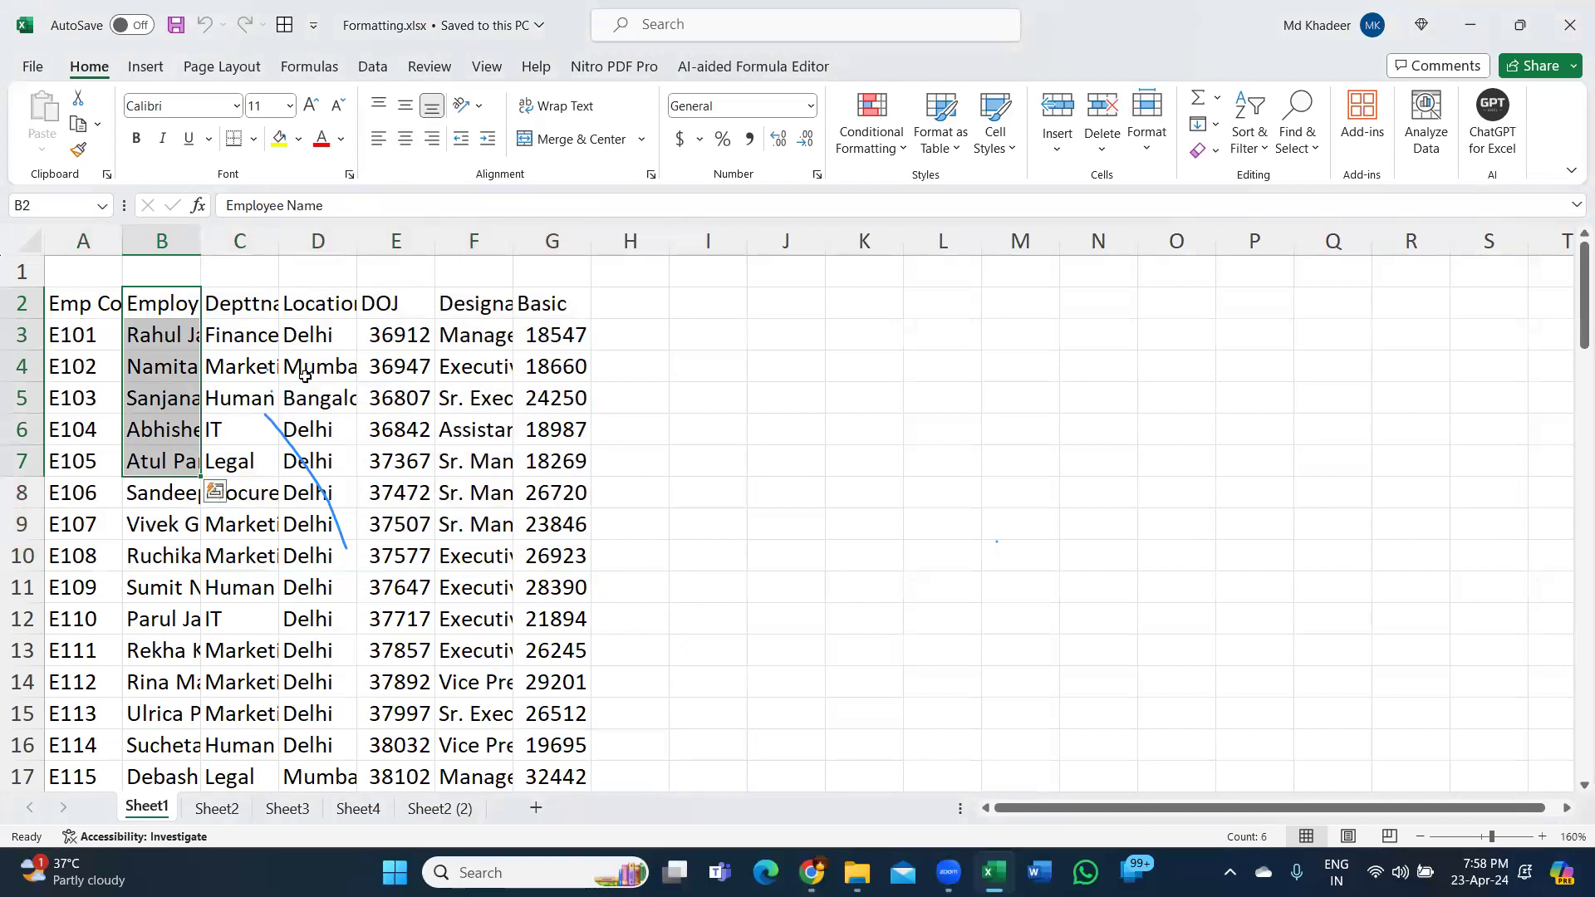
left_click_drag(155, 306, 180, 538)
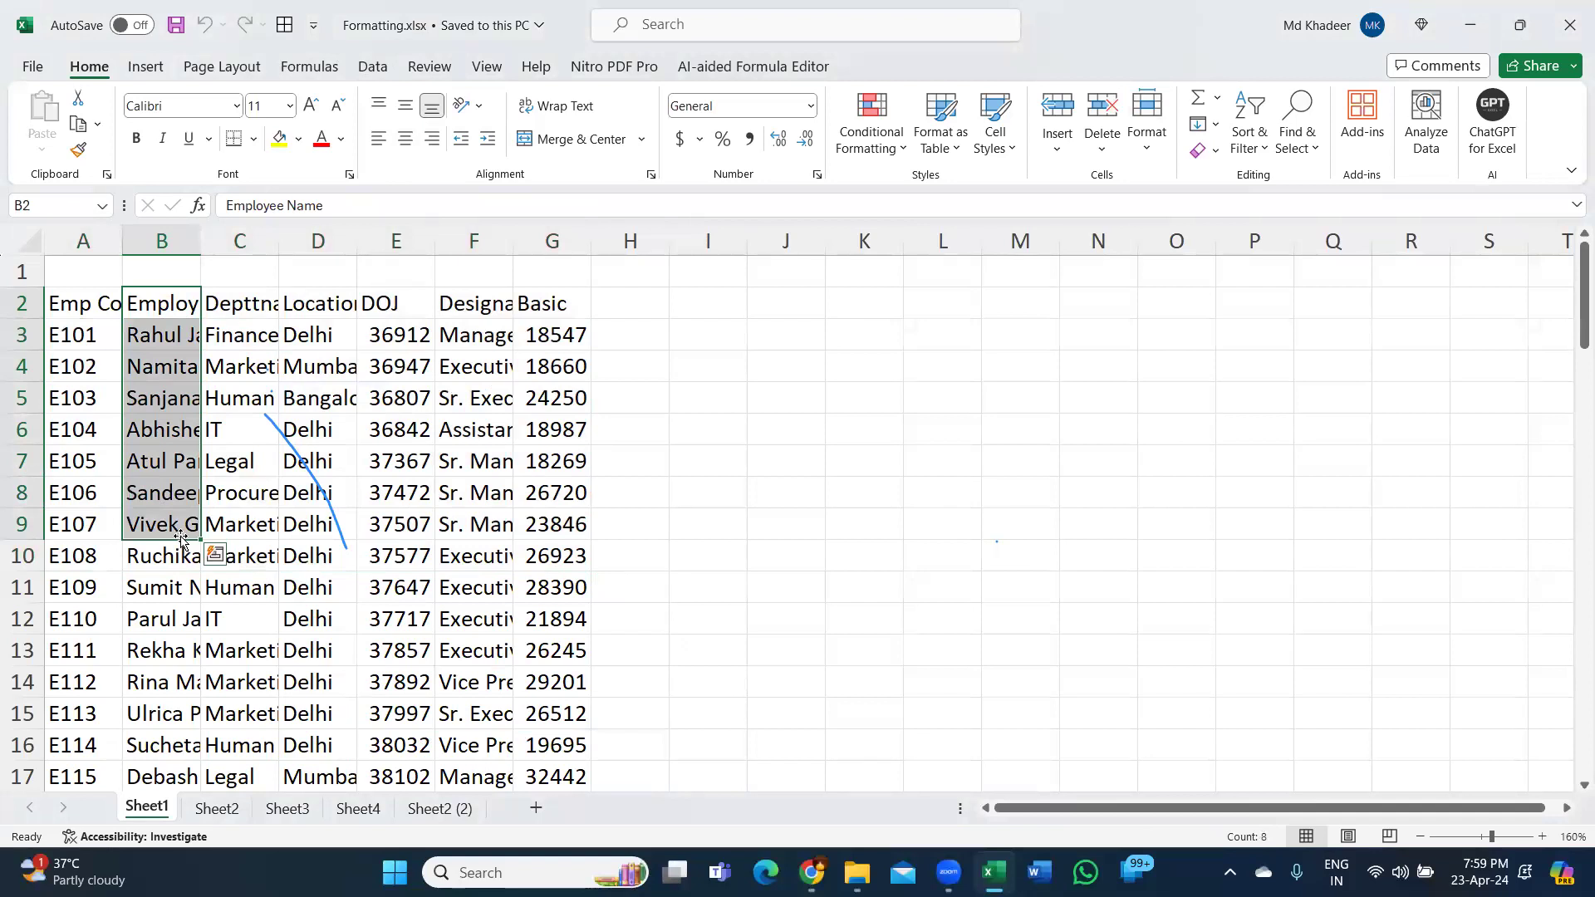
Widen the Employee Name column by dragging its right border.
left_click(191, 342)
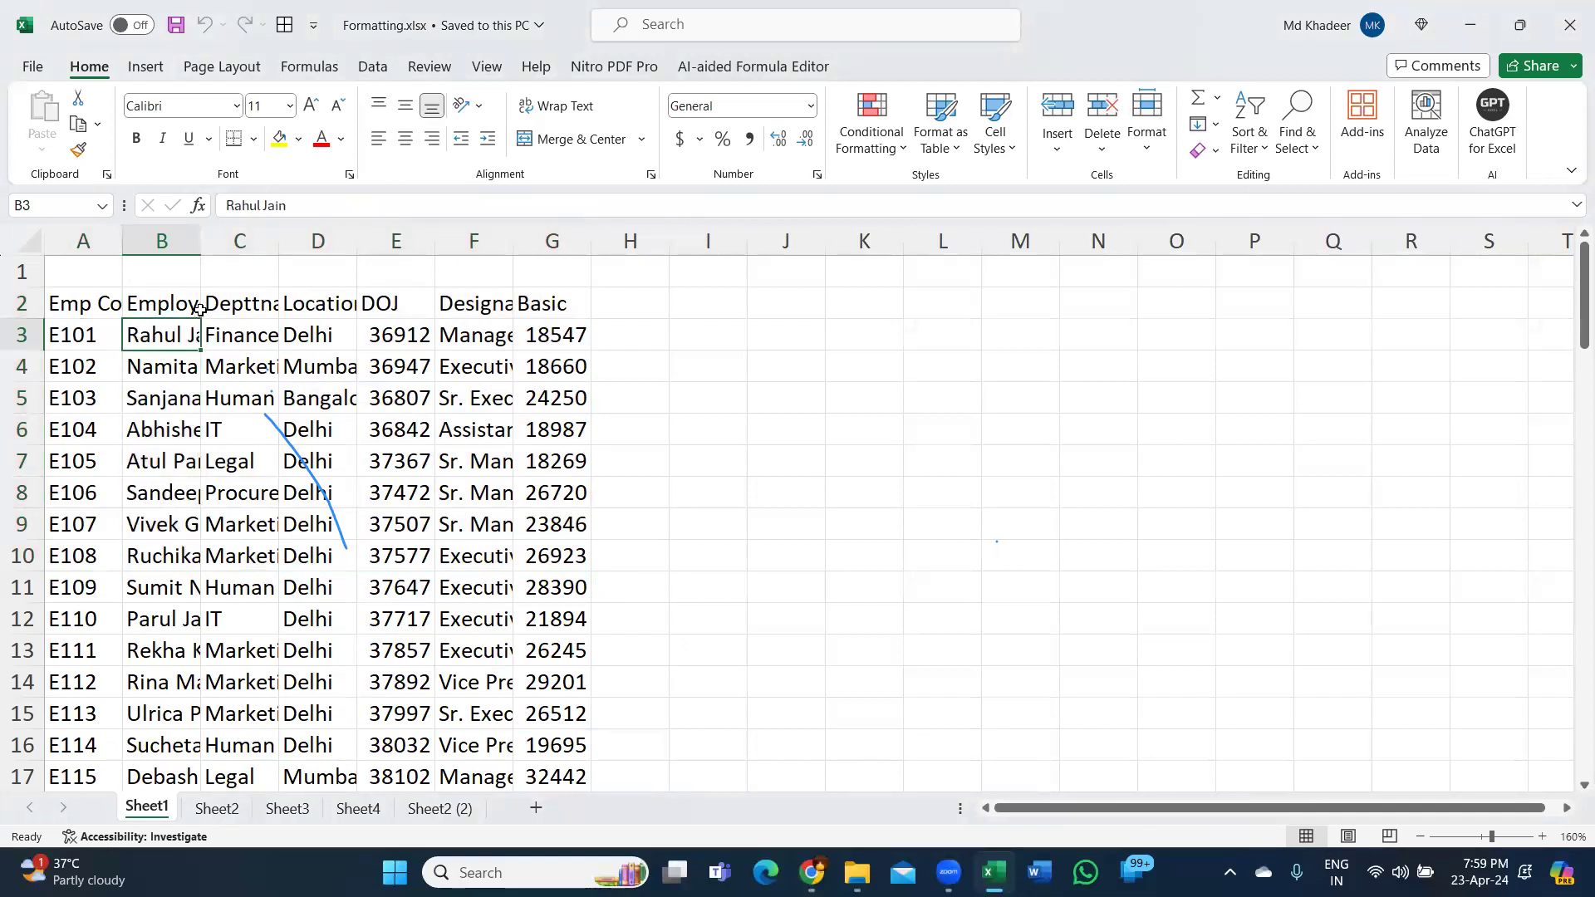
left_click_drag(201, 241, 250, 252)
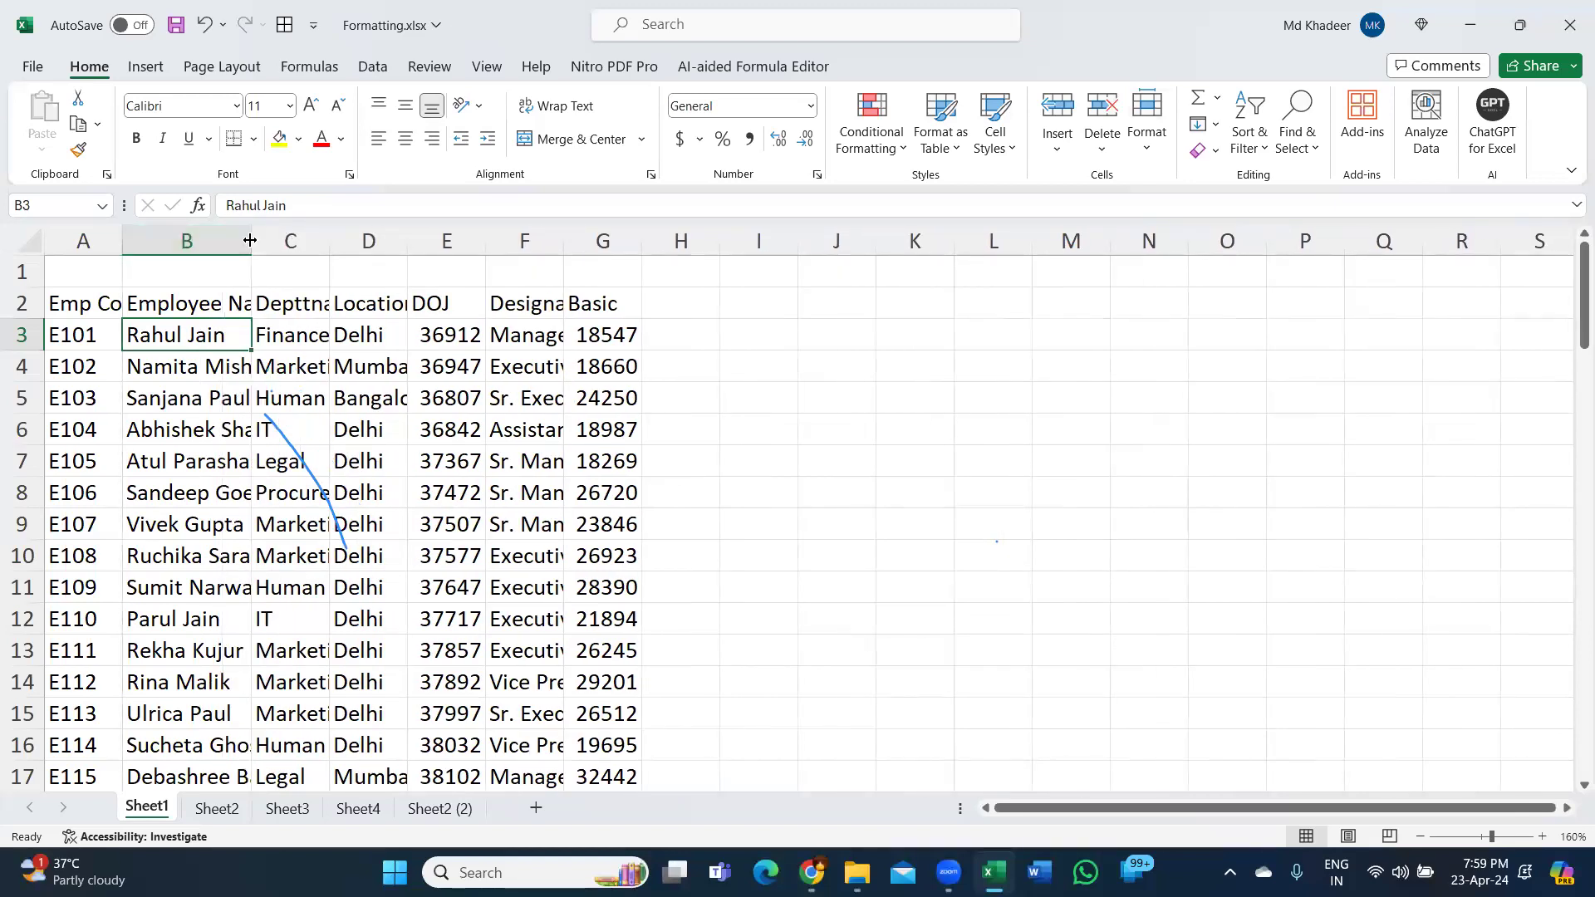
mouse_move(249, 240)
left_mouse_down()
mouse_move(230, 240)
mouse_move(261, 238)
left_mouse_up()
left_click(261, 238)
left_click(260, 237)
left_click(261, 237)
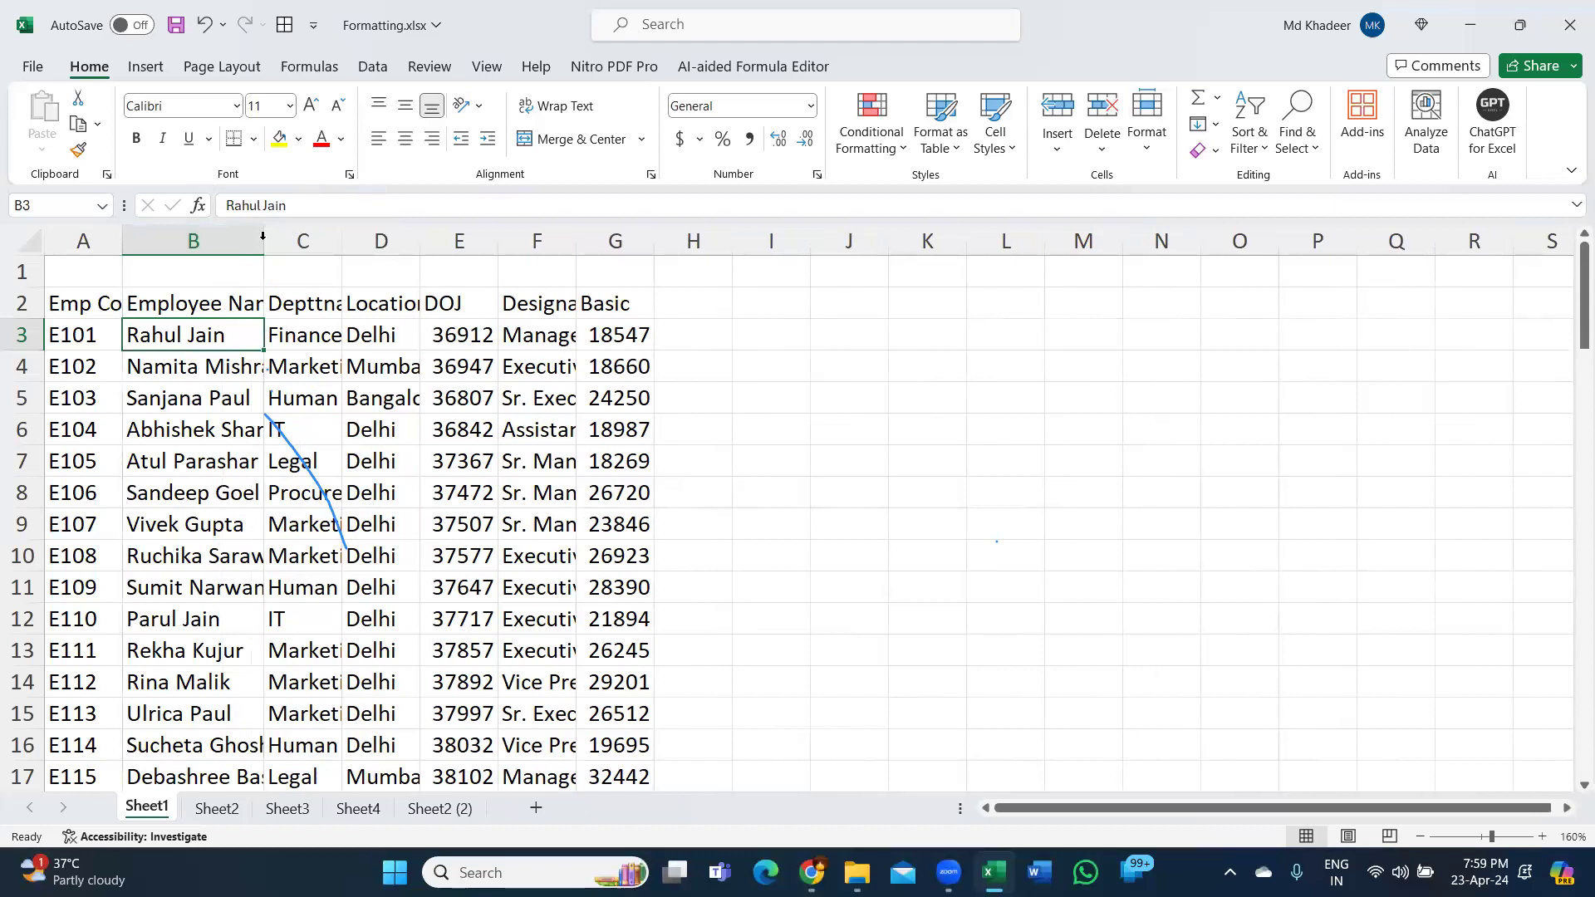
AutoFit the Employee Name and Depttname columns to their longest entries.
double_click(263, 240)
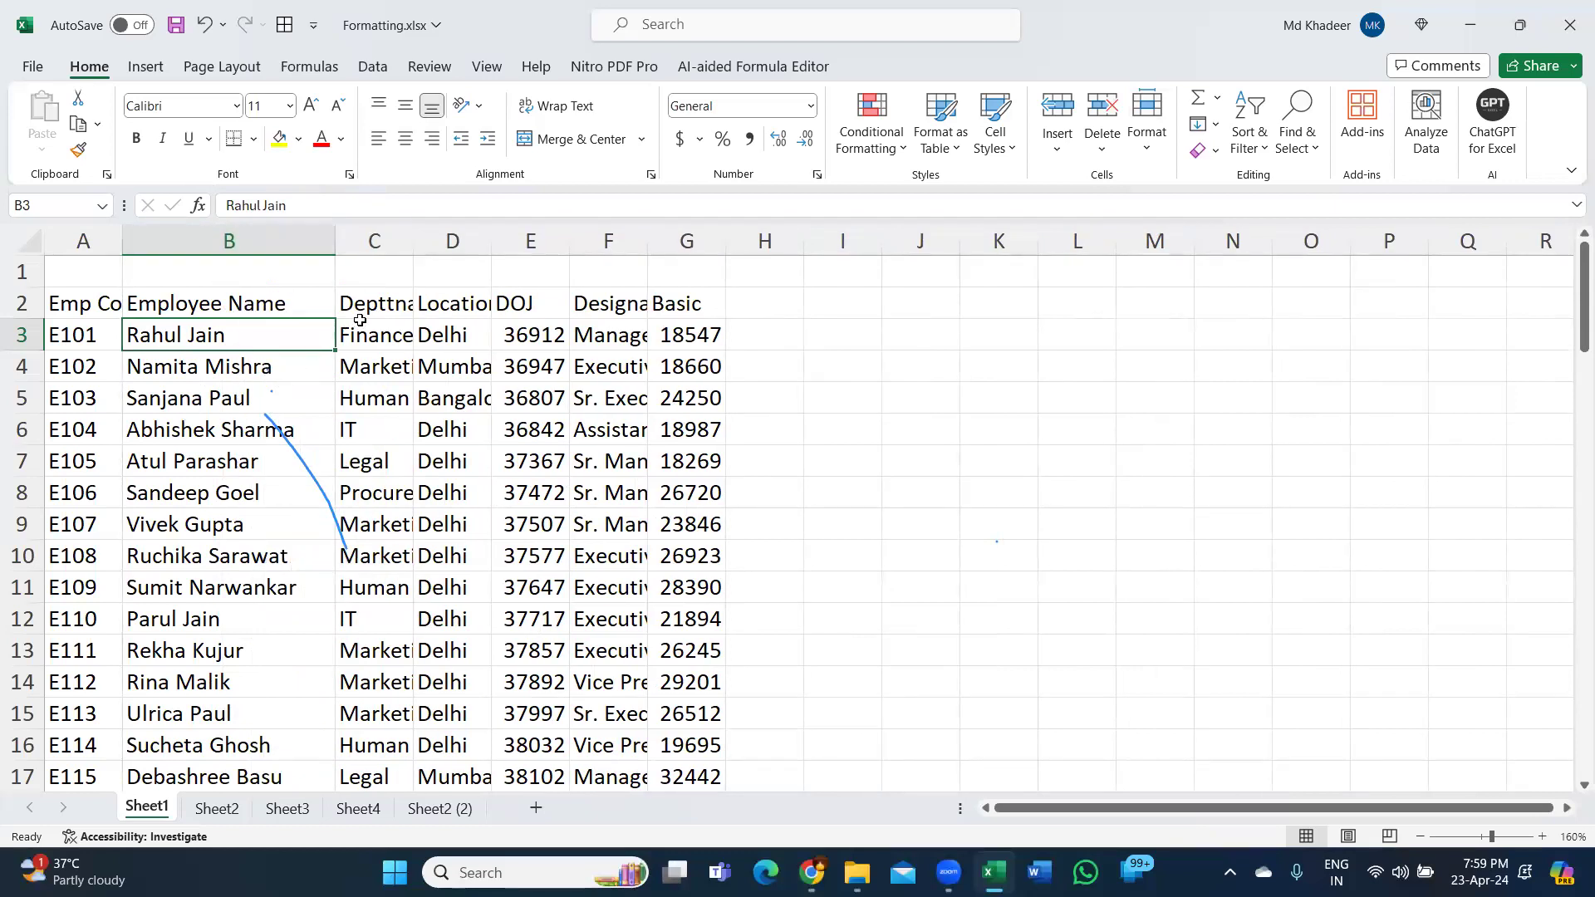
double_click(412, 240)
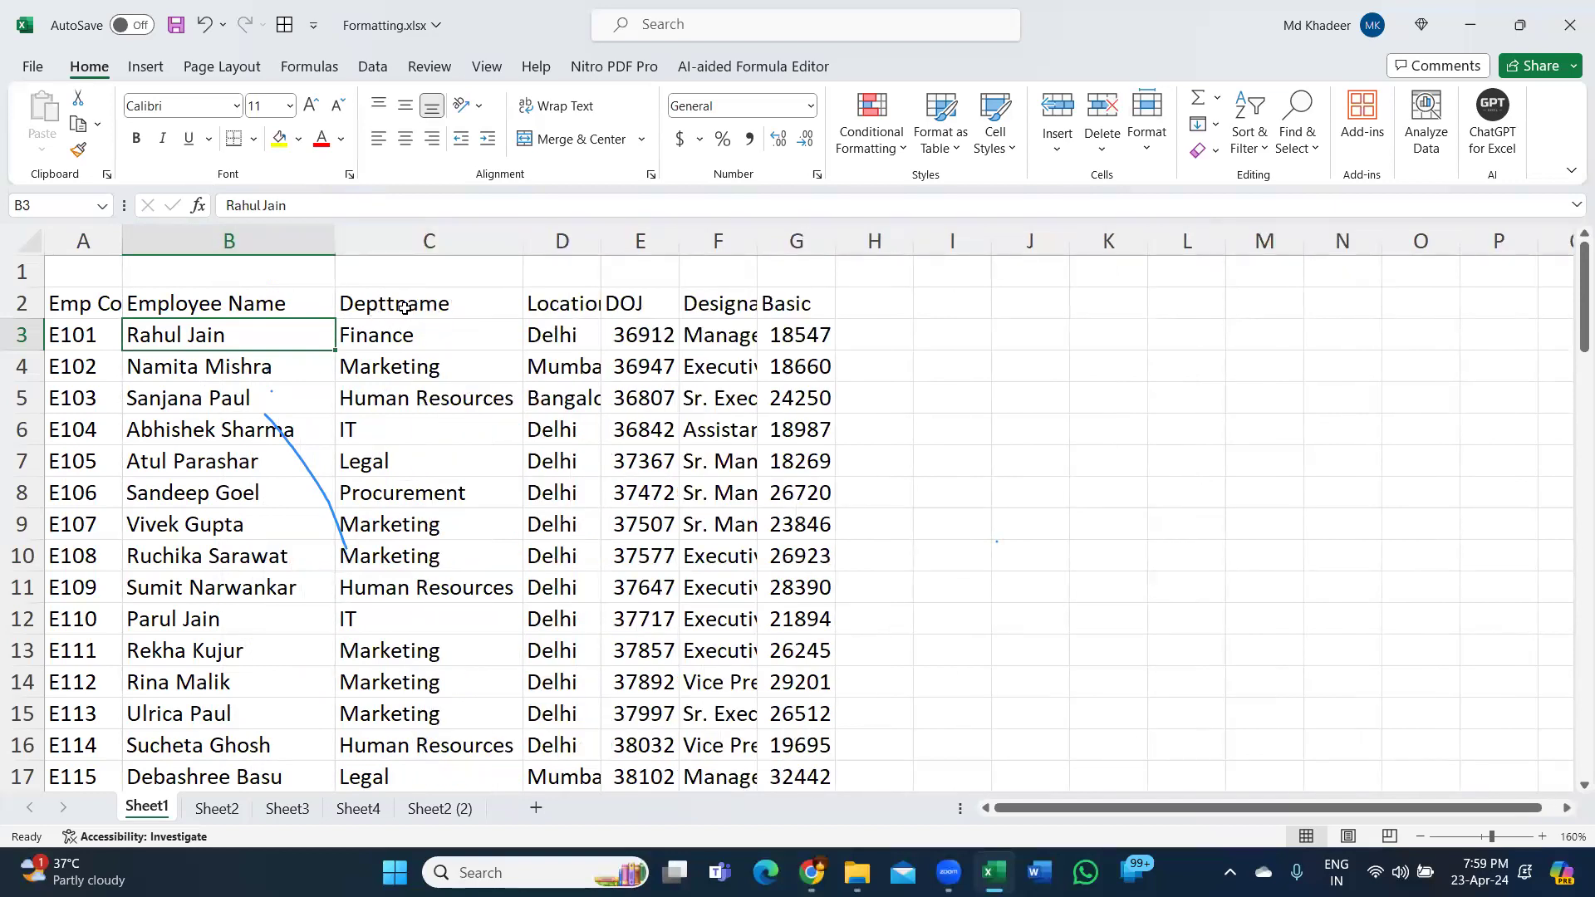
left_click_drag(86, 319, 790, 310)
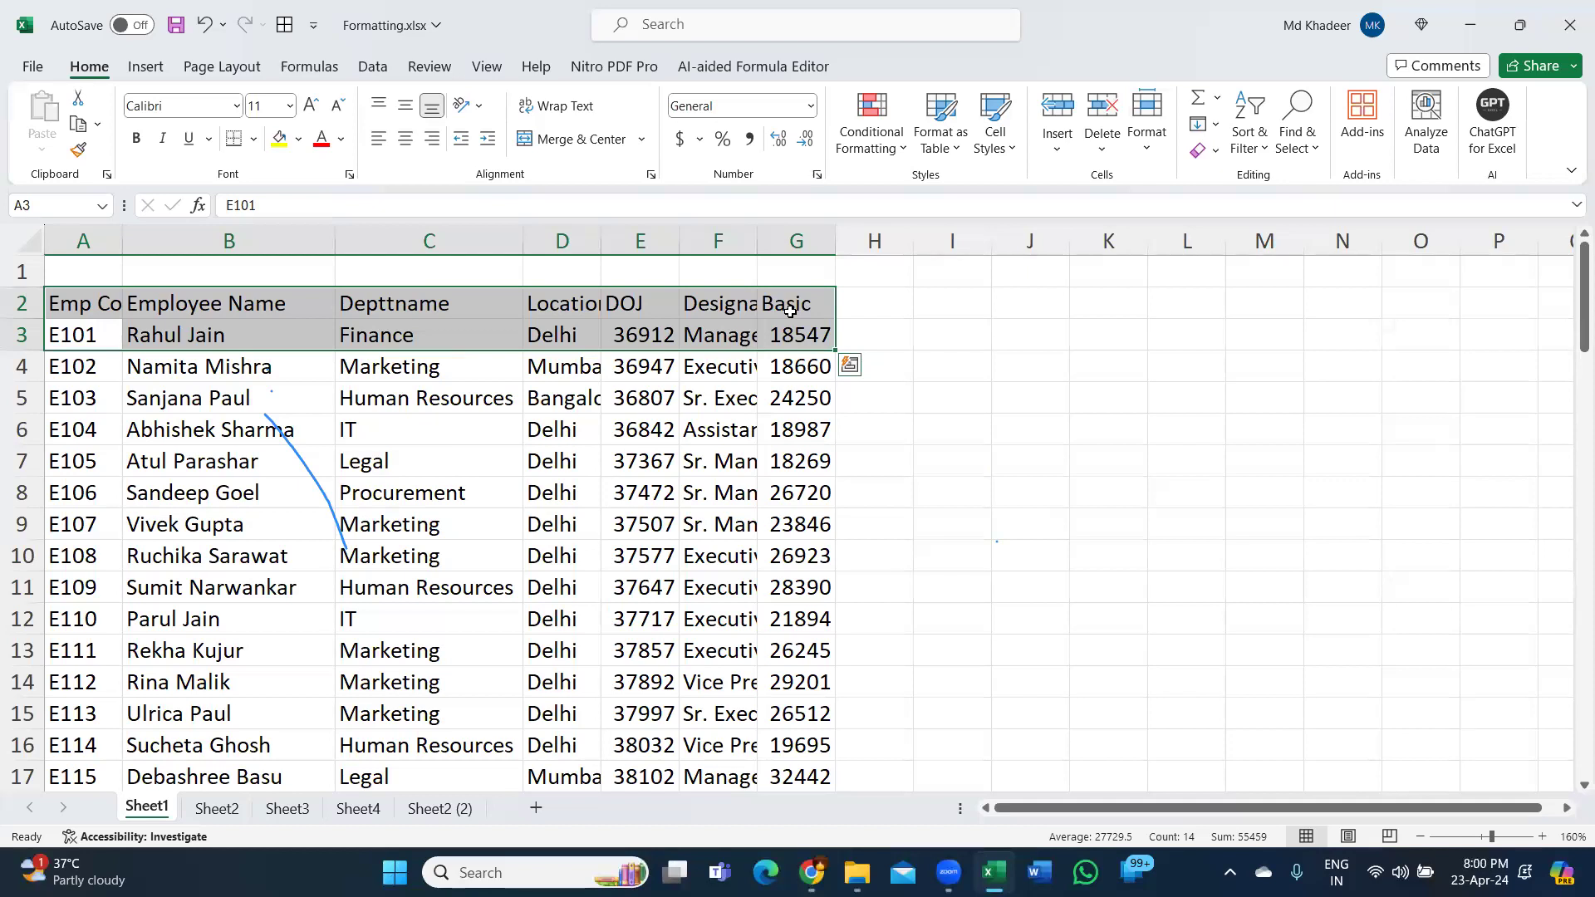
Undo the column width changes and select the entire worksheet.
left_click(257, 340)
key("ctrl+z")
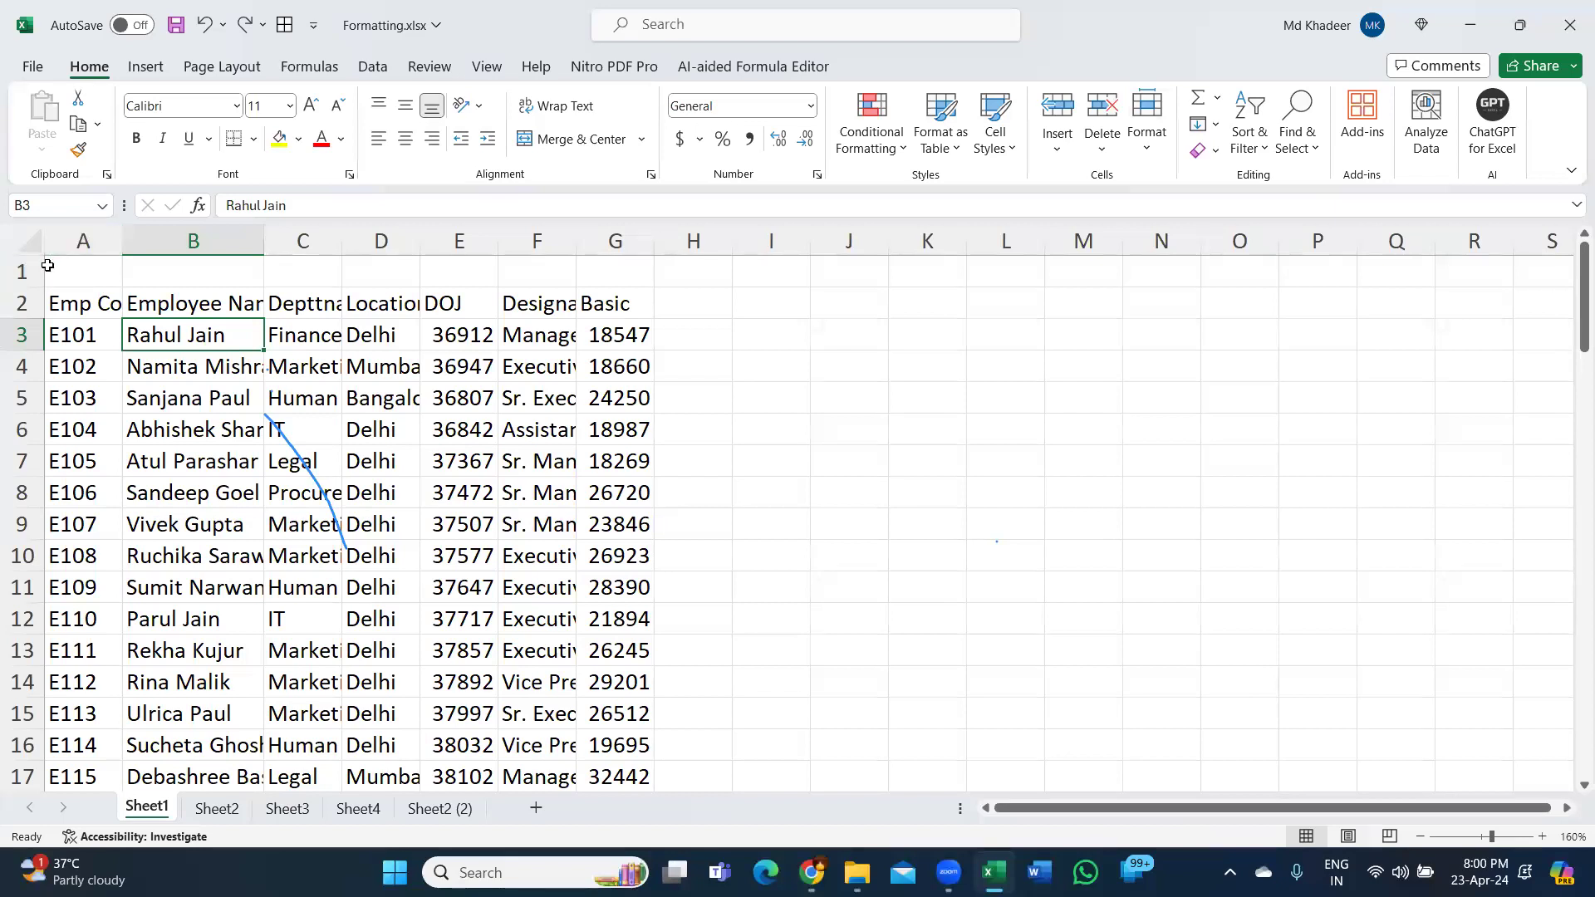
key("ctrl")
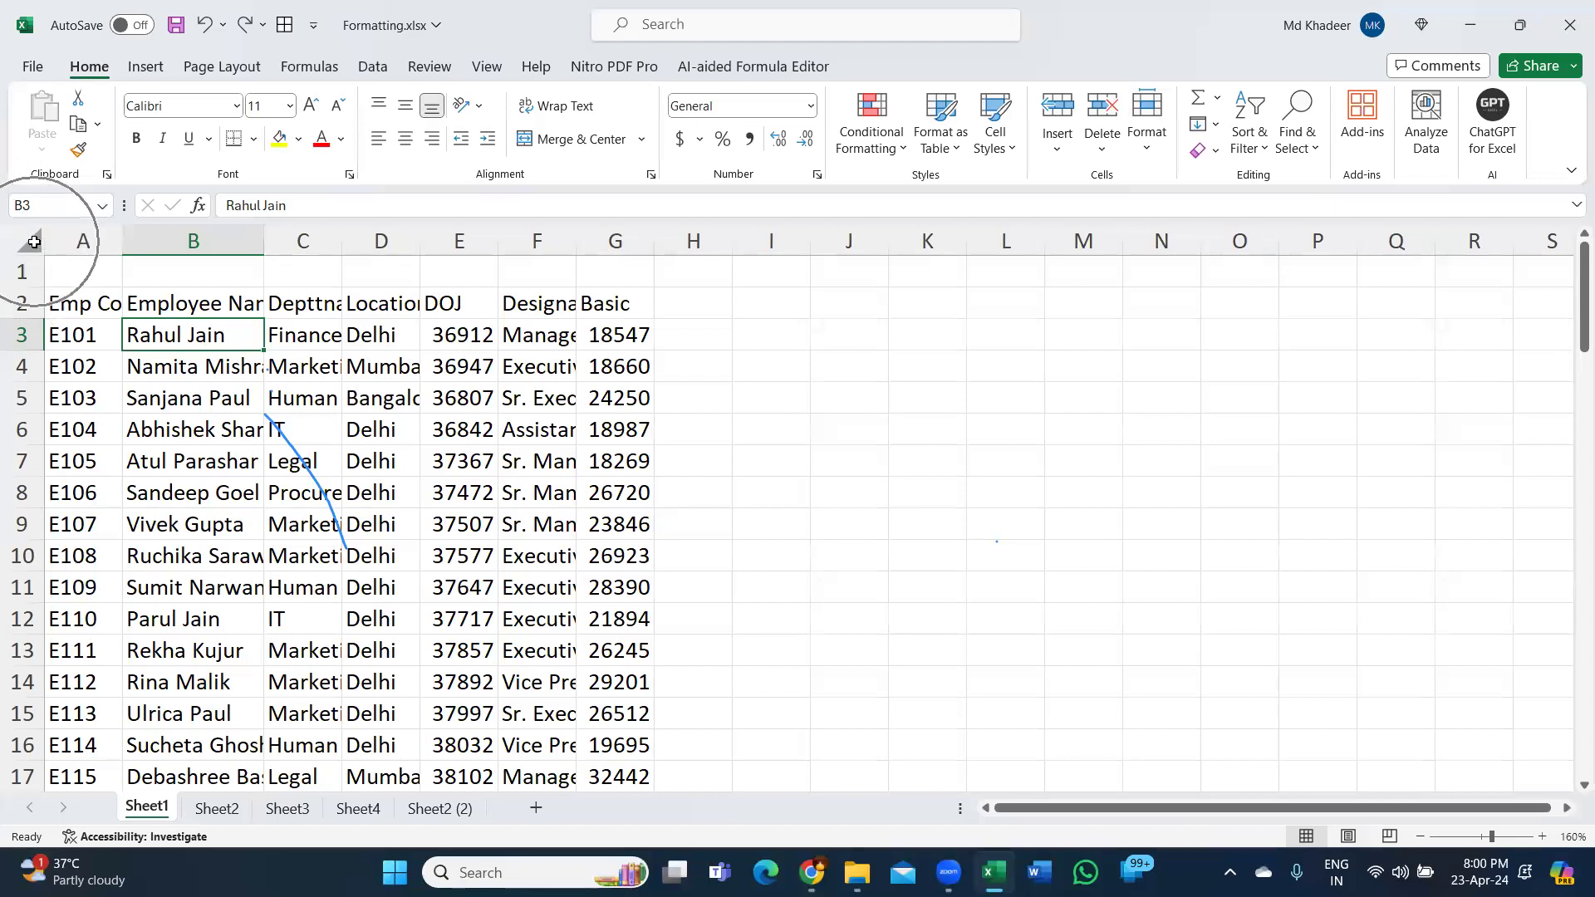
left_click(32, 242)
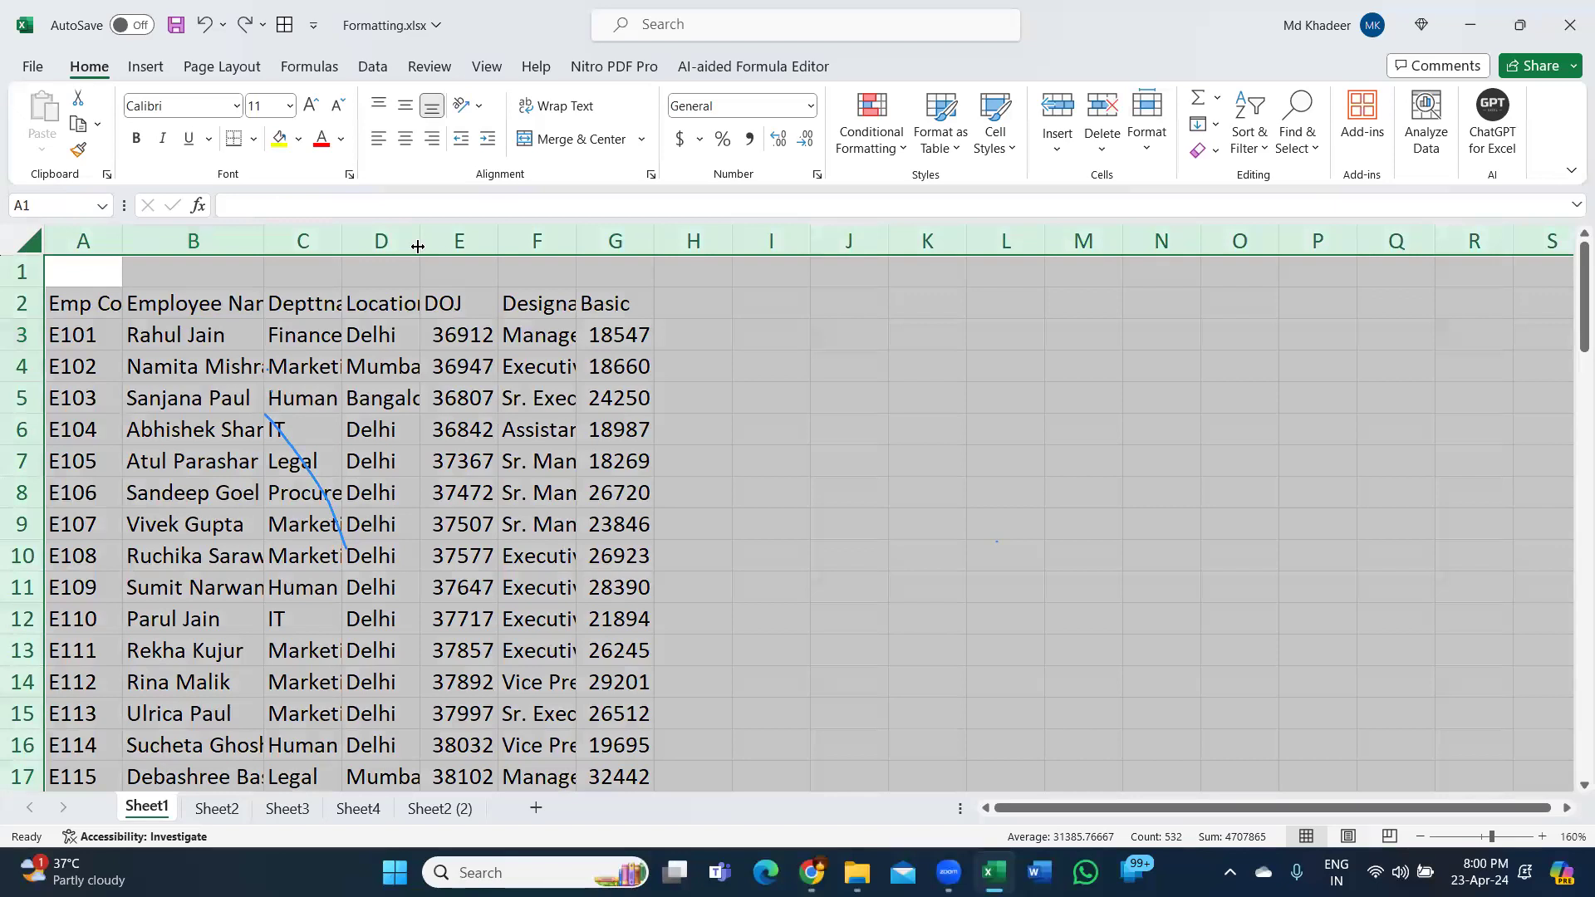
AutoFit every column at once from the whole-sheet selection, then deselect it.
double_click(418, 246)
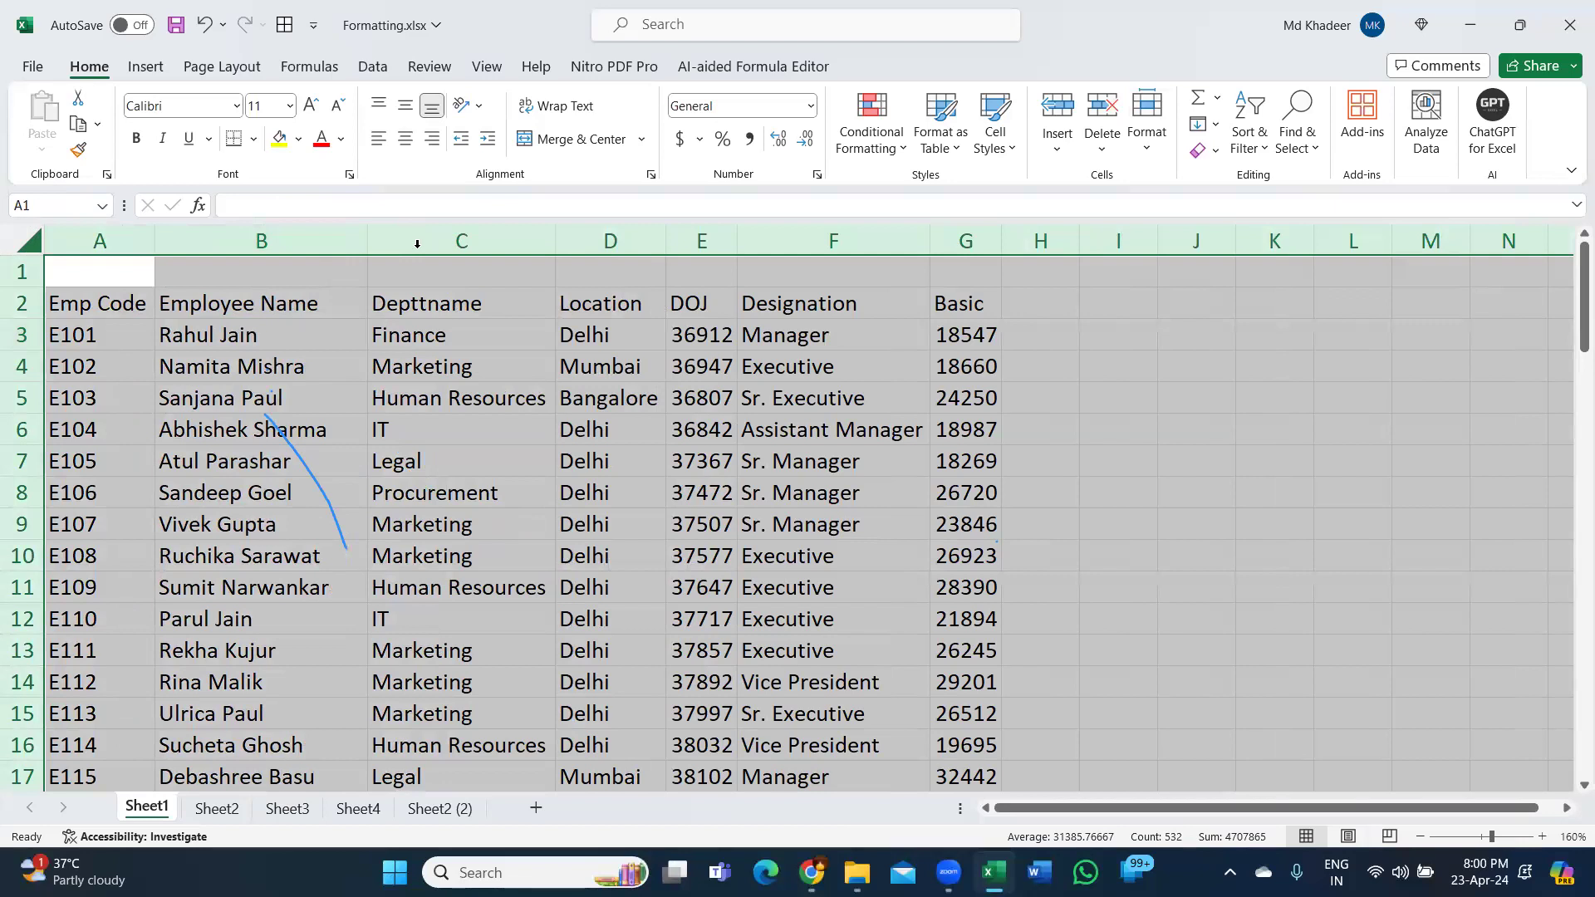
left_click(349, 334)
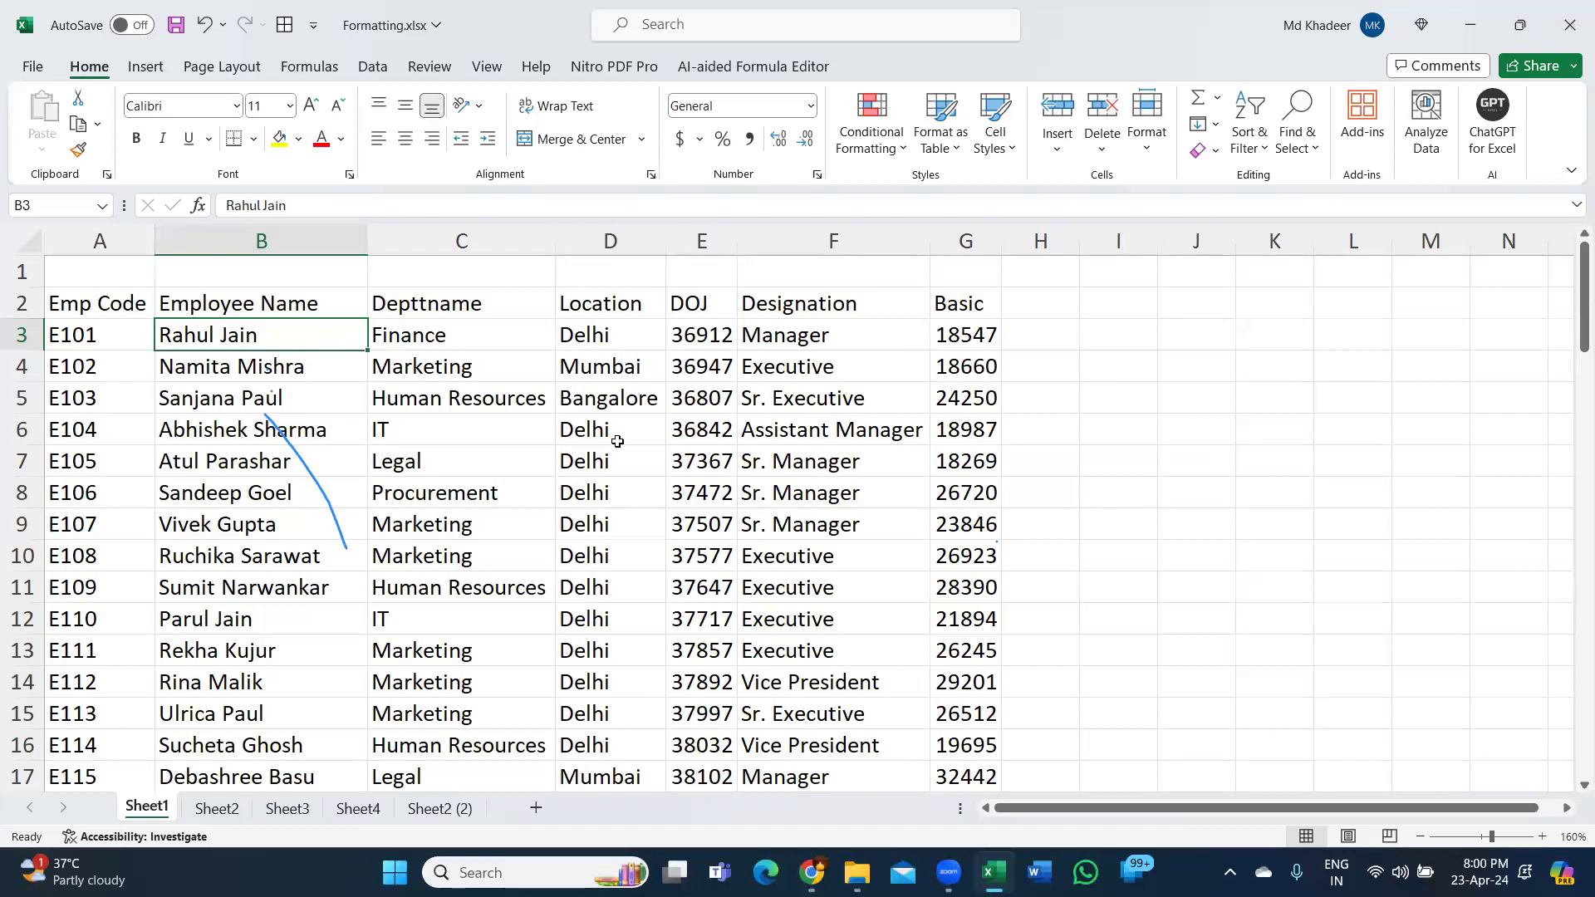
Select the whole employee table with Ctrl+A, compared with whole-sheet selection from an empty cell.
left_click(499, 493)
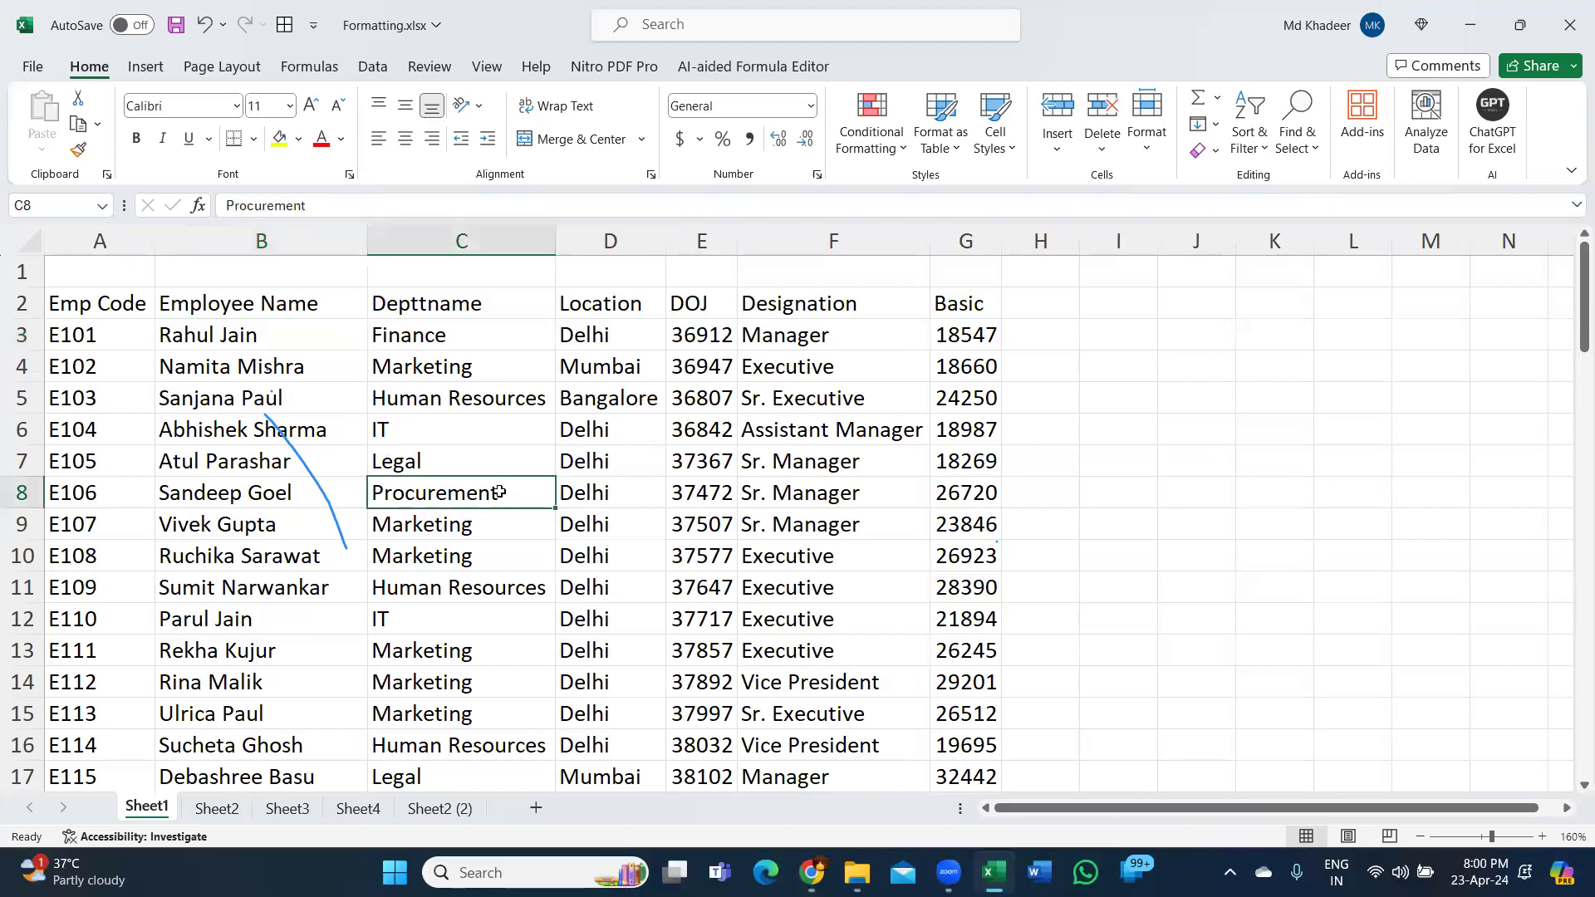
key("ctrl+a")
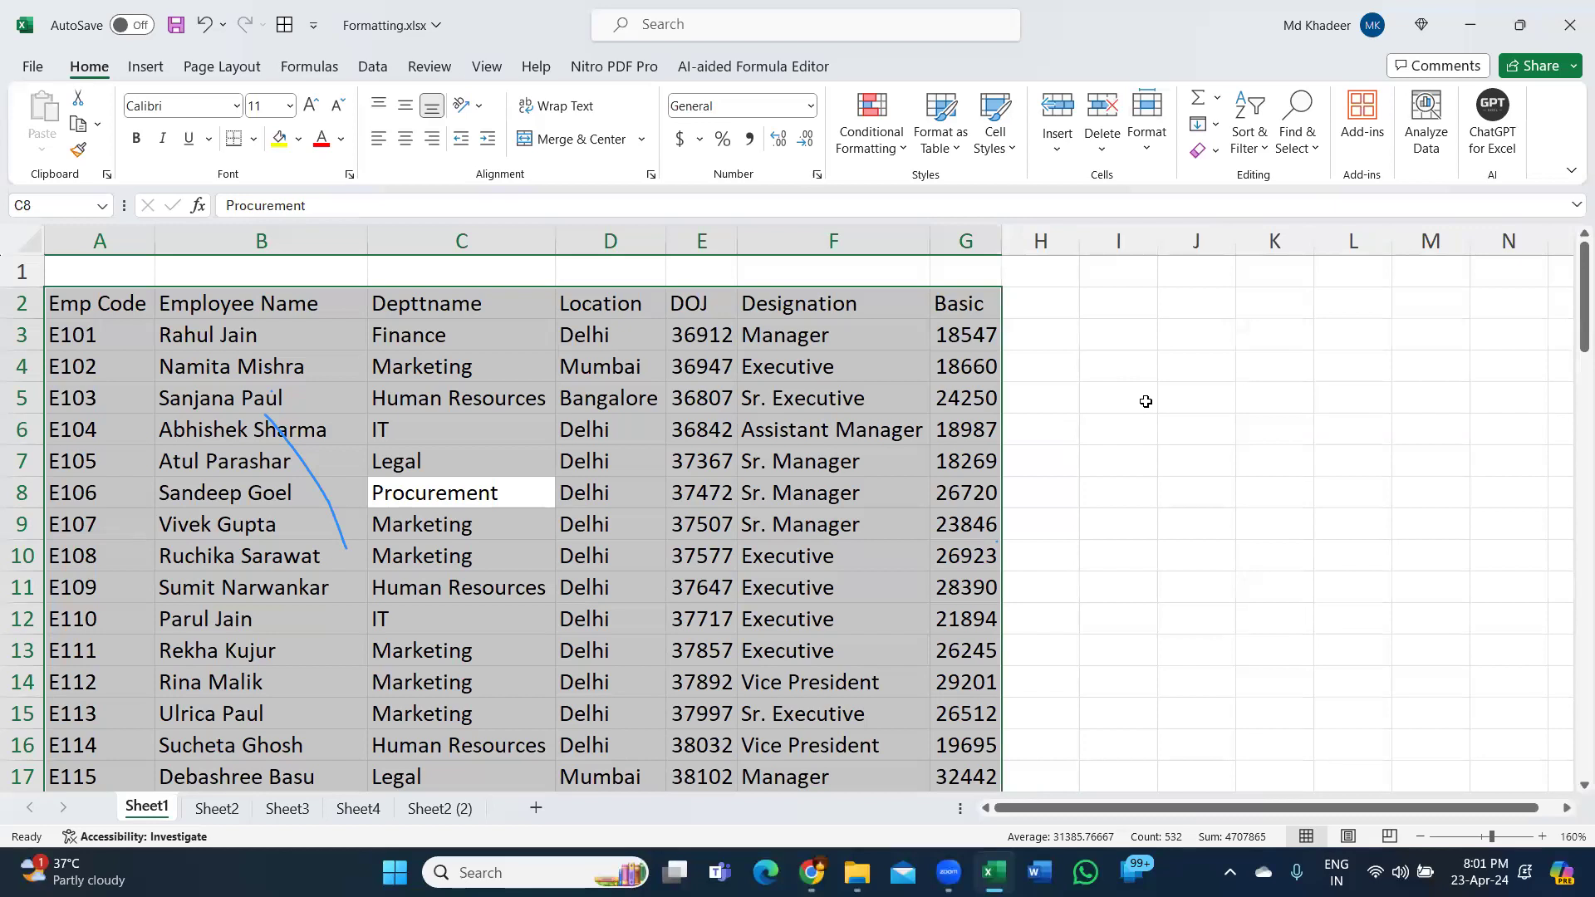
left_click(1119, 410)
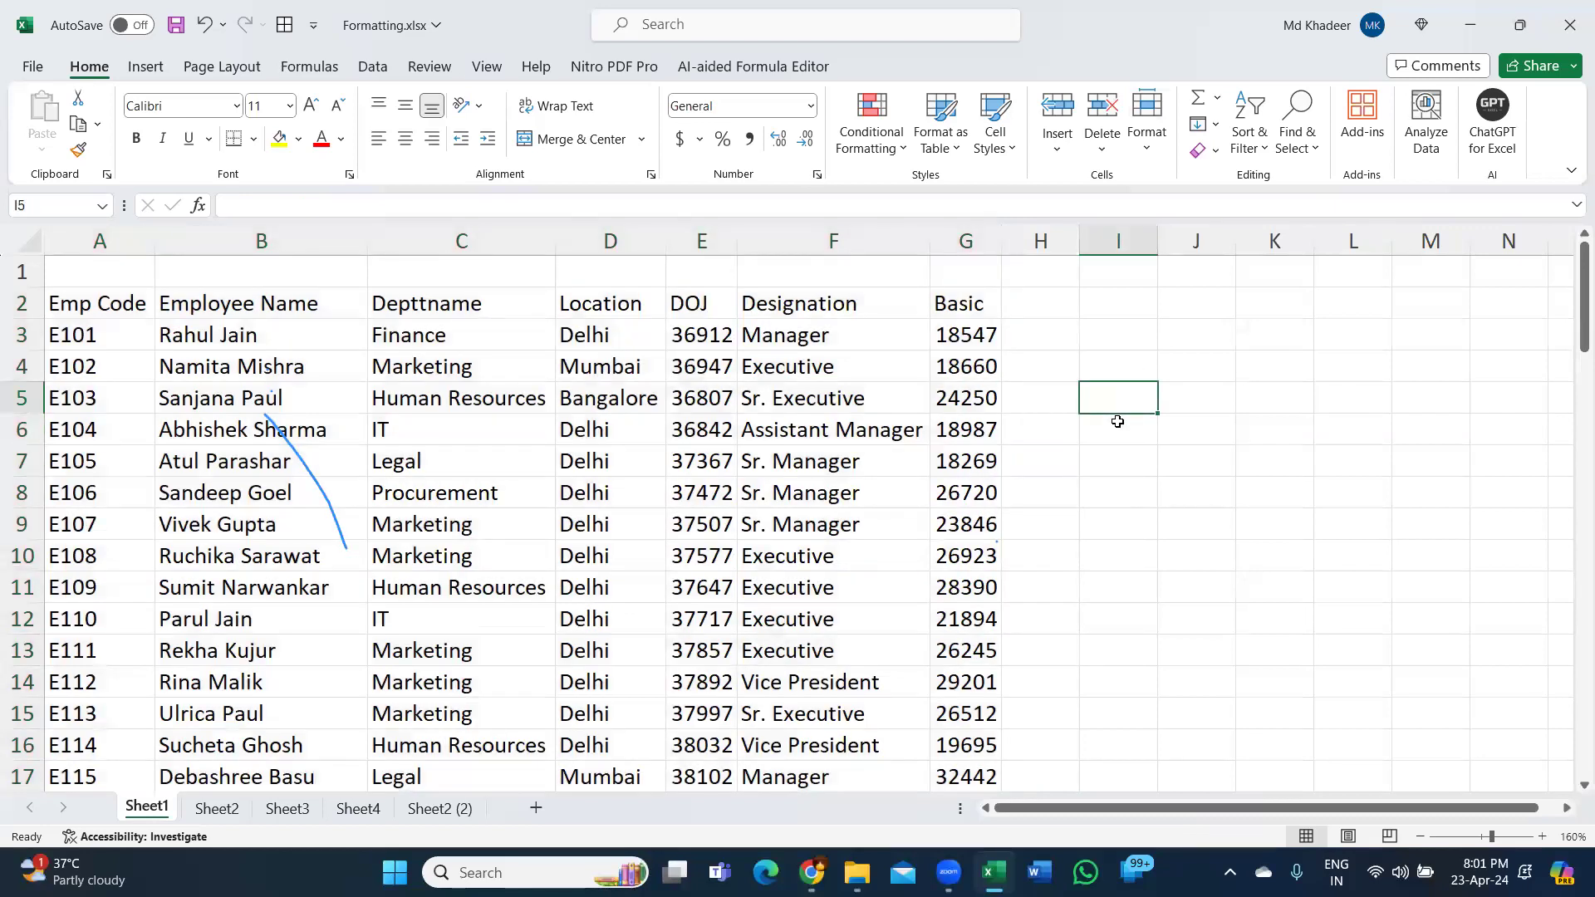
key("ctrl+a")
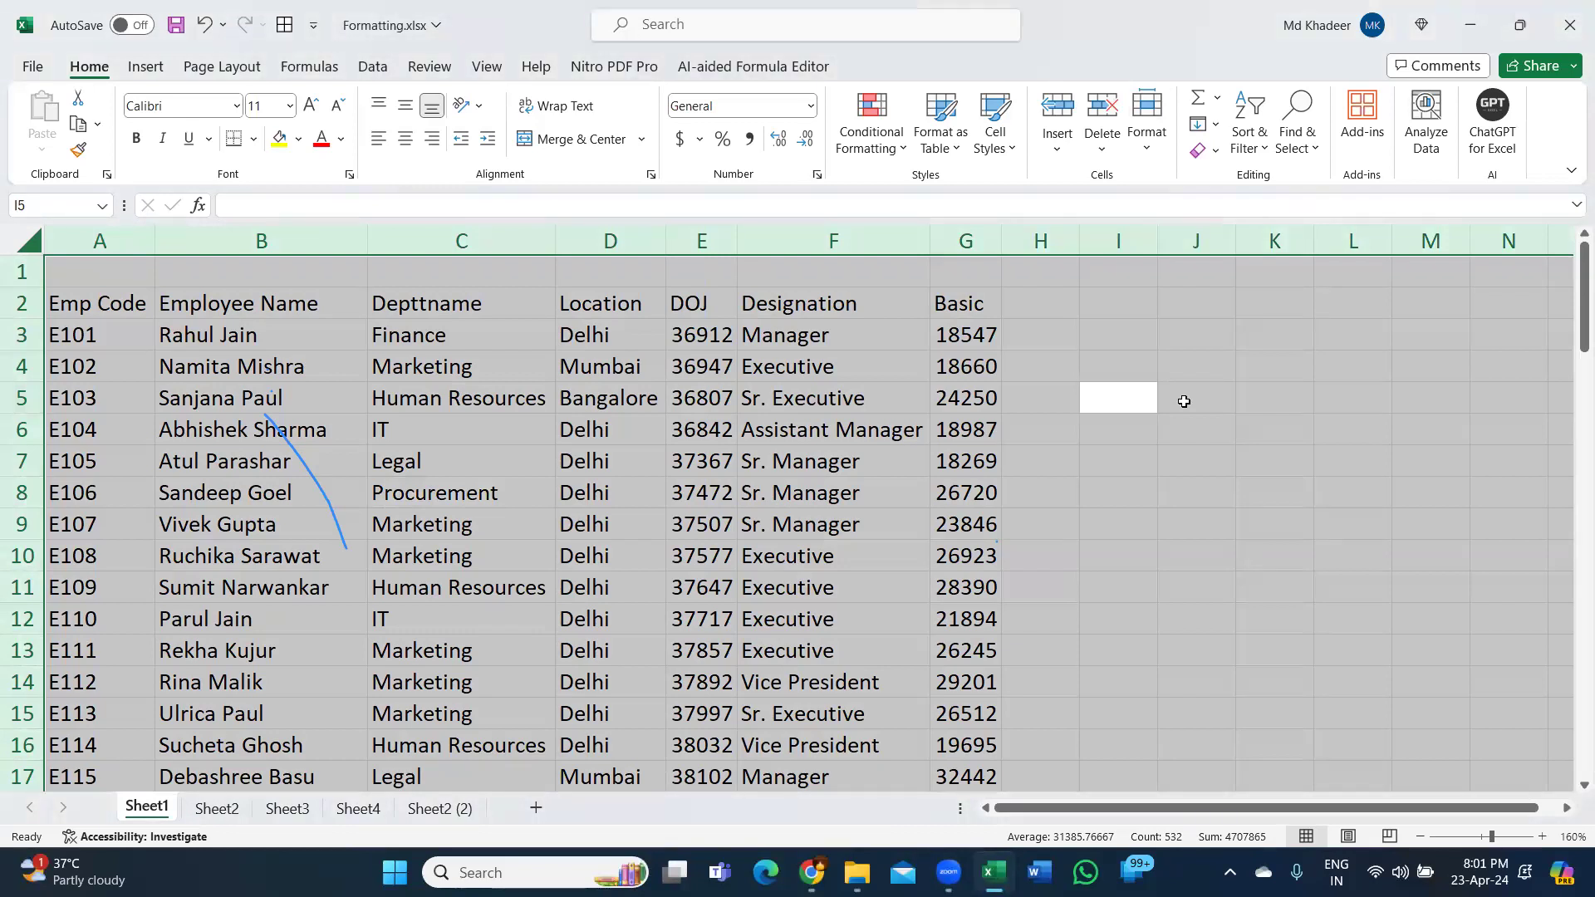
left_click(595, 523)
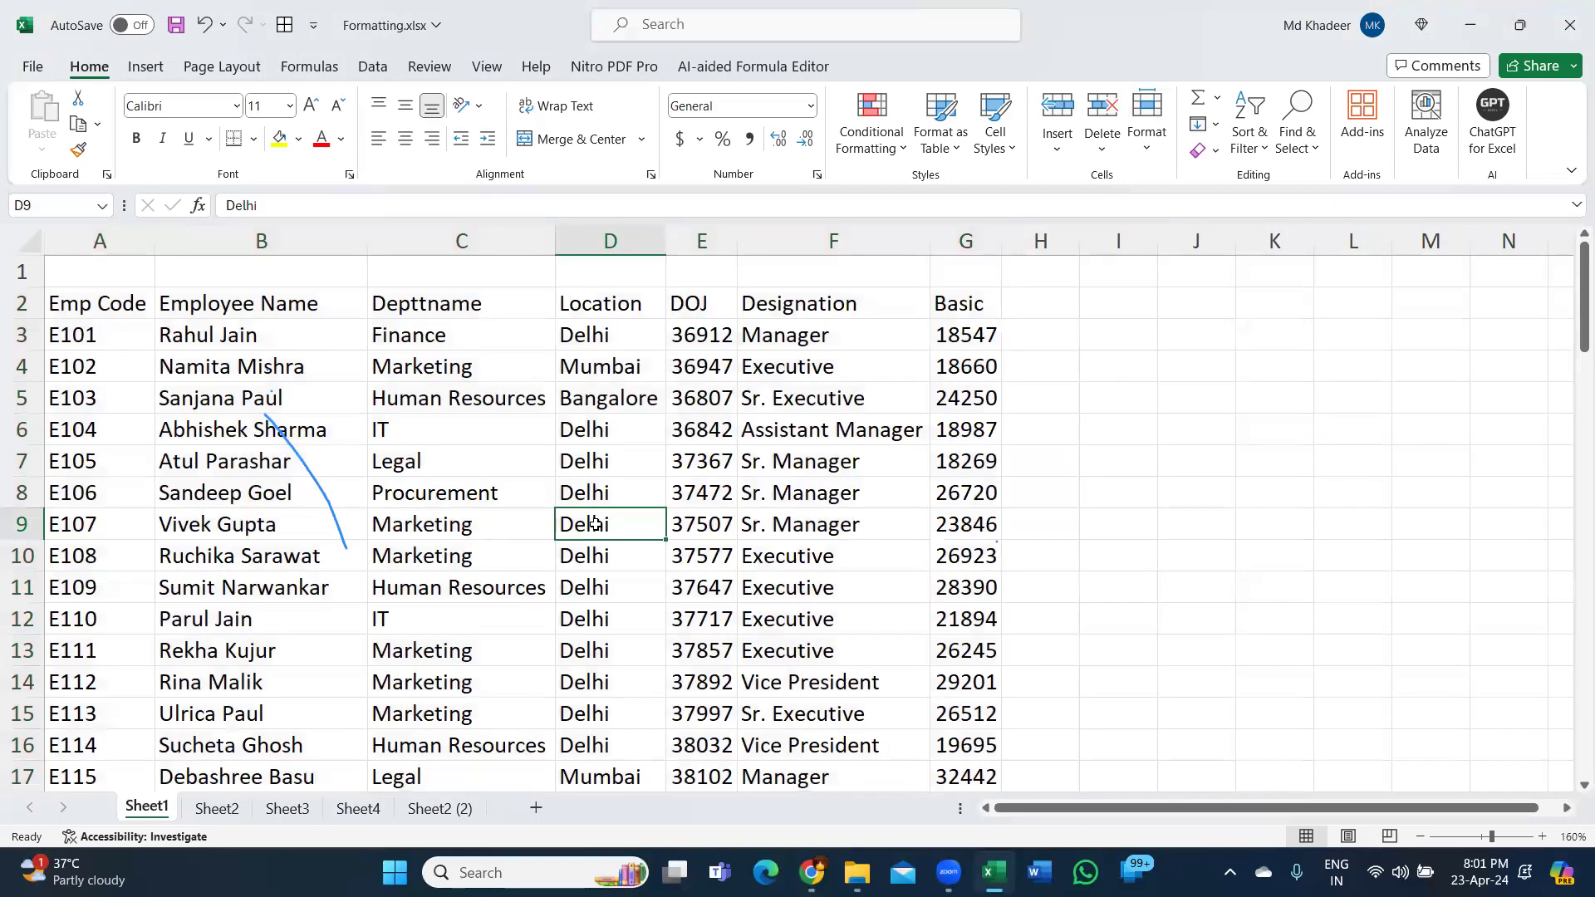
key("ctrl+a")
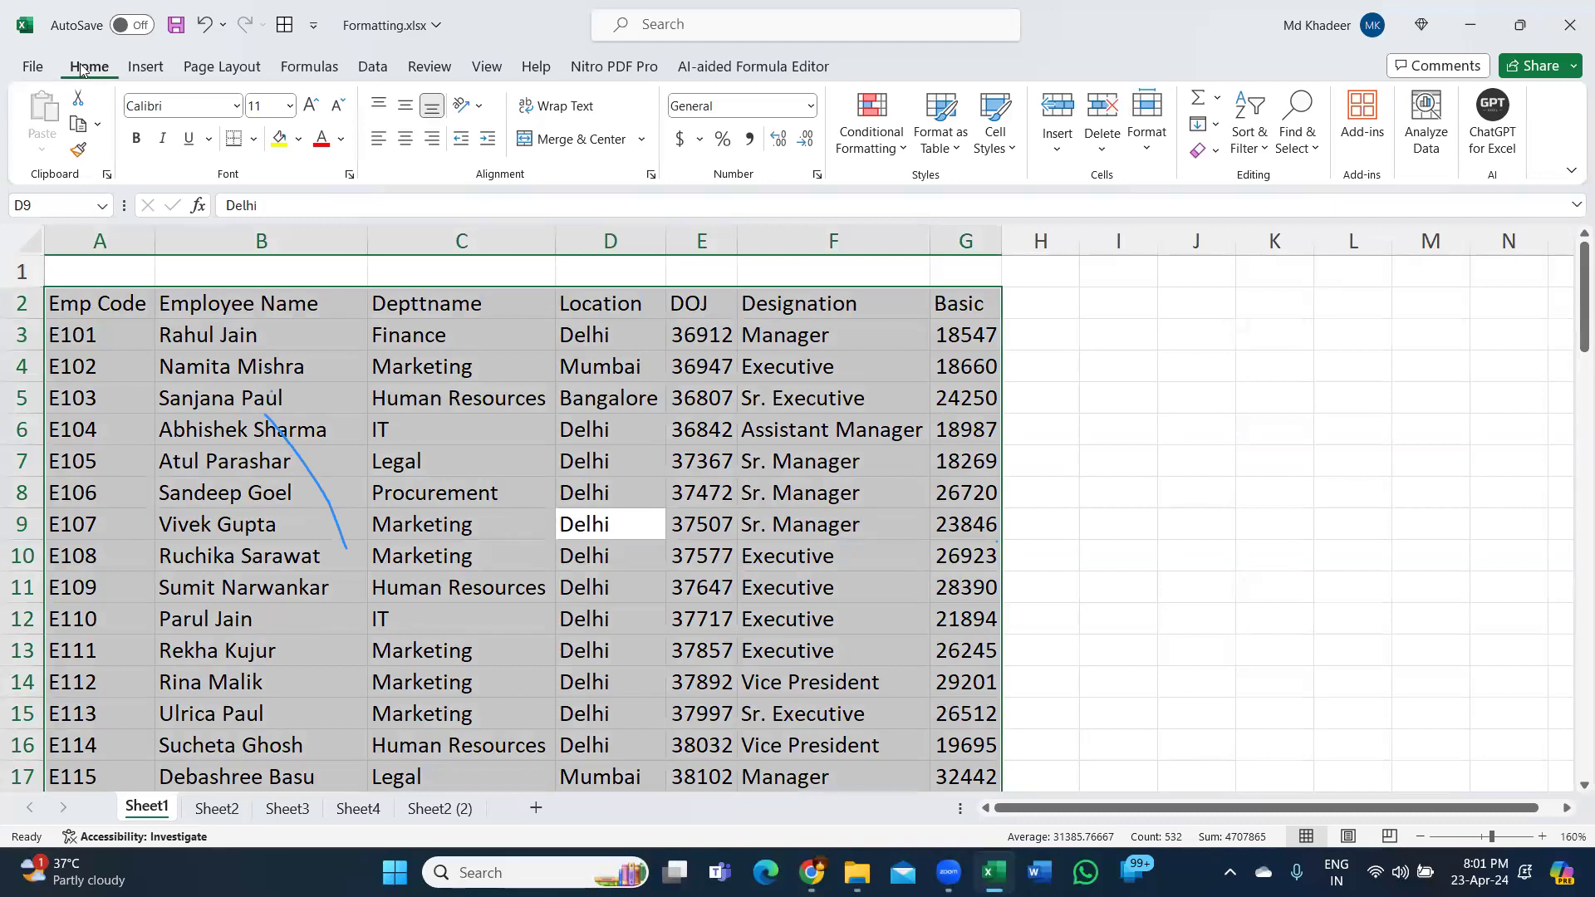
Apply All Borders to the table, remove them with No Border, then show KeyTips.
left_click(254, 139)
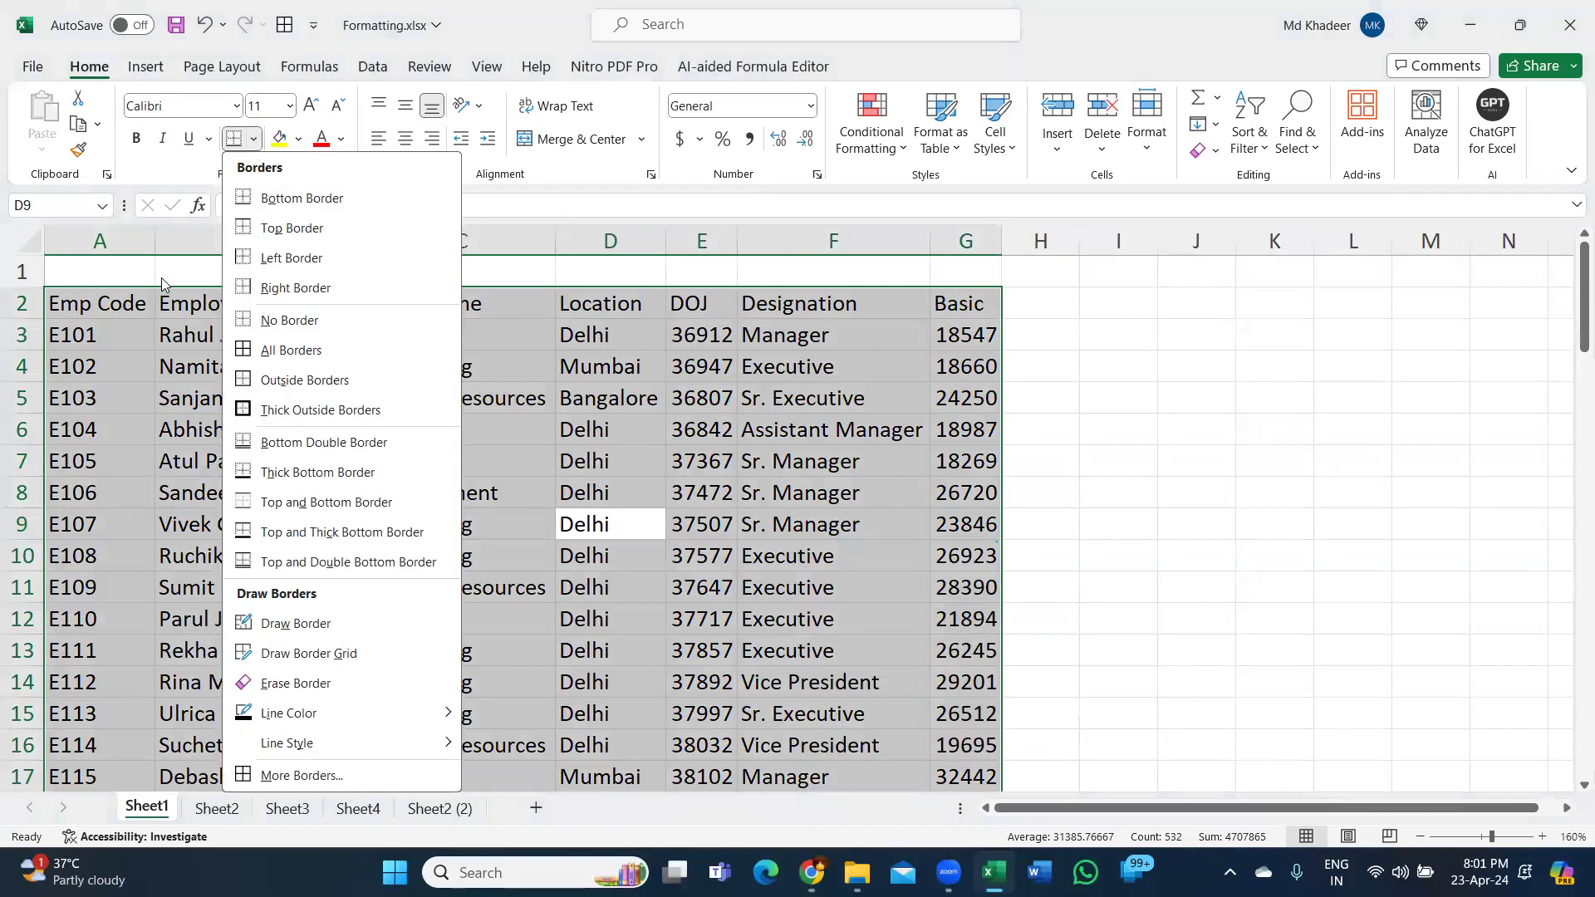
left_click(307, 352)
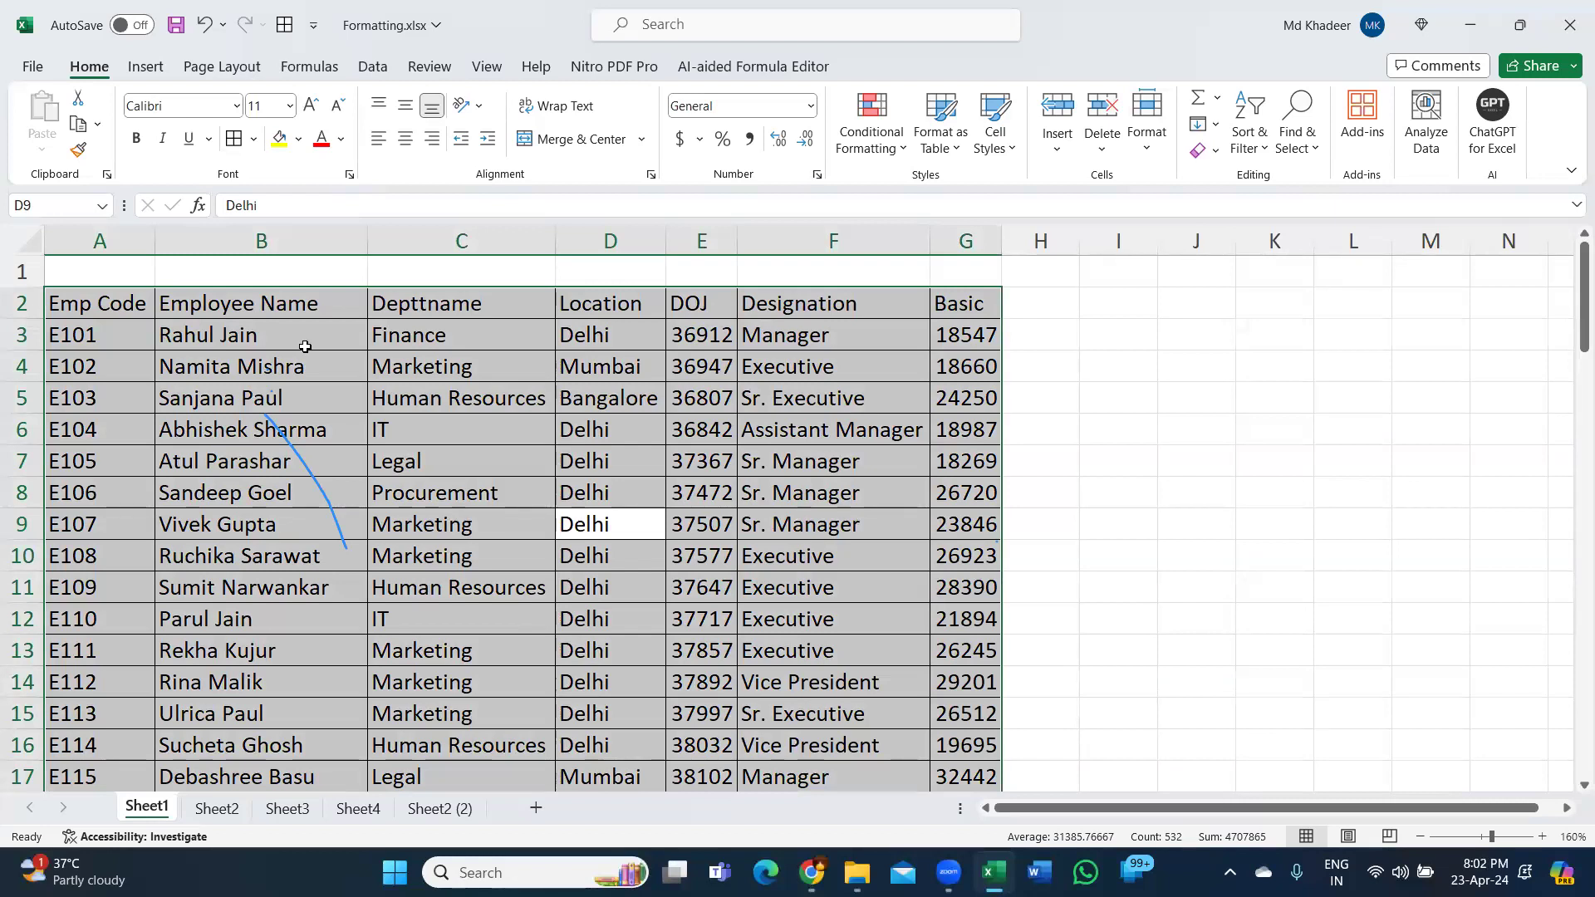
left_click(255, 142)
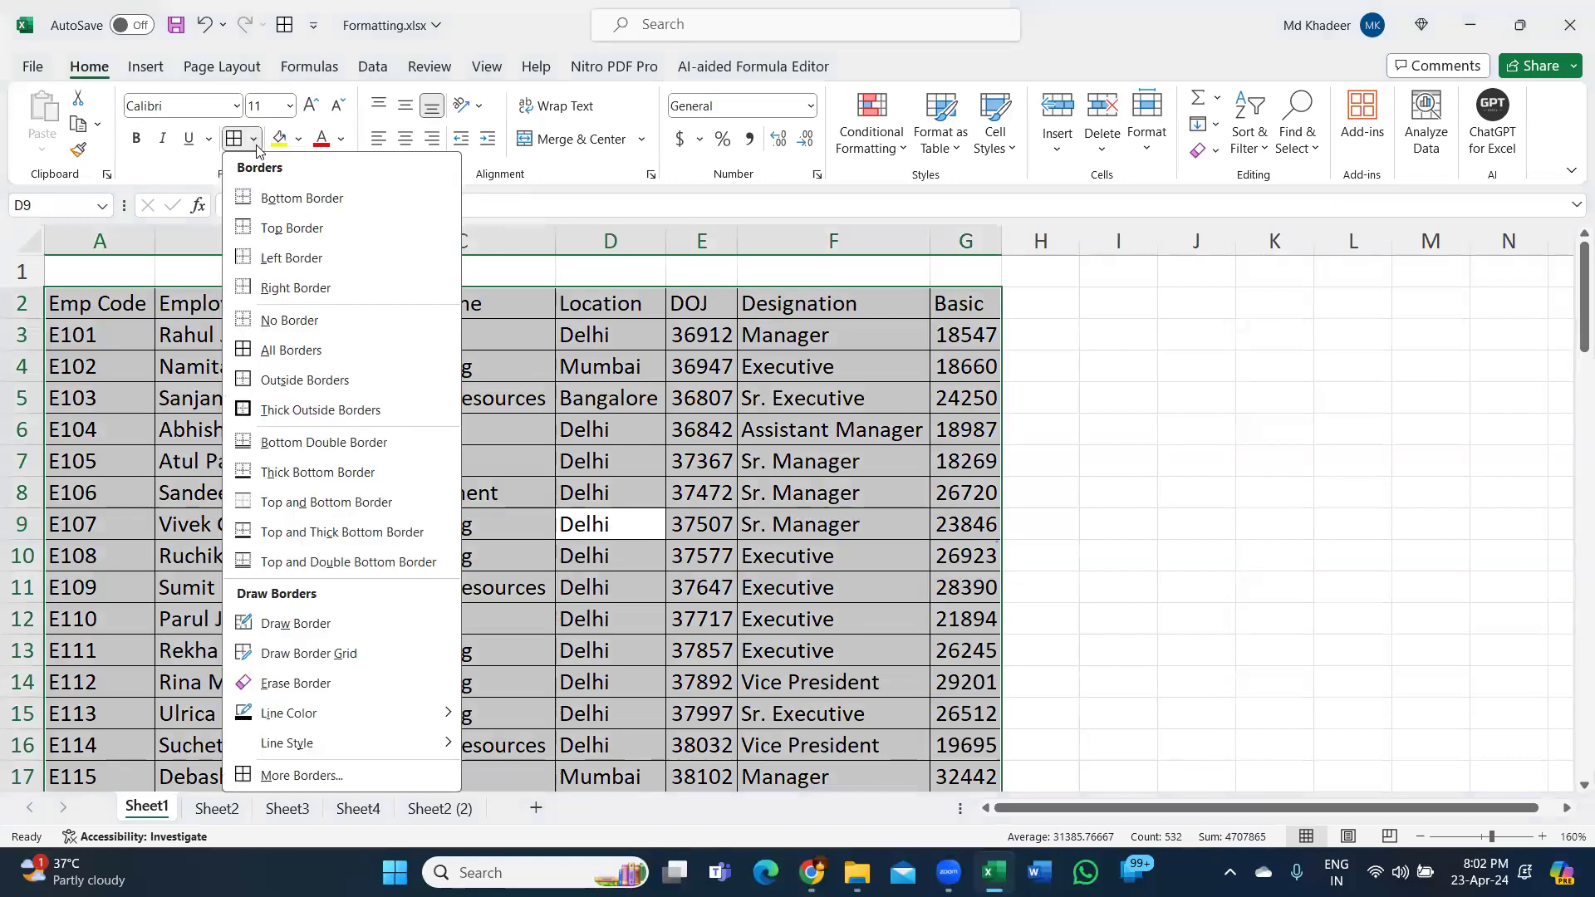
left_click(290, 320)
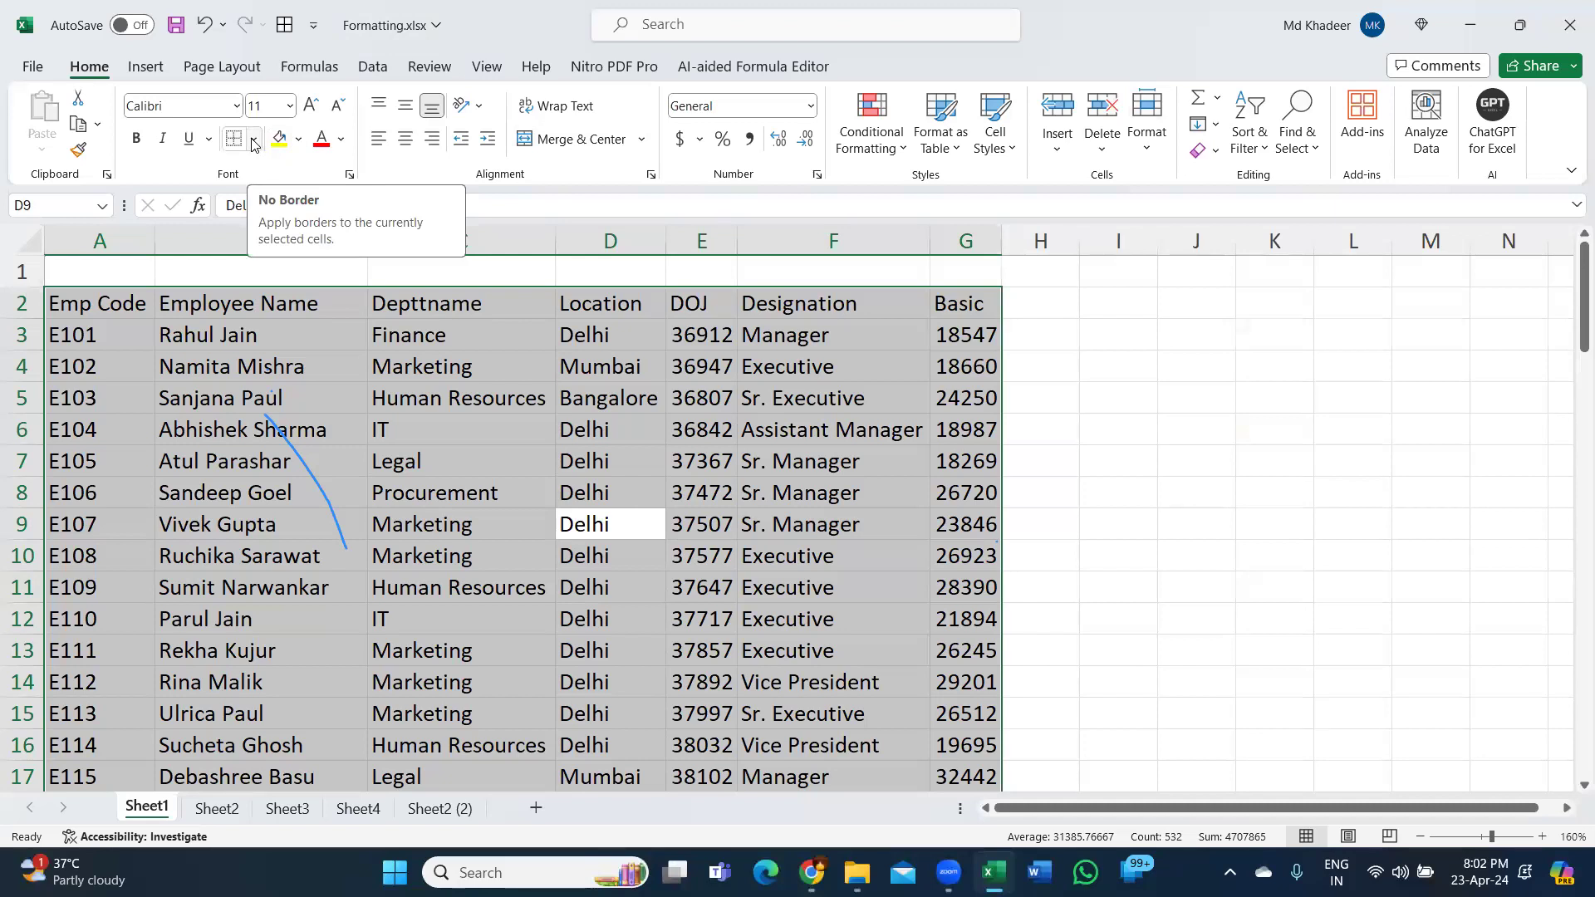
key("alt")
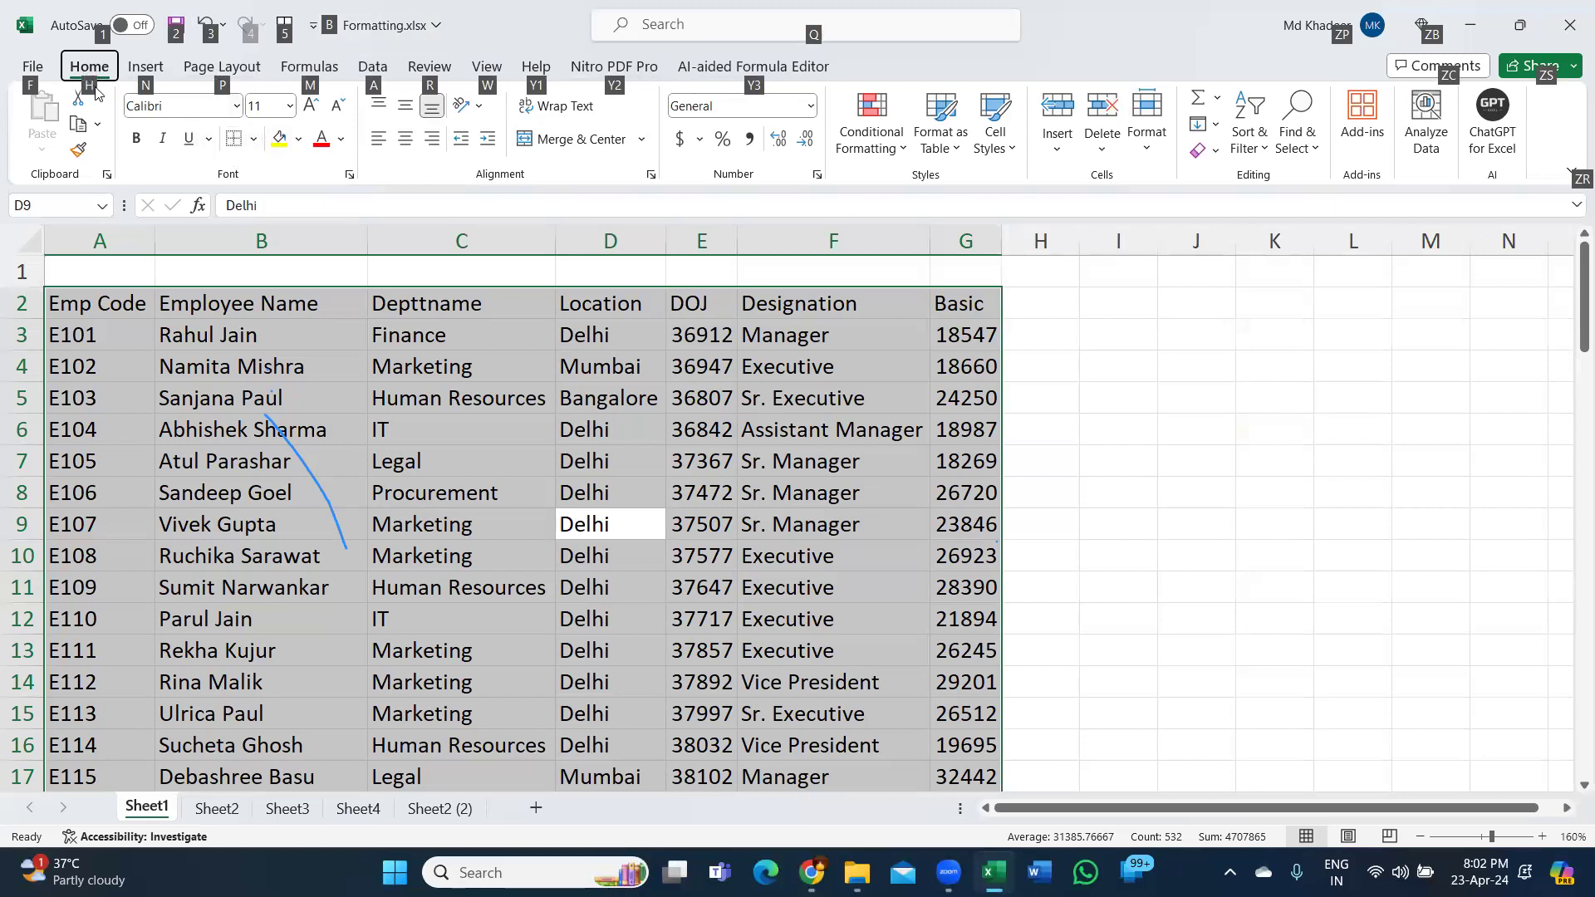
Apply All Borders from the KeyTips border list, then undo it.
key("h")
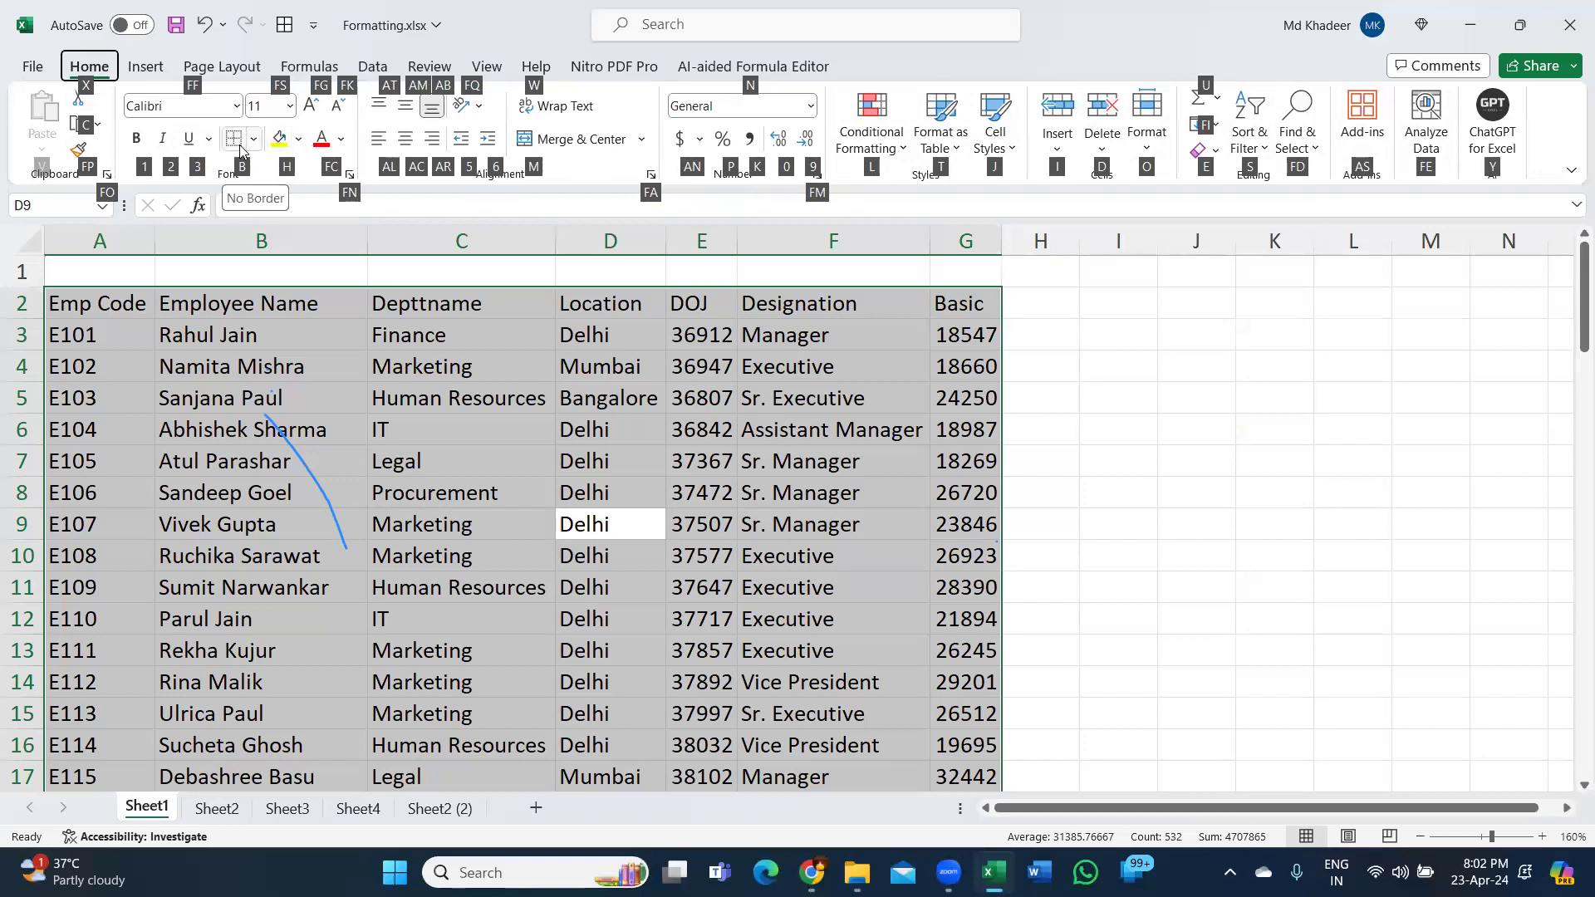
key("b")
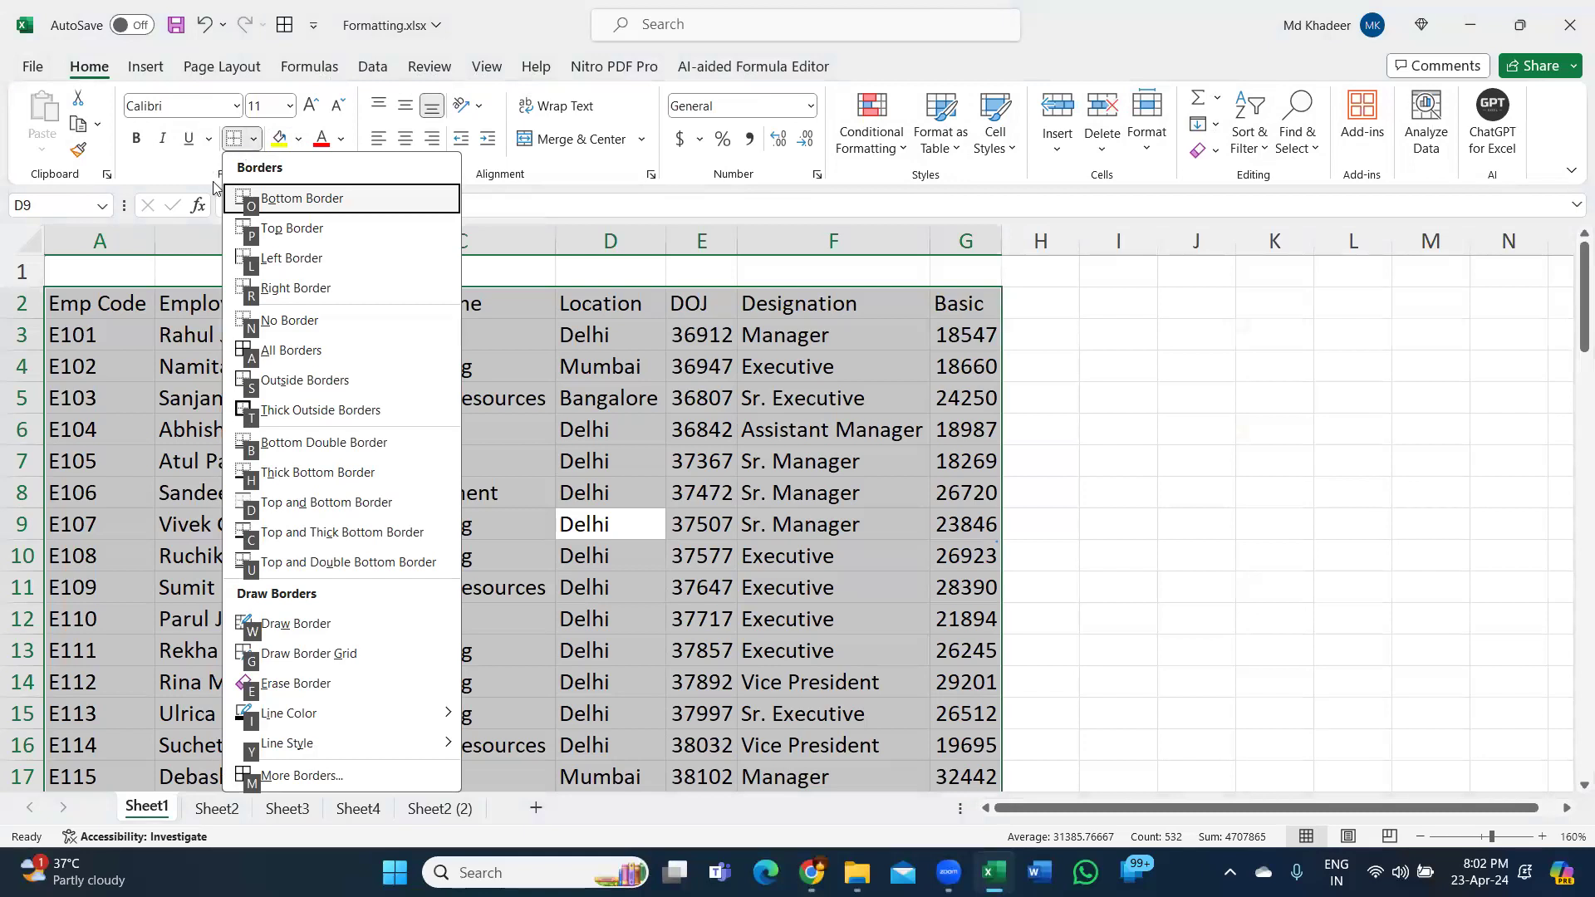
left_click(263, 353)
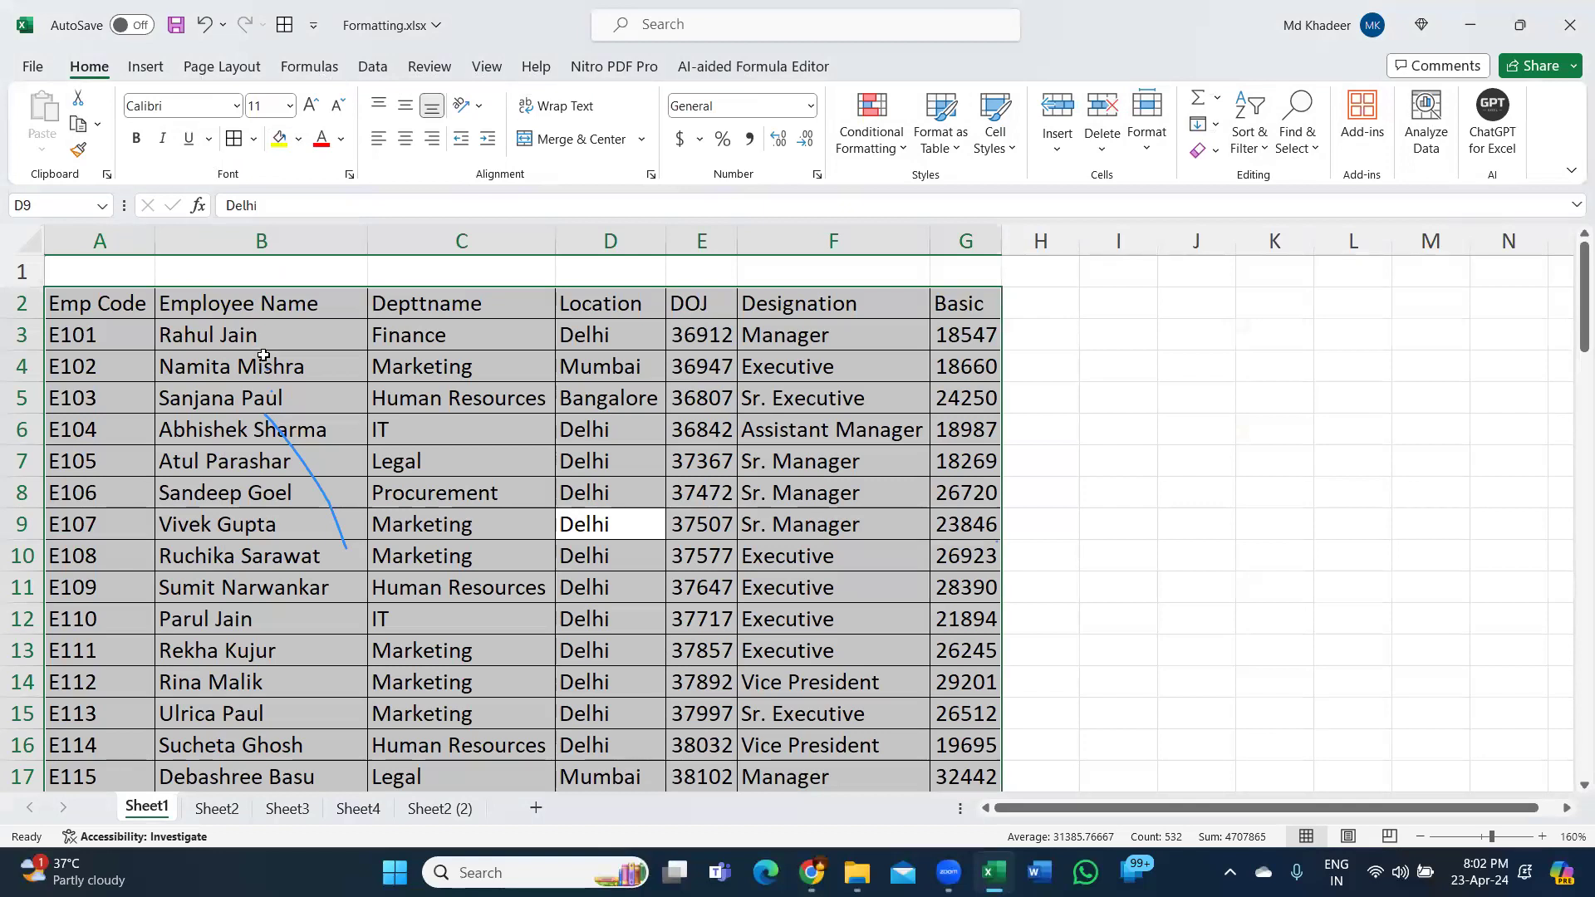
key("ctrl+z")
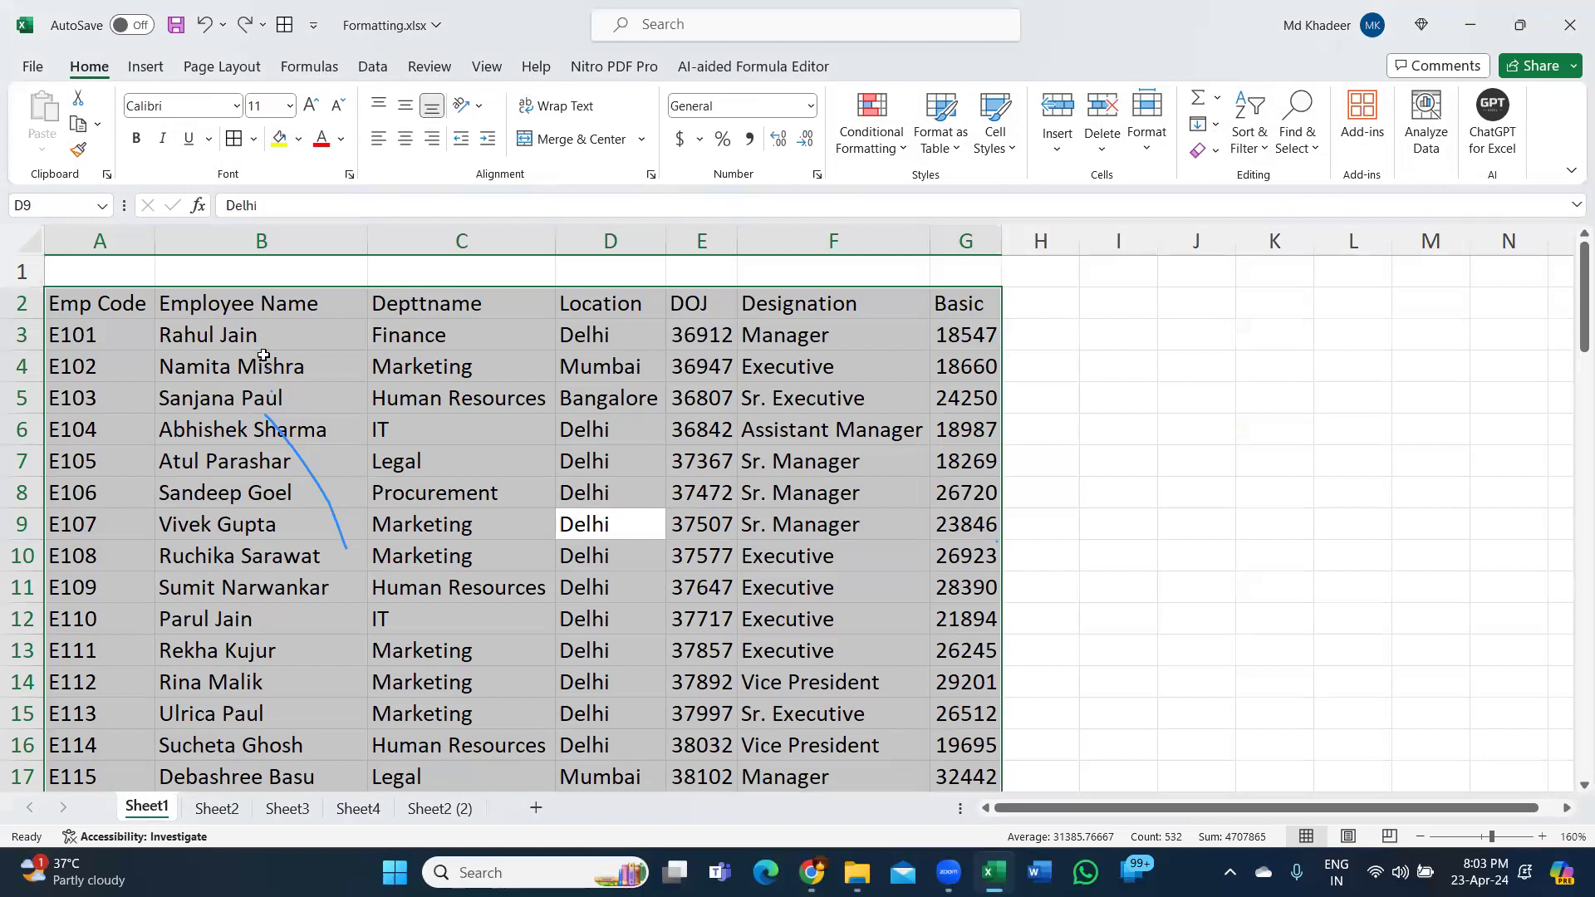
Reapply All Borders with the keyboard sequence Alt, H, B, A.
key("alt")
key("h")
key("b")
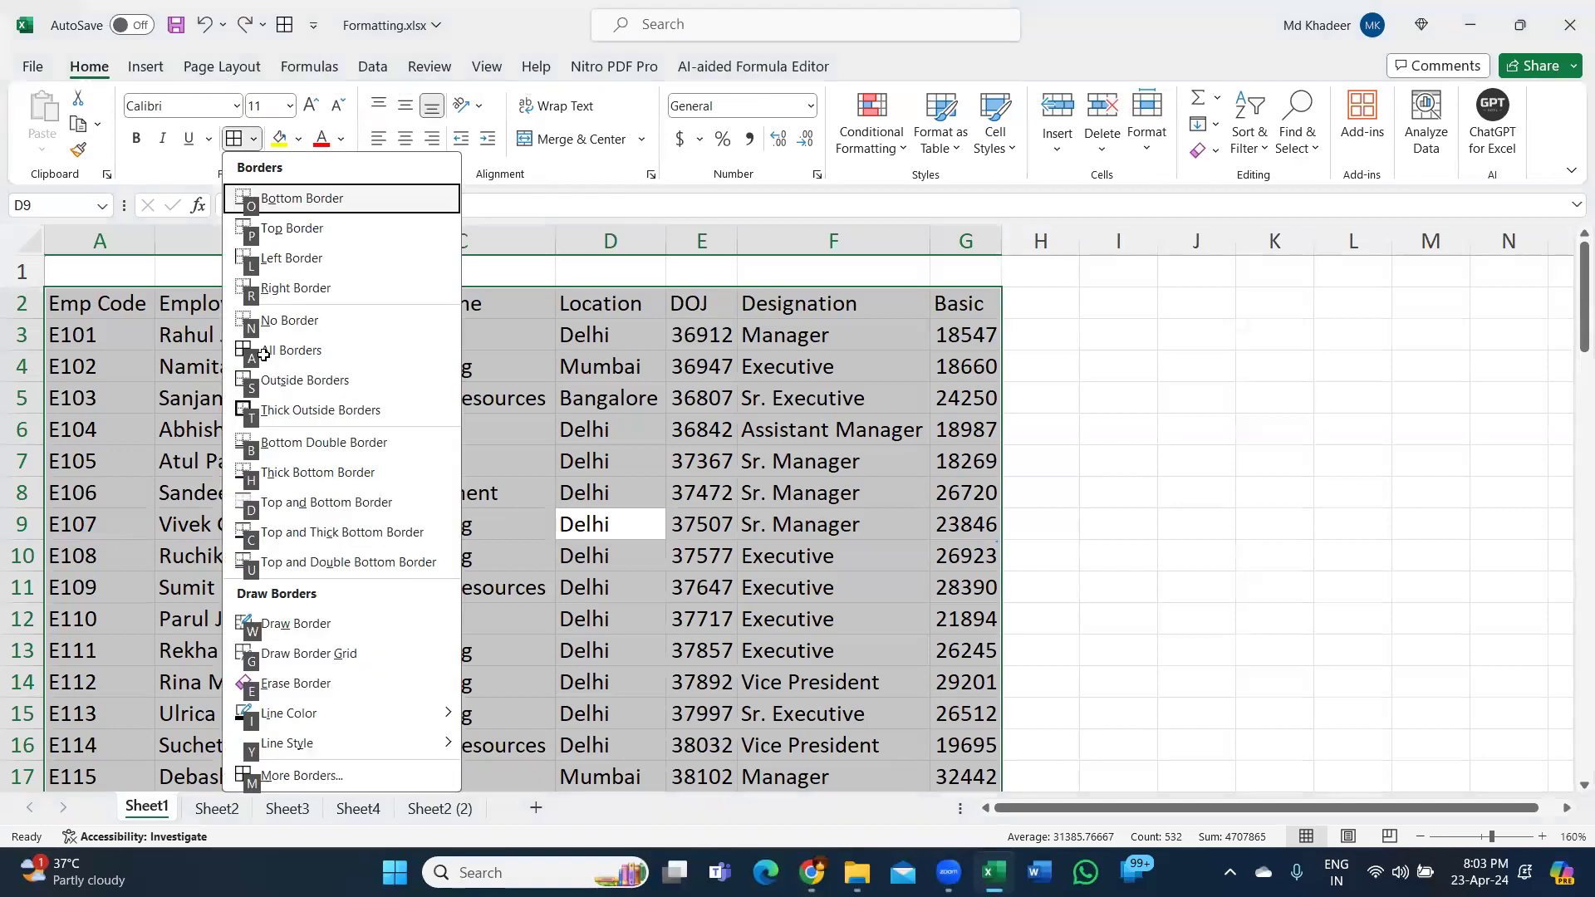
key("a")
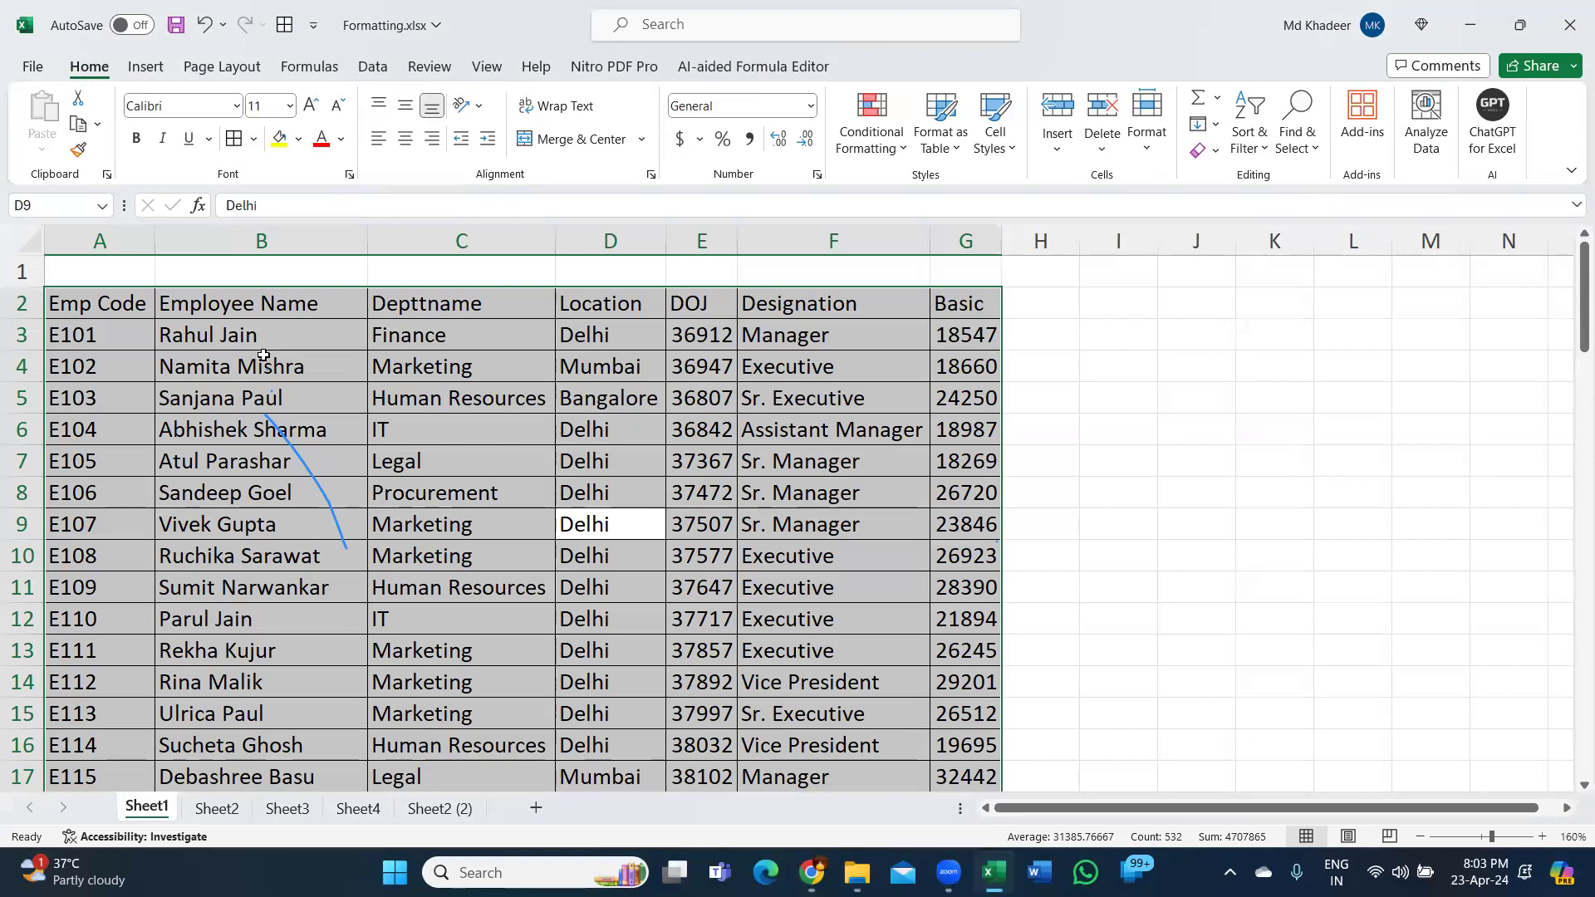
Reopen the Home tab border options list via KeyTips and the Borders dropdown.
key("alt")
key("h")
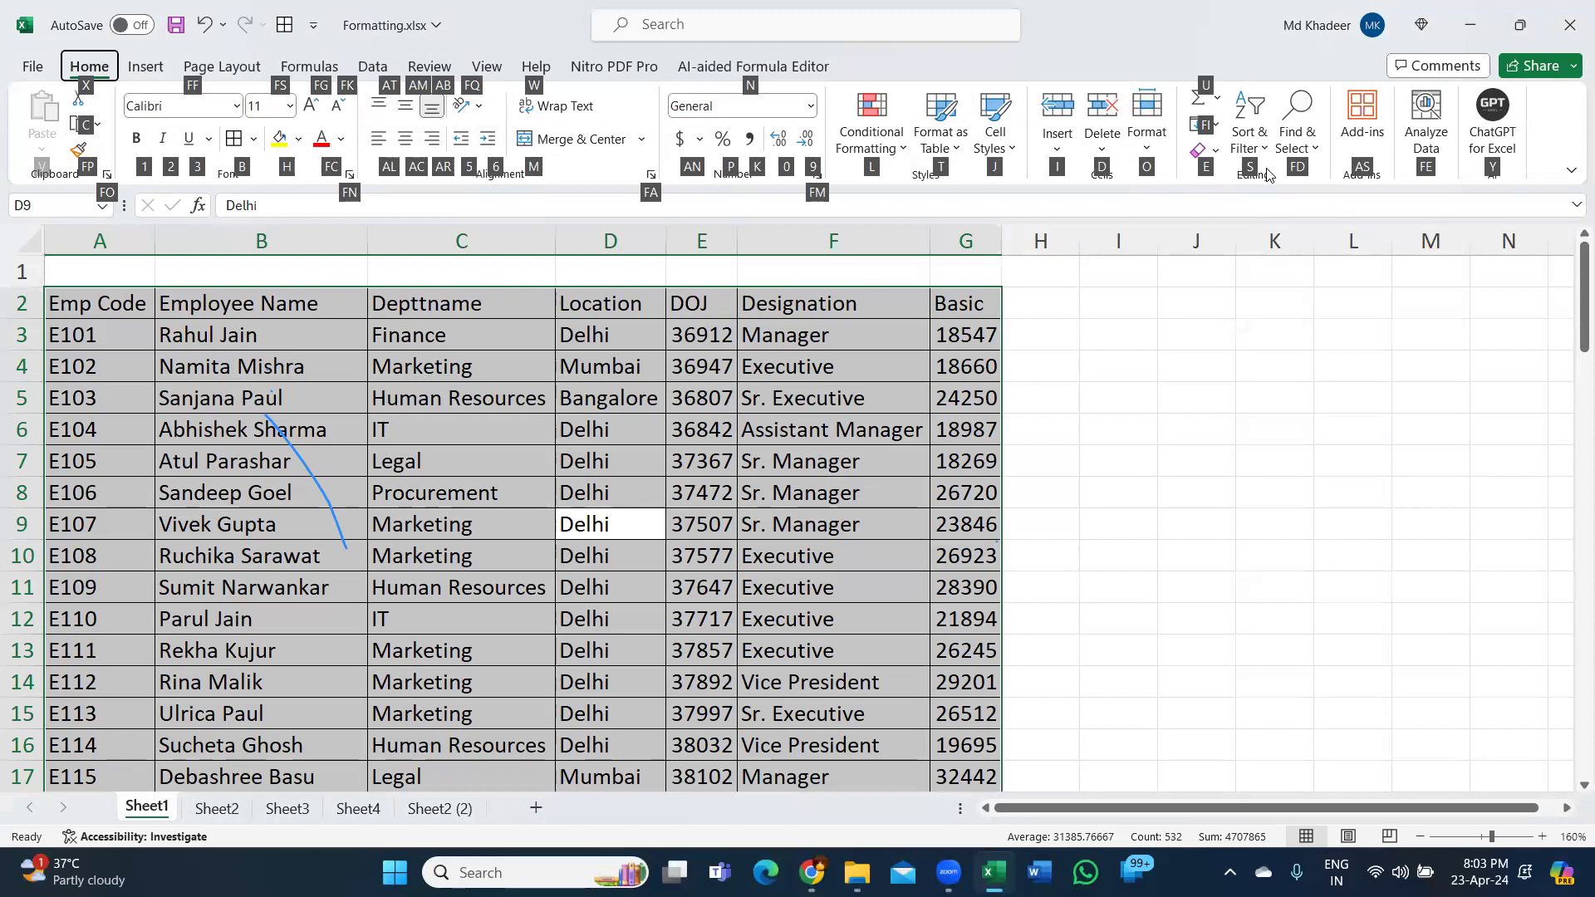
key("Escape")
key("Escape")
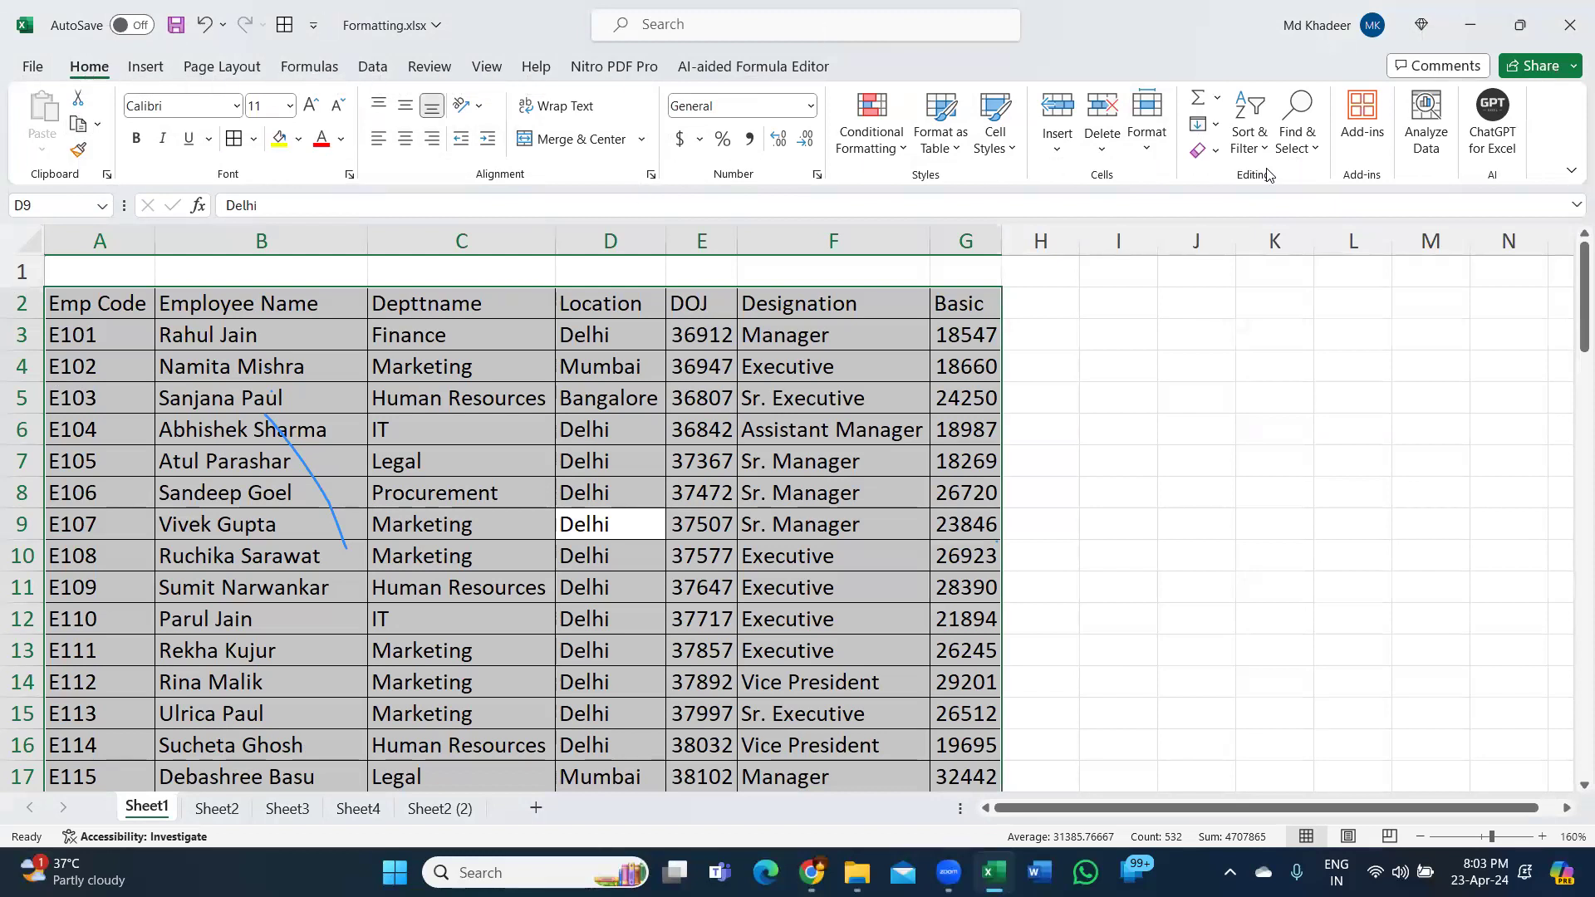
key("alt")
key("h")
key("b")
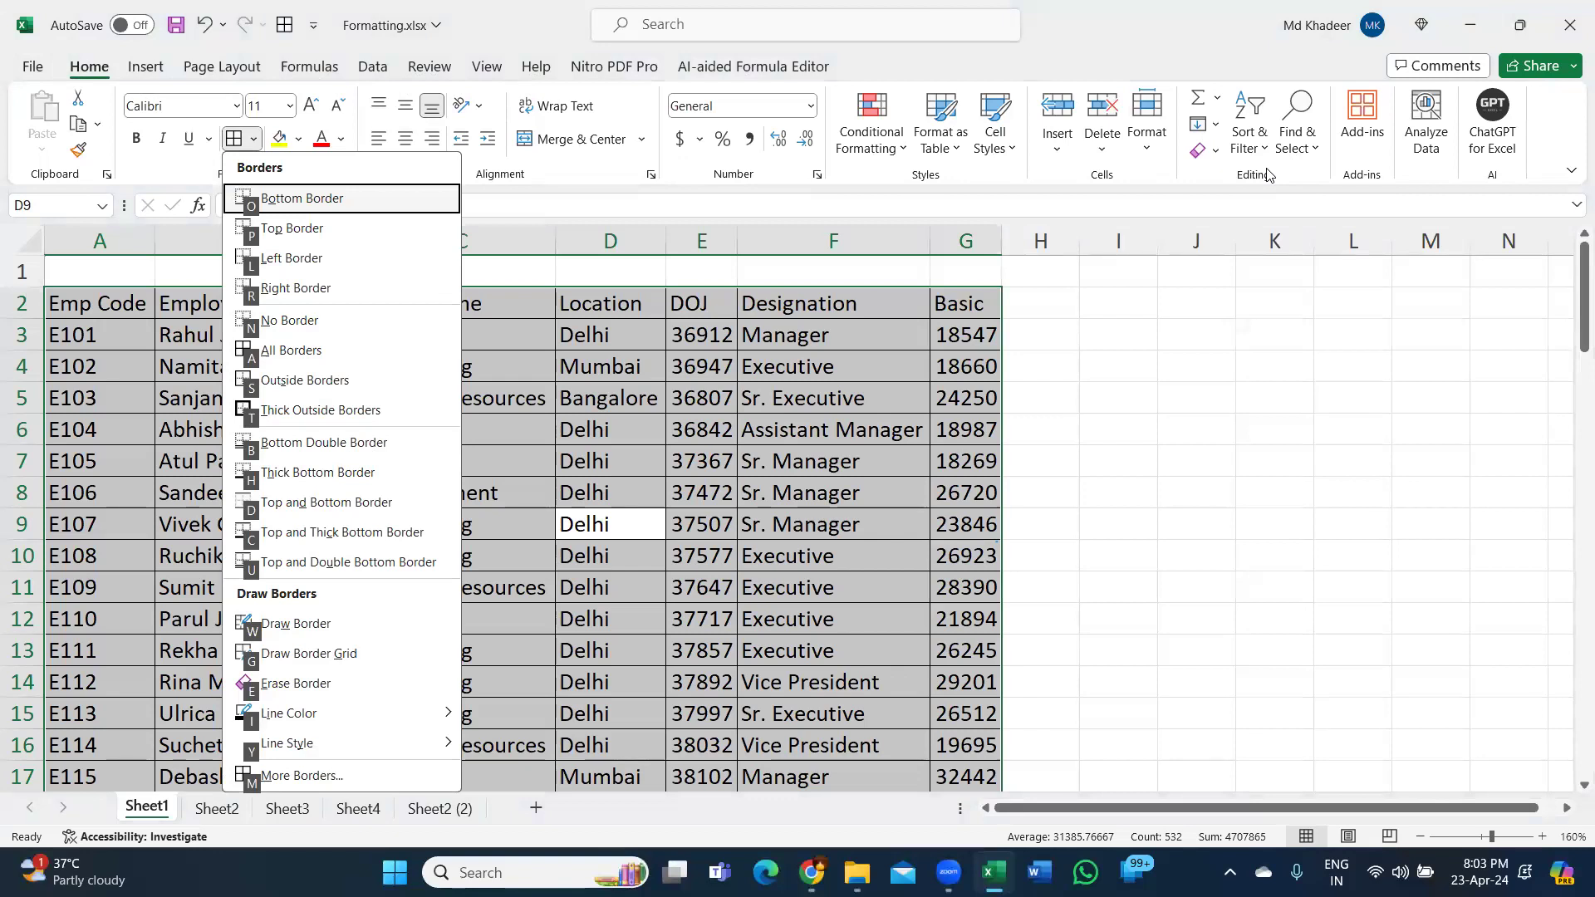
left_click(789, 690)
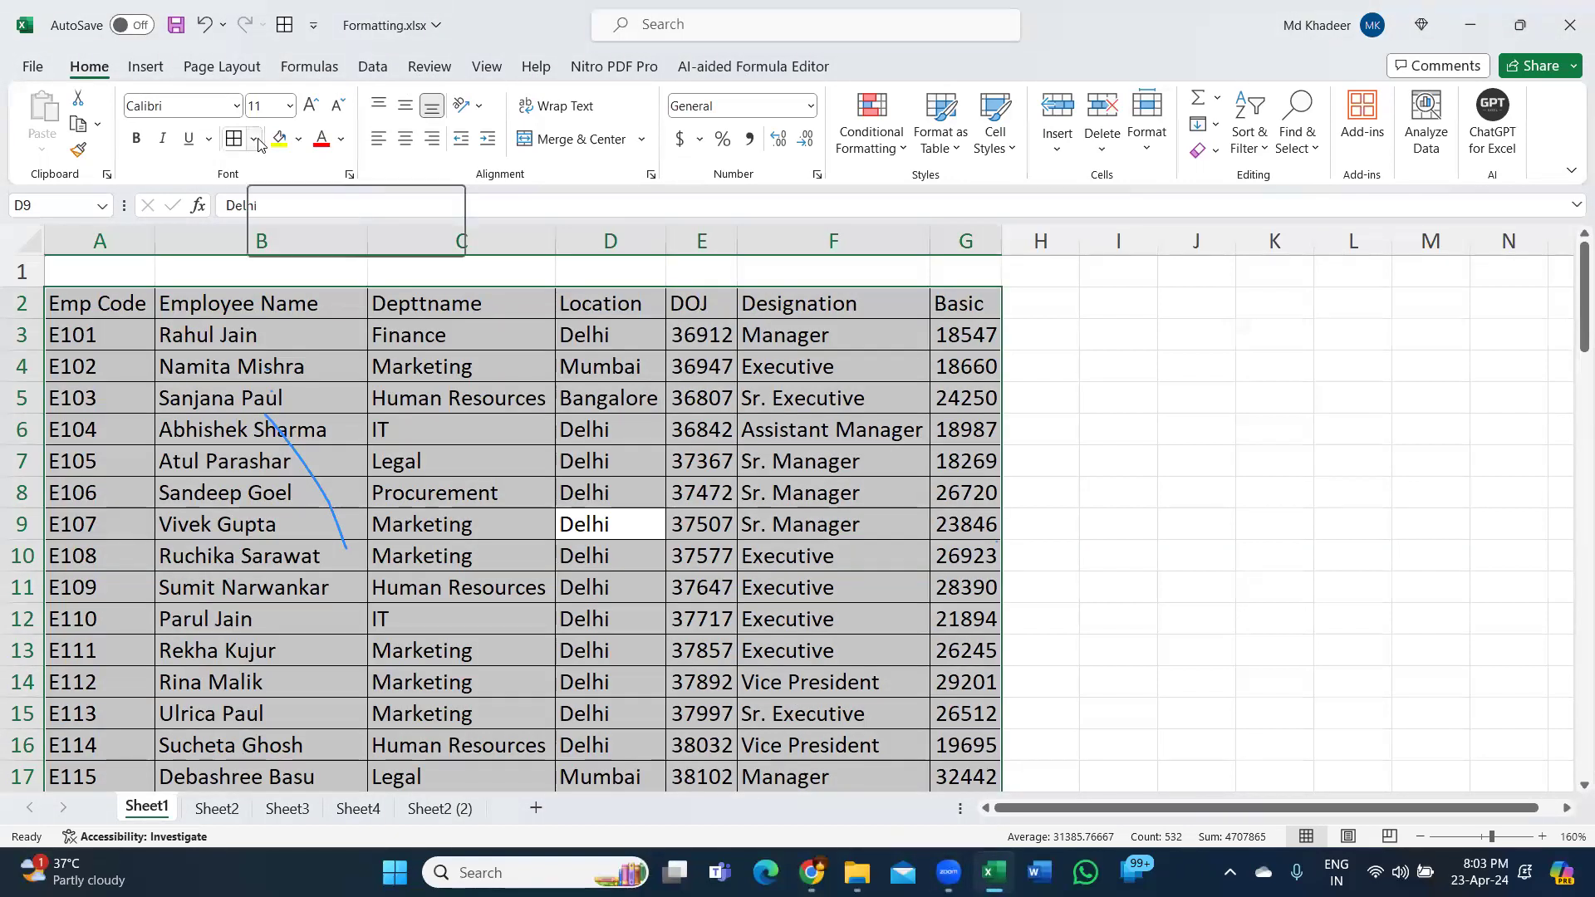
left_click(255, 139)
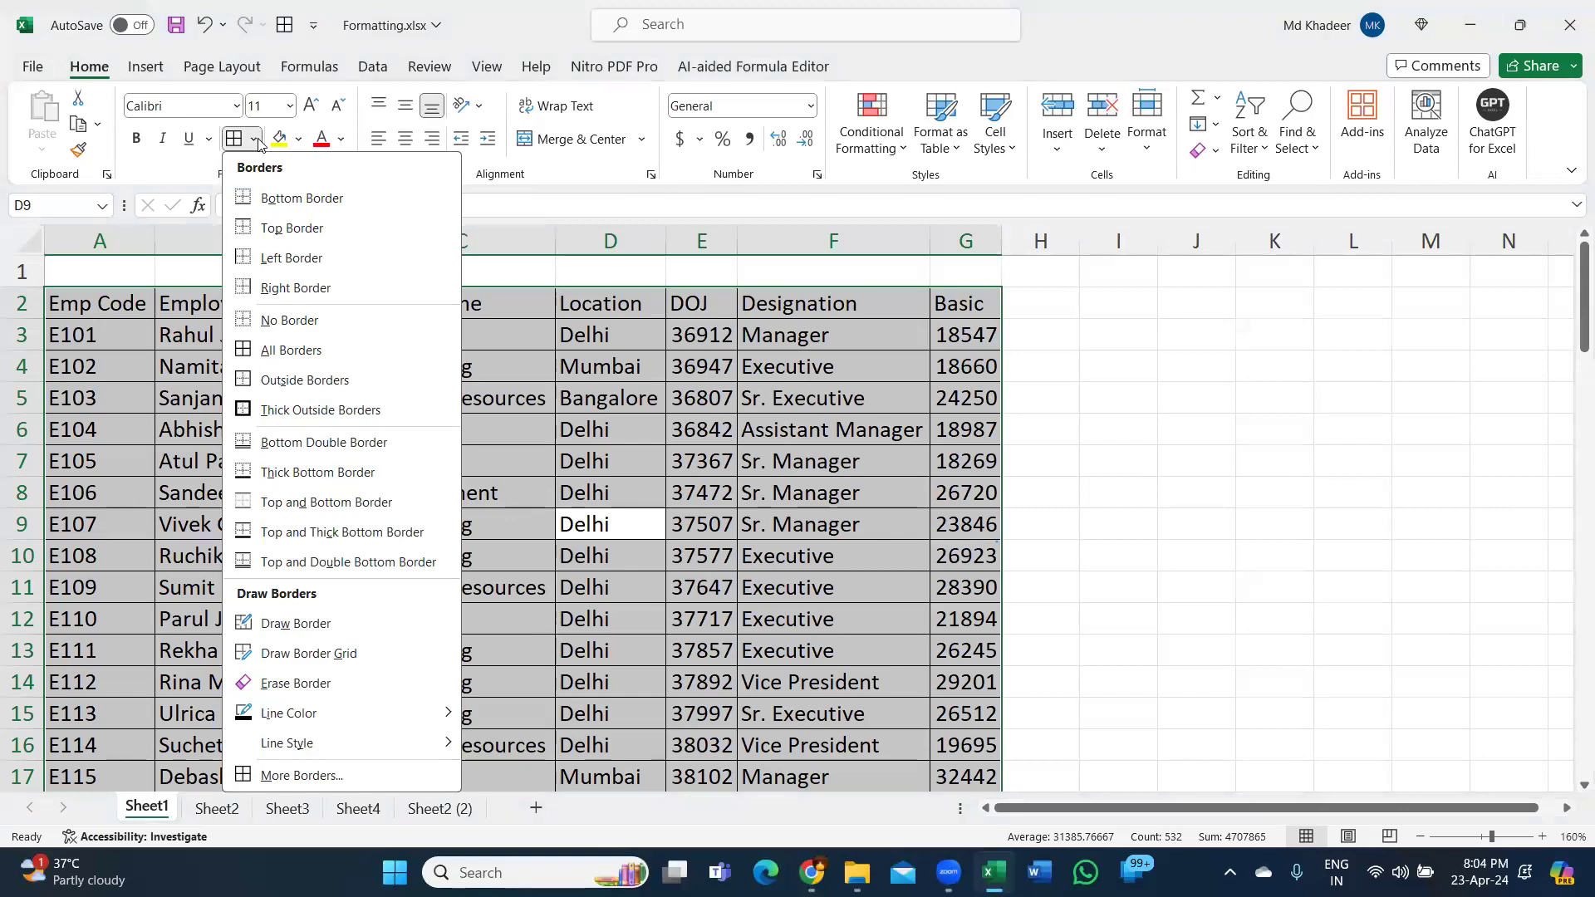
Clear the borders with Alt, H, B, N, then restore All Borders.
key("alt")
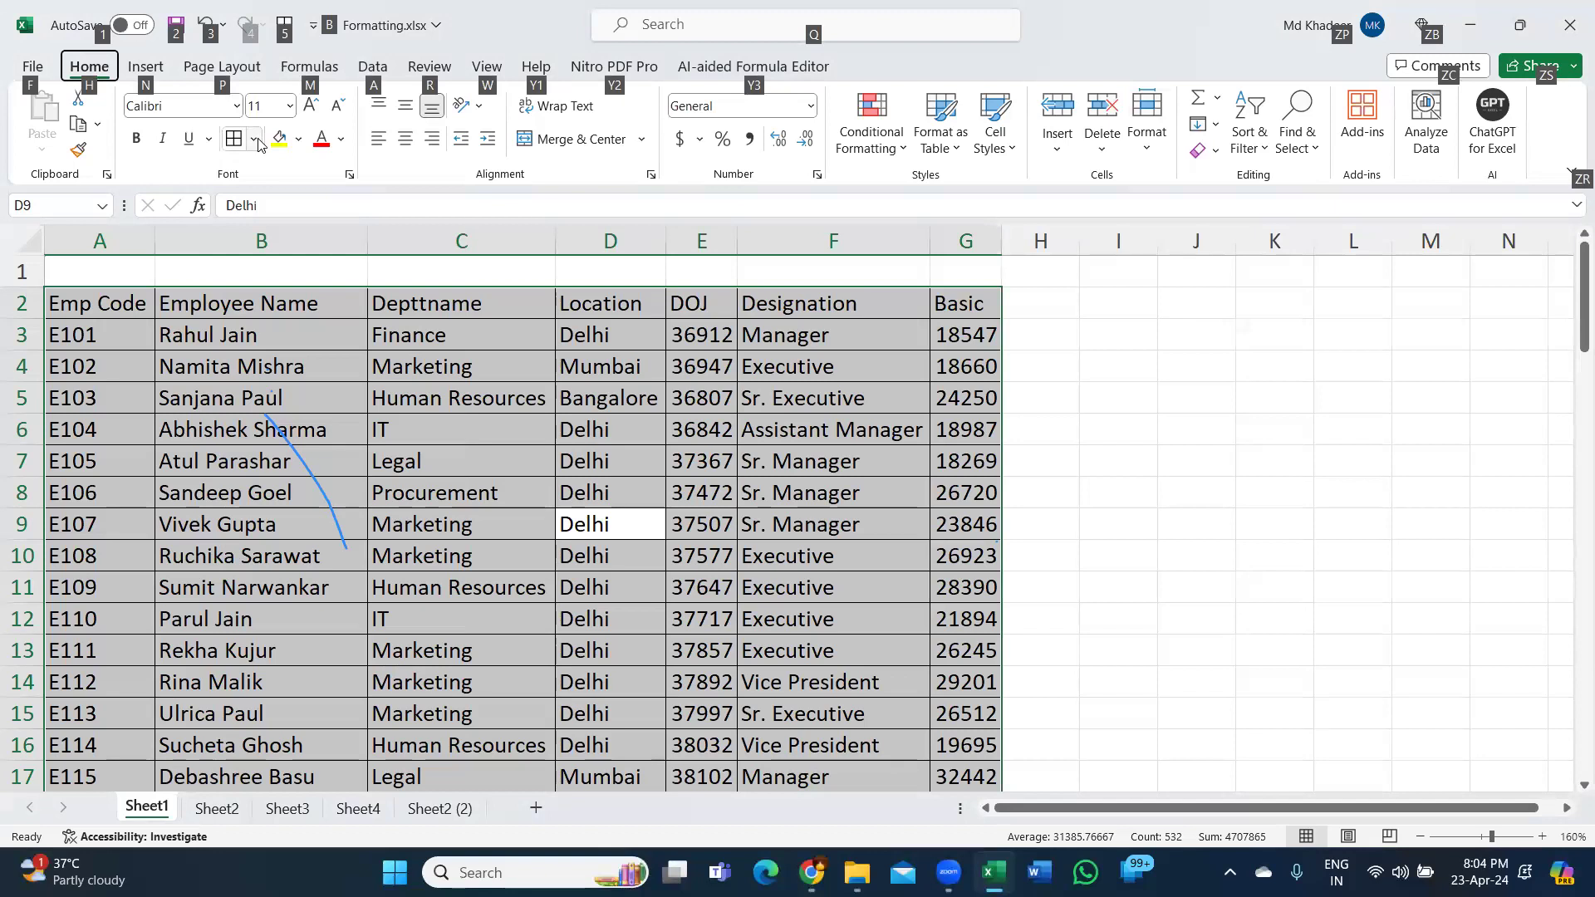
key("h")
key("b")
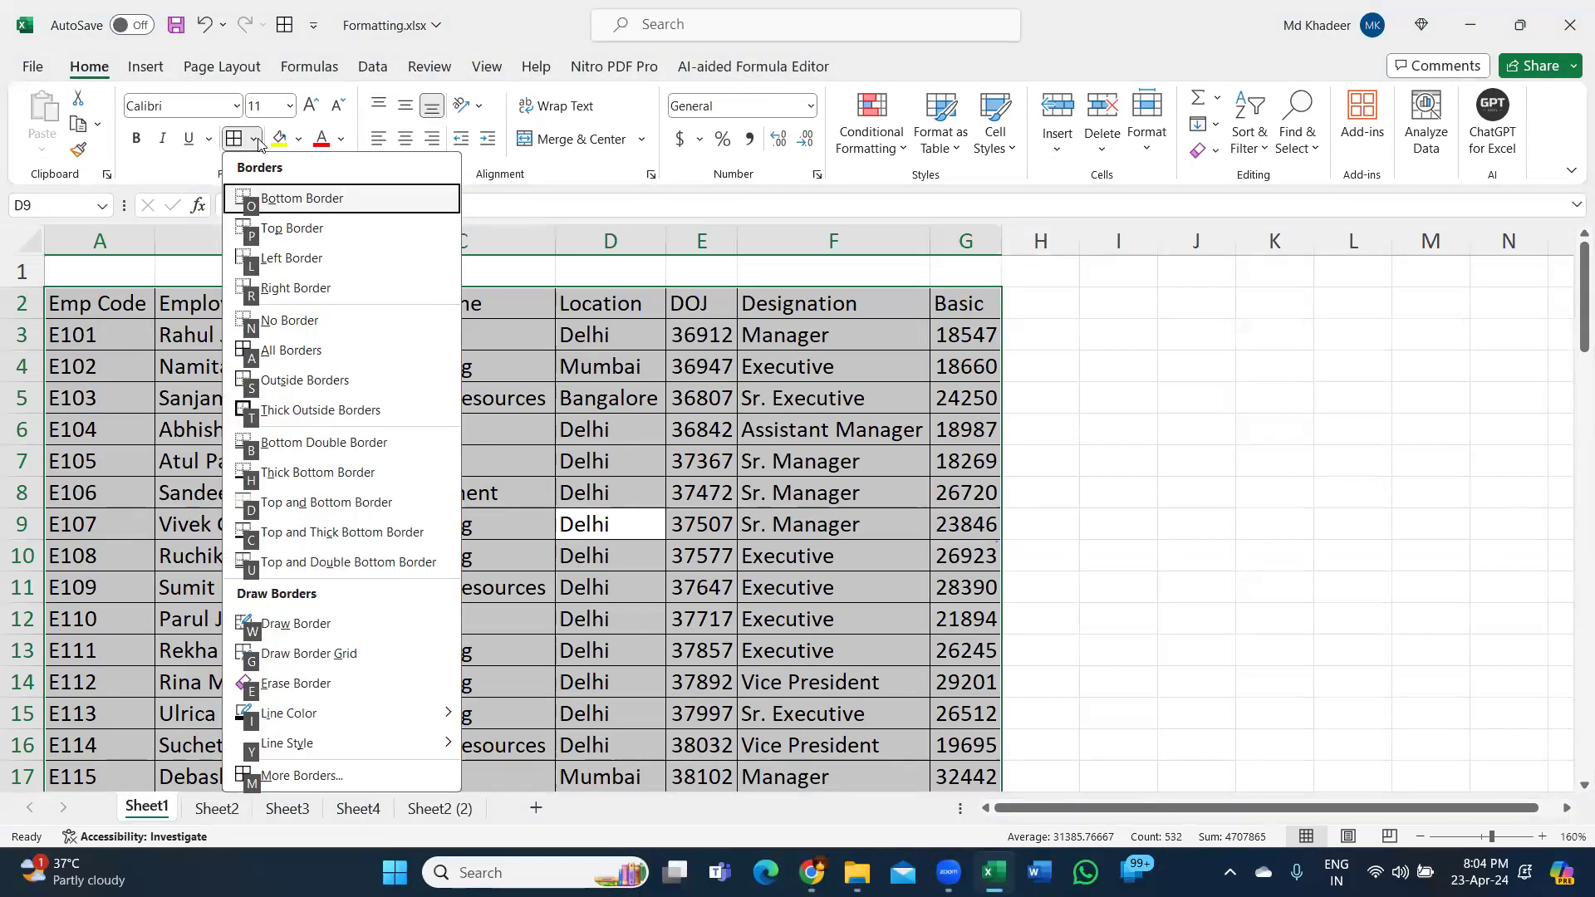
key("n")
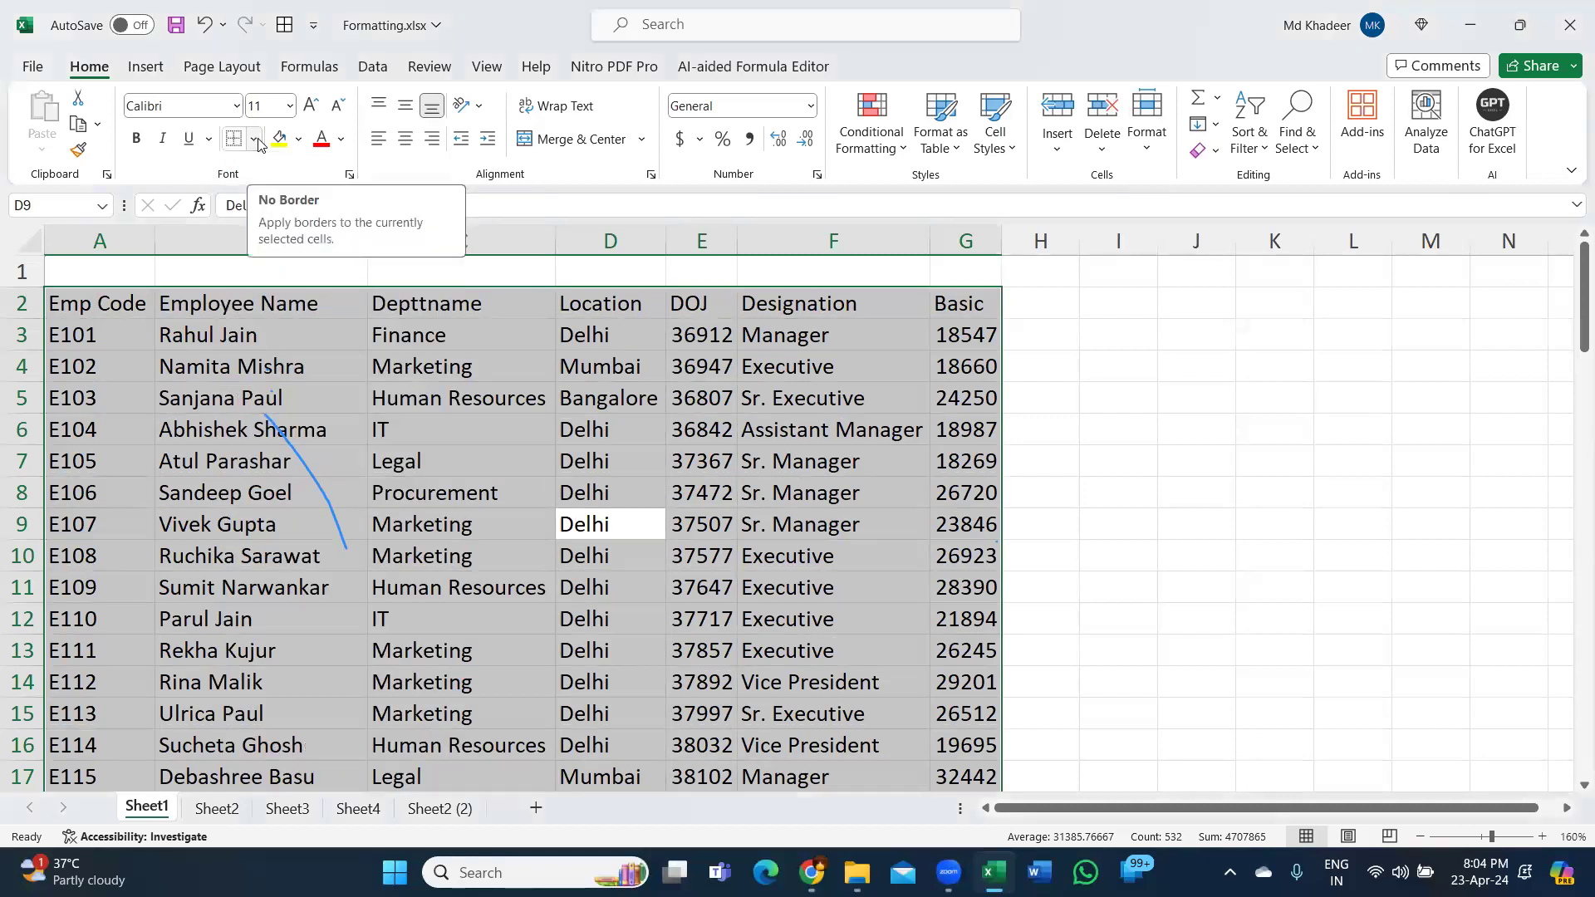
key("alt")
key("h")
key("Escape")
key("Escape")
key("alt+h")
key("b")
key("a")
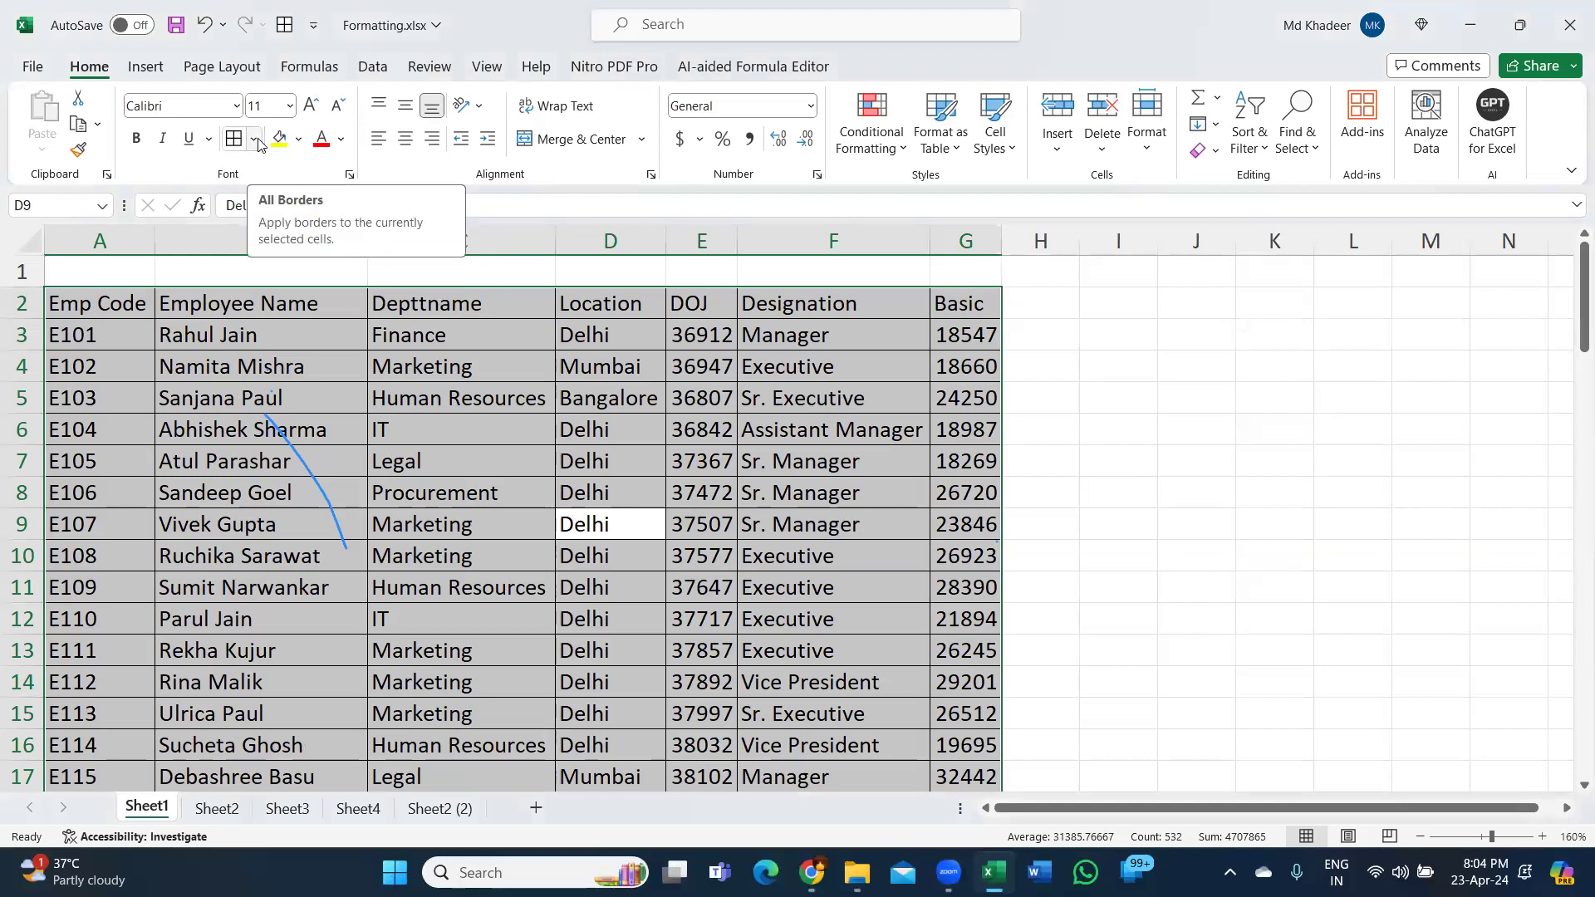
Toggle No Border and All Borders once more, leaving every table cell bordered.
key("alt")
key("h")
key("b")
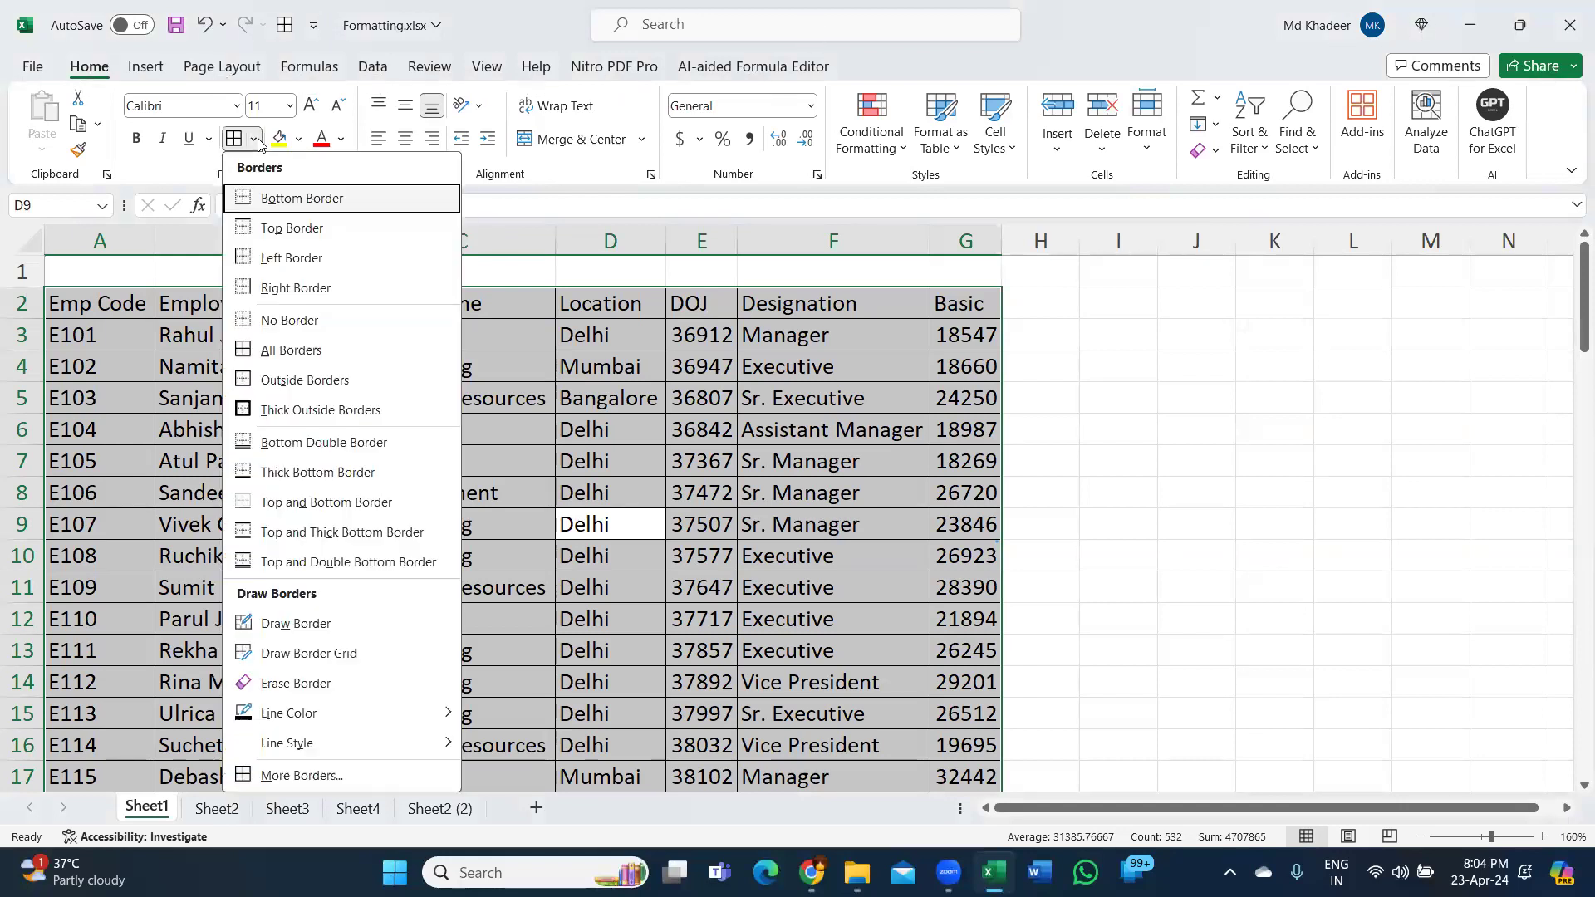
key("n")
key("alt")
key("h")
key("b")
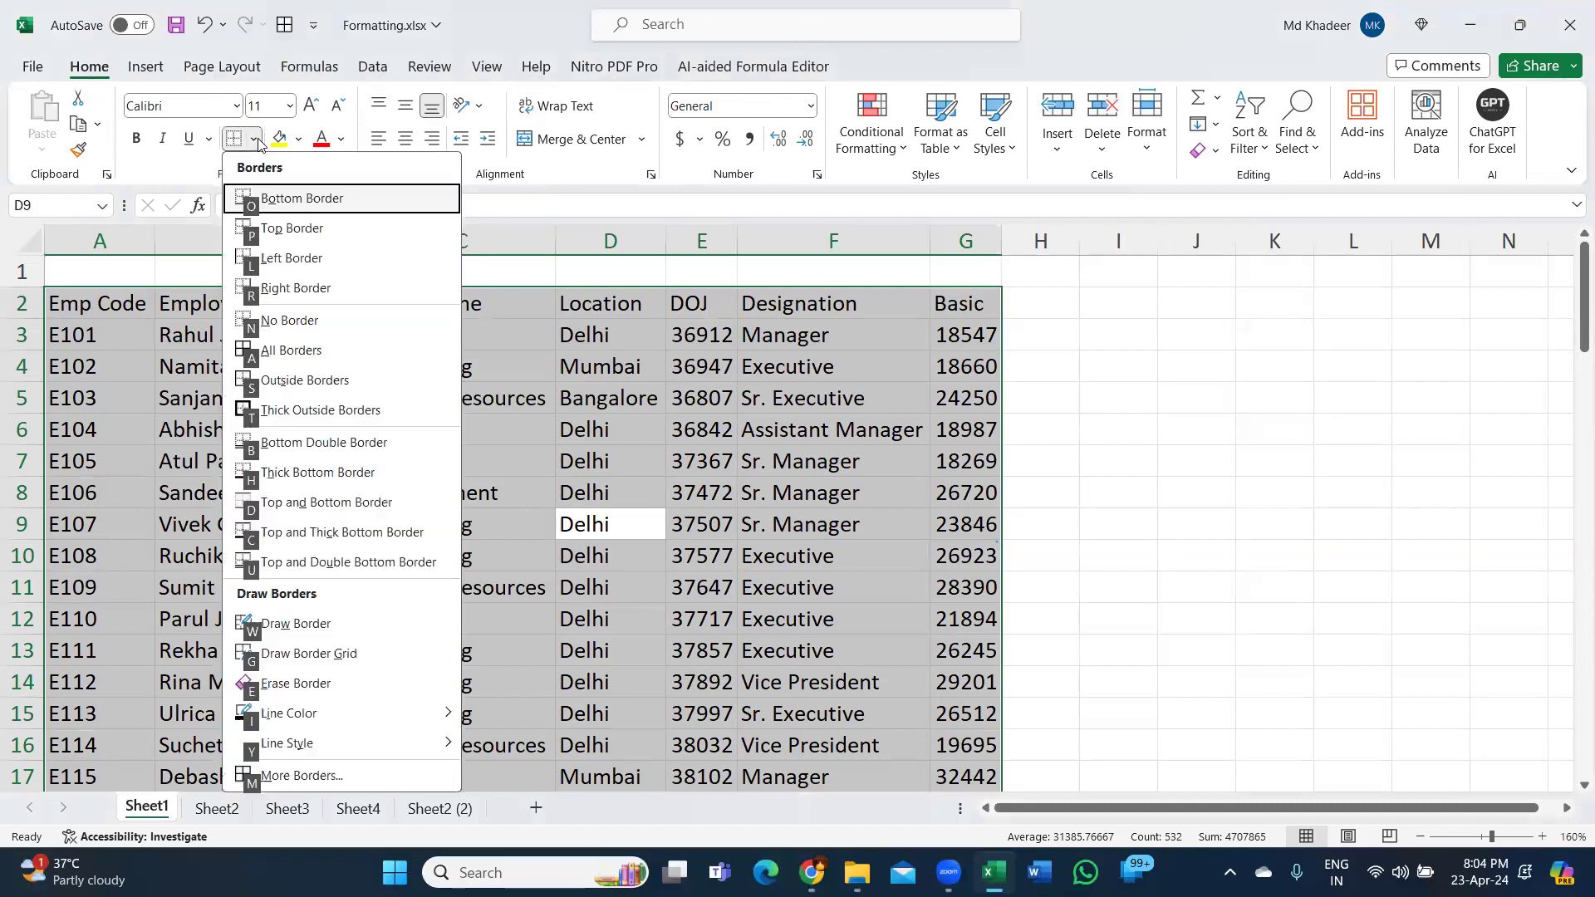
key("a")
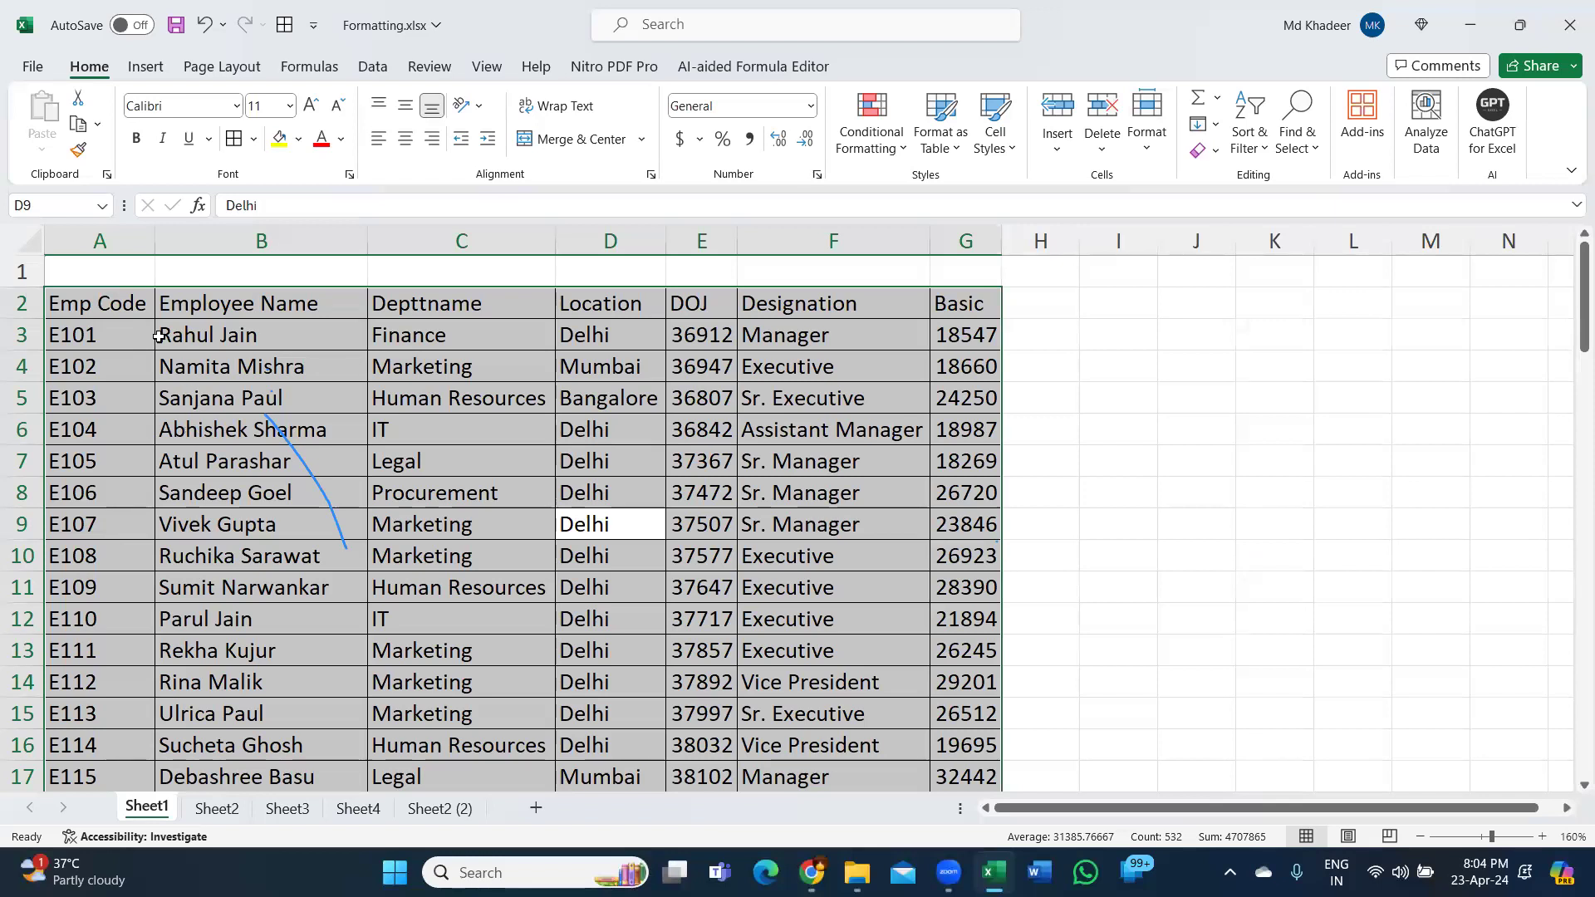
Select header cells A2:G2, Emp Code through Basic, using Ctrl+Shift+Right from A2.
left_click(104, 304)
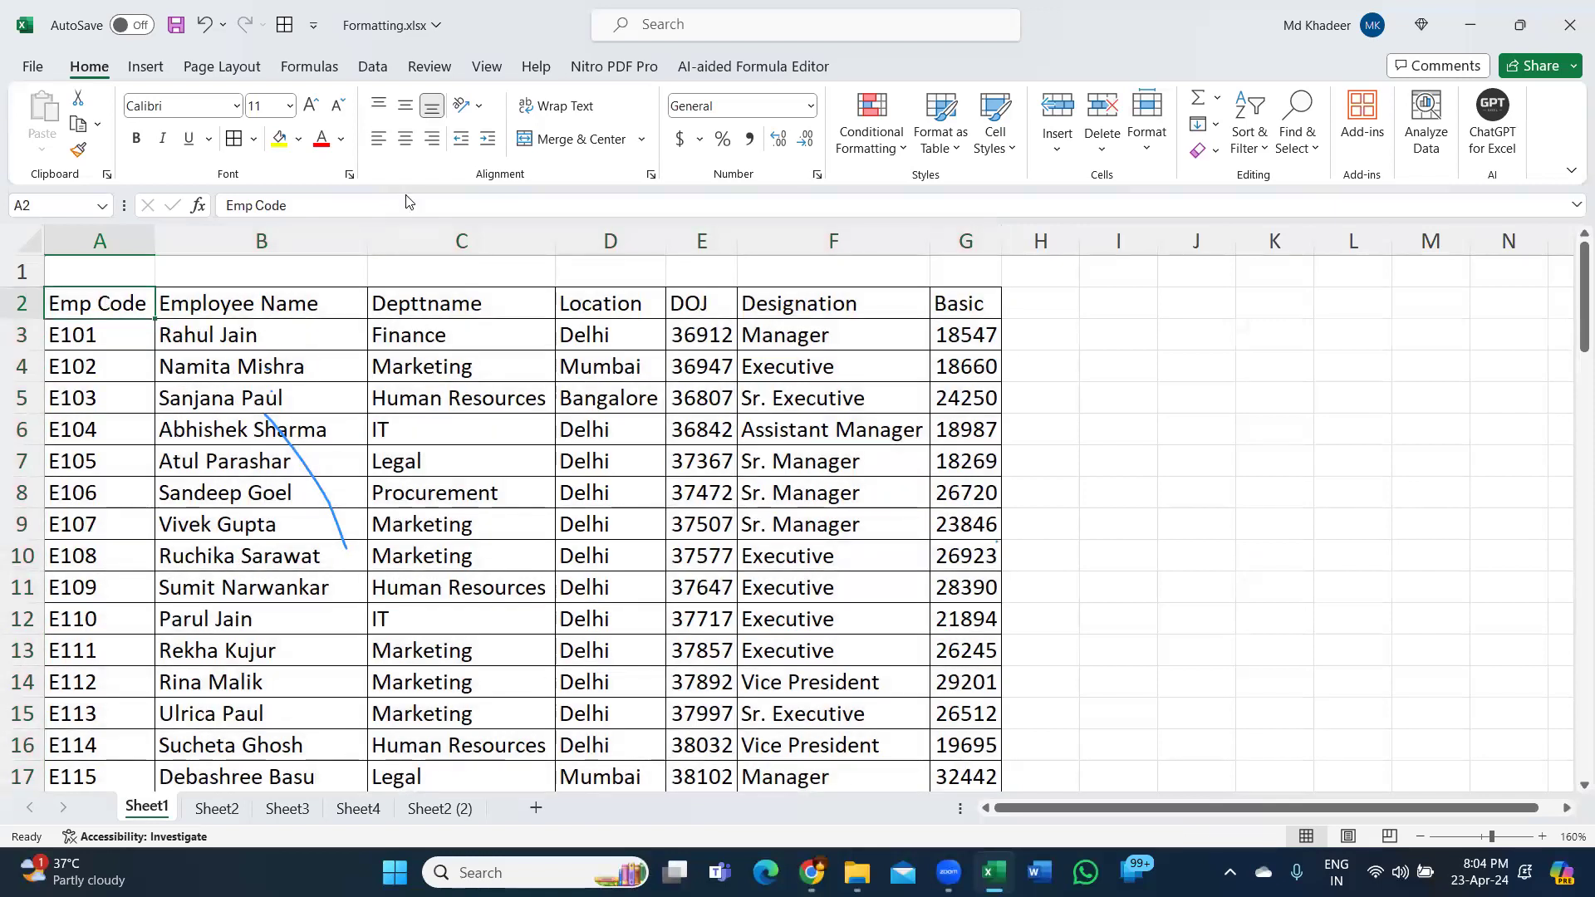
left_click_drag(121, 304, 958, 303)
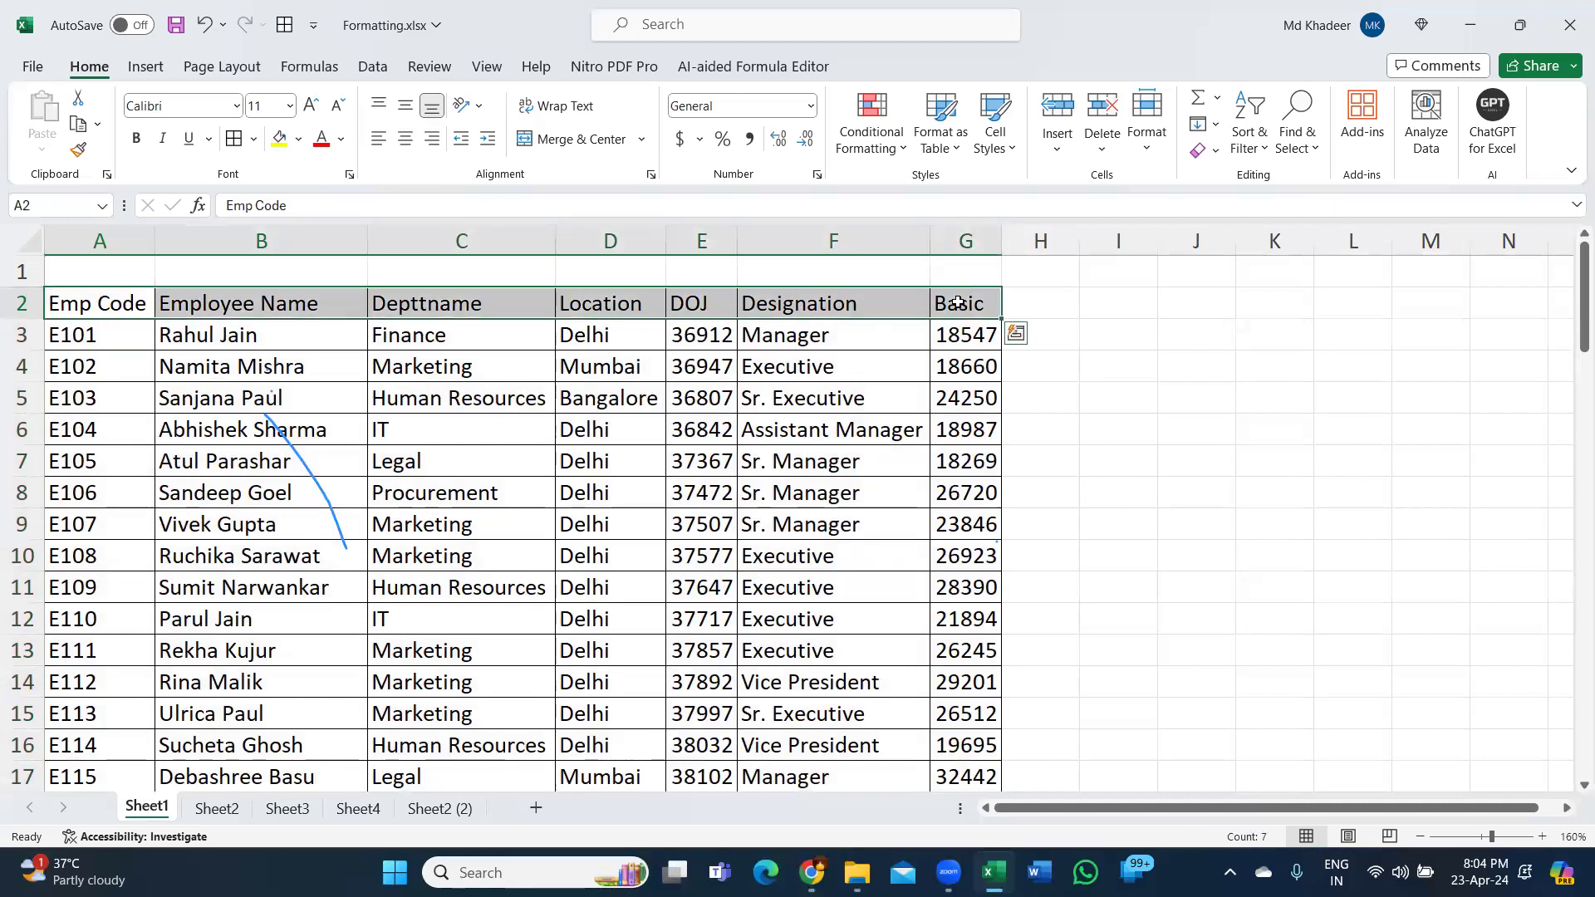
left_click(102, 302)
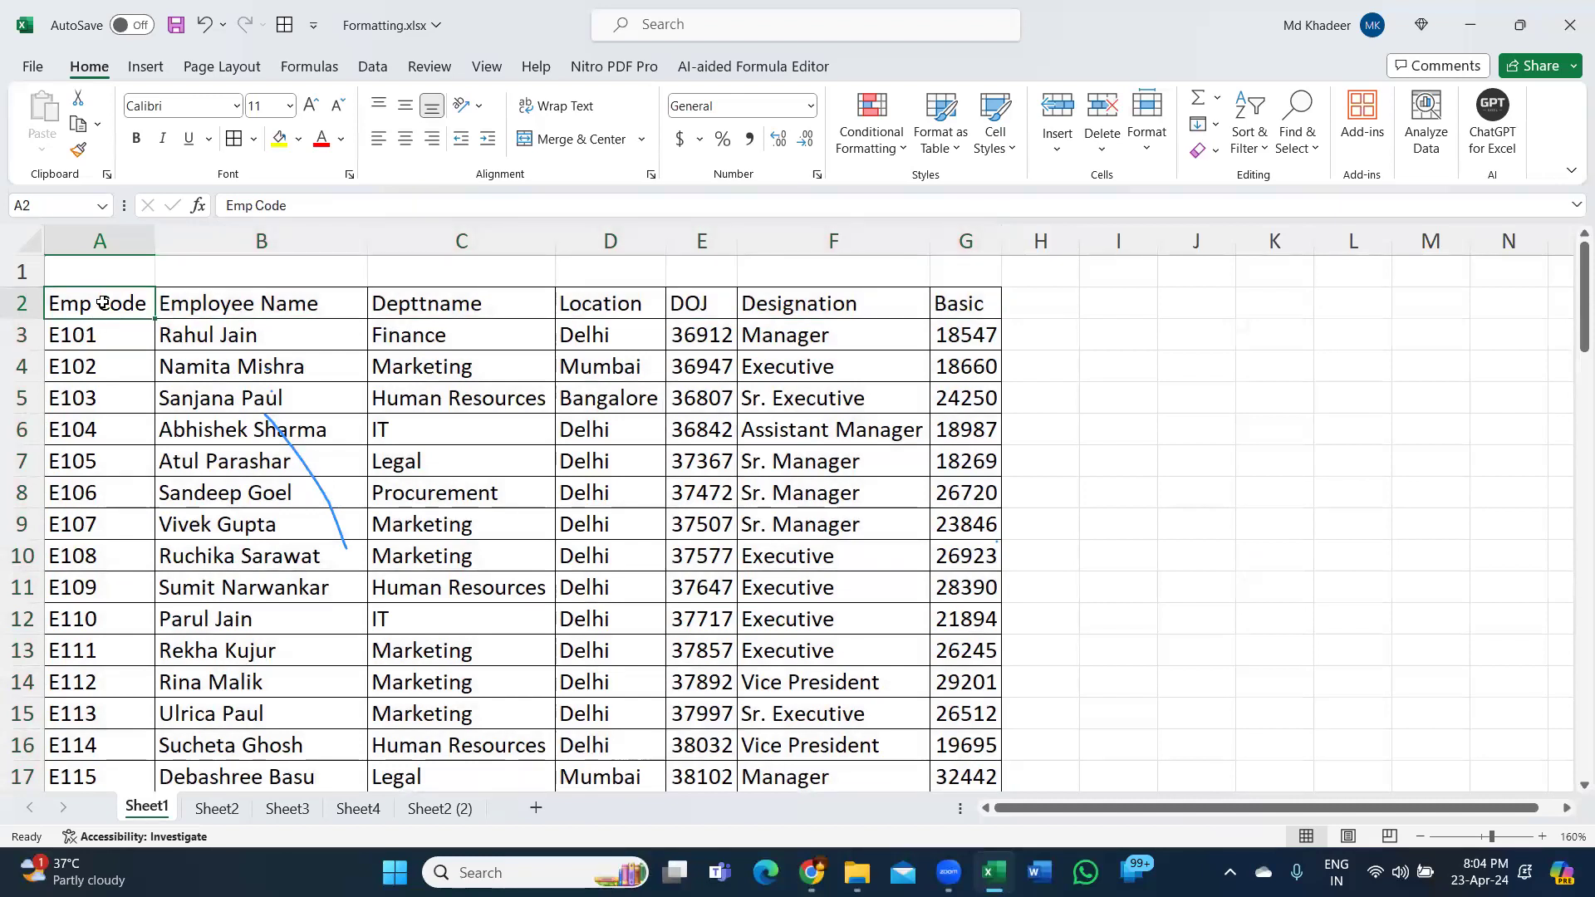
key("ctrl+shift+Right")
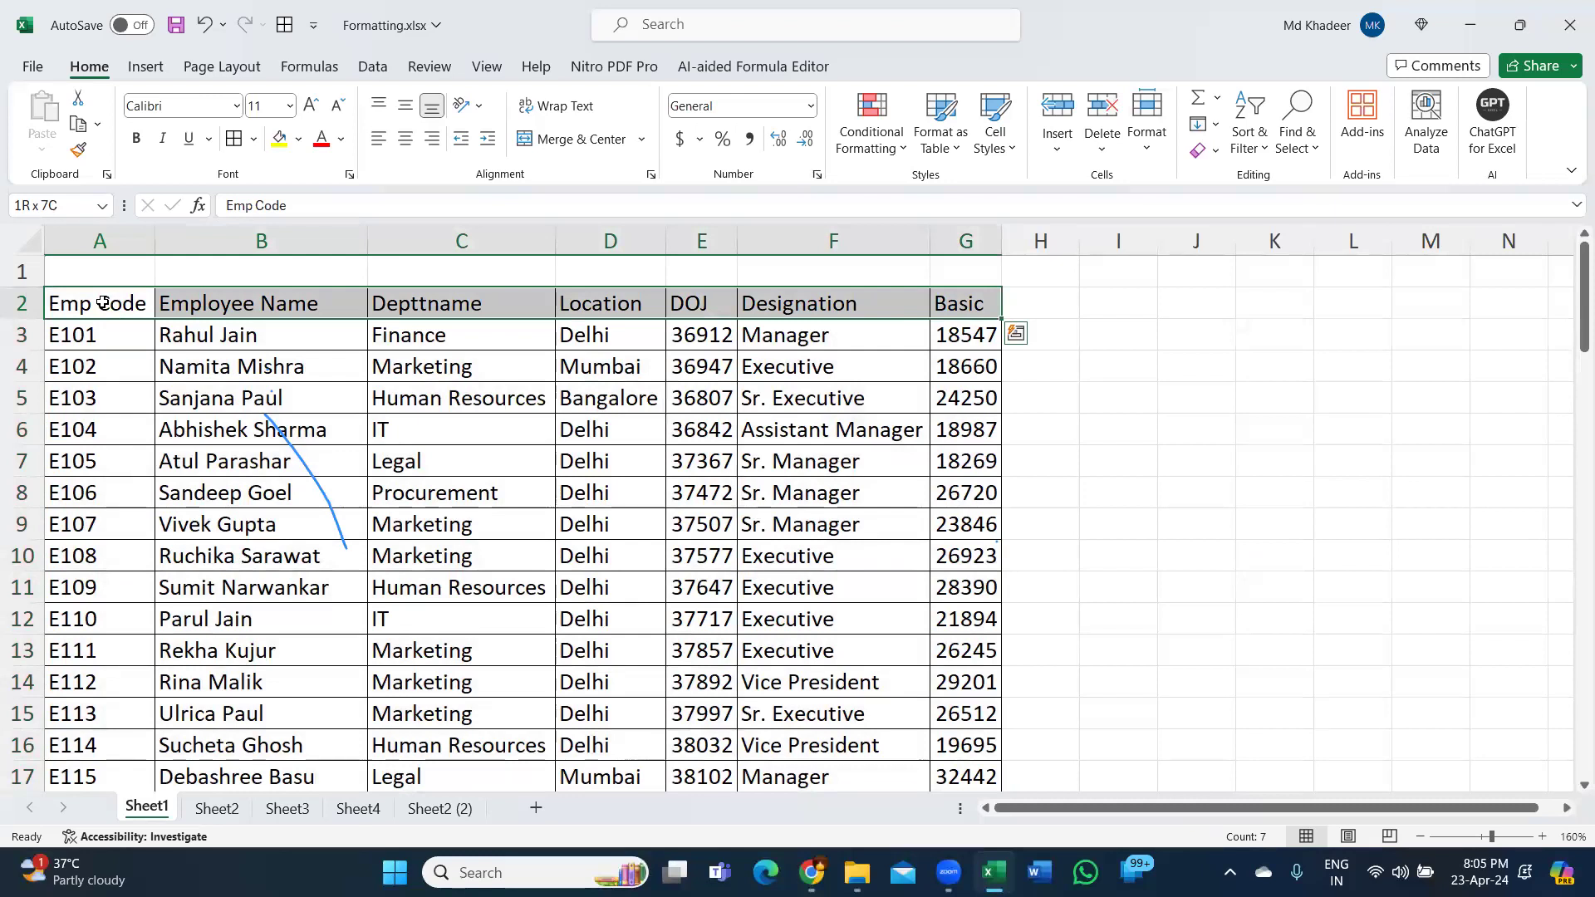
Bold the A2:G2 header row, then select the employee names down column B.
left_click(137, 141)
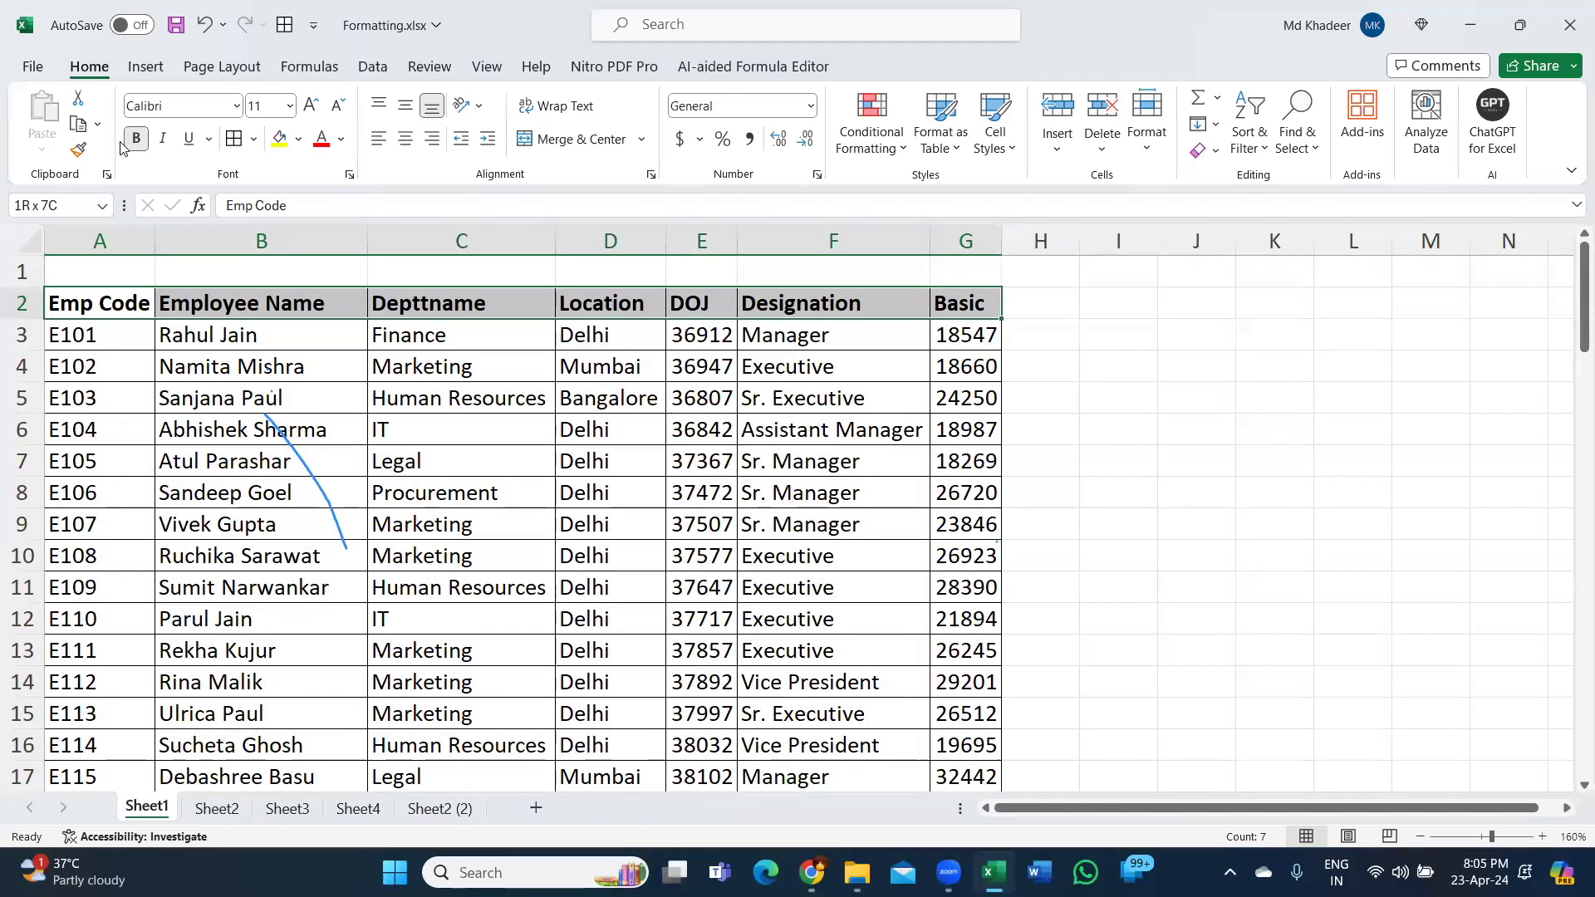
key("ctrl+b")
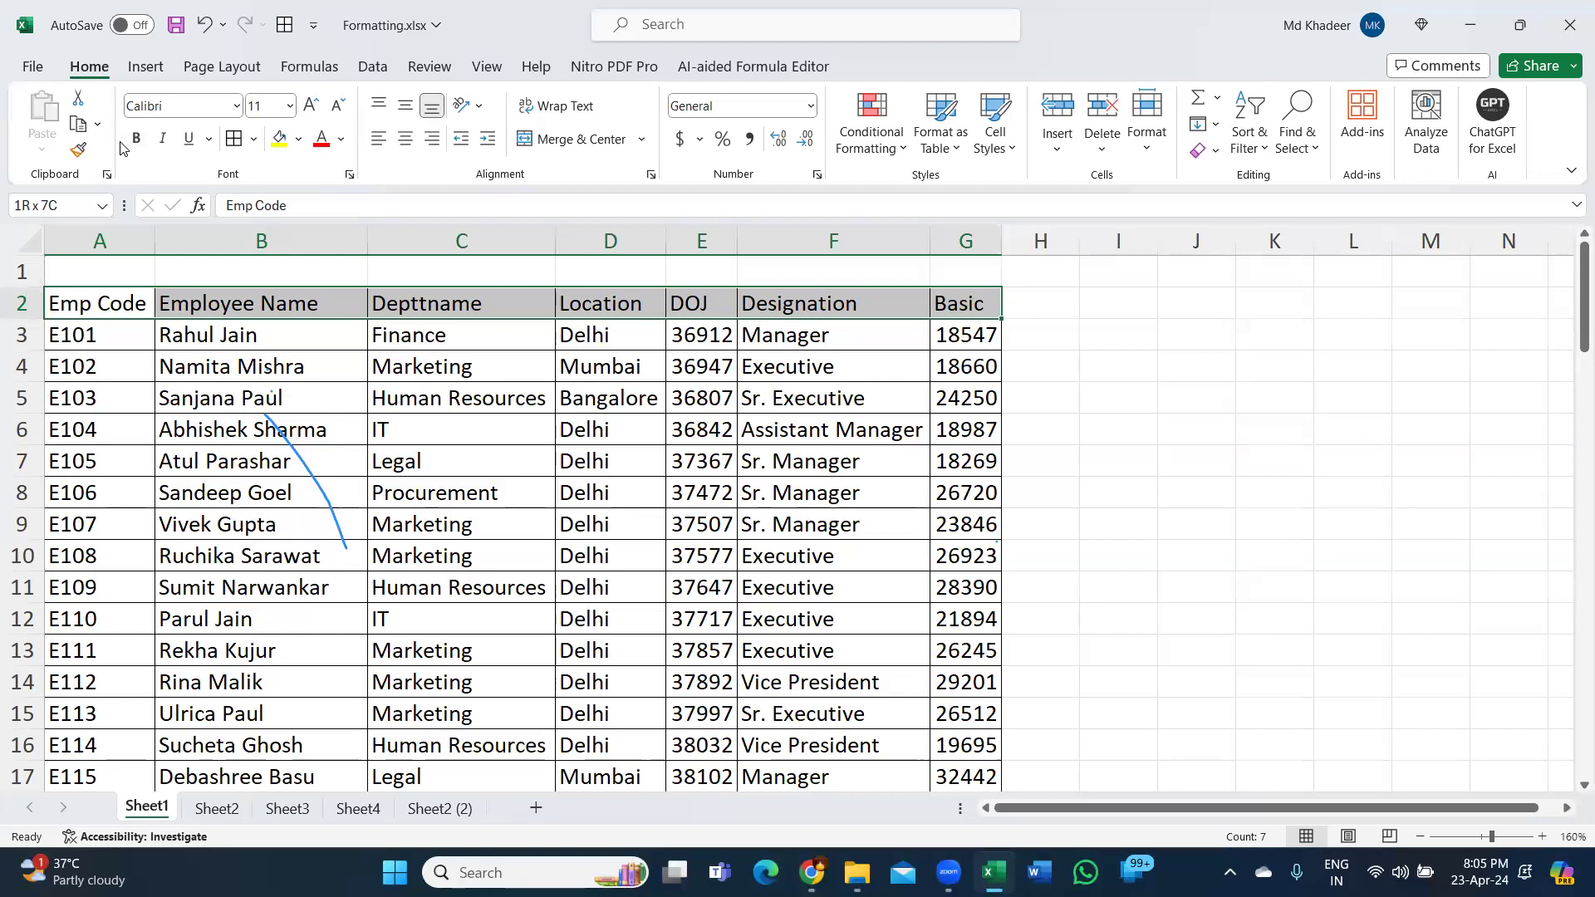
key("ctrl+b")
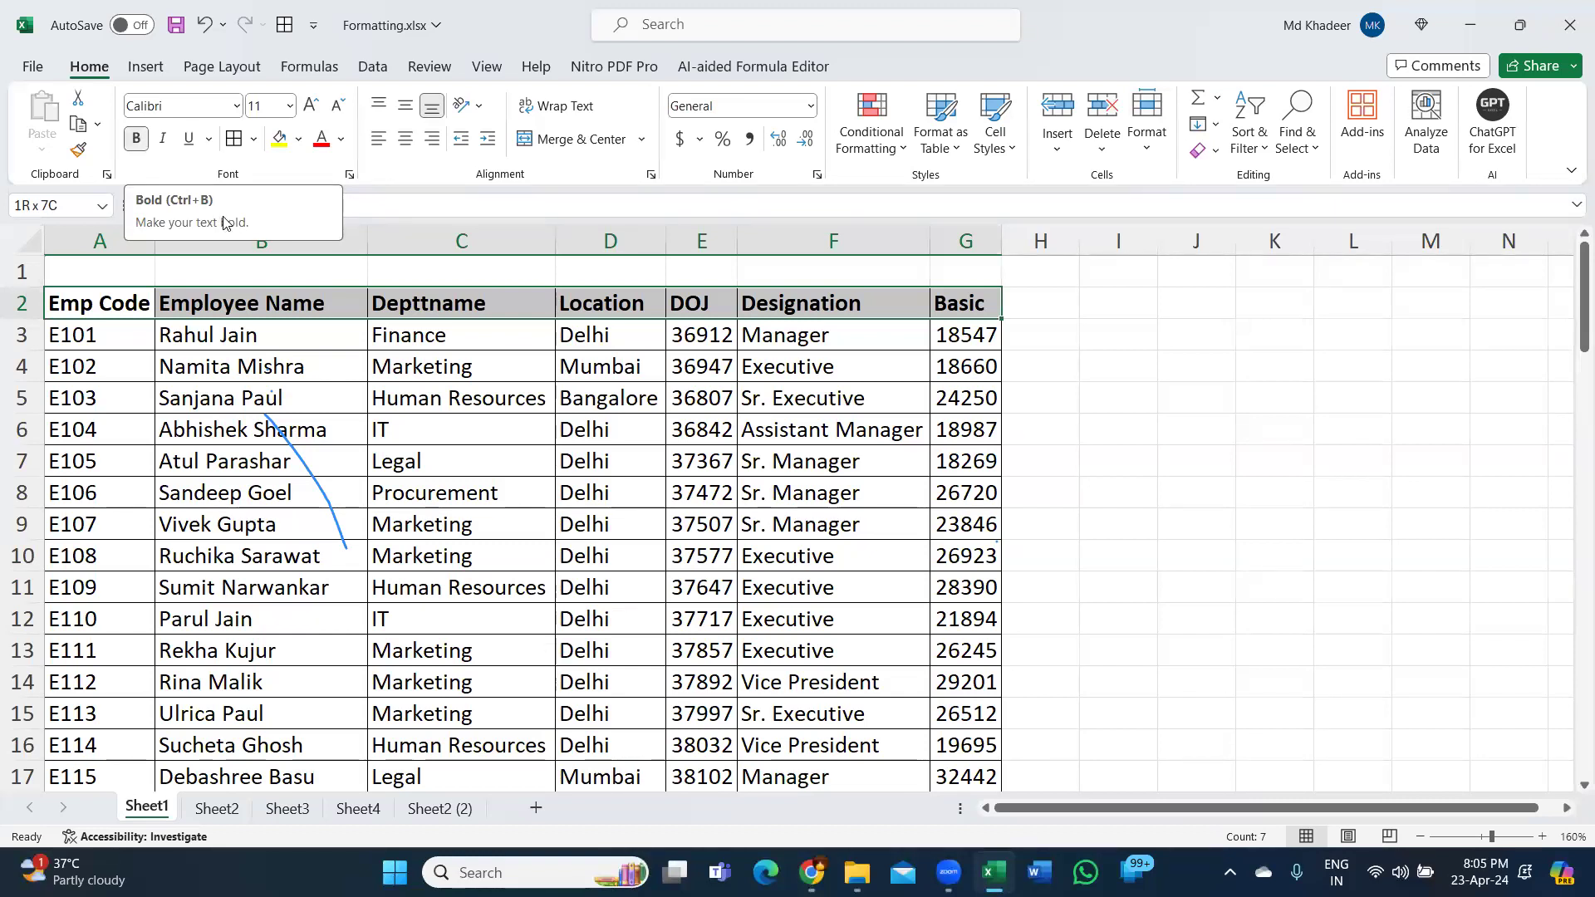
left_click(326, 491)
left_click_drag(285, 337, 272, 775)
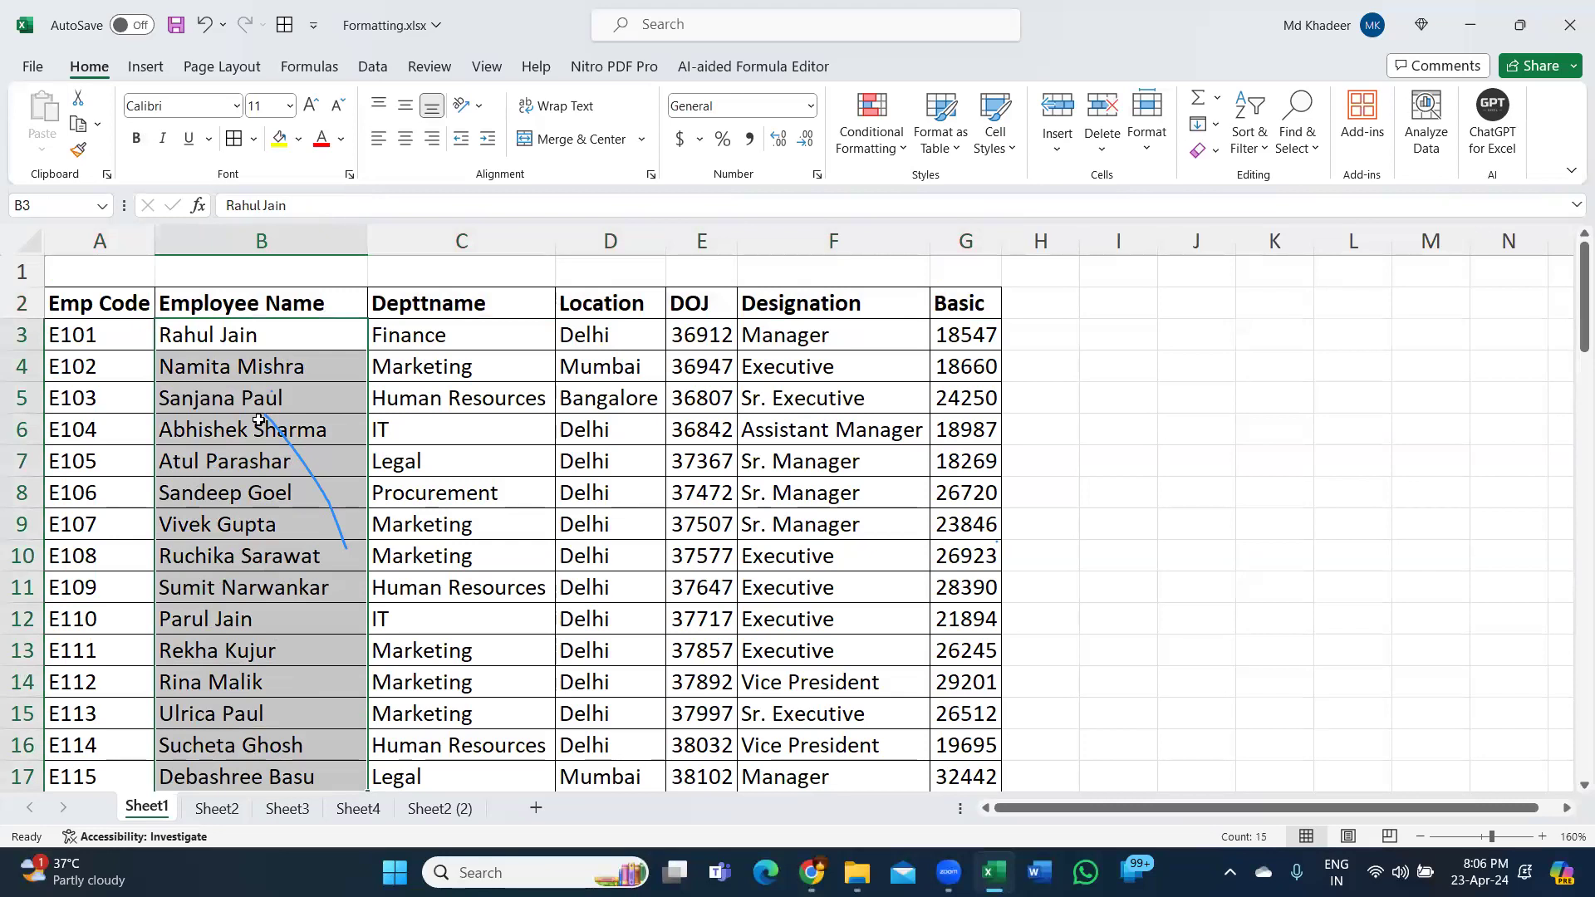
left_click(287, 338)
left_click(280, 139)
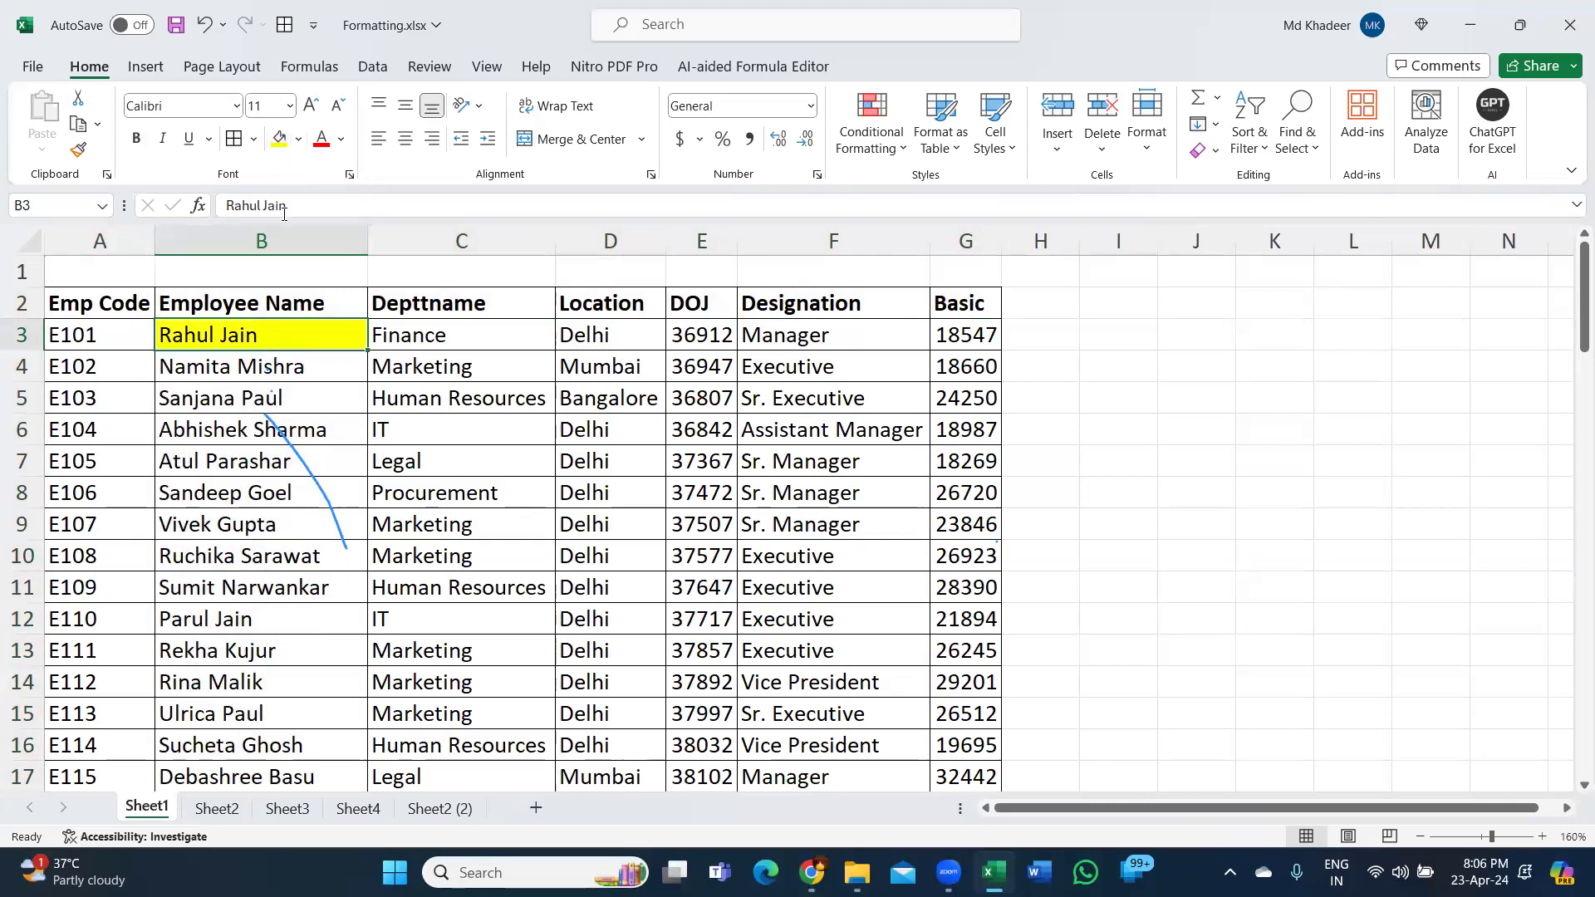
left_click(258, 392)
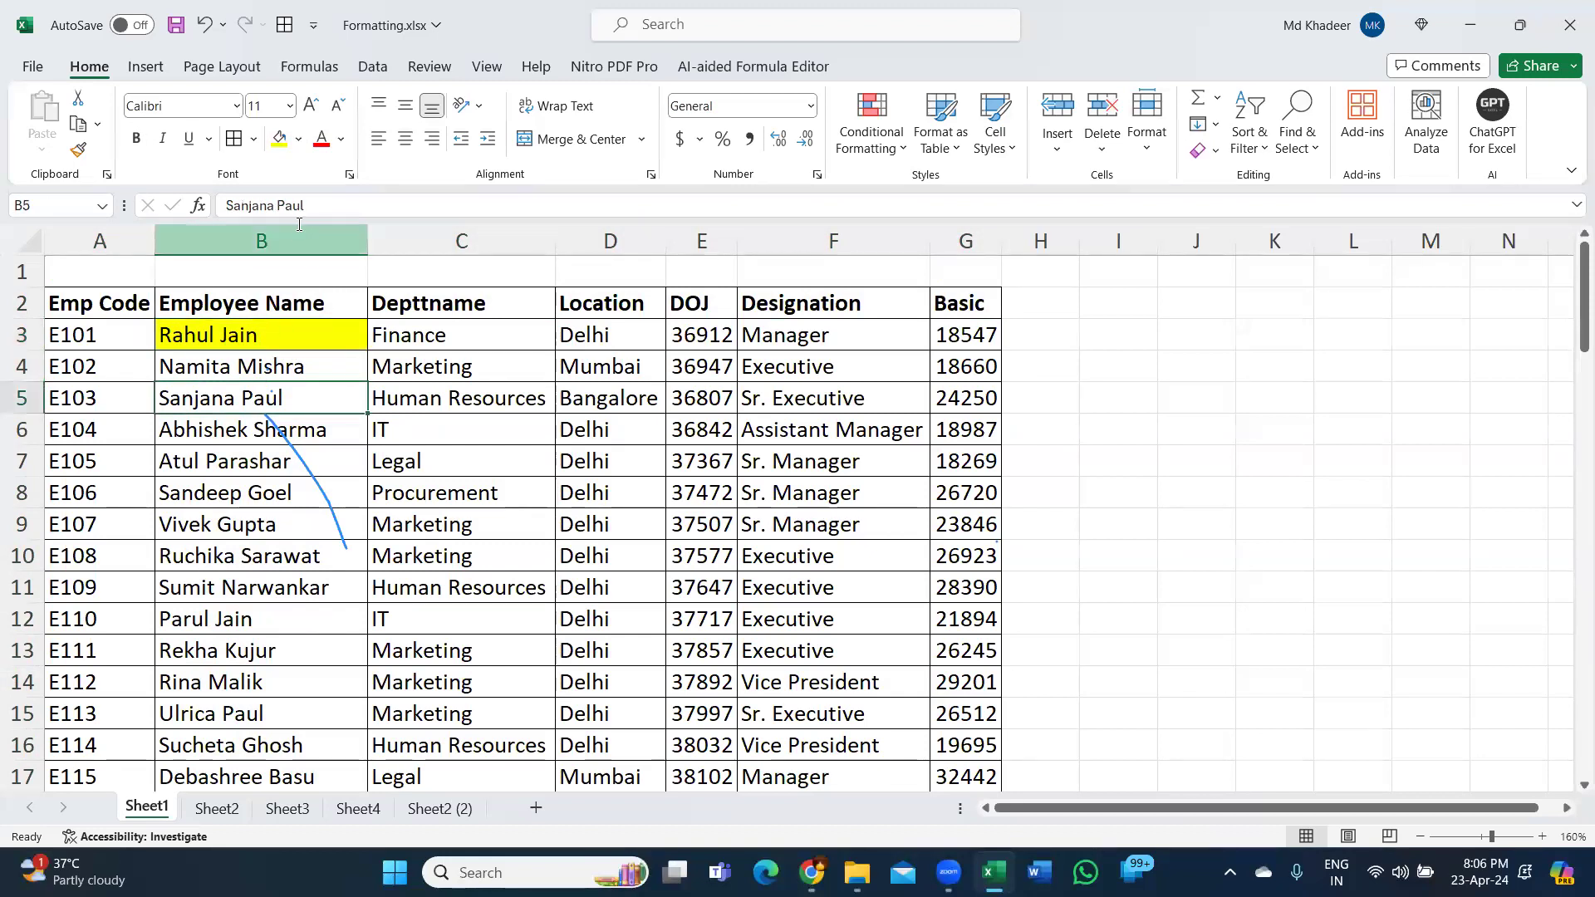
left_click(280, 139)
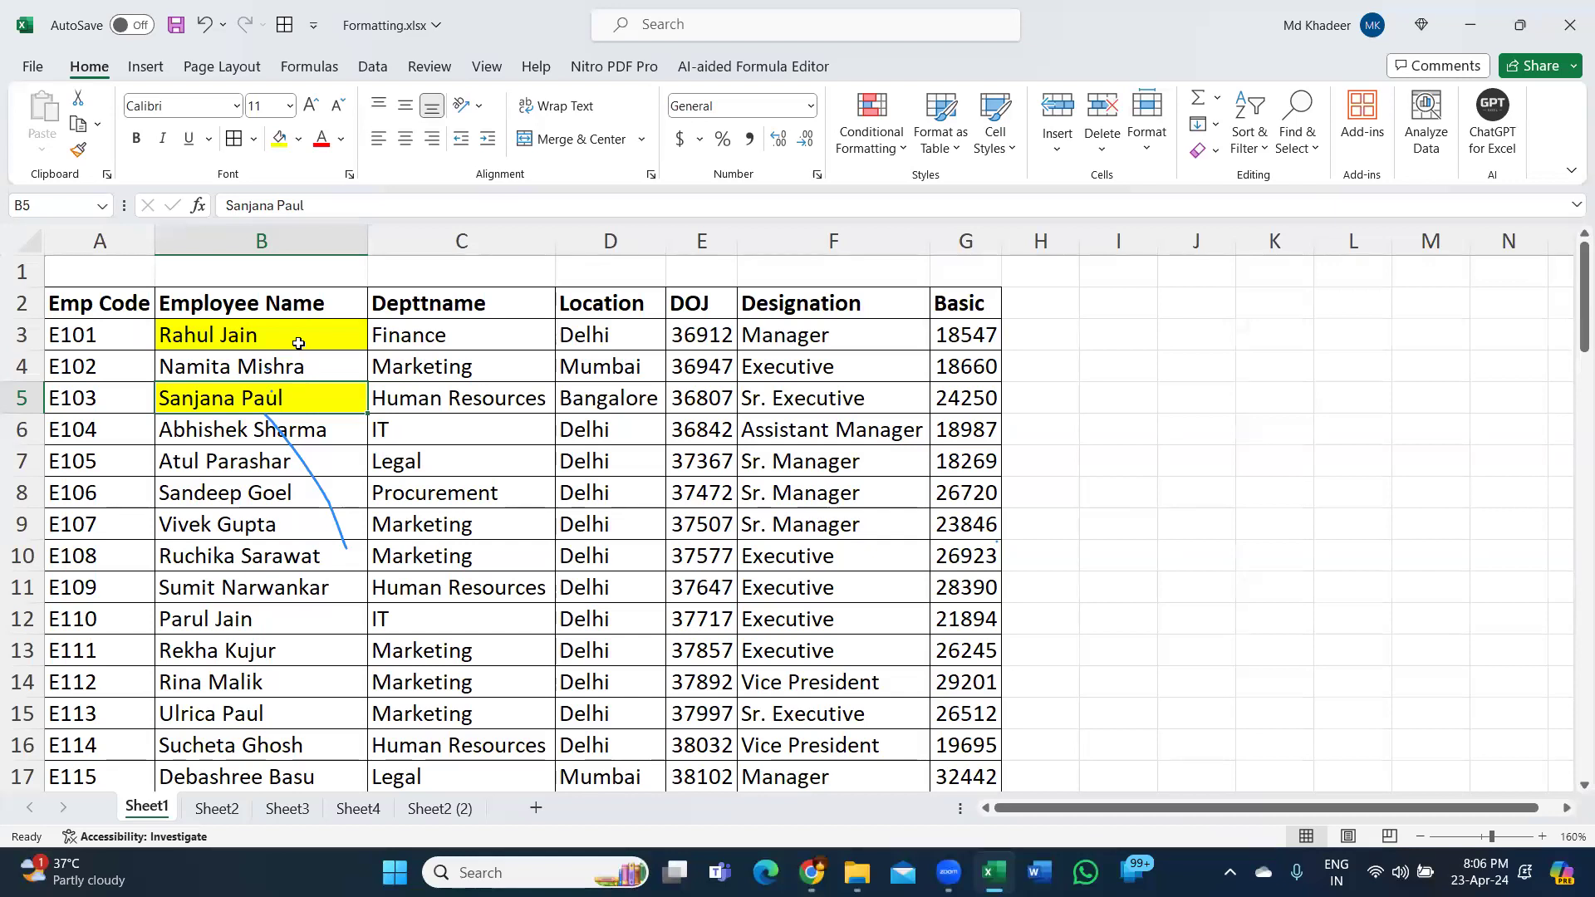
key("ctrl+z")
key("ctrl+z")
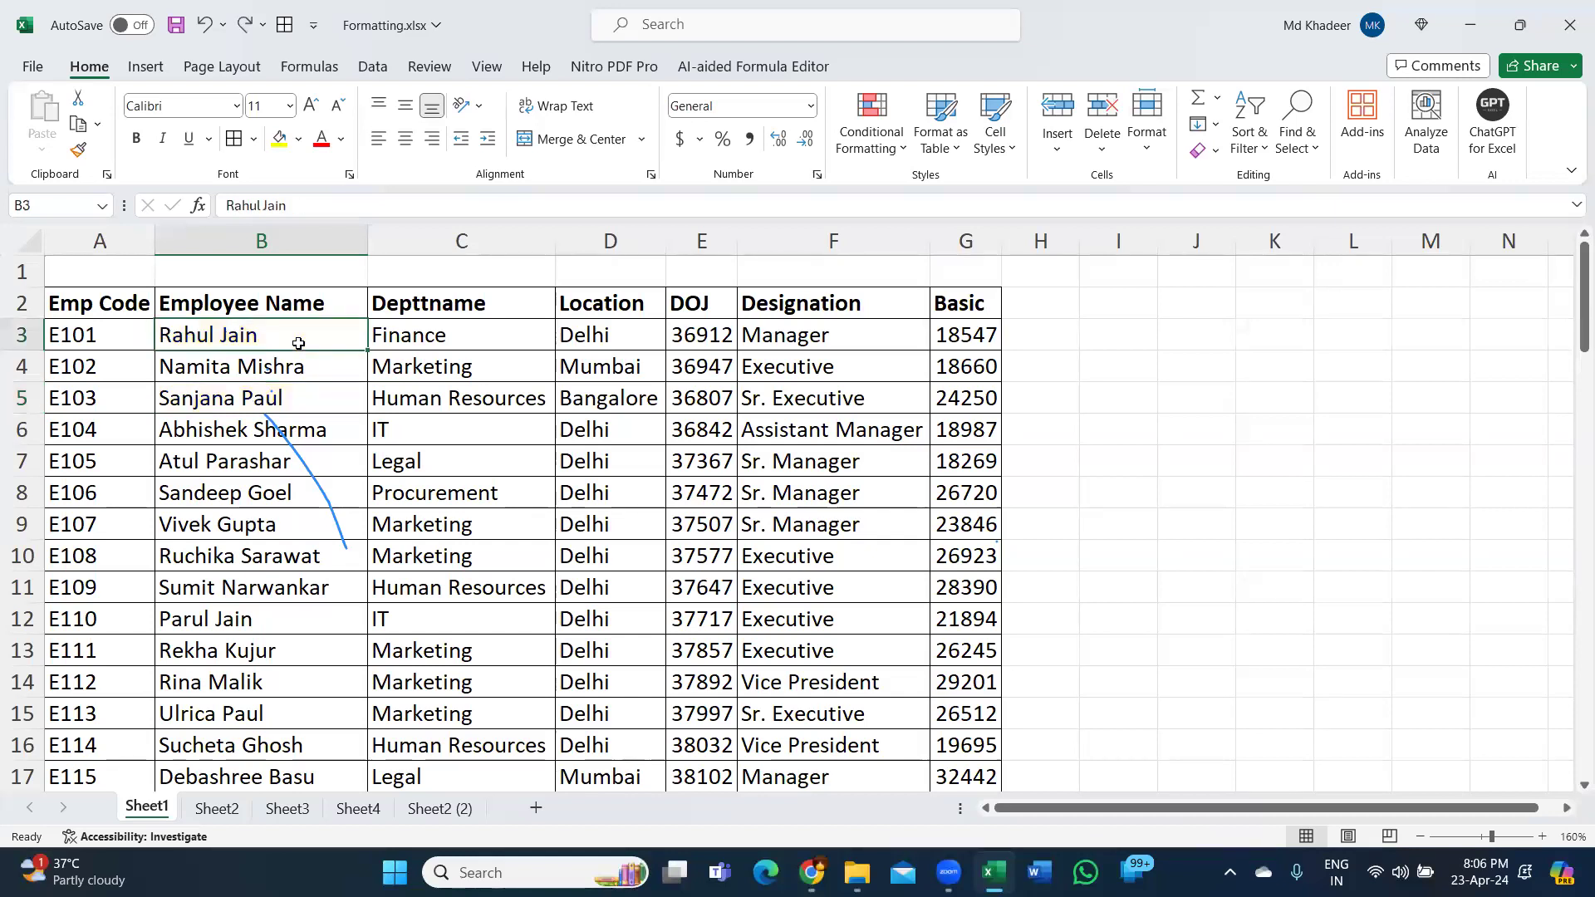
Strike through the employee name in B4 with Ctrl+5.
left_click_drag(97, 329, 275, 368)
left_click(275, 368)
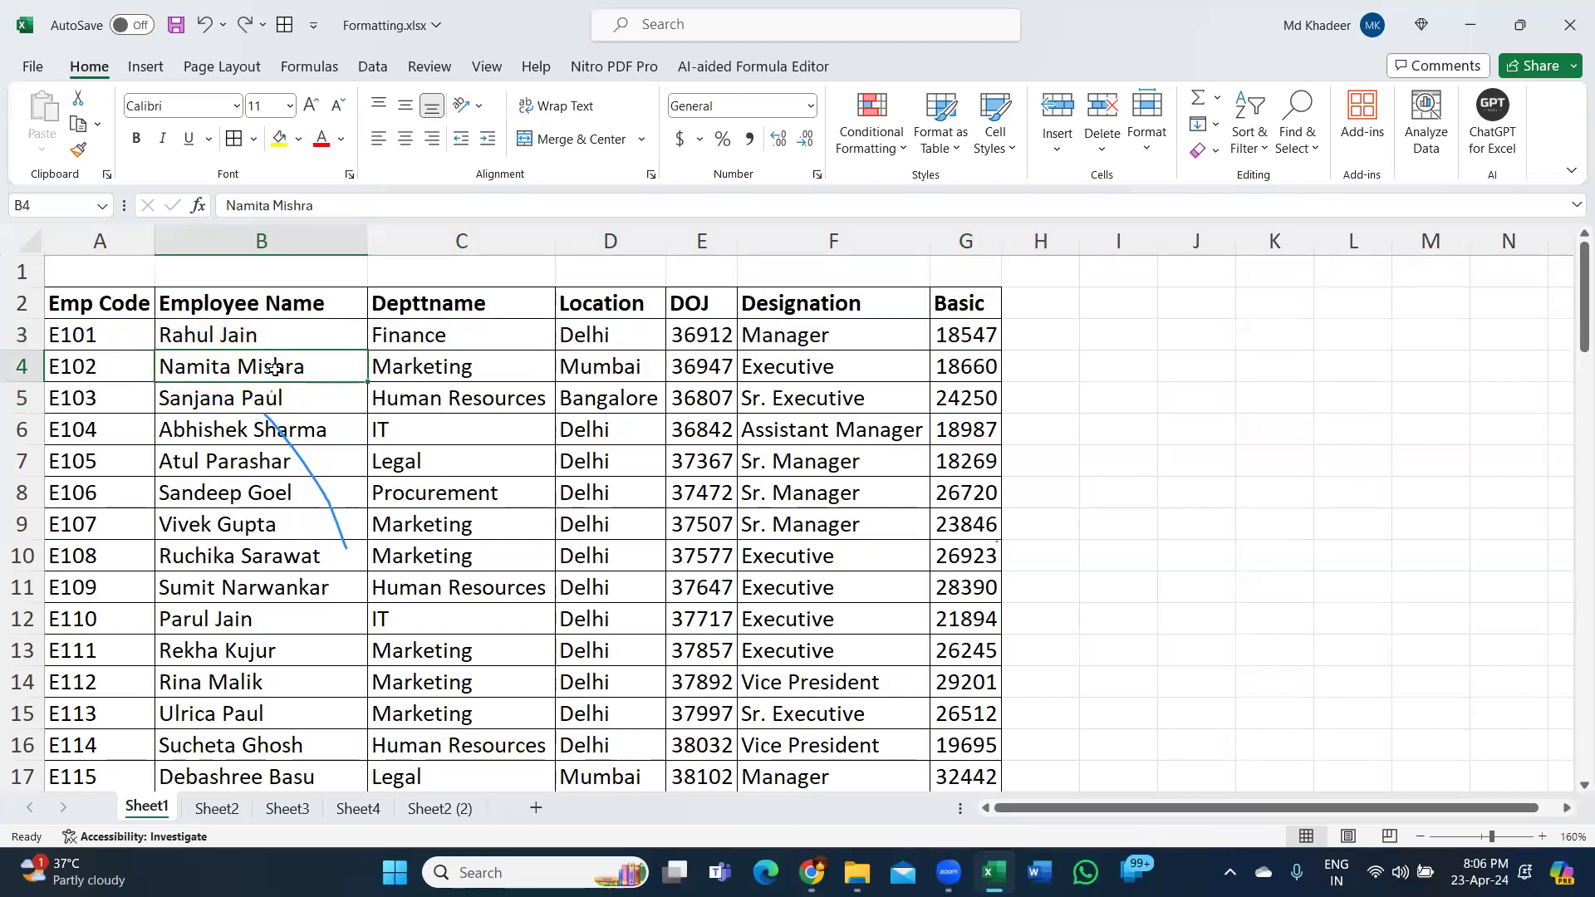
key("ctrl+5")
Toggle strikethrough on B8, then remove it from the name in B4.
left_click(253, 484)
key("ctrl+5")
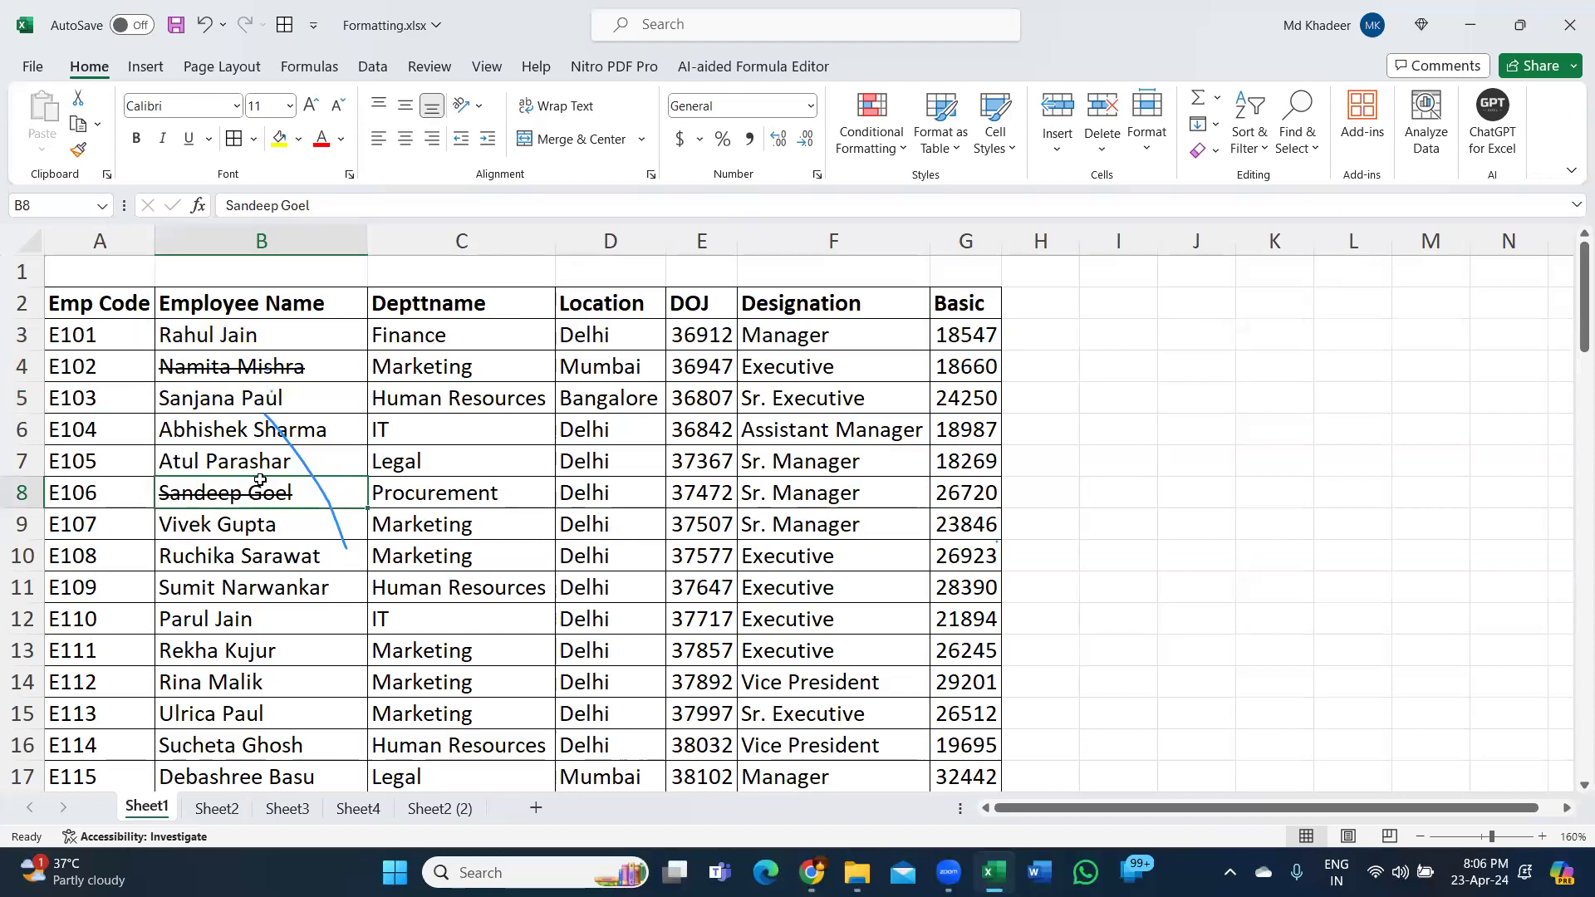
key("ctrl+5")
left_click(310, 364)
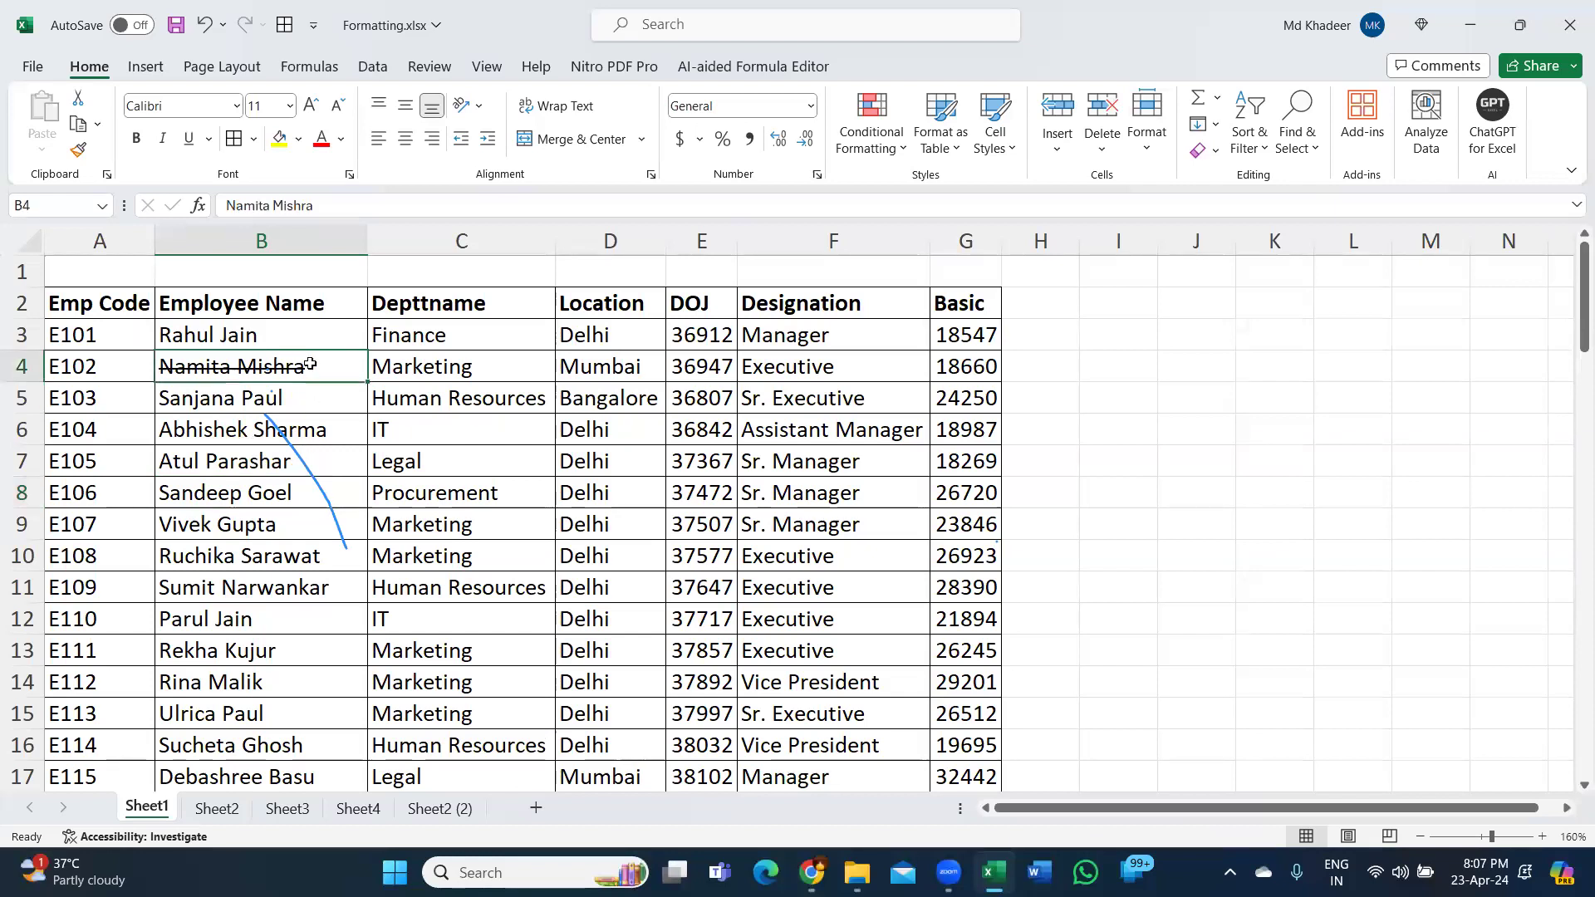
key("ctrl+5")
left_click(697, 356)
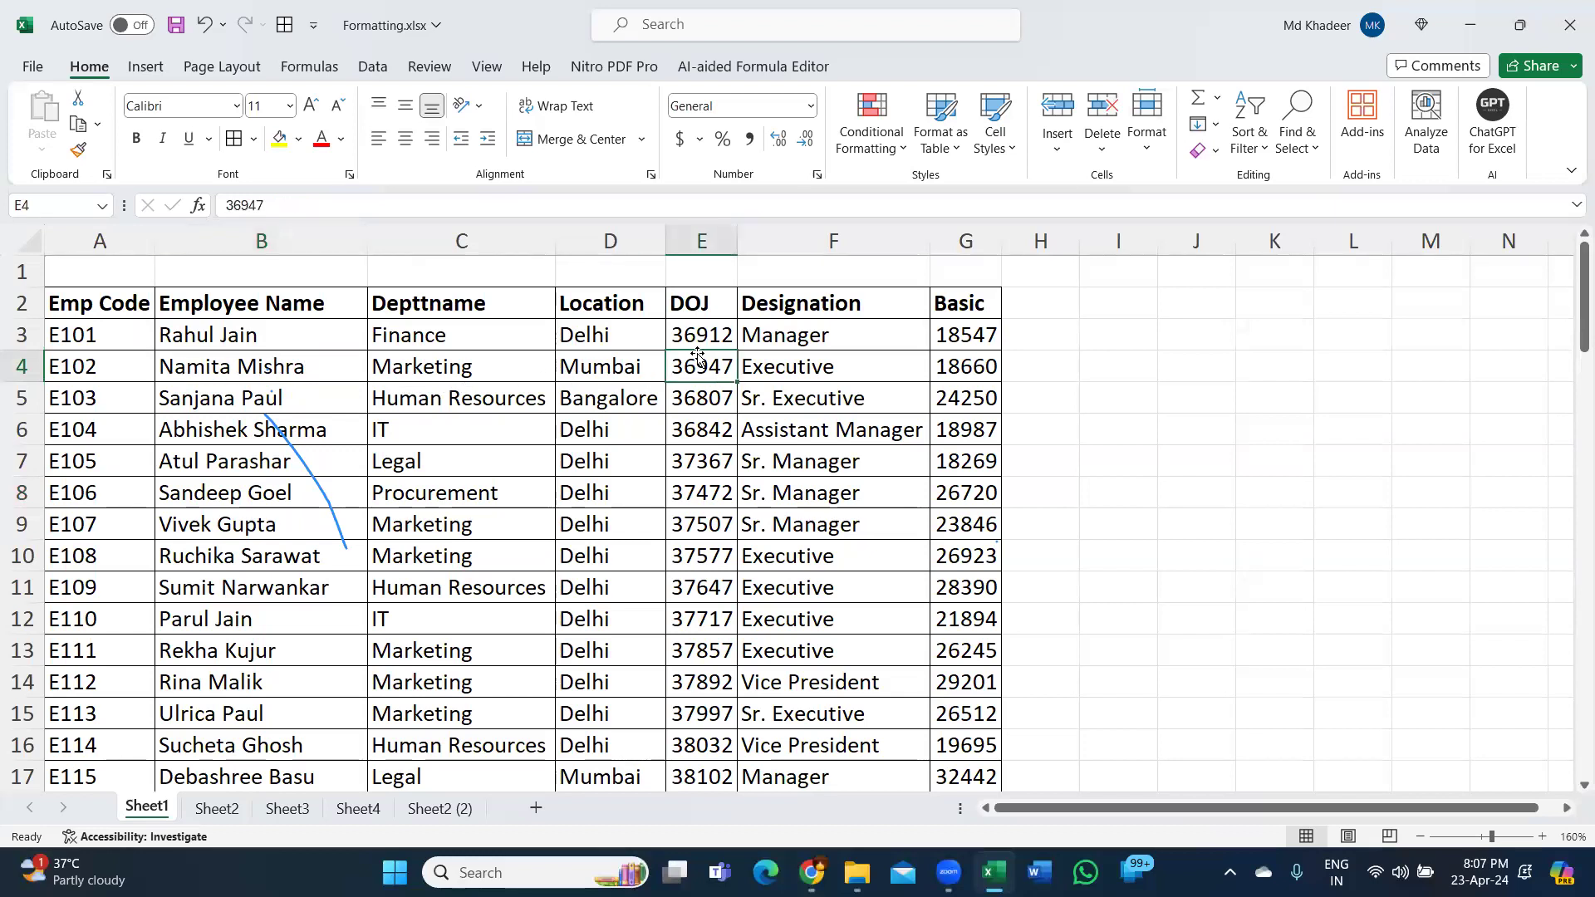
key("ctrl")
left_click(345, 810)
left_click(290, 808)
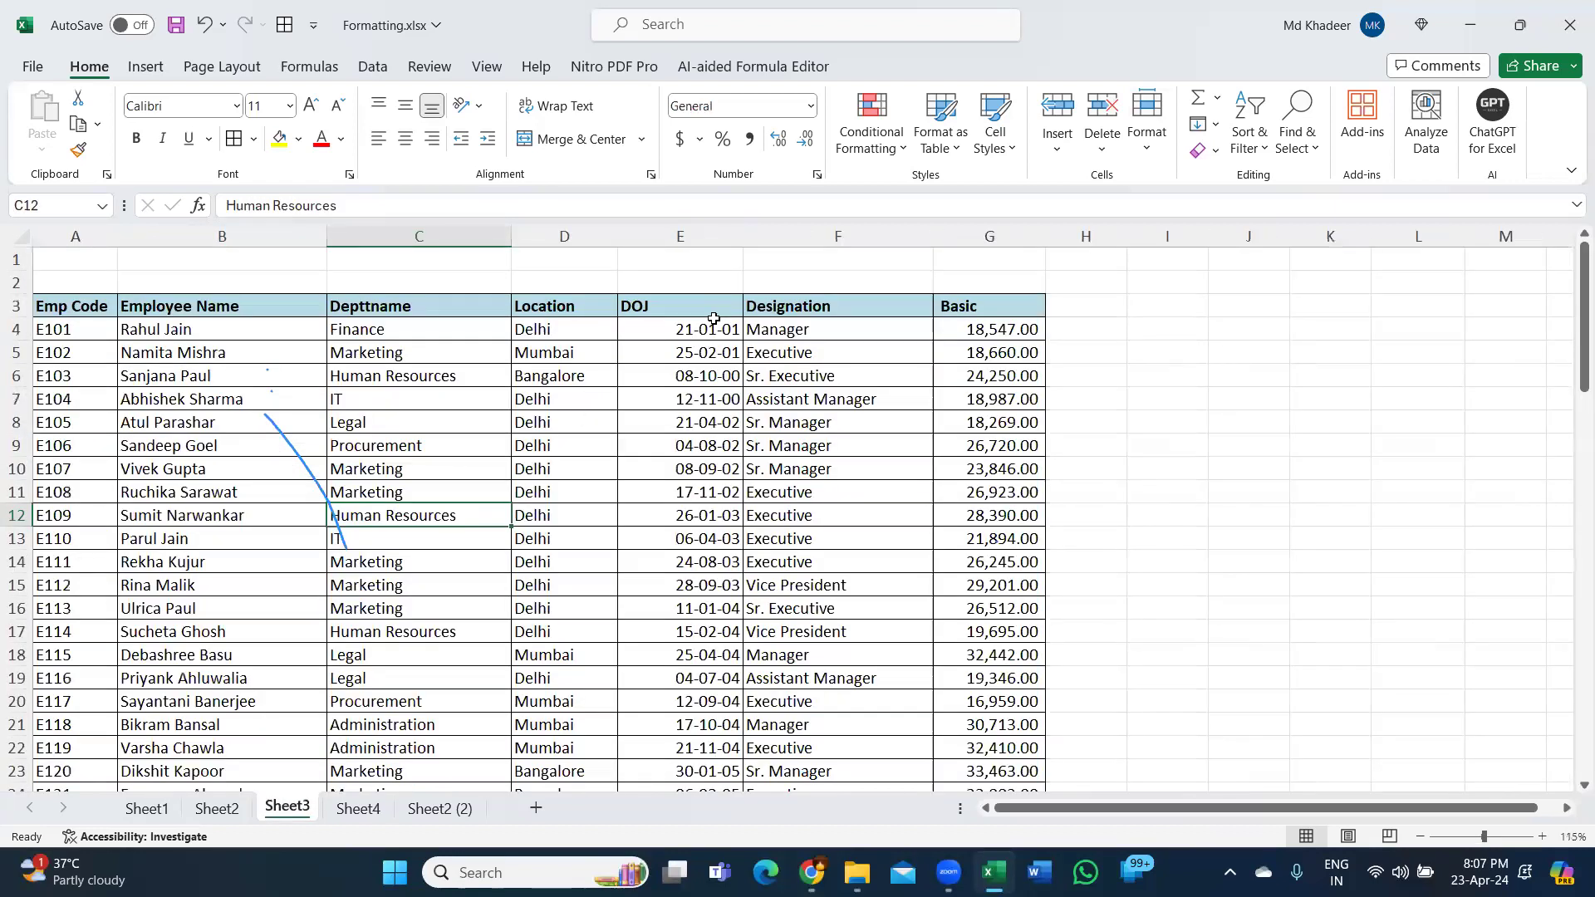
left_click_drag(711, 330, 688, 573)
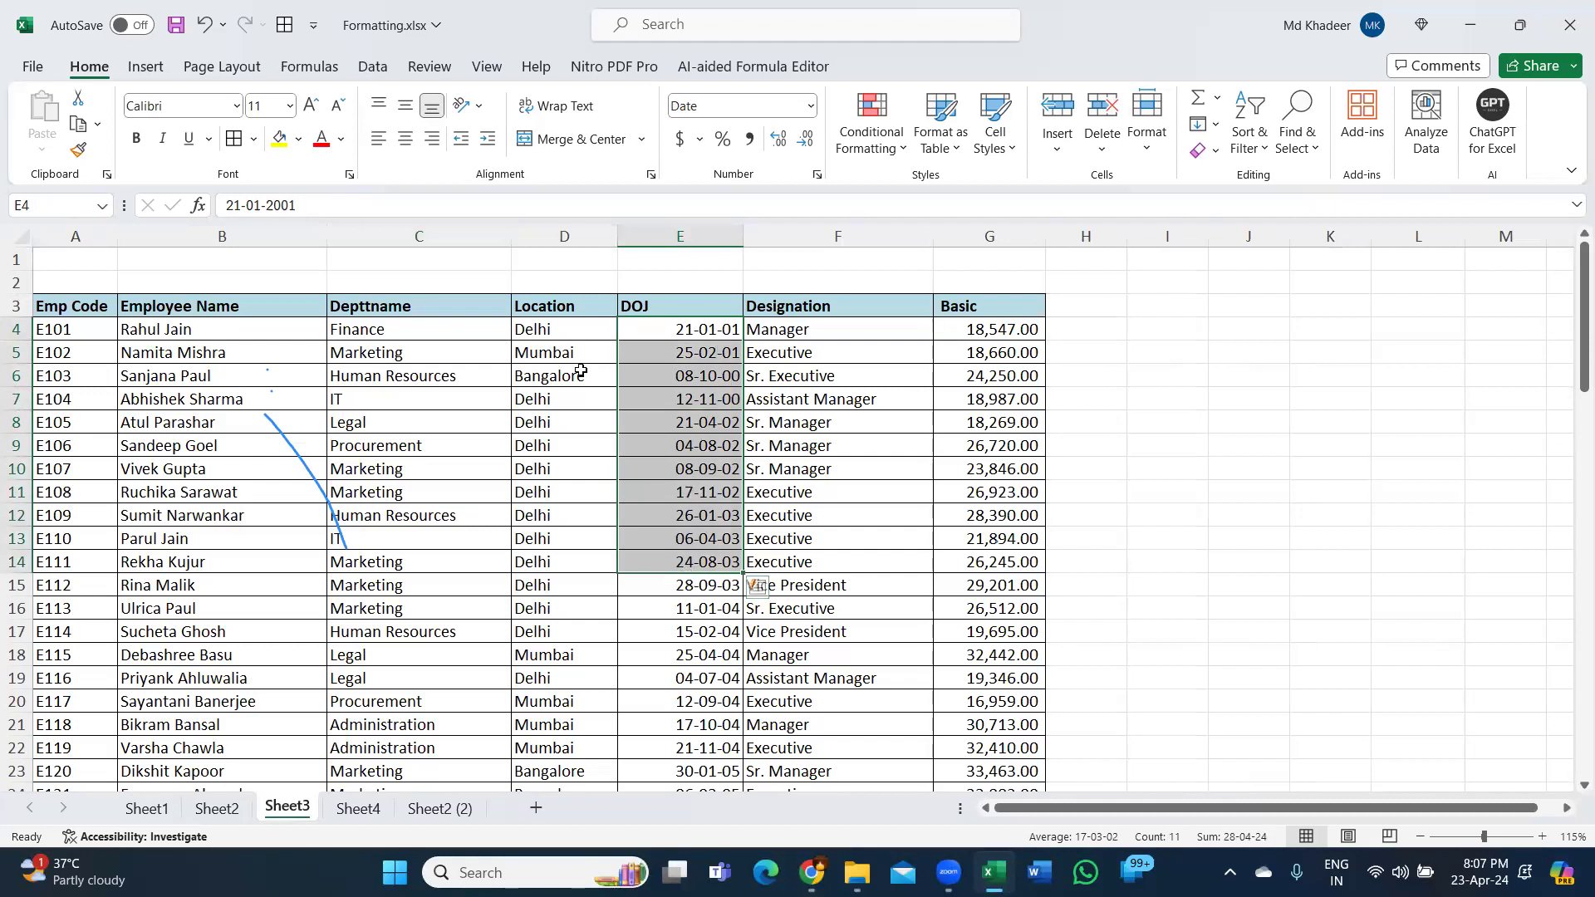
left_click(162, 803)
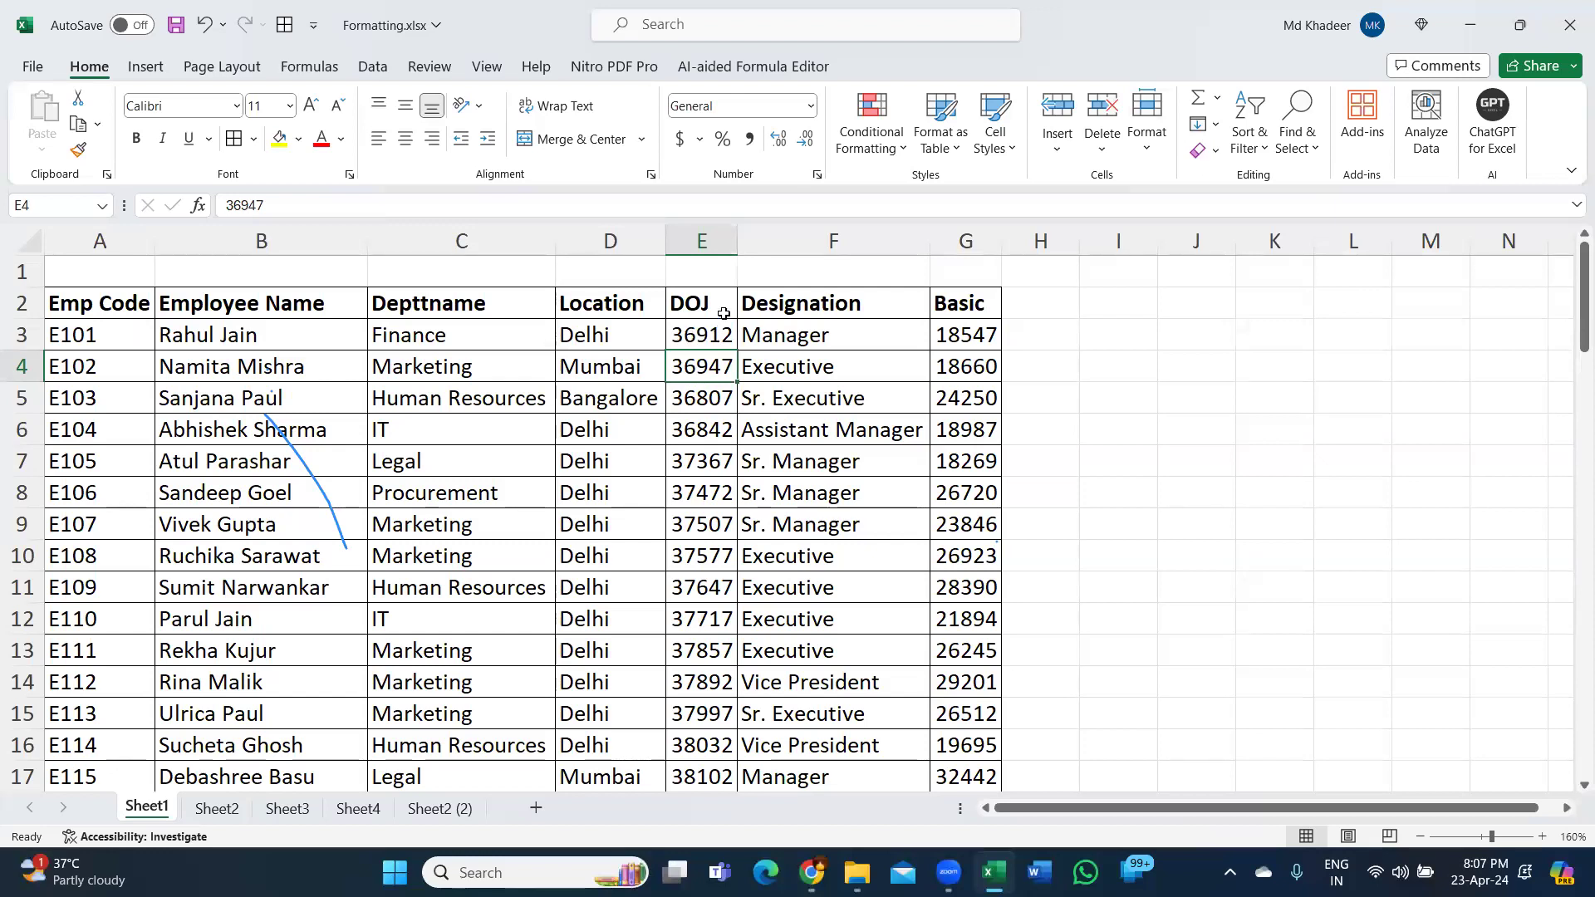
Widen column E so the DOJ values fit, then select the column.
left_click_drag(738, 247, 804, 245)
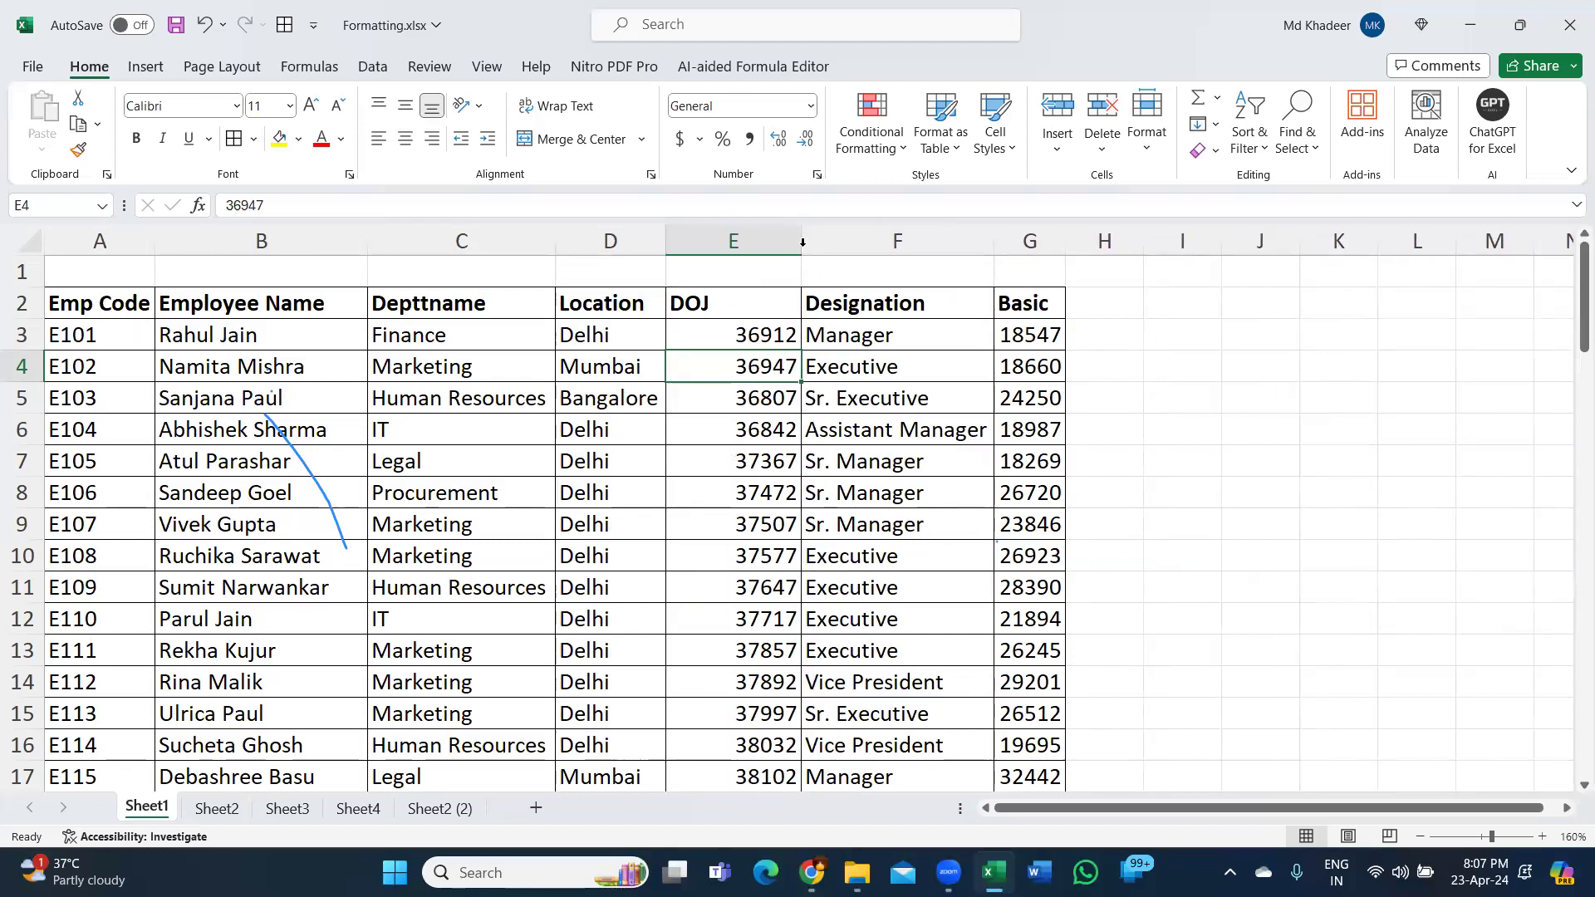
left_click(783, 341)
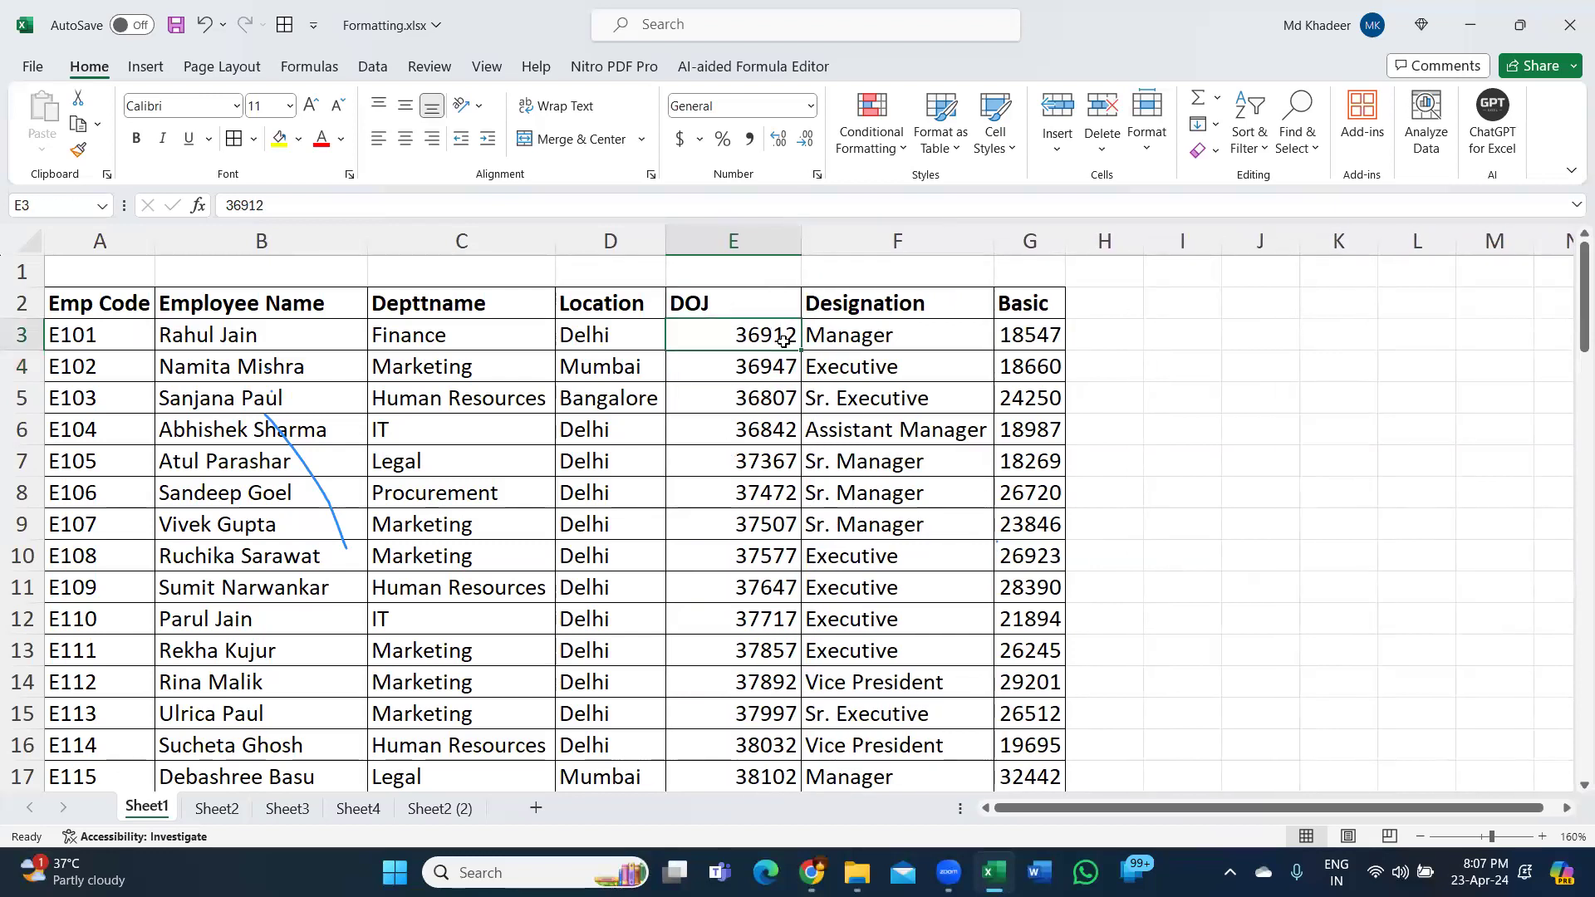
left_click_drag(770, 335, 770, 611)
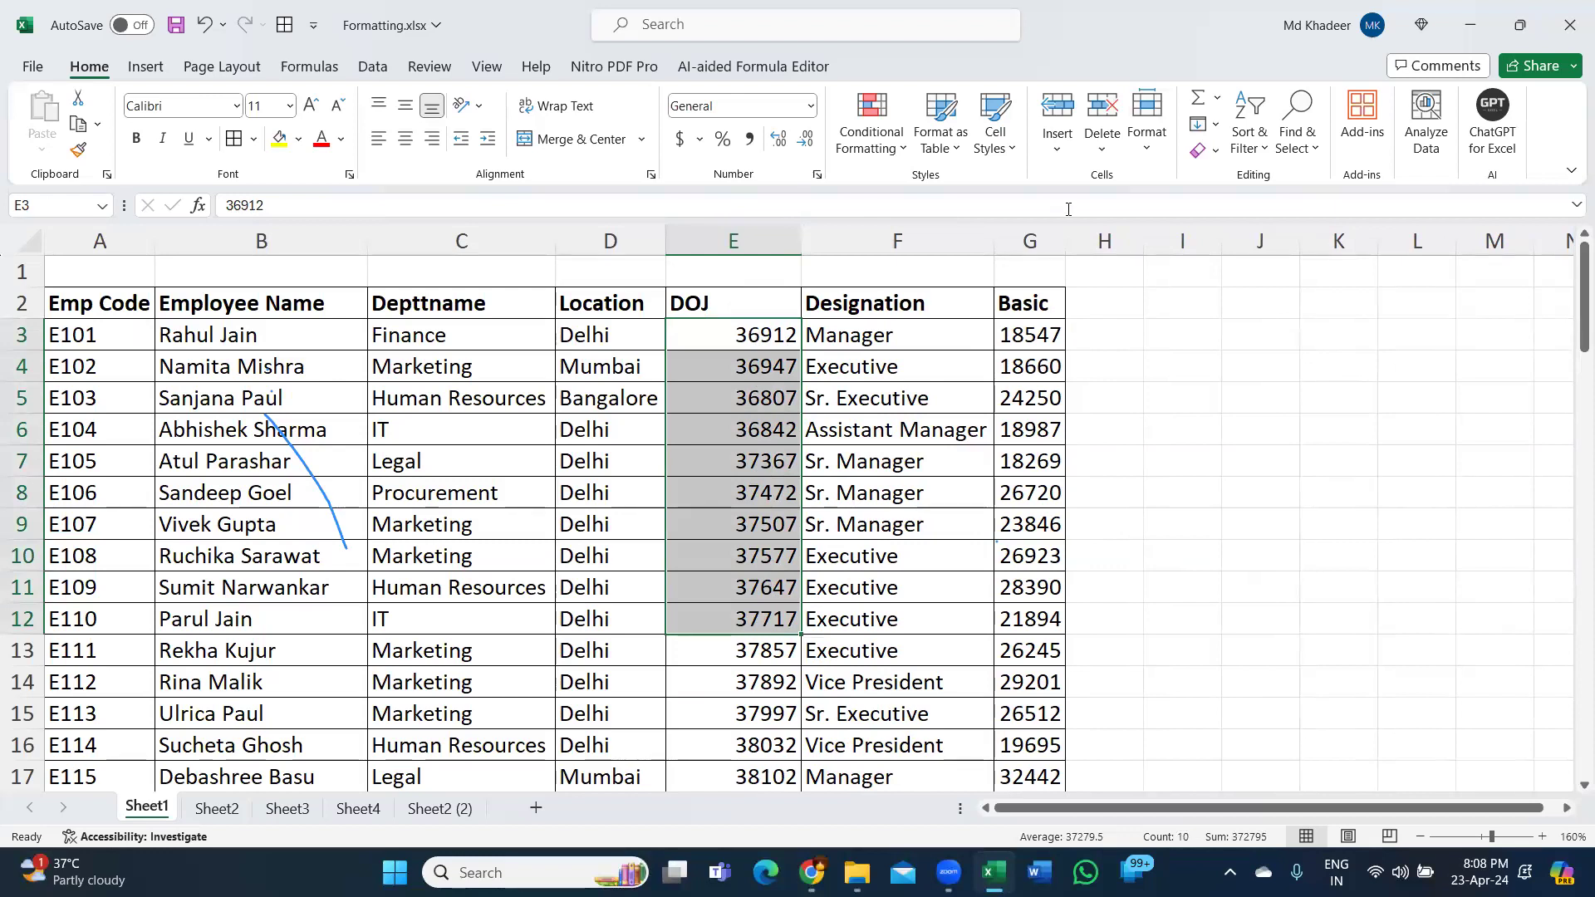
left_click(750, 333)
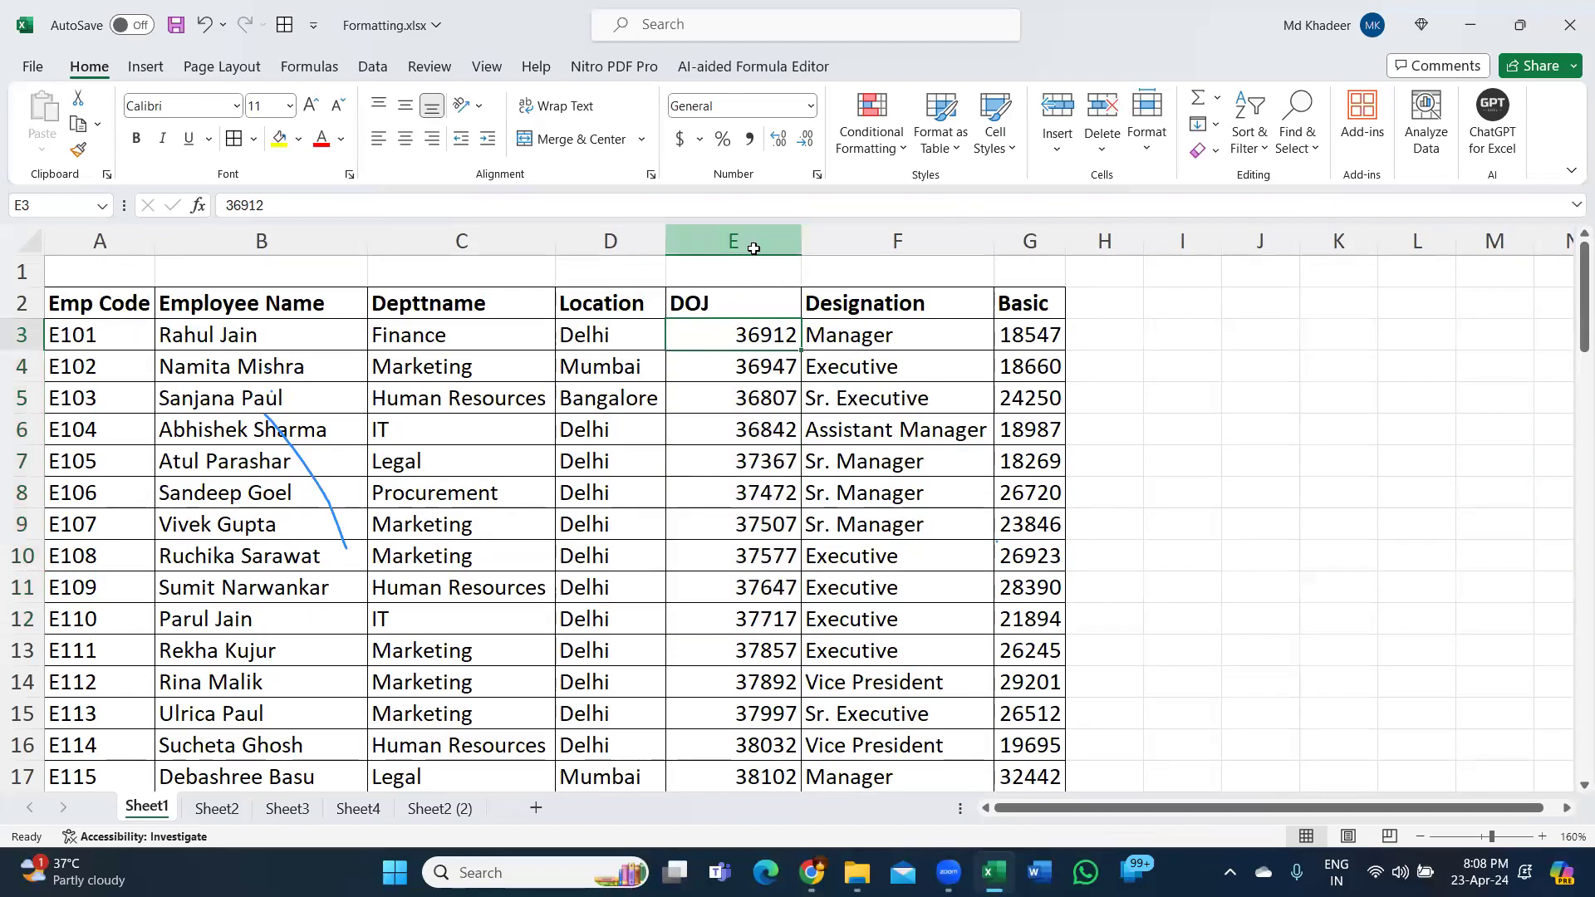
left_click(752, 244)
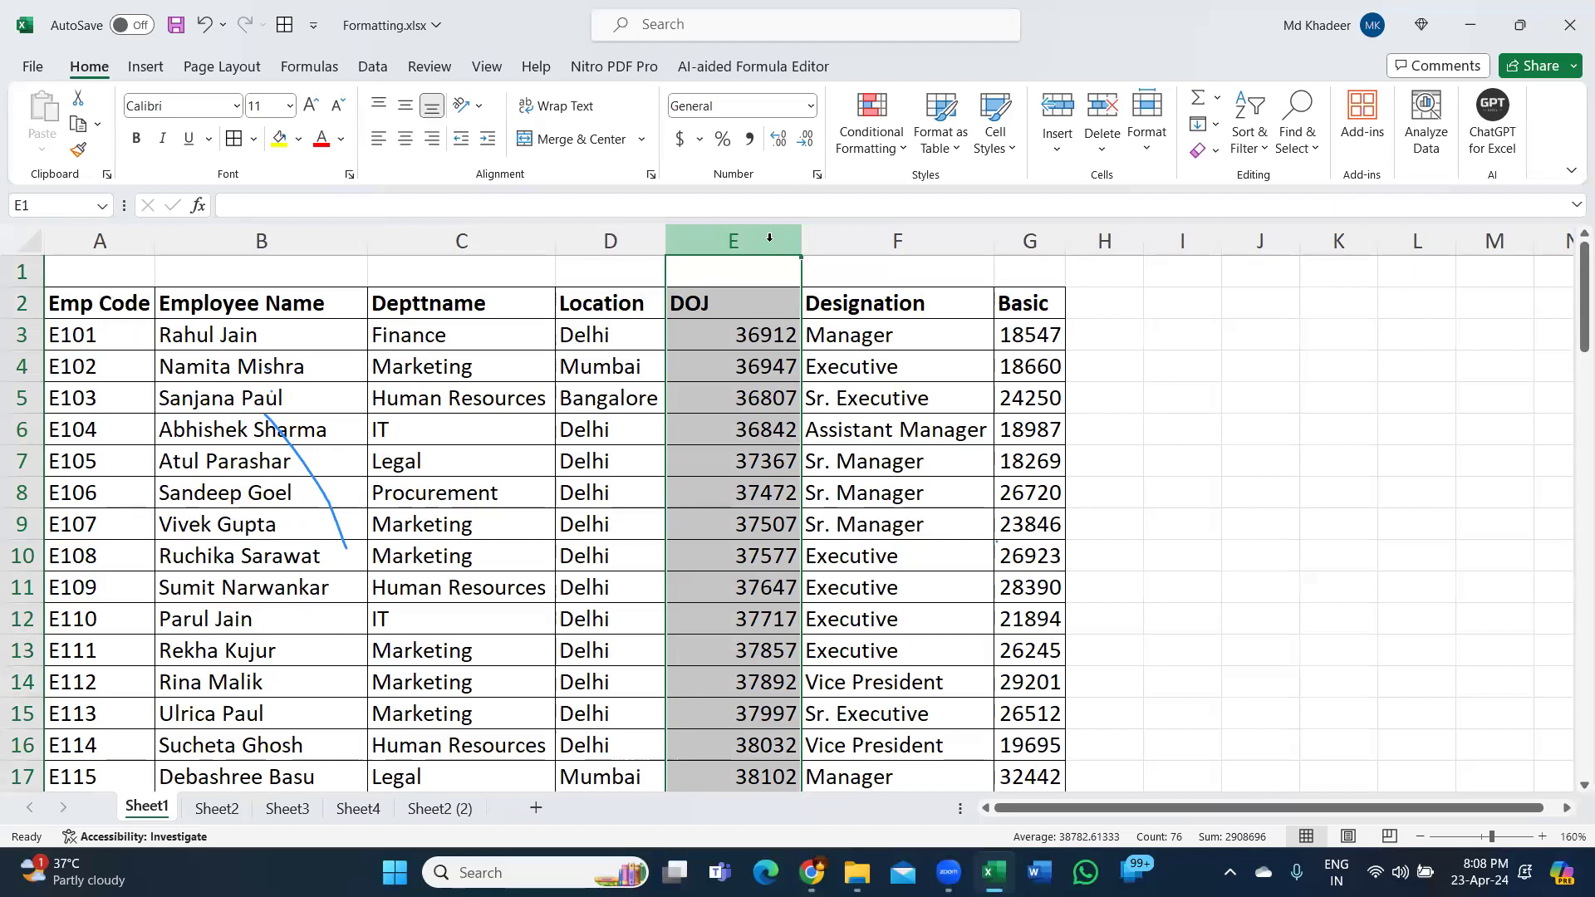
Select the DOJ values from E3 down to the last row with Ctrl+Shift+Down.
scroll(757, 369, "down", 20)
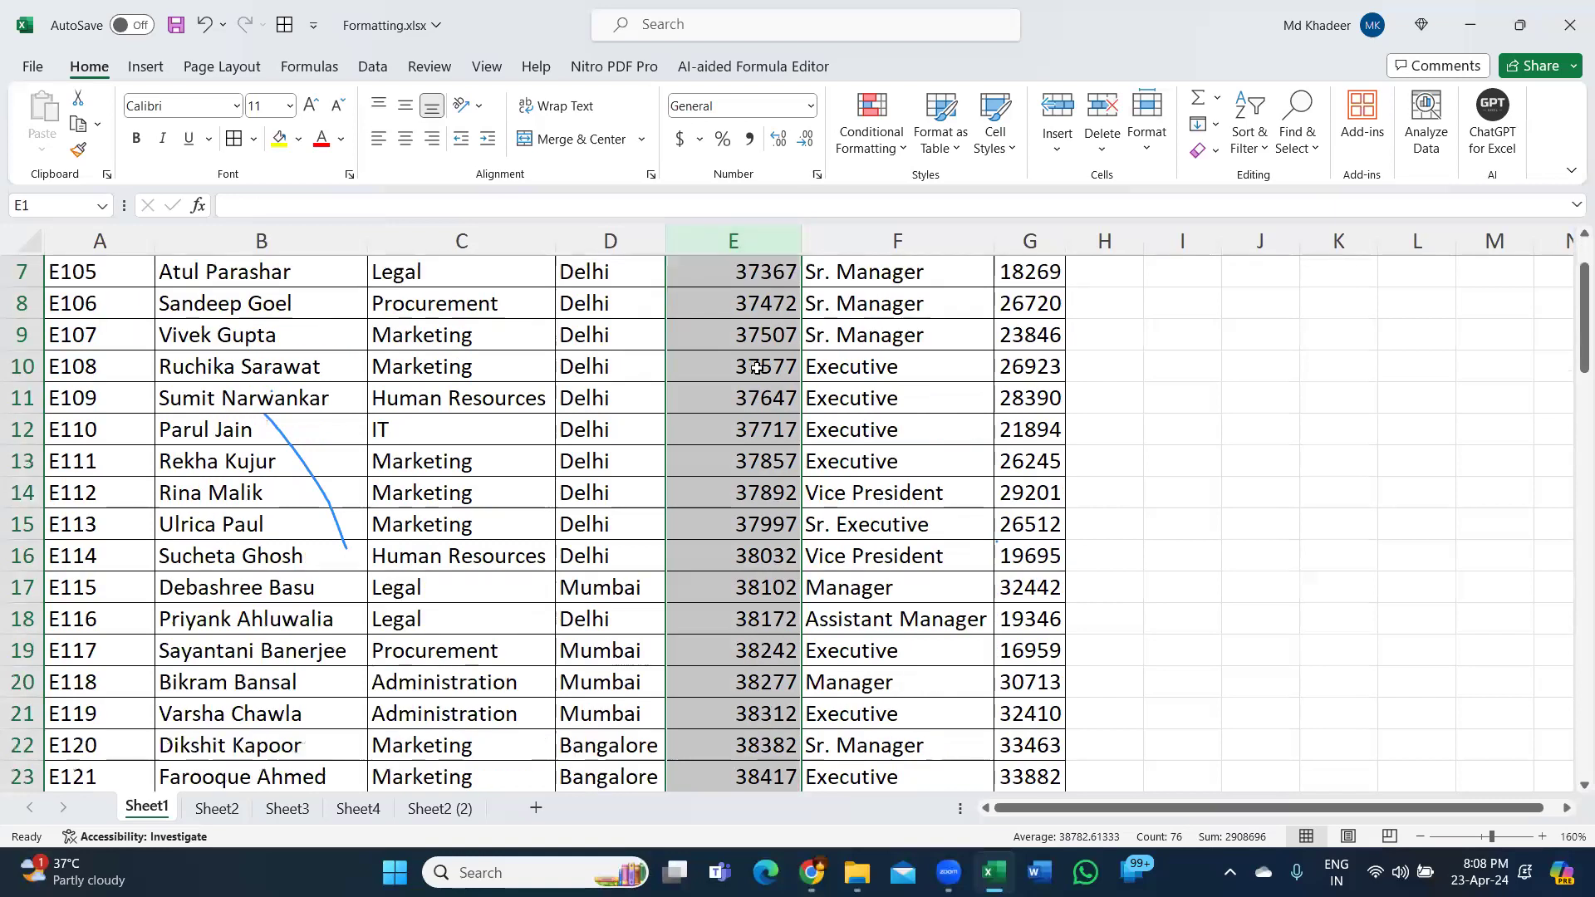
scroll(761, 380, "down", 6)
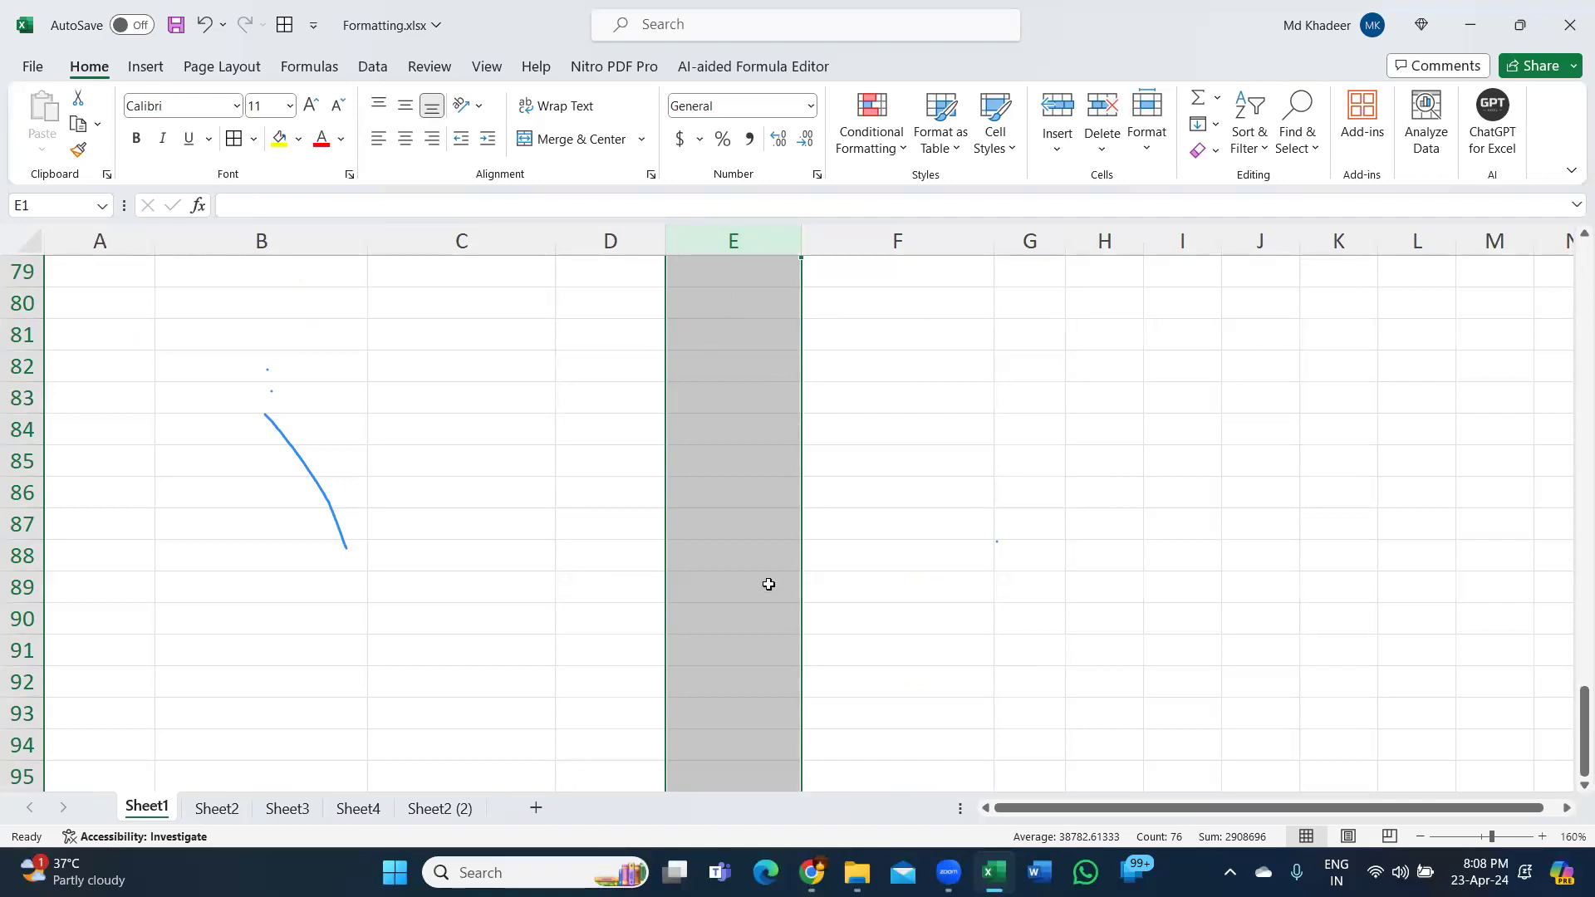
scroll(779, 413, "up", 3)
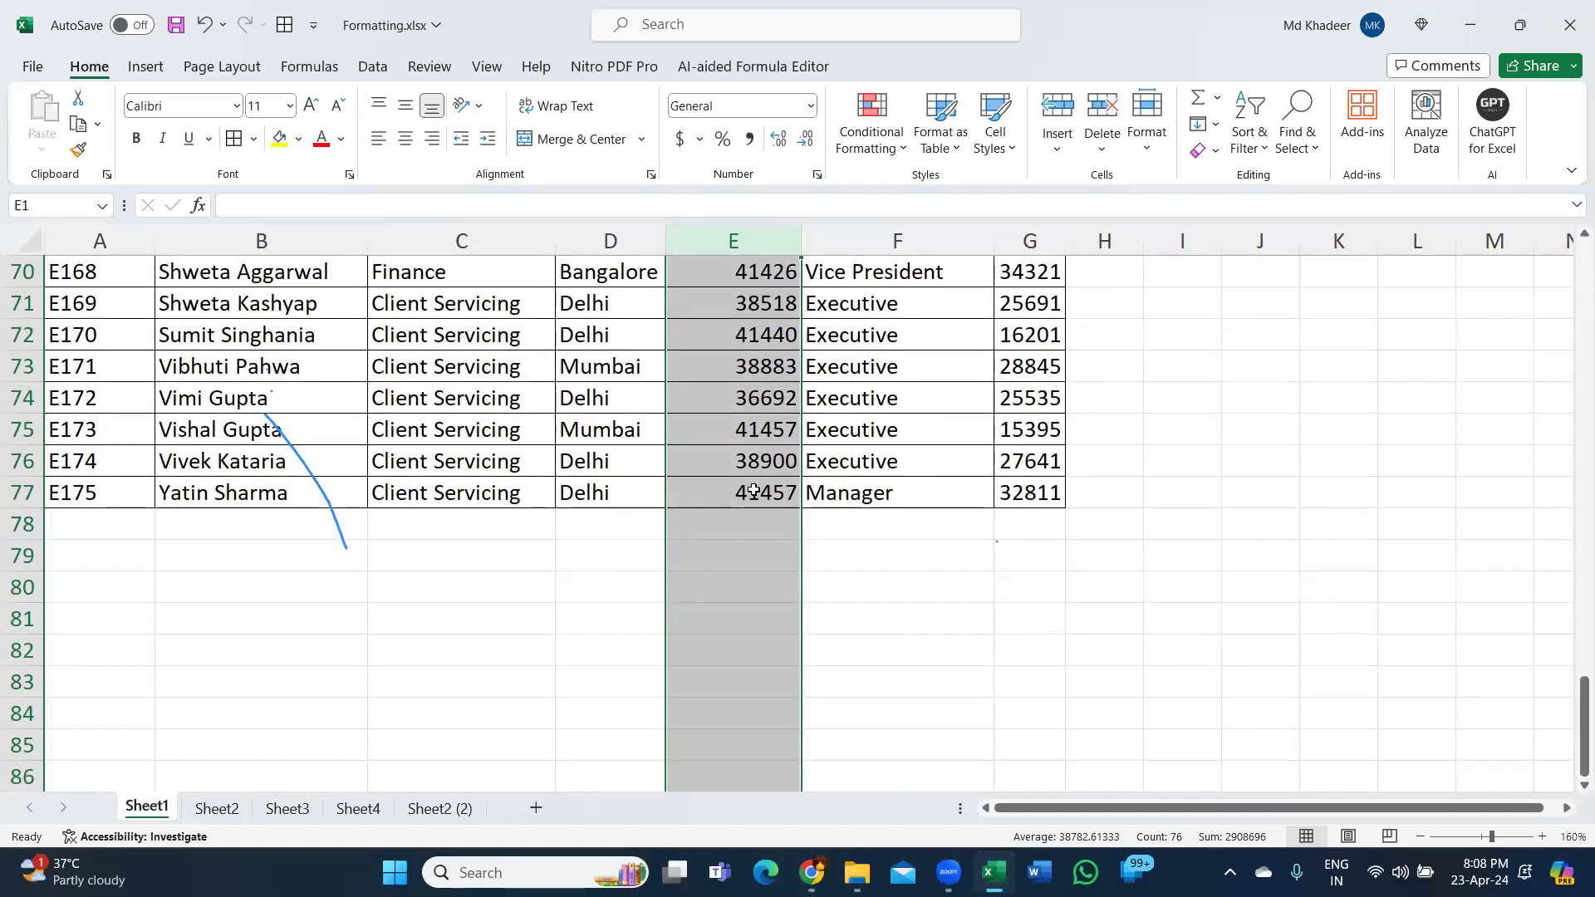
scroll(754, 491, "up", 7)
scroll(754, 490, "up", 15)
left_click(762, 337)
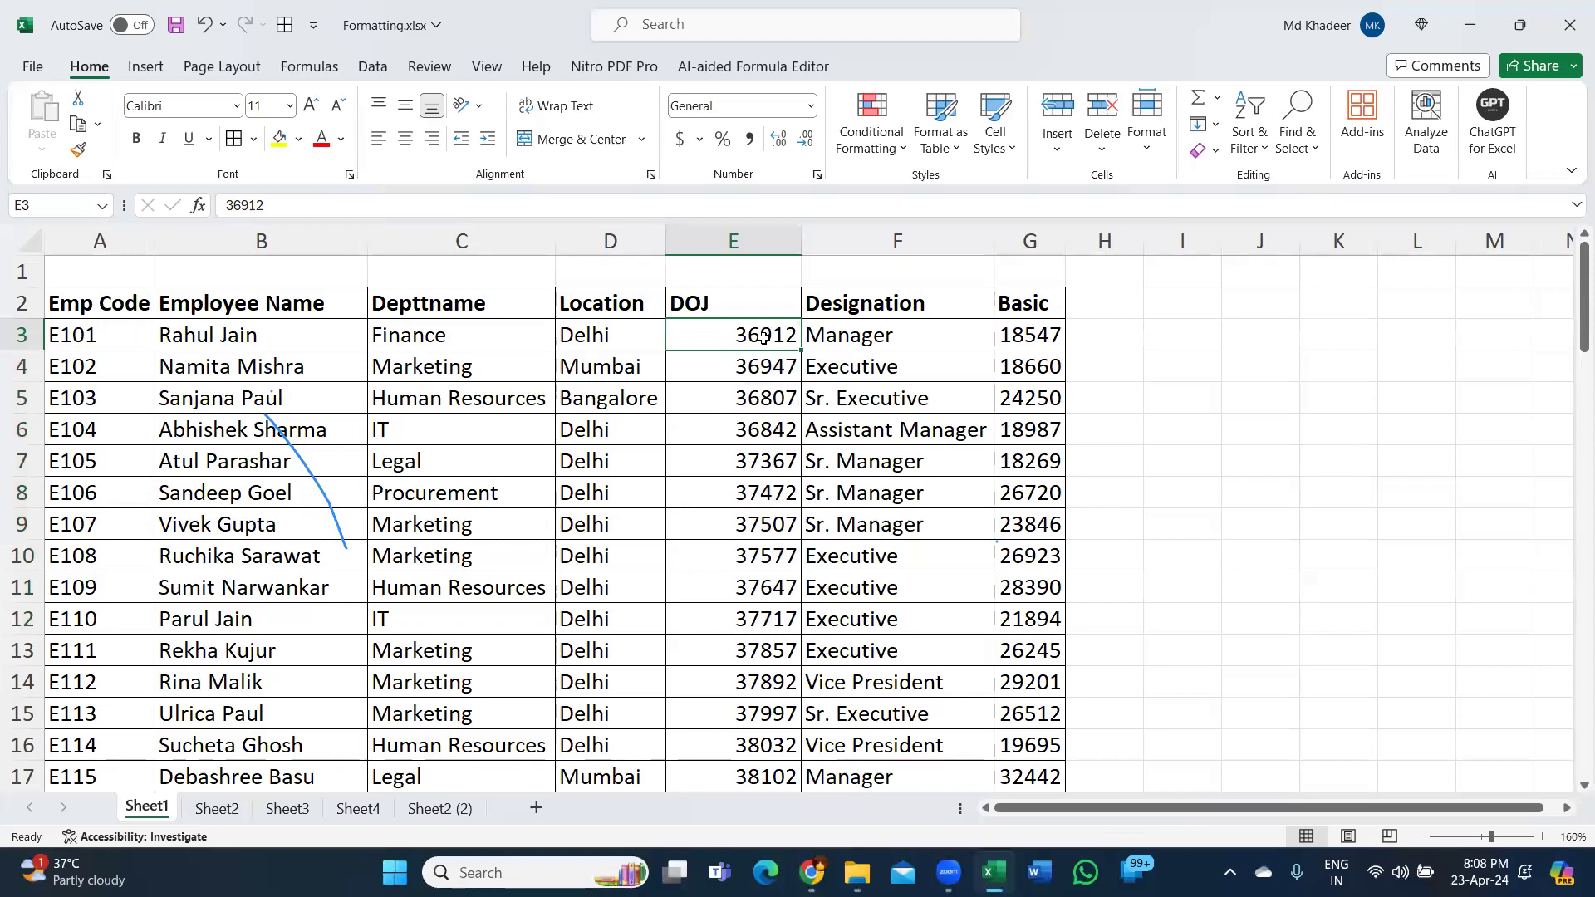
key("ctrl+shift+Down")
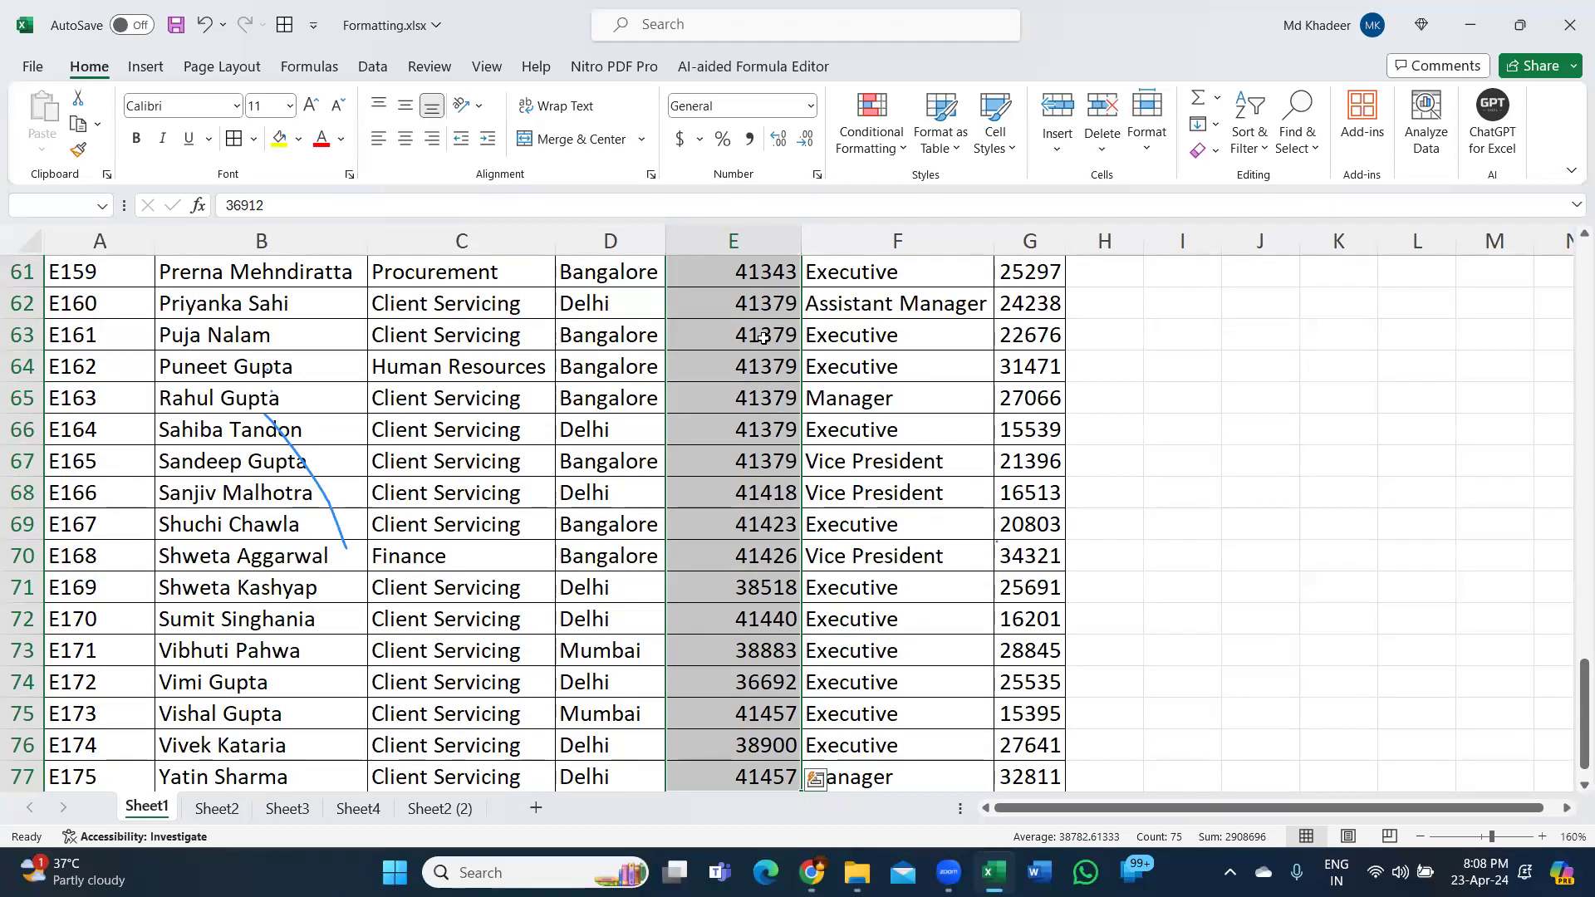
scroll(766, 366, "down", 4)
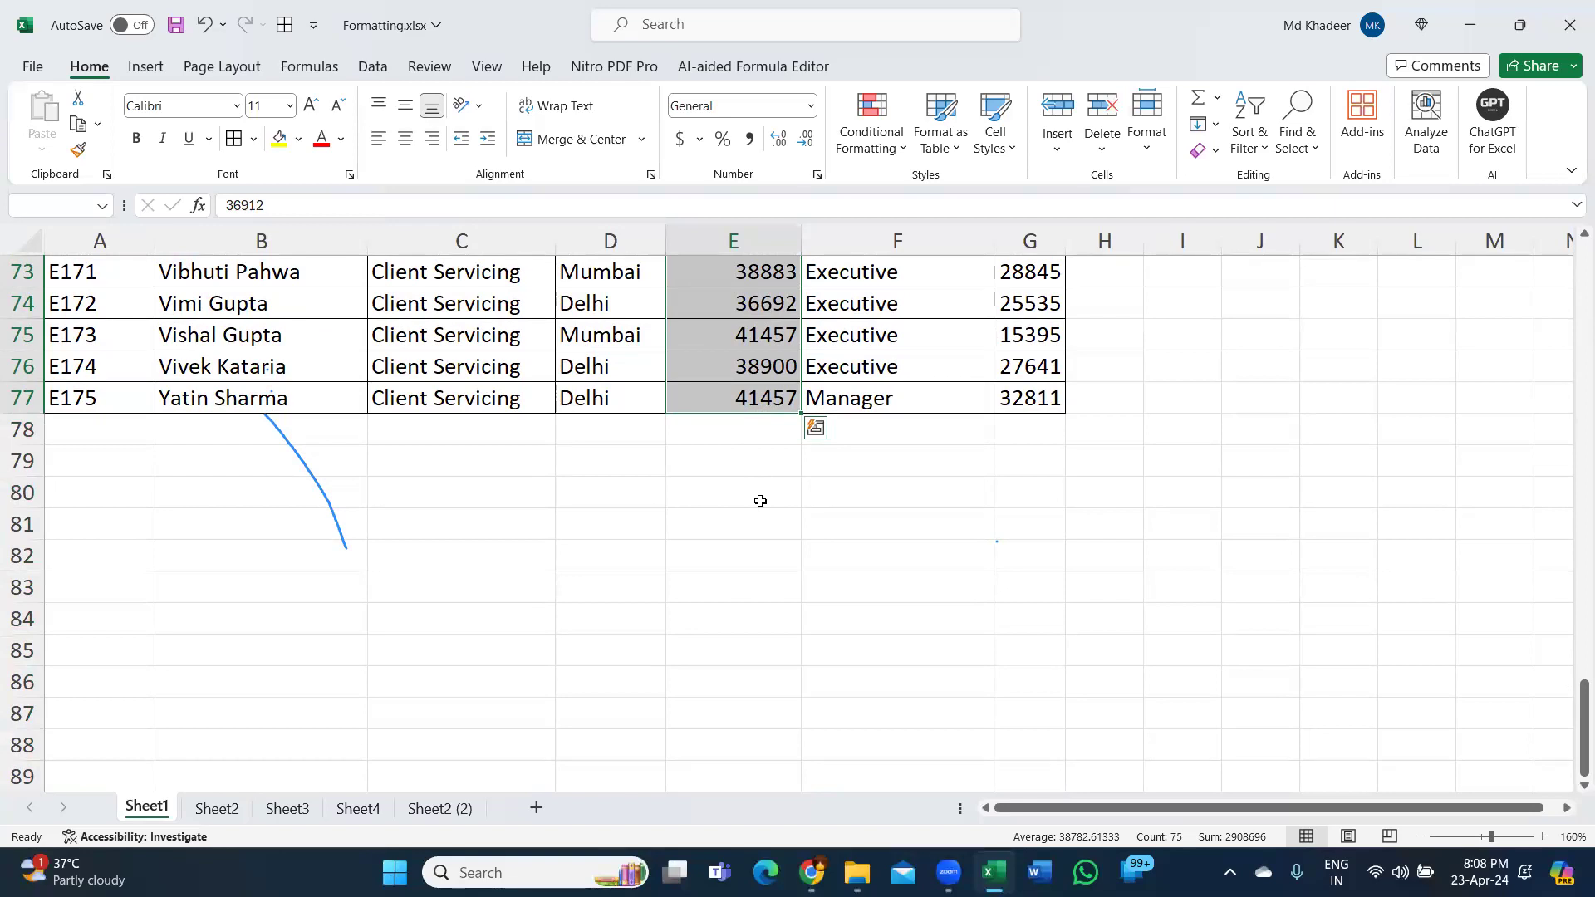
key("ctrl+BackSpace")
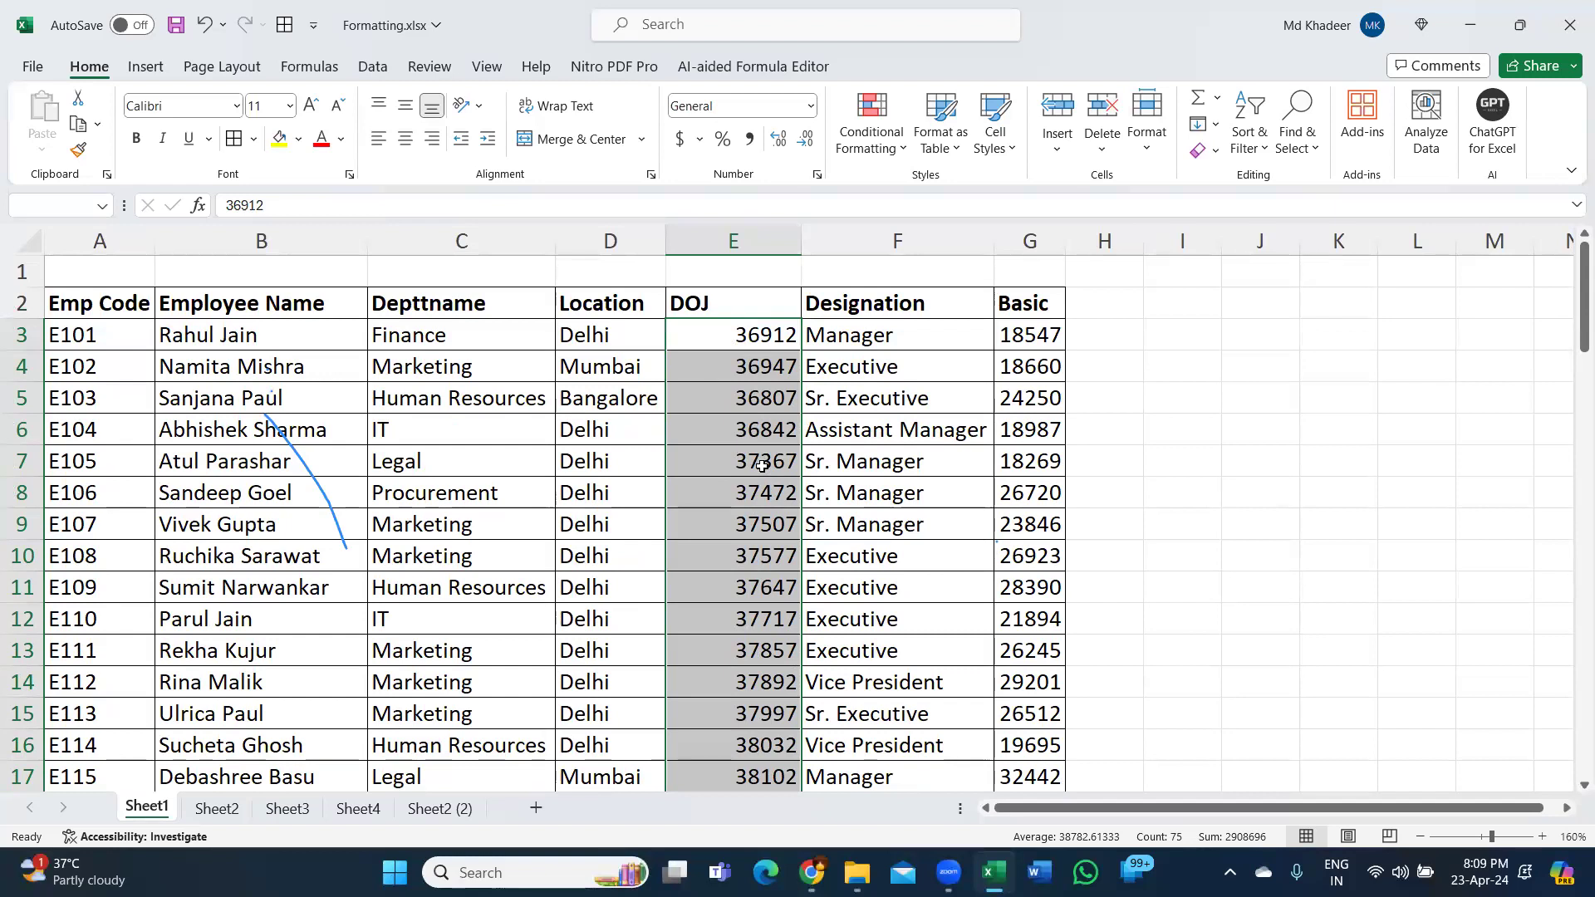
Format the selected DOJ values as Short Date, e.g. 21-01-01.
left_click(812, 105)
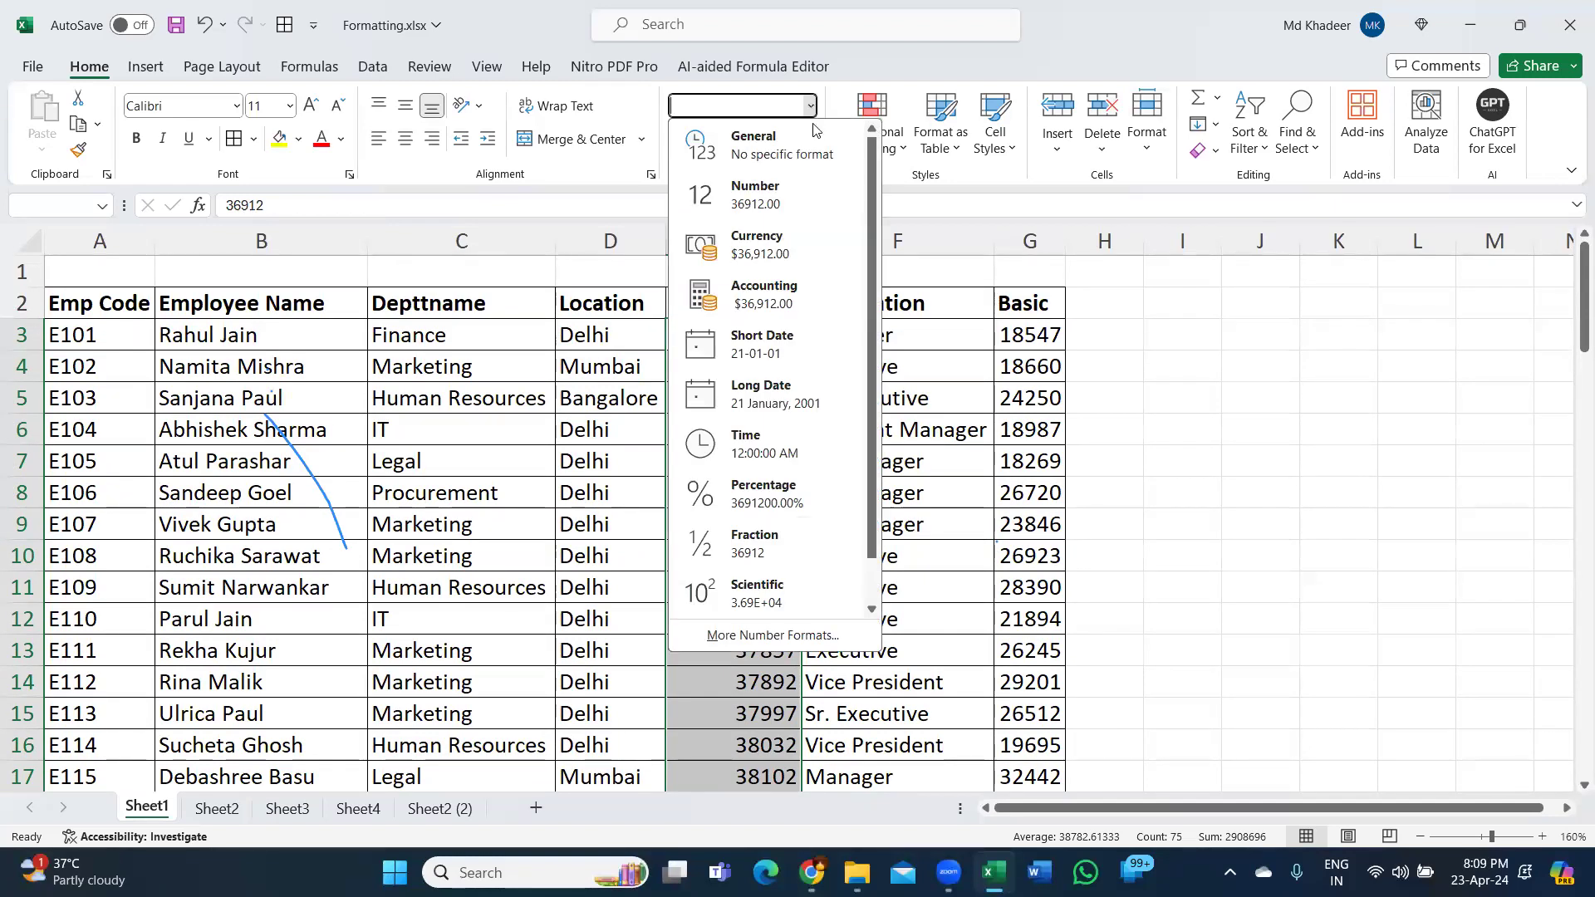
left_click(810, 341)
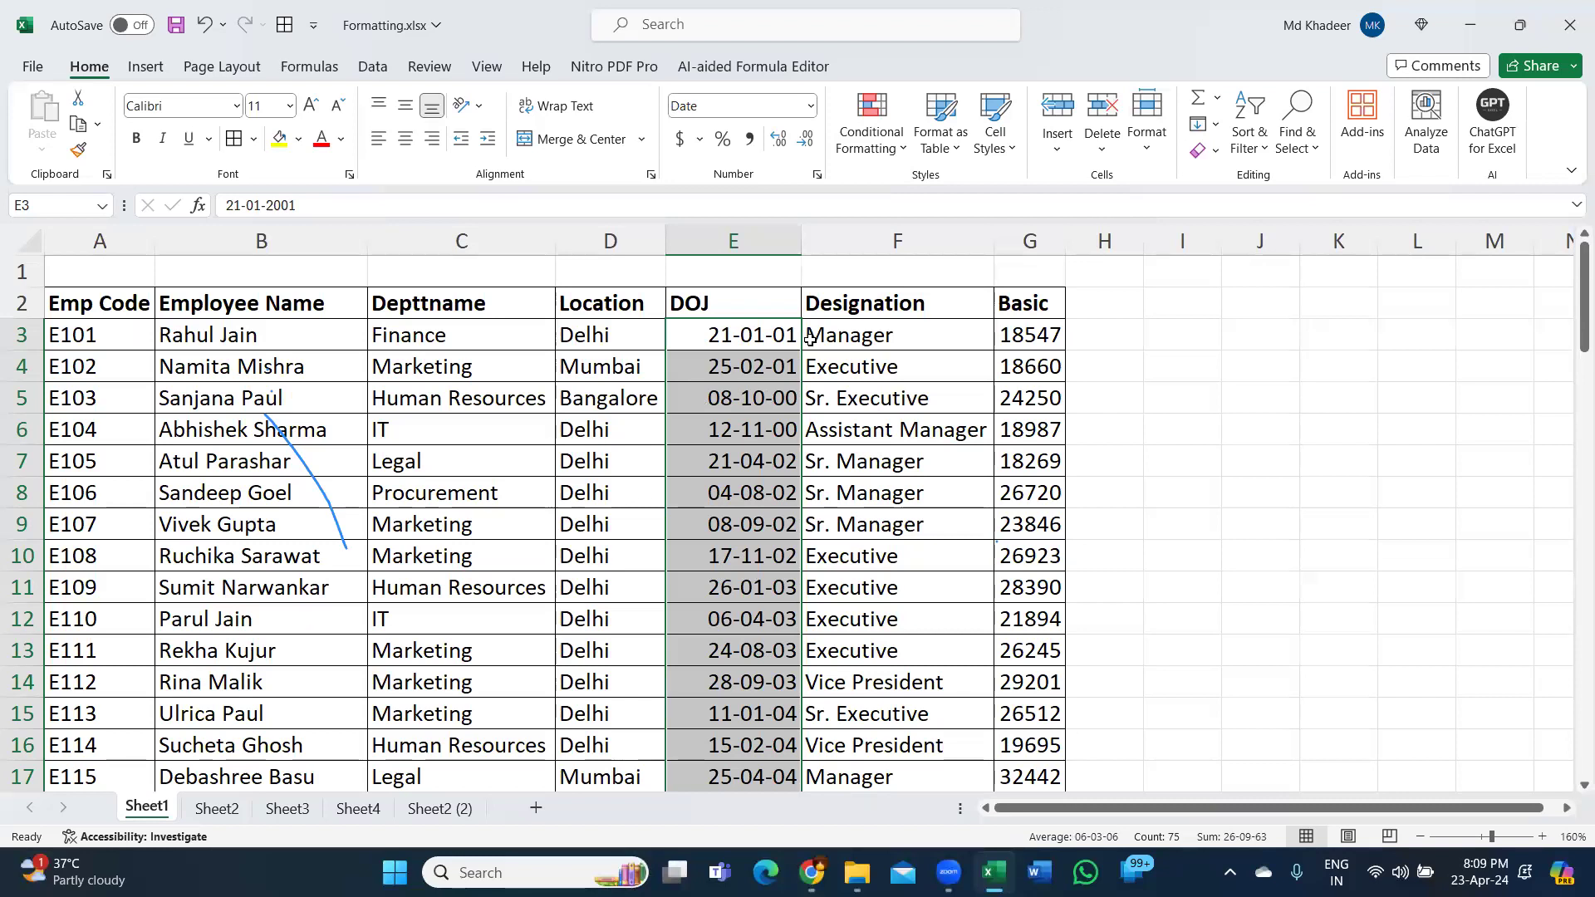
left_click(1016, 342)
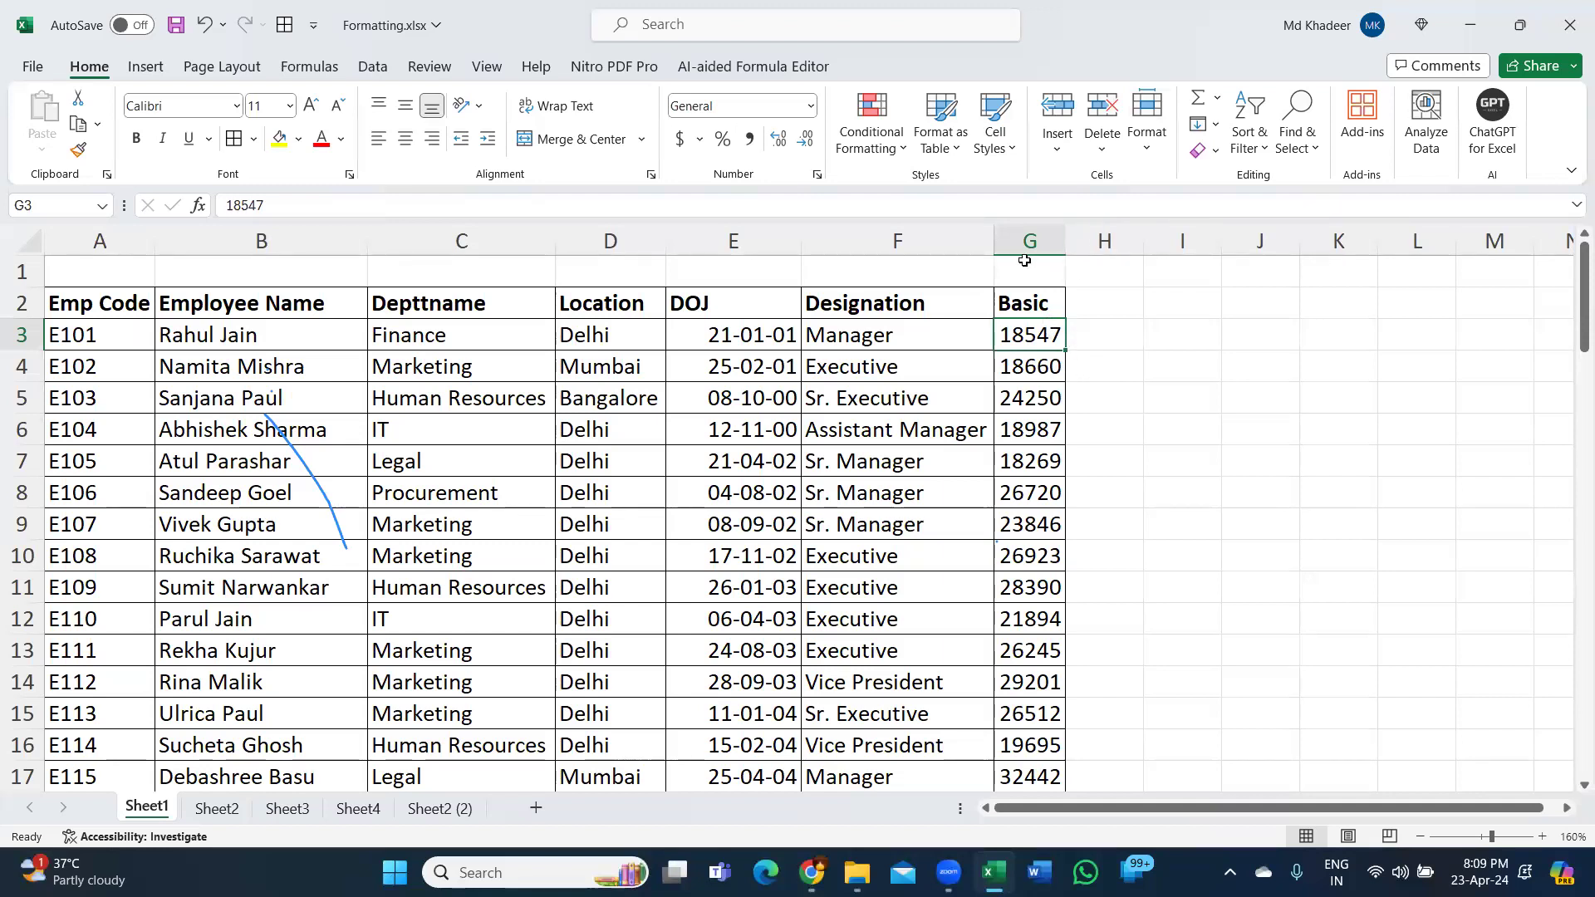
Widen column G and give the Basic salaries Comma Style, e.g. 18,547.00.
left_click_drag(1066, 243, 1130, 247)
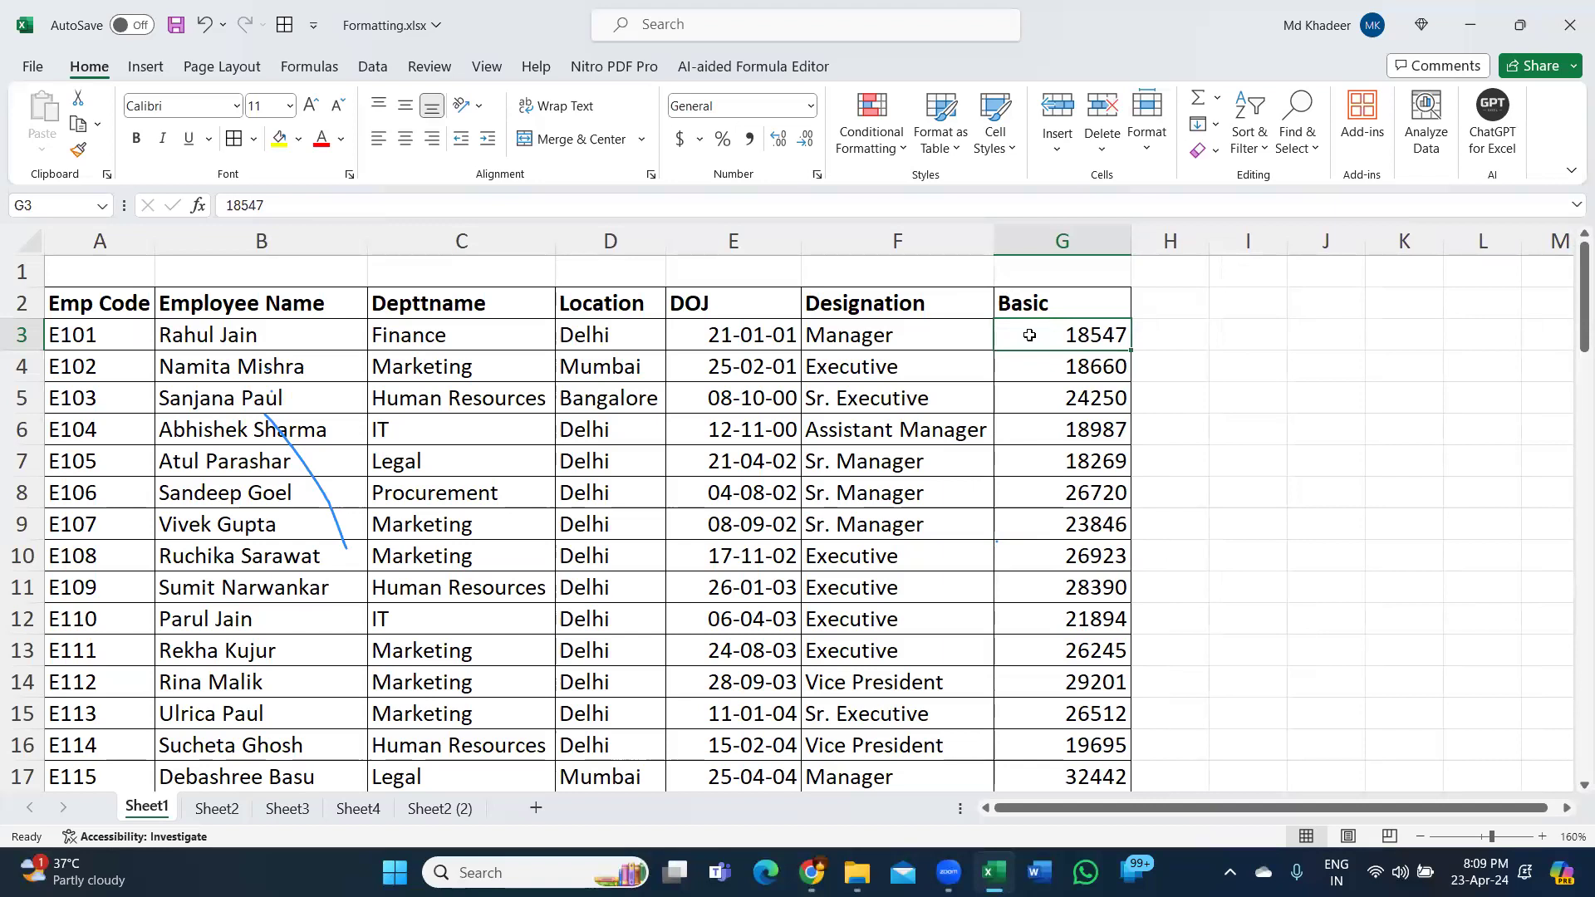
key("ctrl+shift+Down")
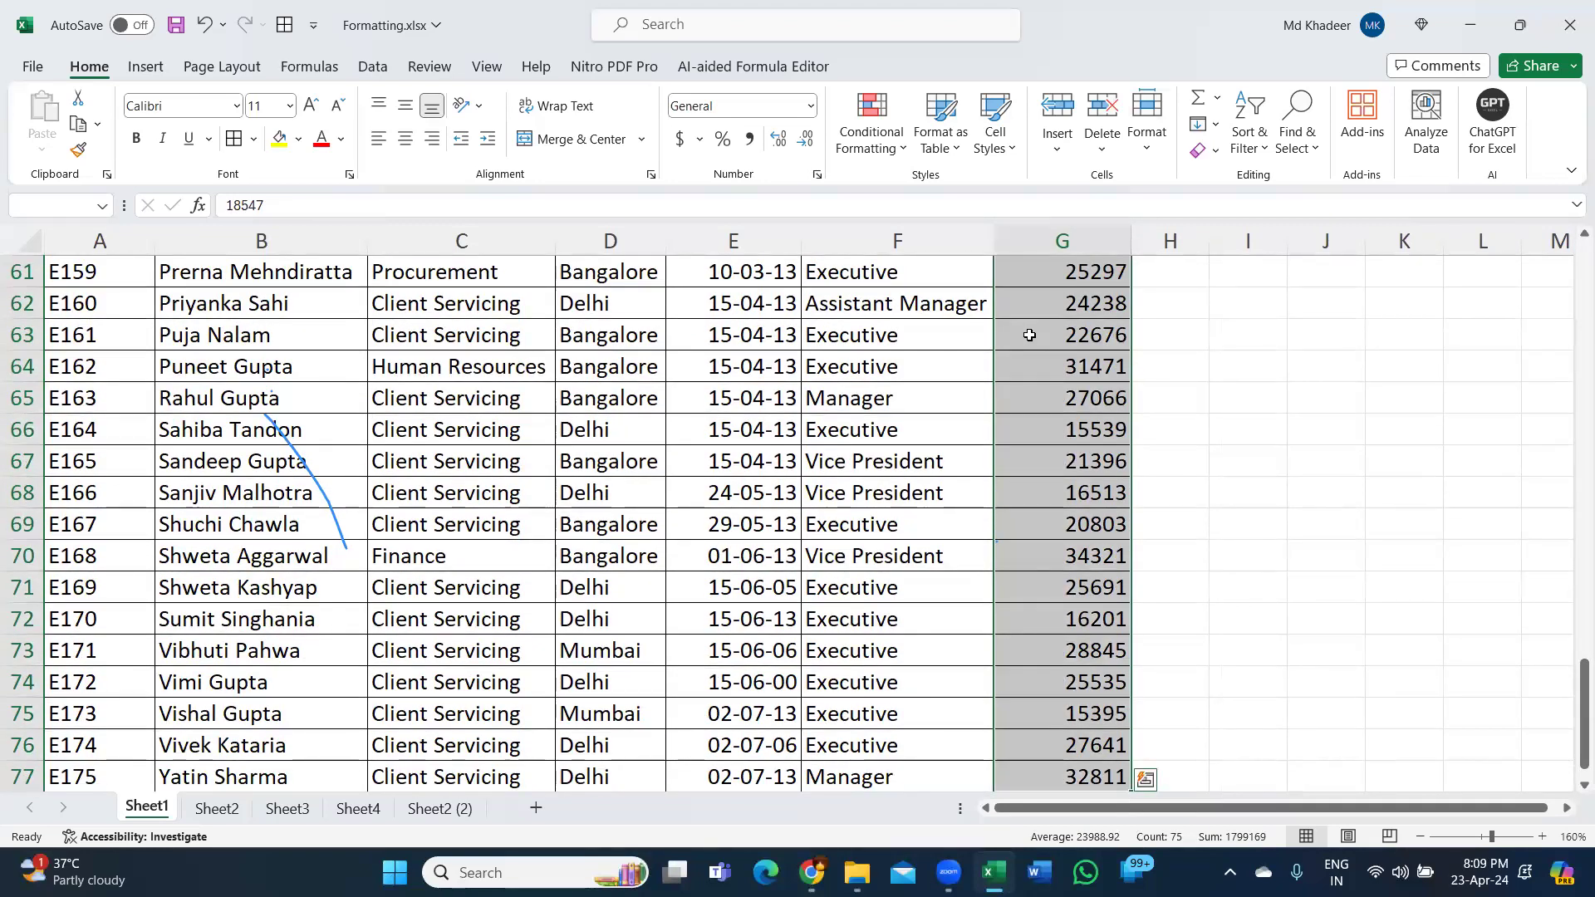
scroll(1029, 334, "up", 20)
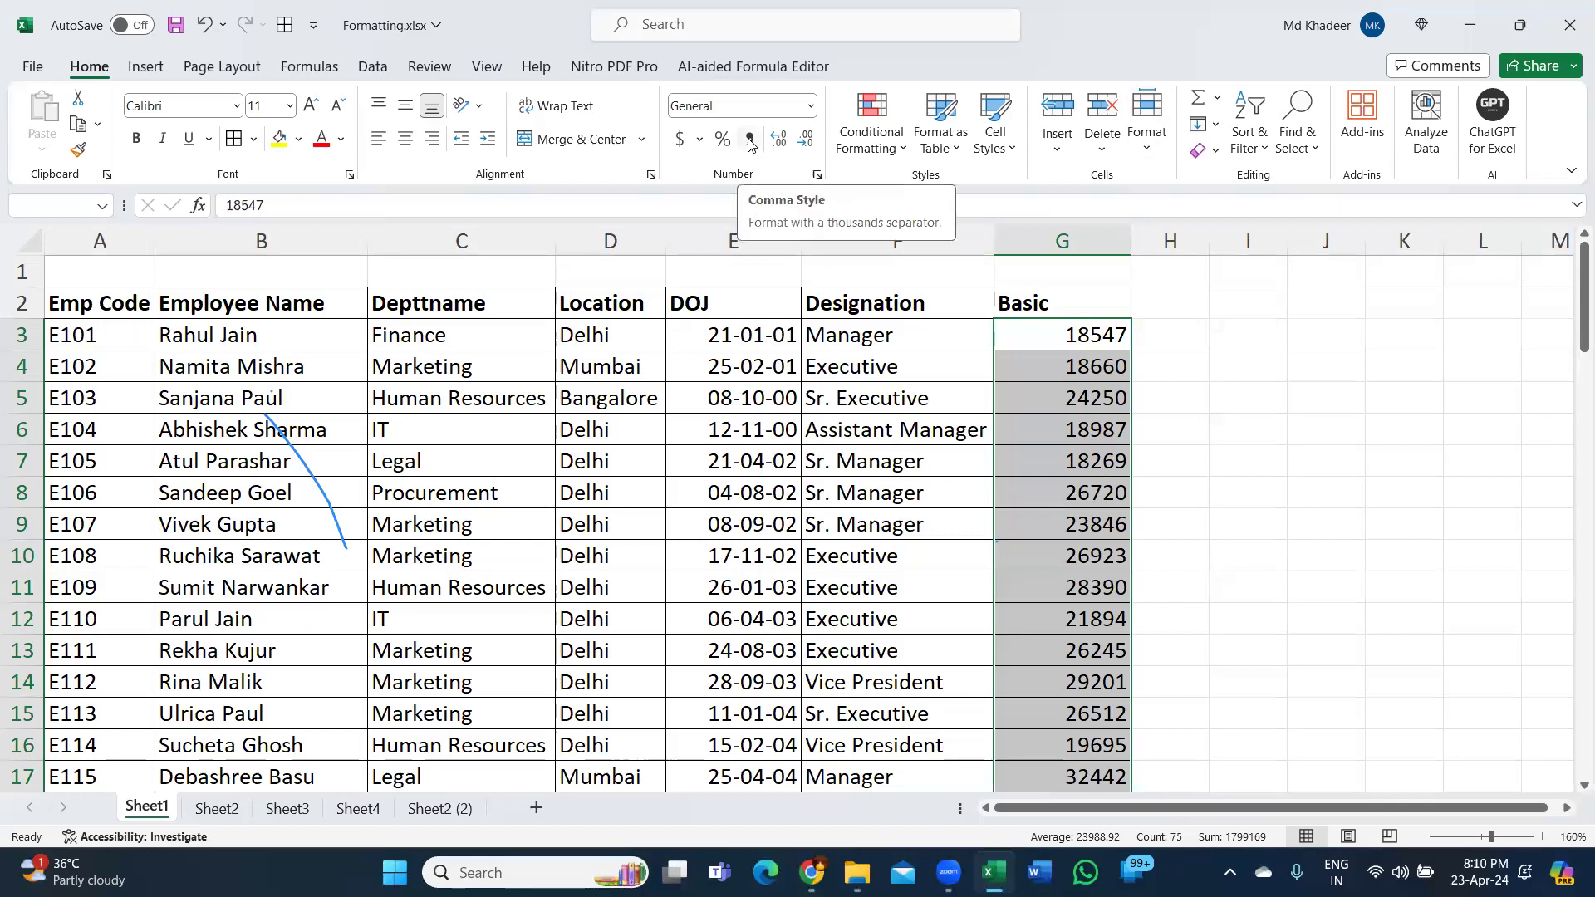
key("ctrl+q")
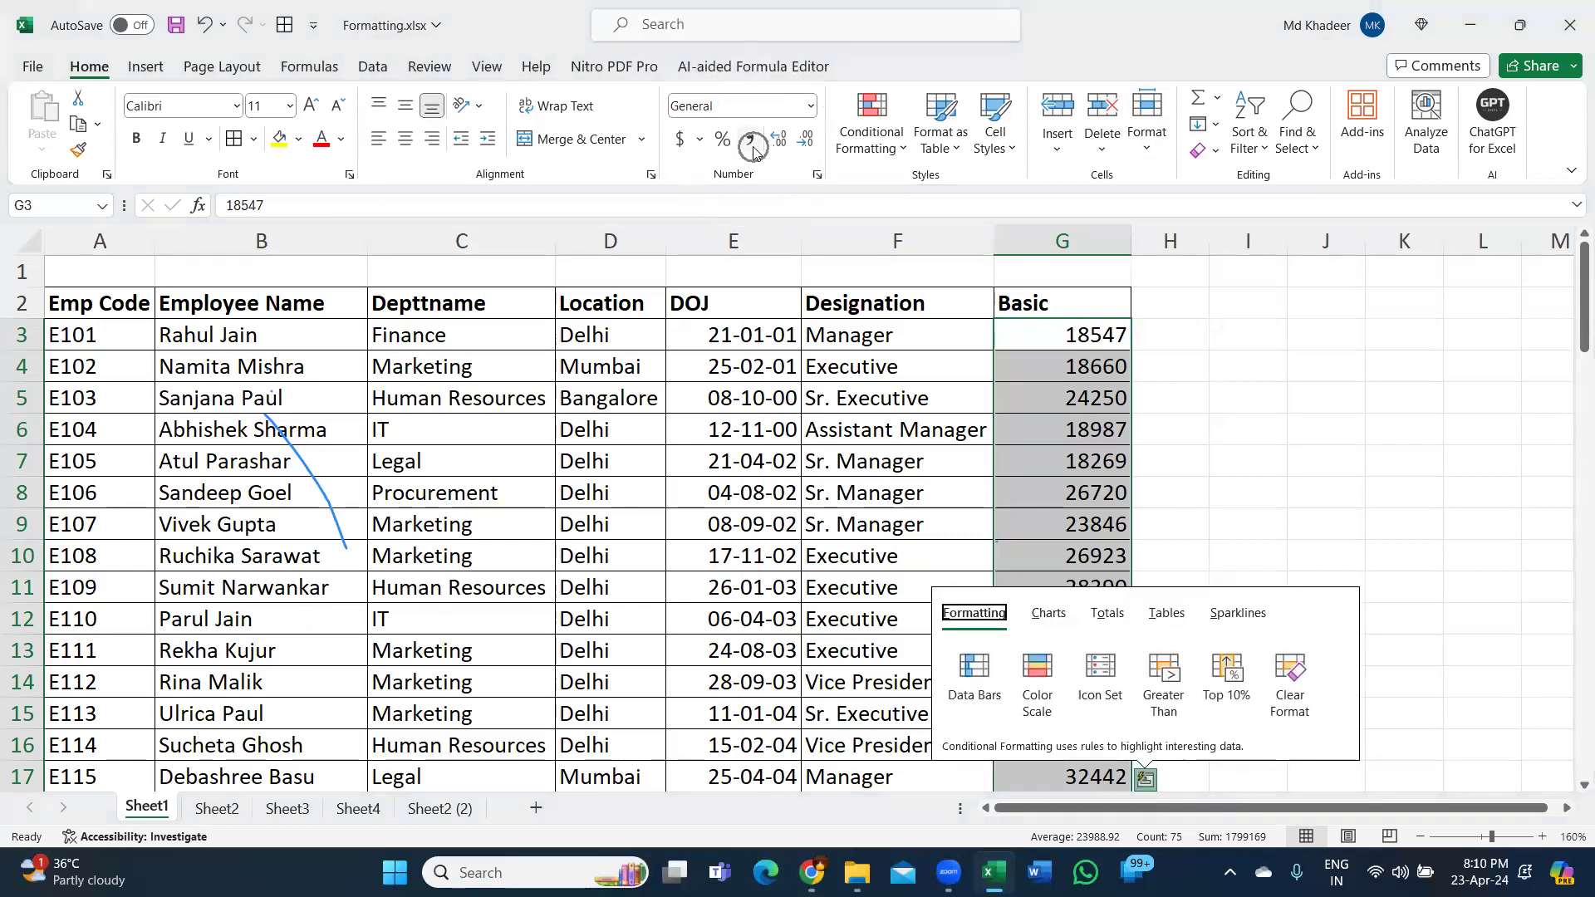
left_click(754, 150)
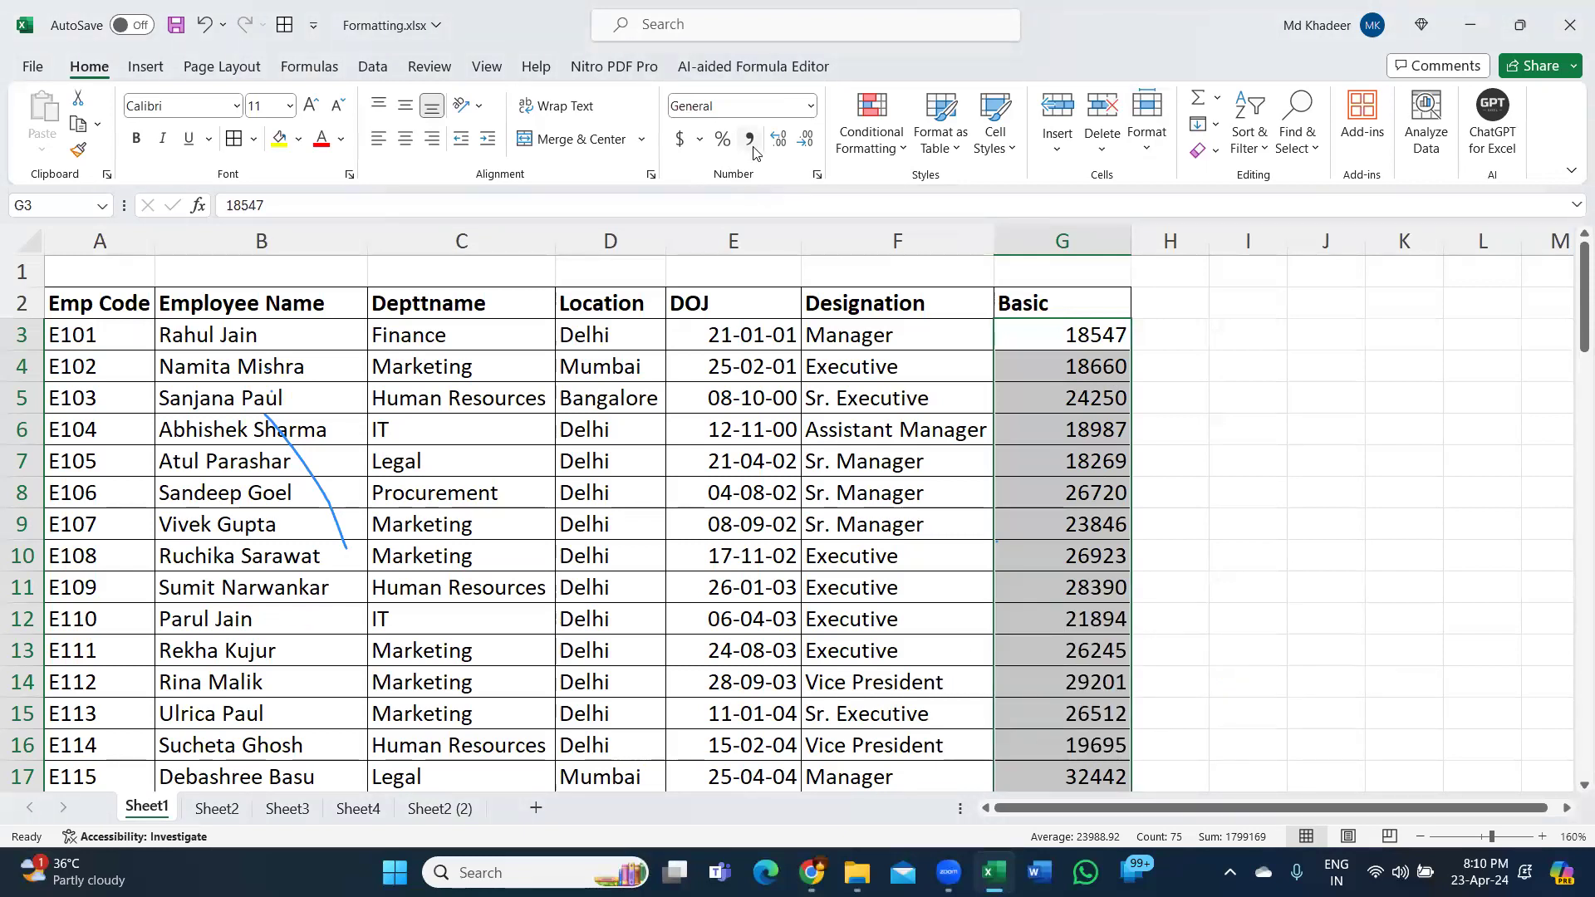
left_click(751, 143)
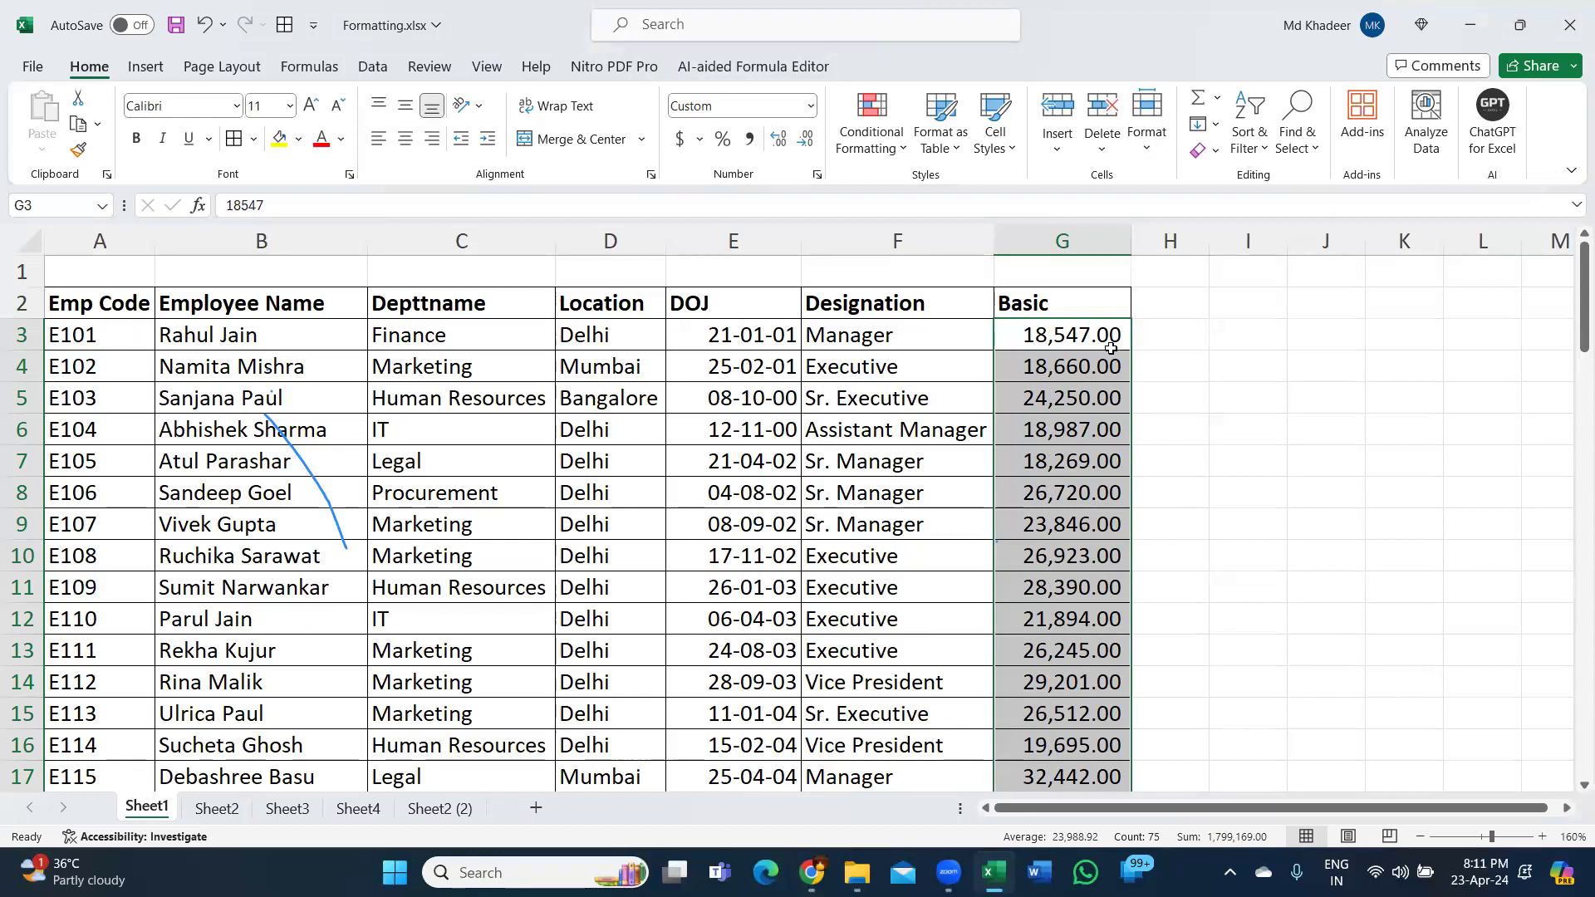
left_click(705, 452)
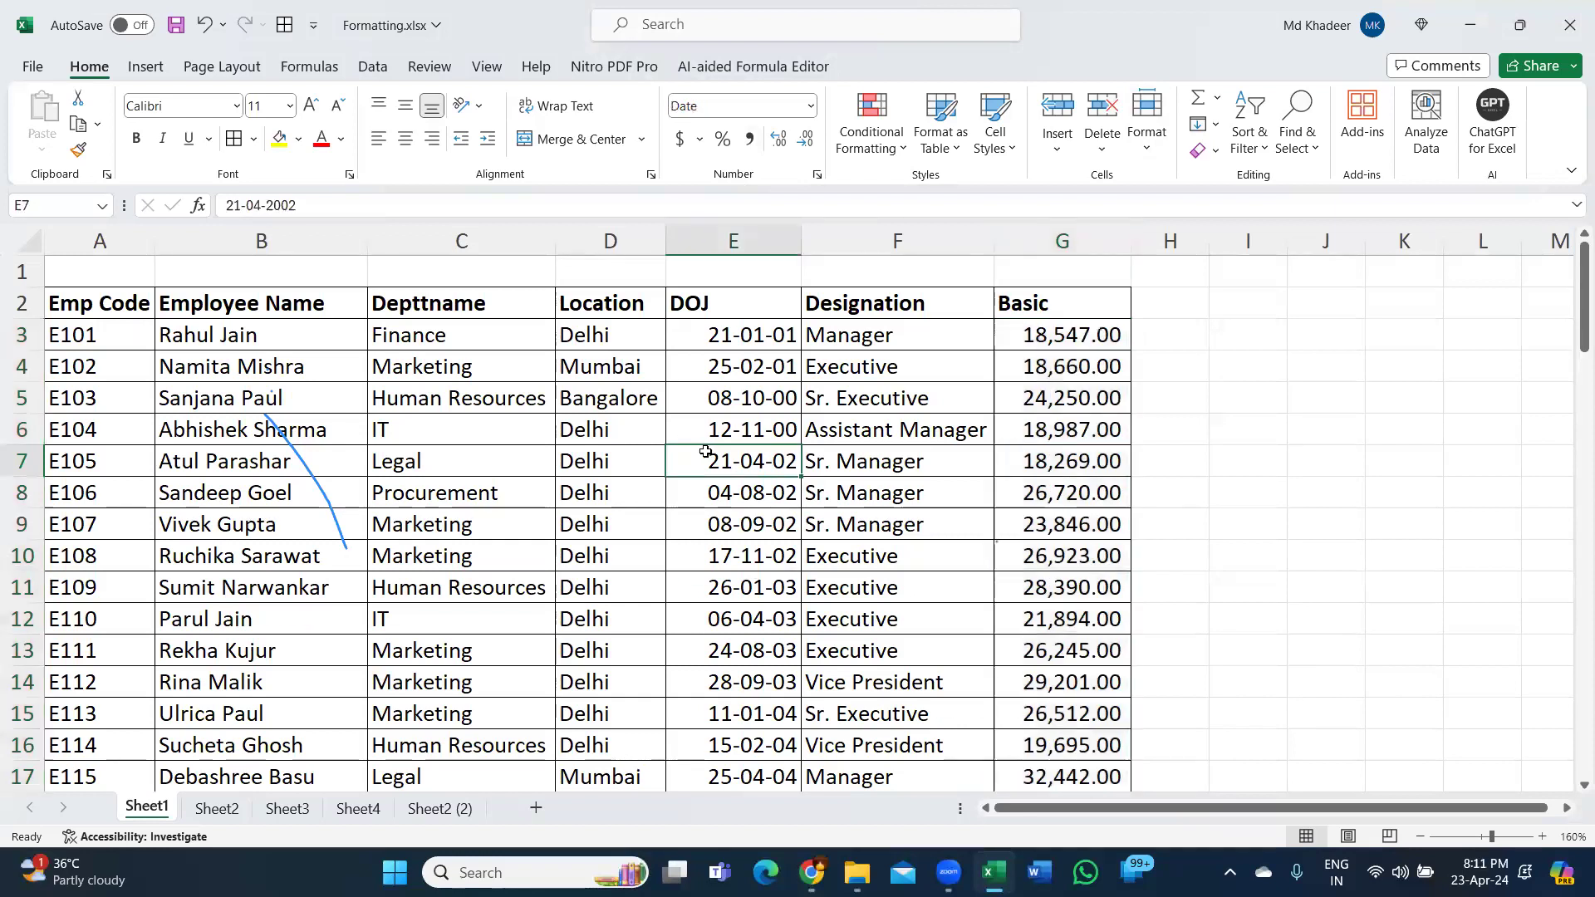
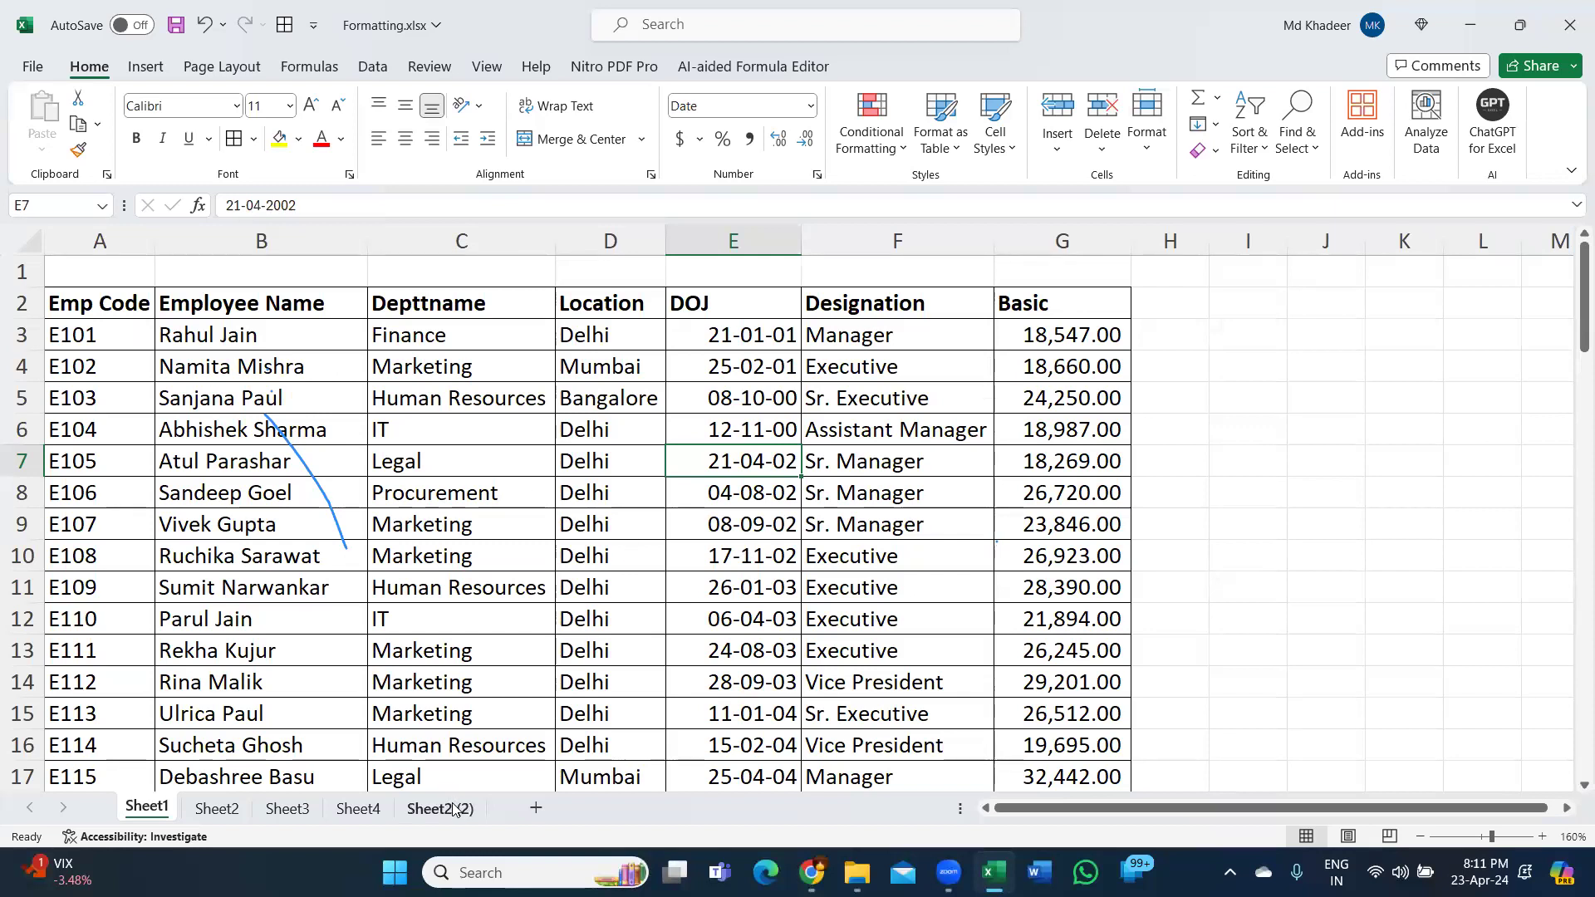
Add a new blank Sheet5 to Formatting.xlsx and select cell D4.
left_click(536, 807)
left_click(443, 357)
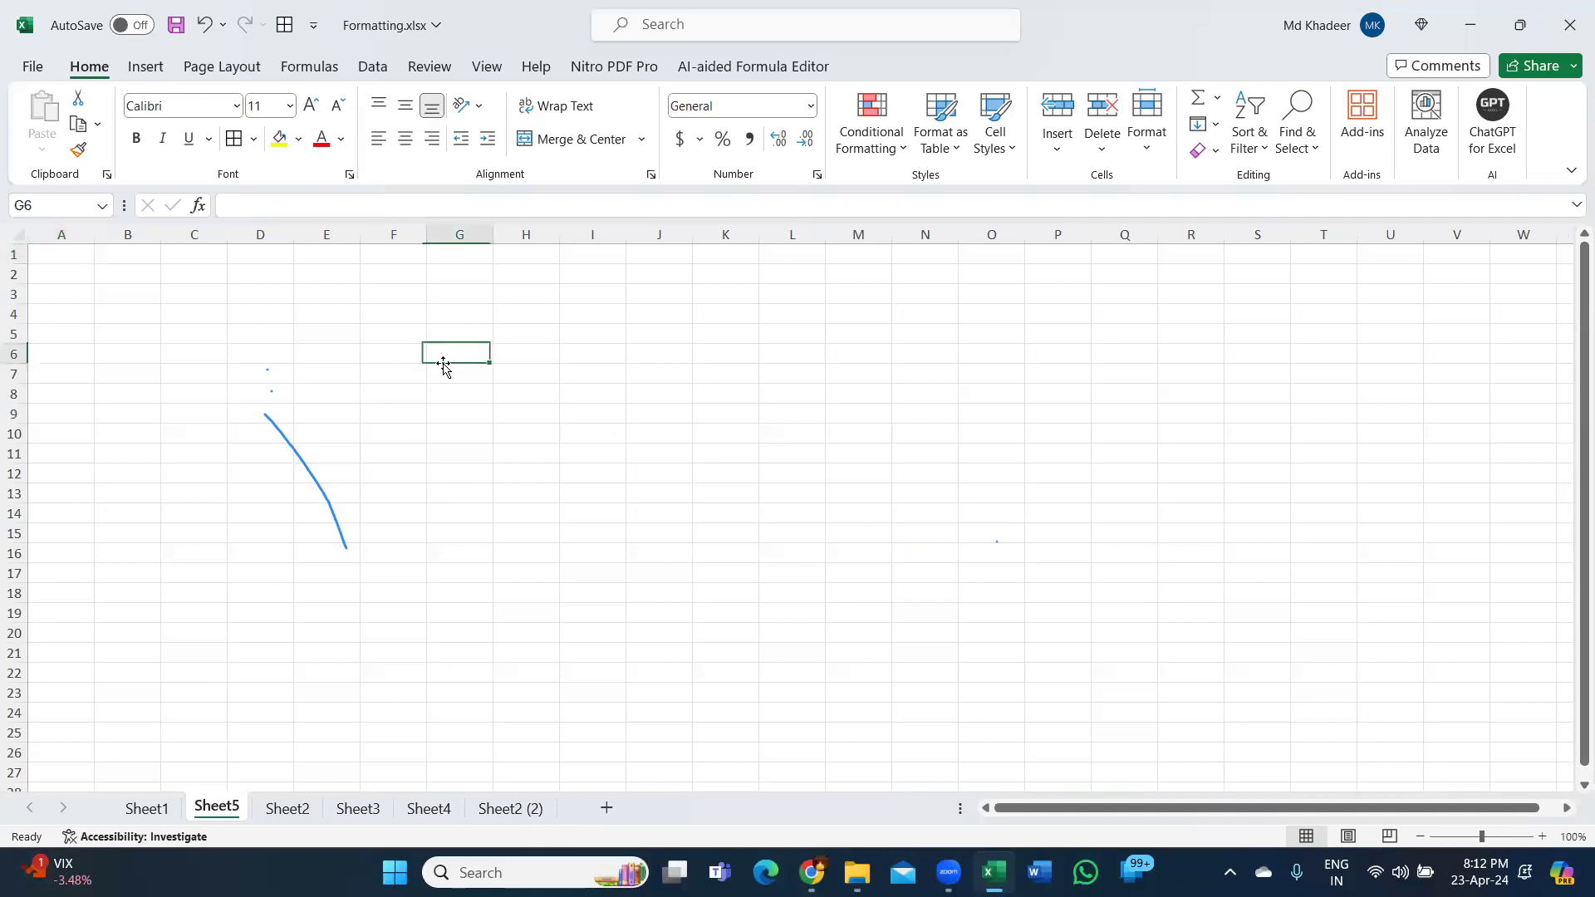
scroll(465, 399, "up", 7, "ctrl")
scroll(751, 458, "up", 2, "ctrl")
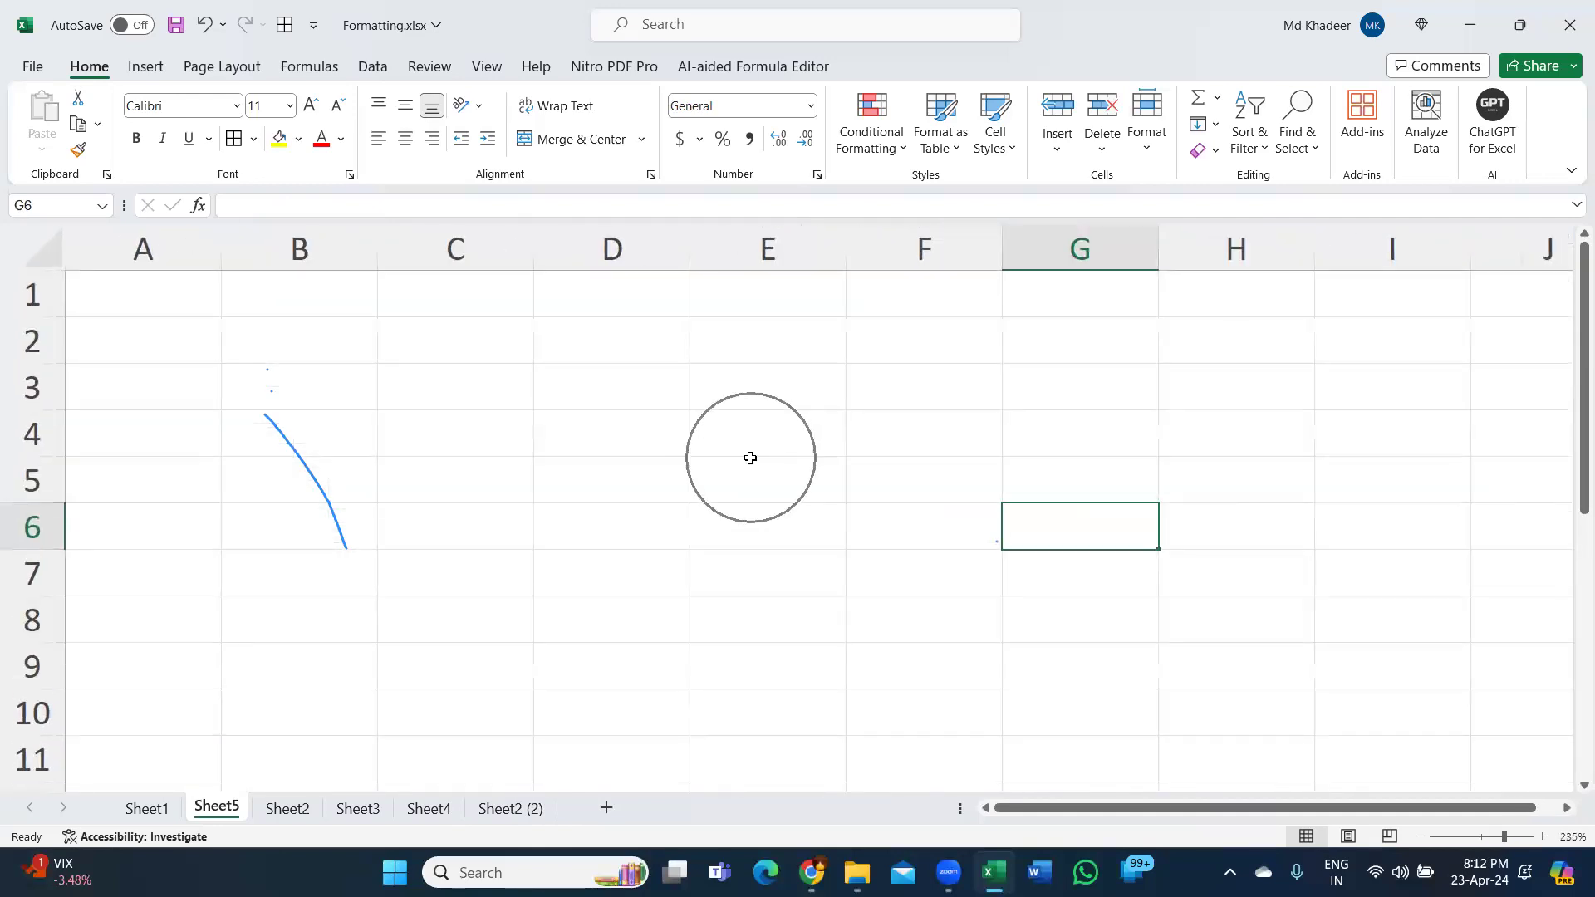
left_click(633, 415)
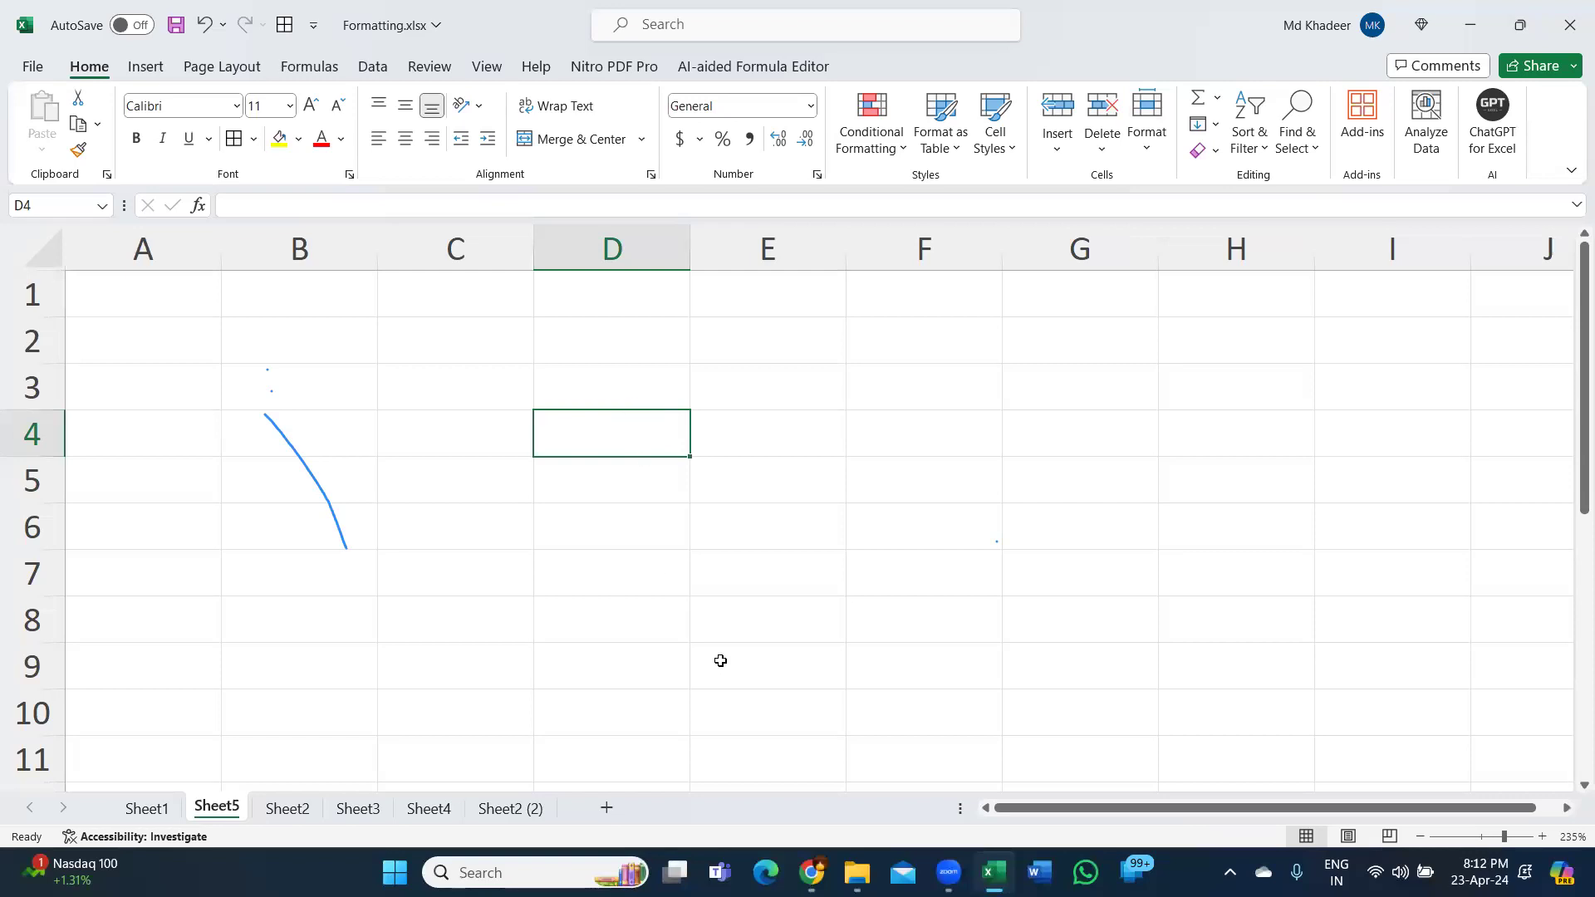
Open 'Excelytics - Advanced Excel Course Content.pdf' from File Explorer.
mouse_move(857, 872)
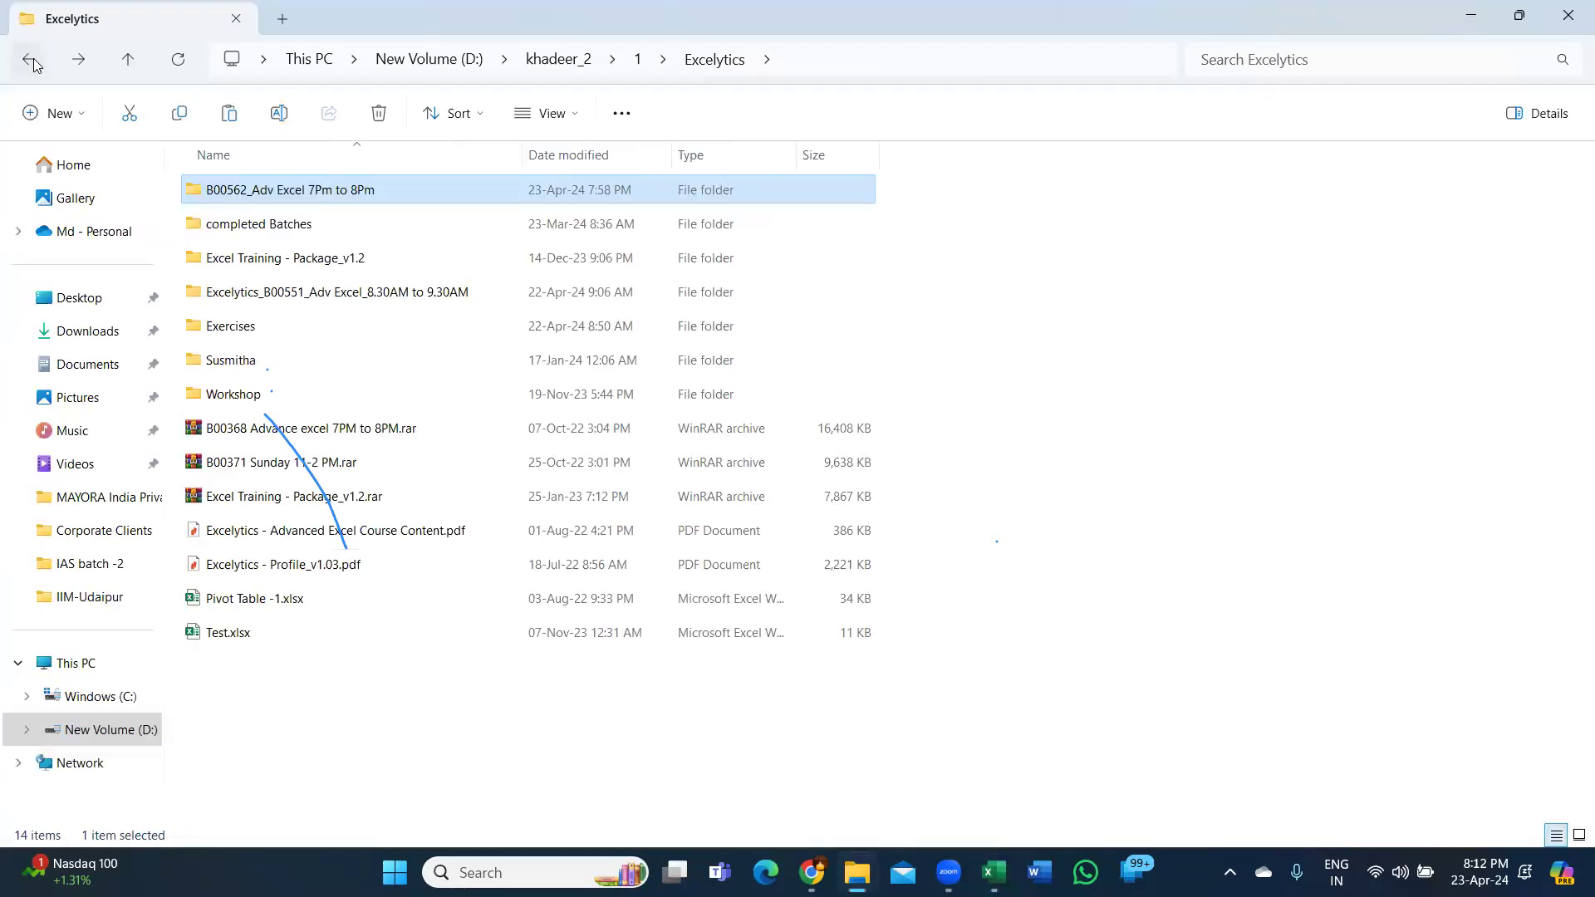
left_click(283, 535)
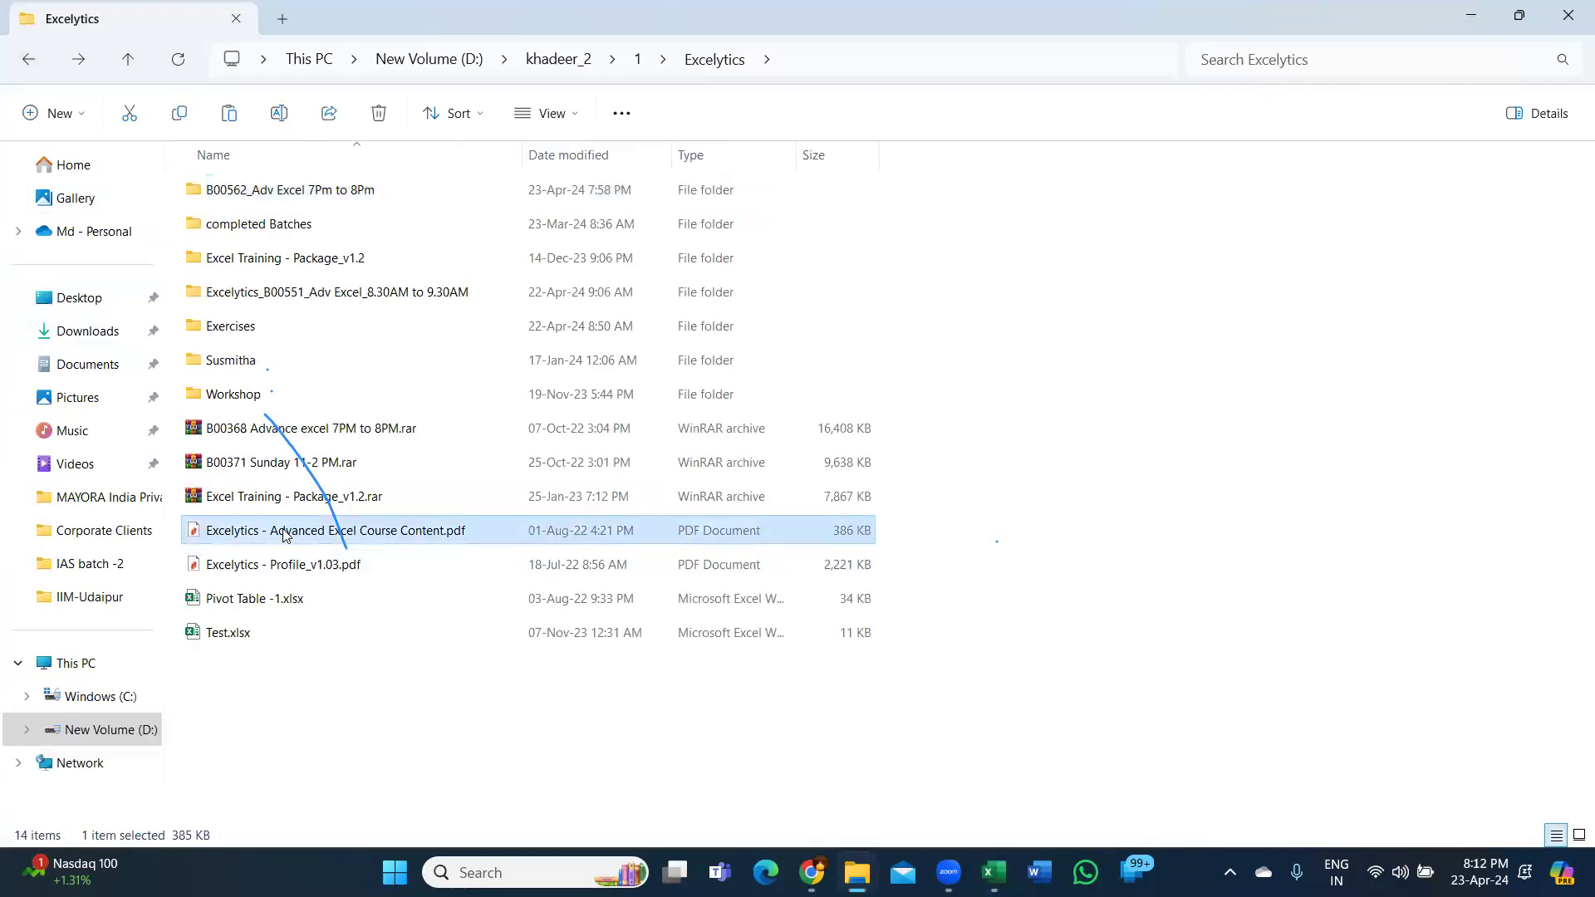
key("Return")
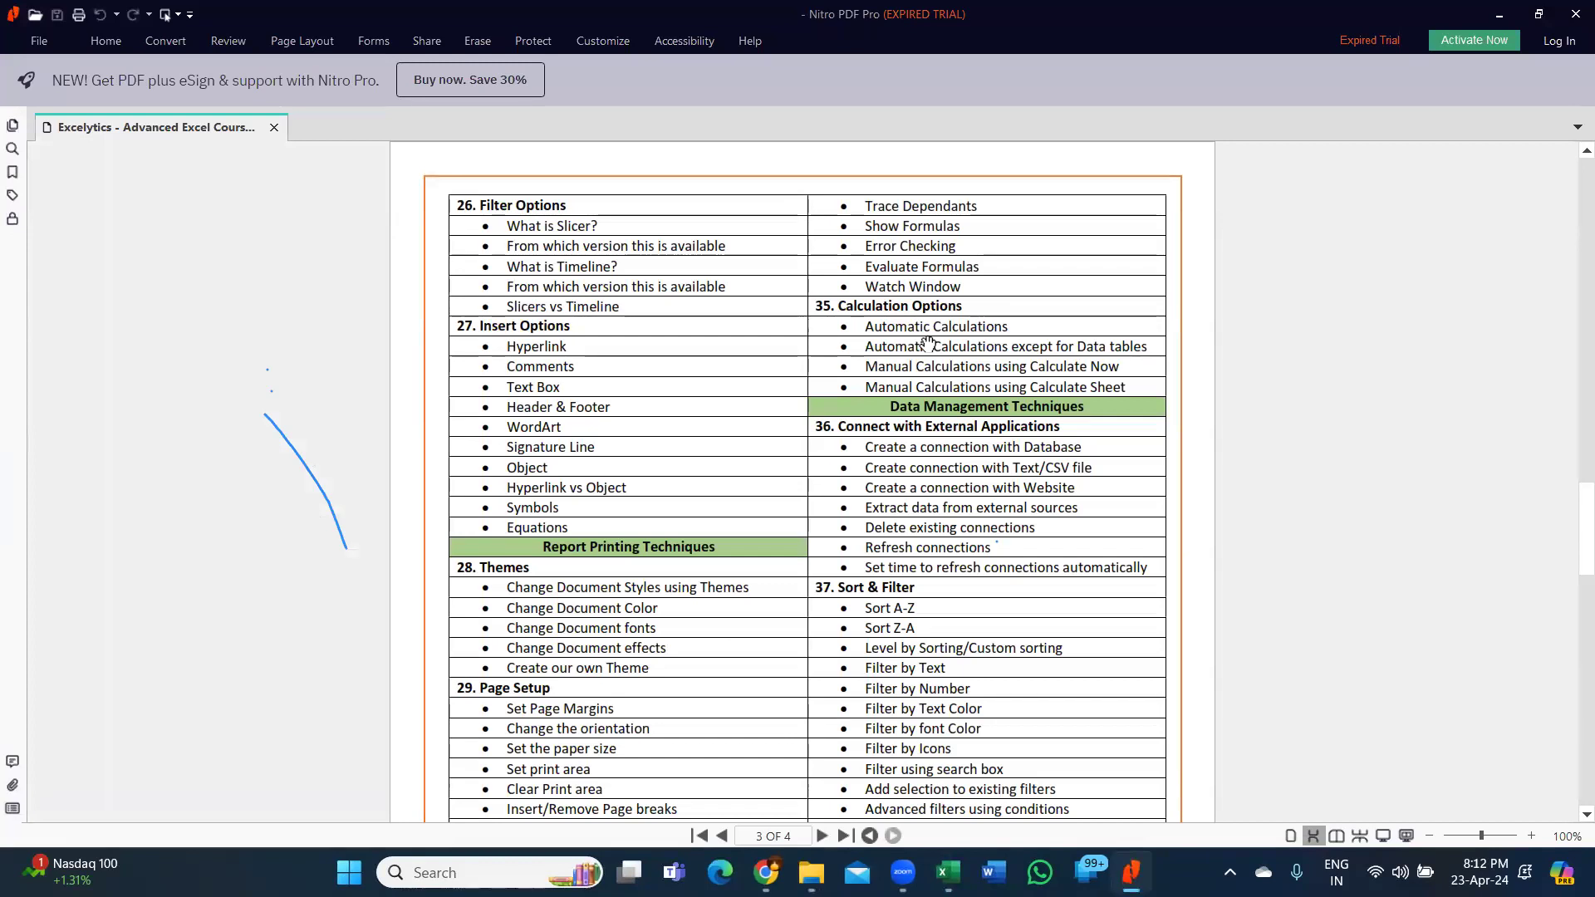
Review the Basic Excel topics at the top of page 1 of the course PDF.
scroll(948, 287, "up", 3)
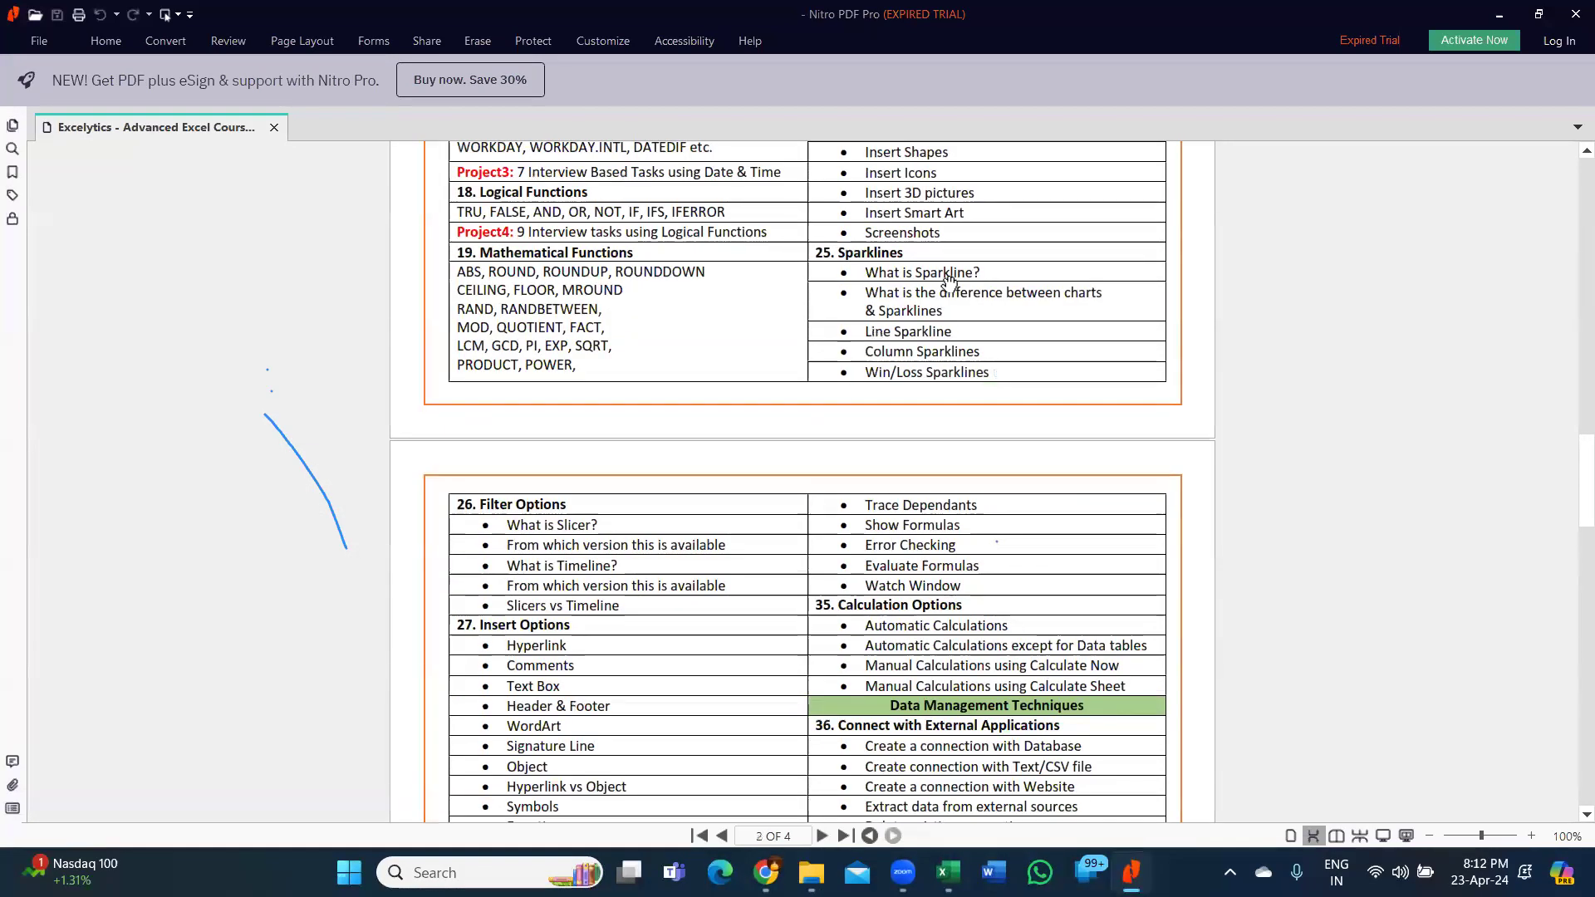
scroll(948, 287, "up", 10)
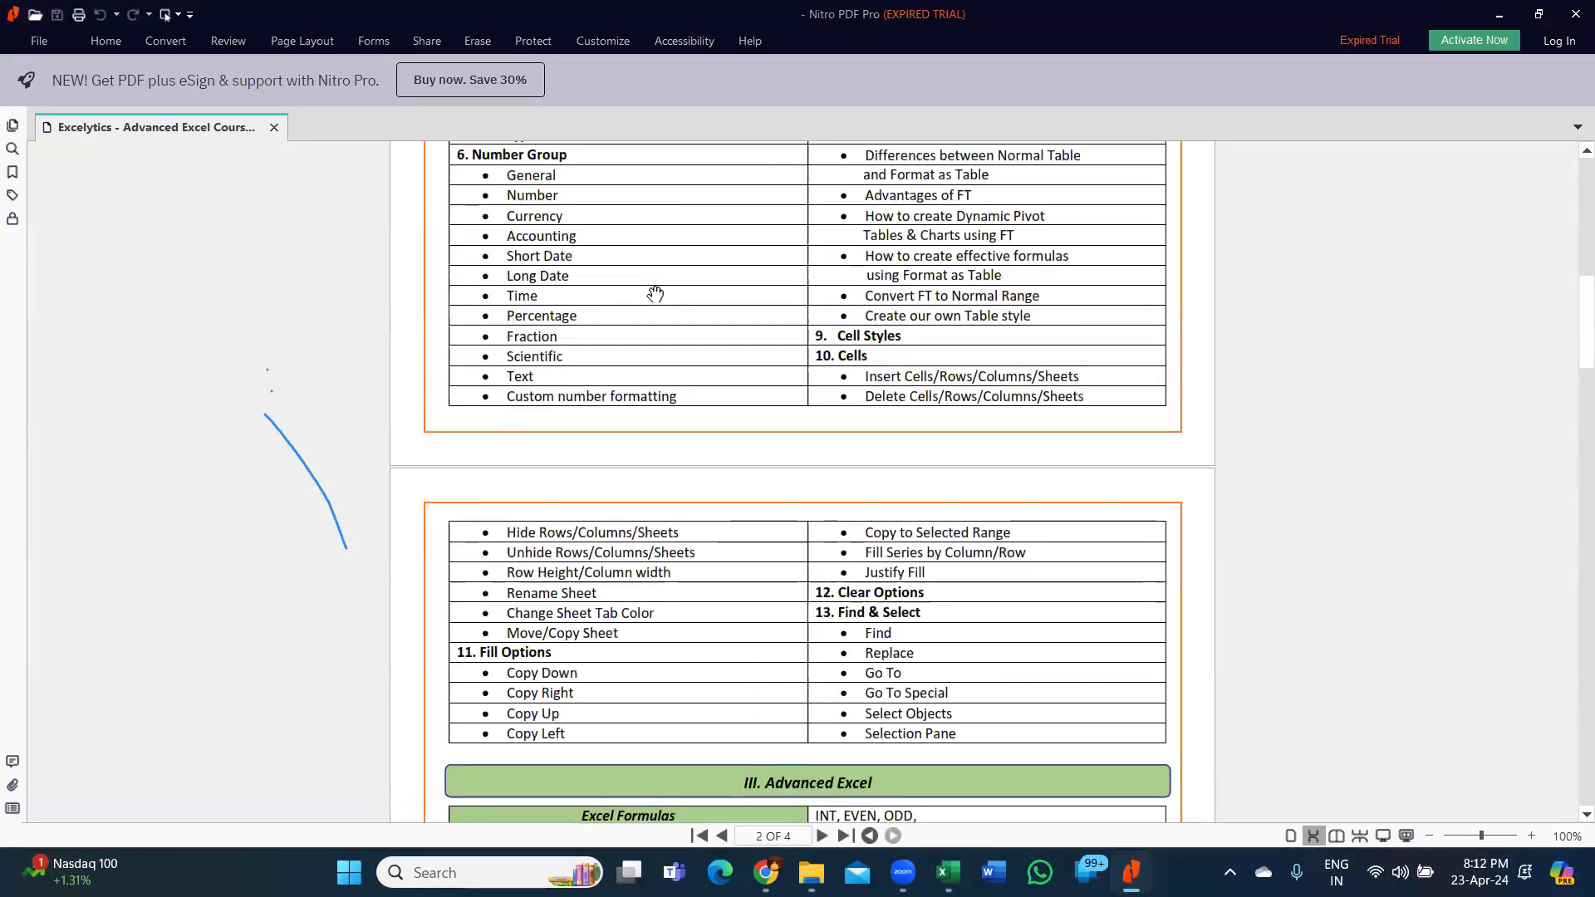
scroll(656, 294, "up", 12)
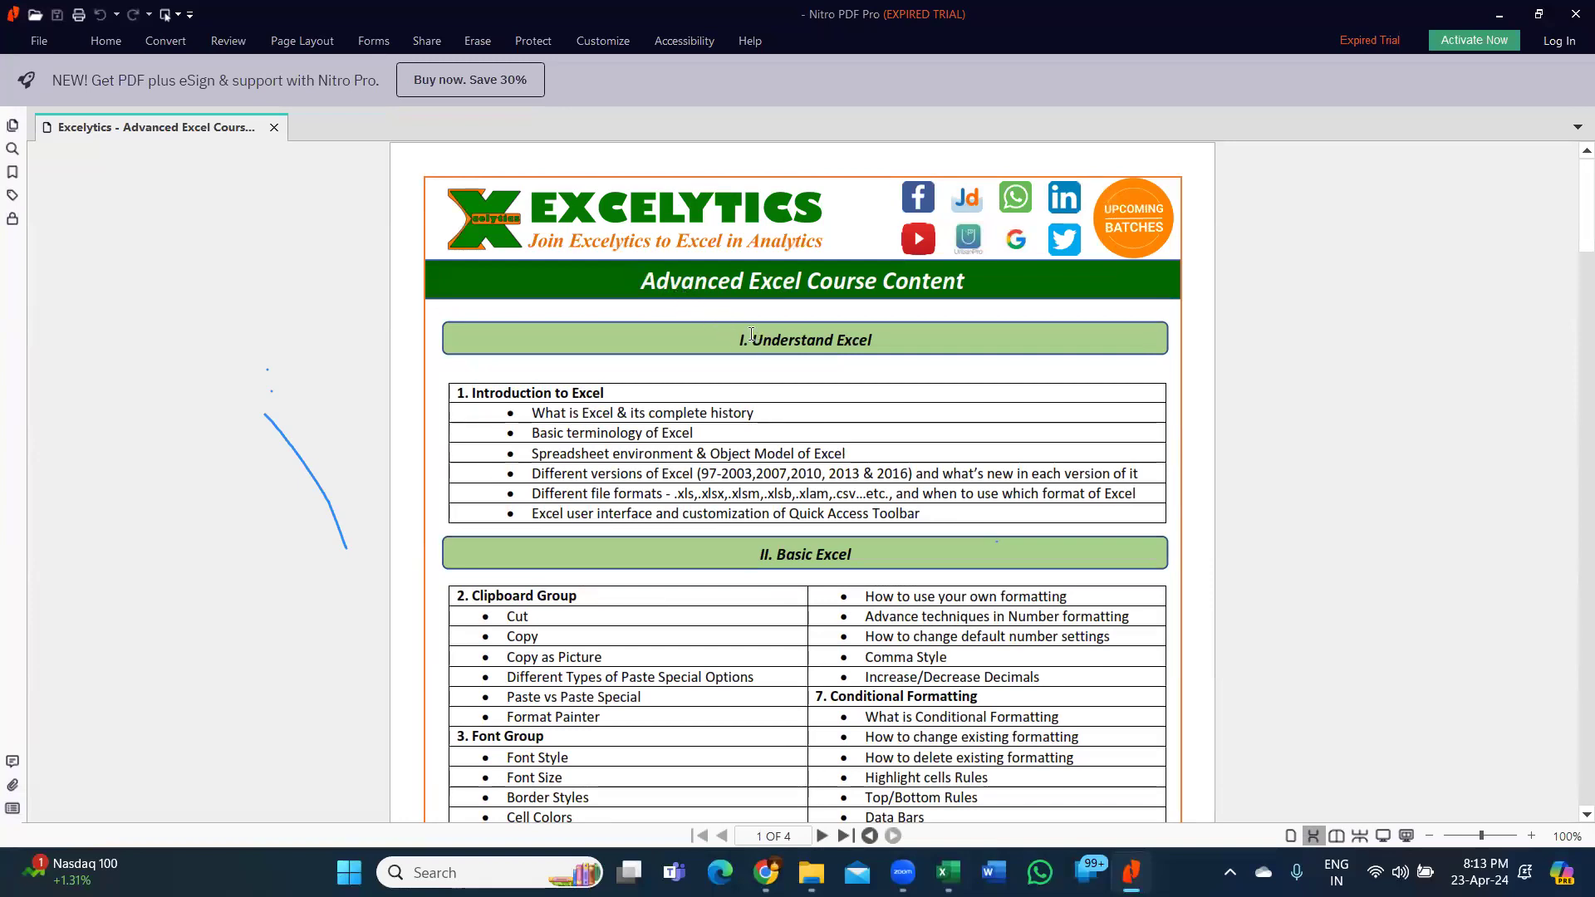
left_click(559, 420)
left_click(559, 419)
left_click(558, 419)
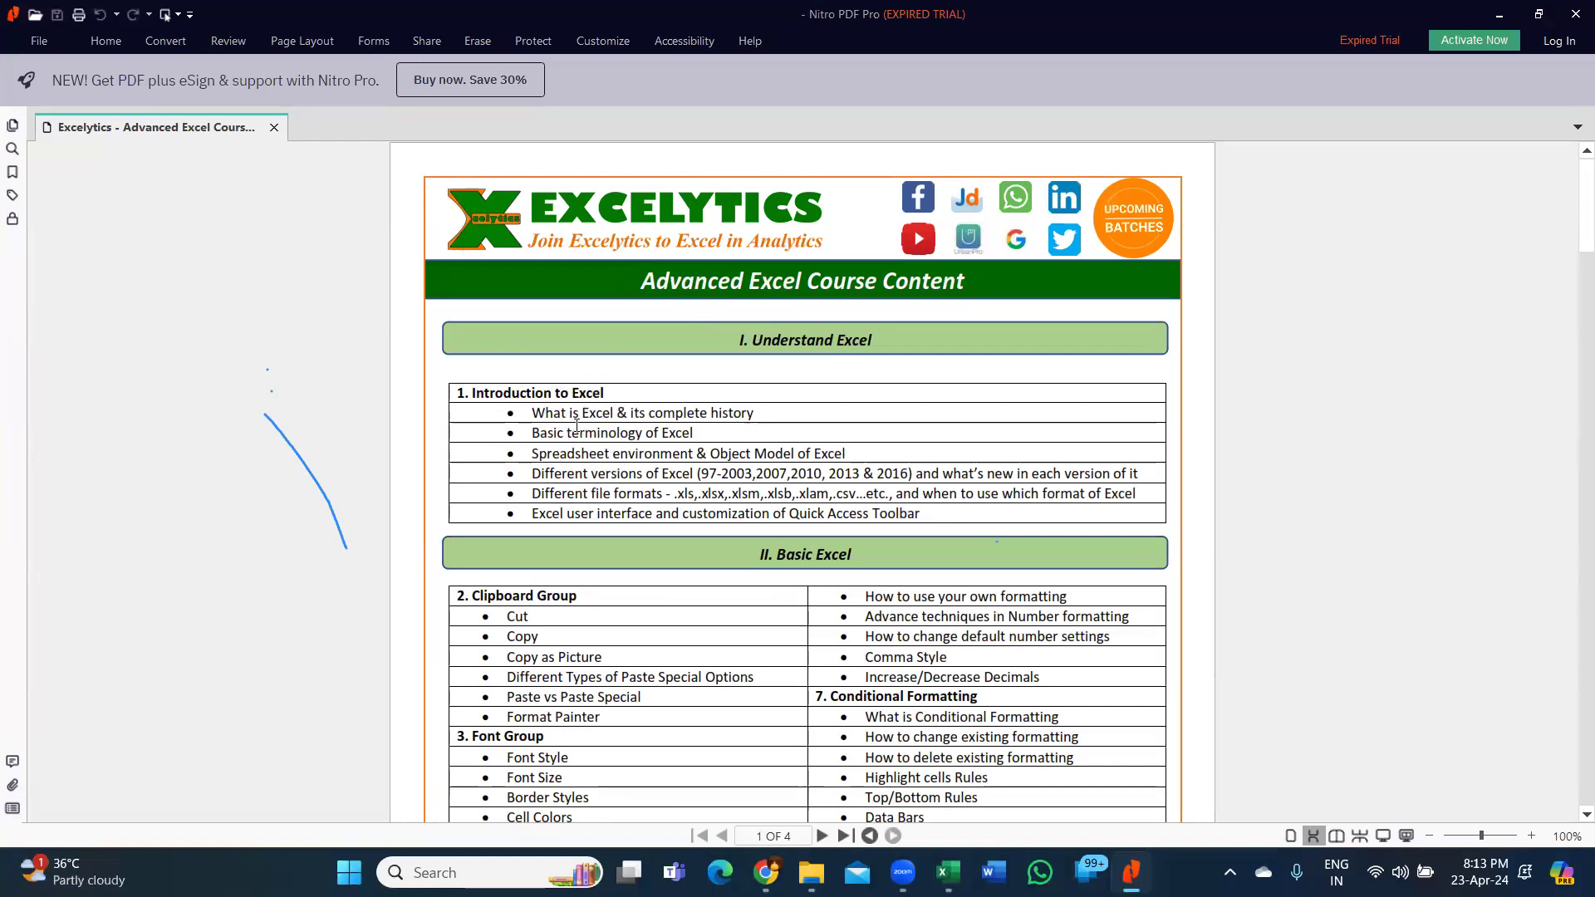
left_click(604, 440)
left_click(604, 440)
Scroll on to page 2's Fill Options, Find & Select and Advanced Excel formulas.
scroll(718, 519, "down", 2)
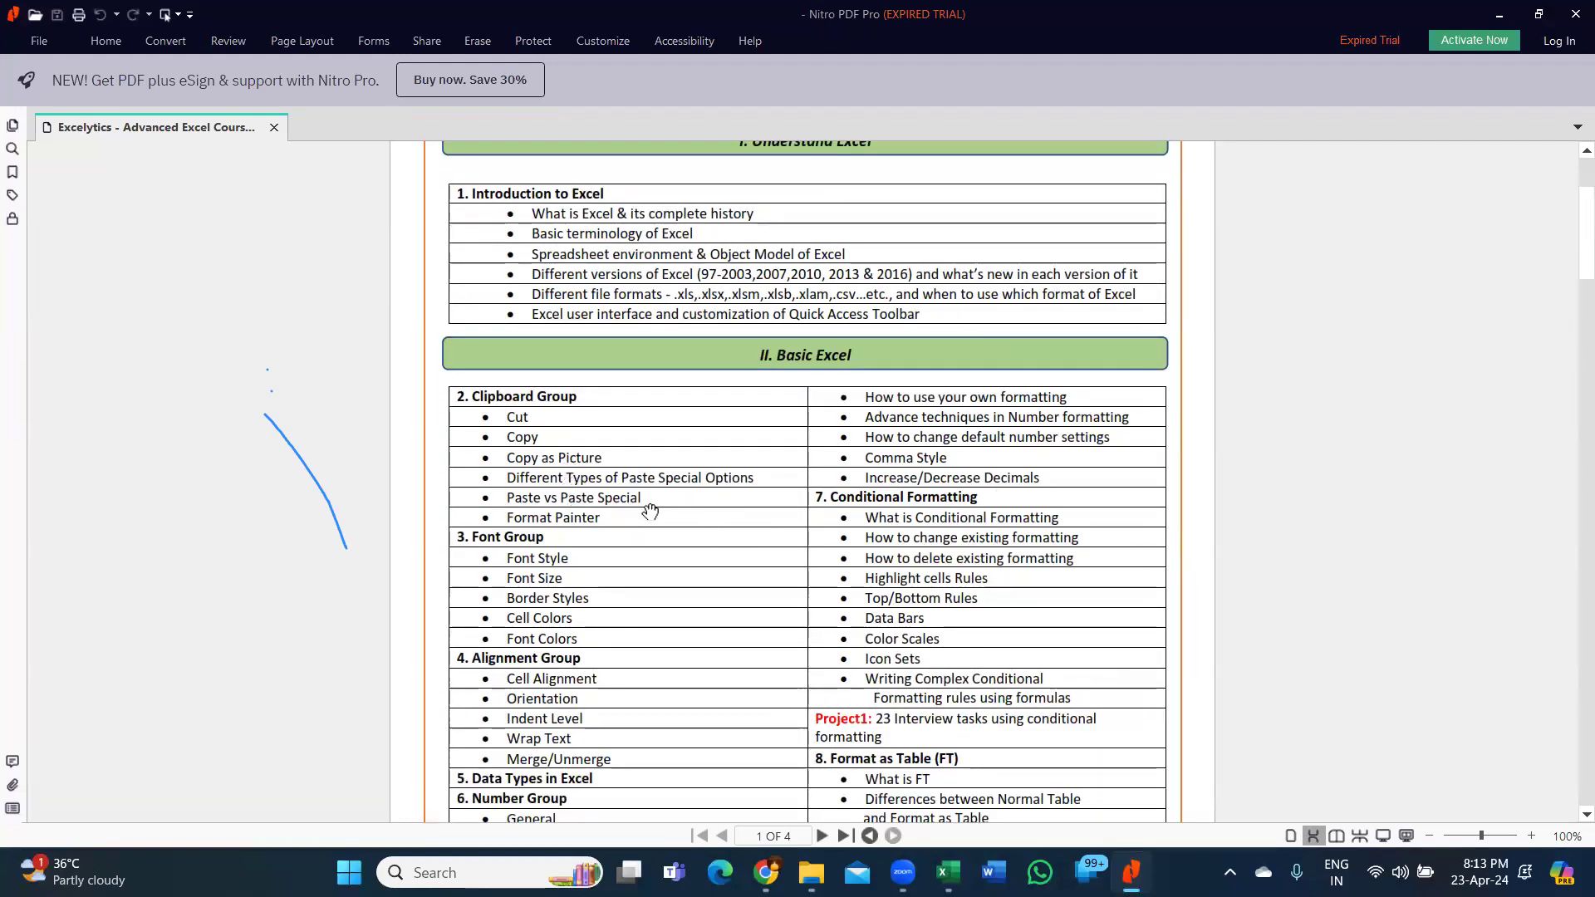
scroll(654, 509, "down", 1)
scroll(654, 508, "down", 1)
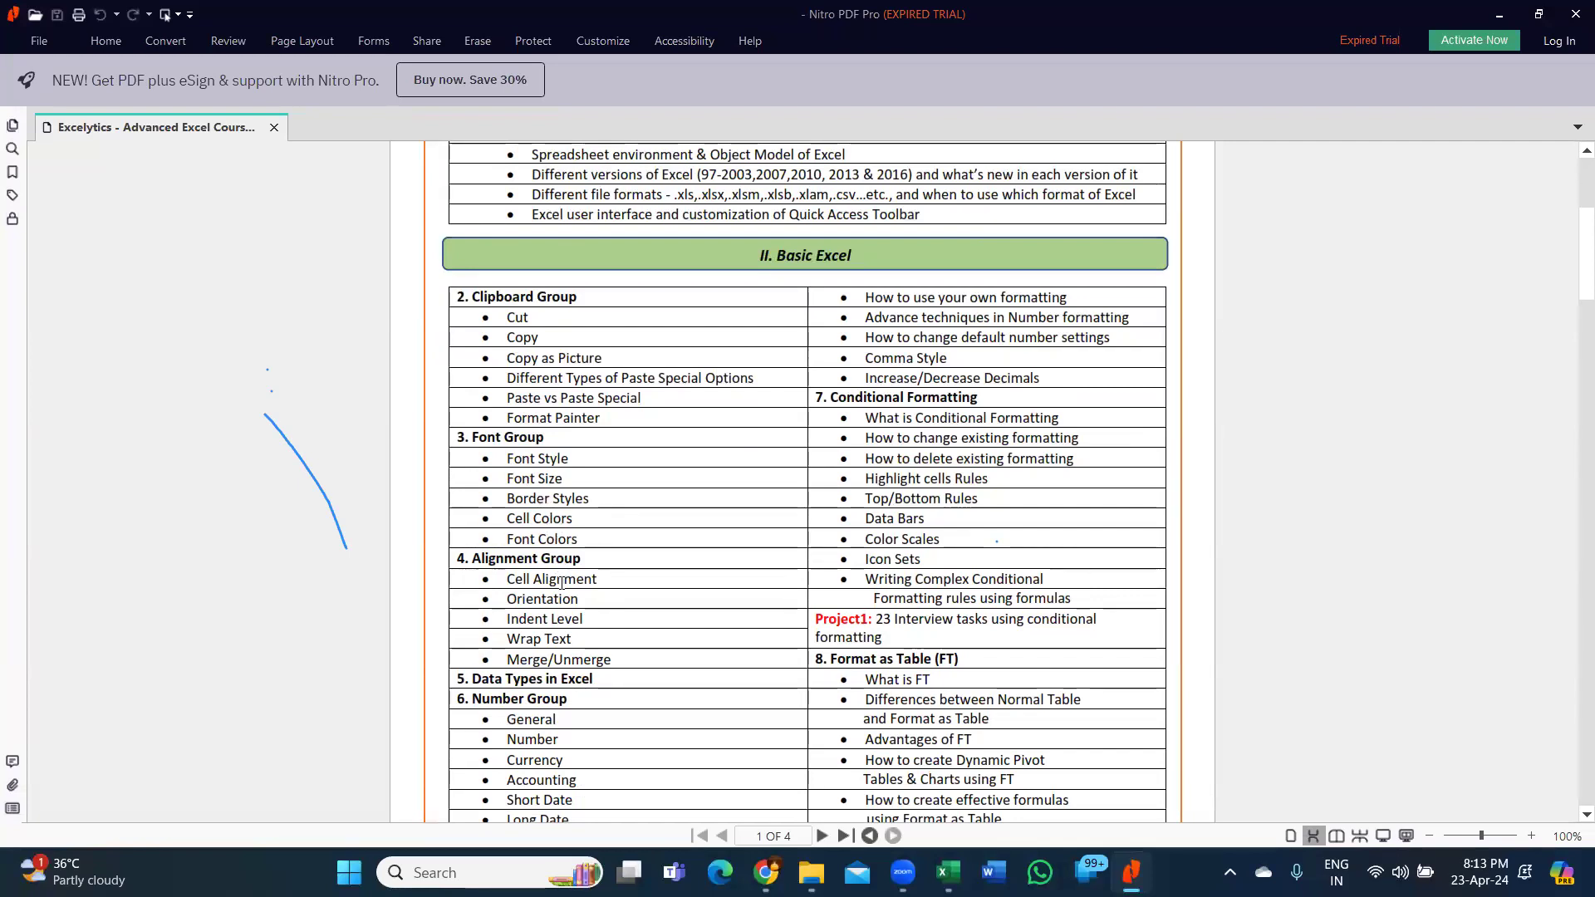
scroll(558, 569, "down", 1)
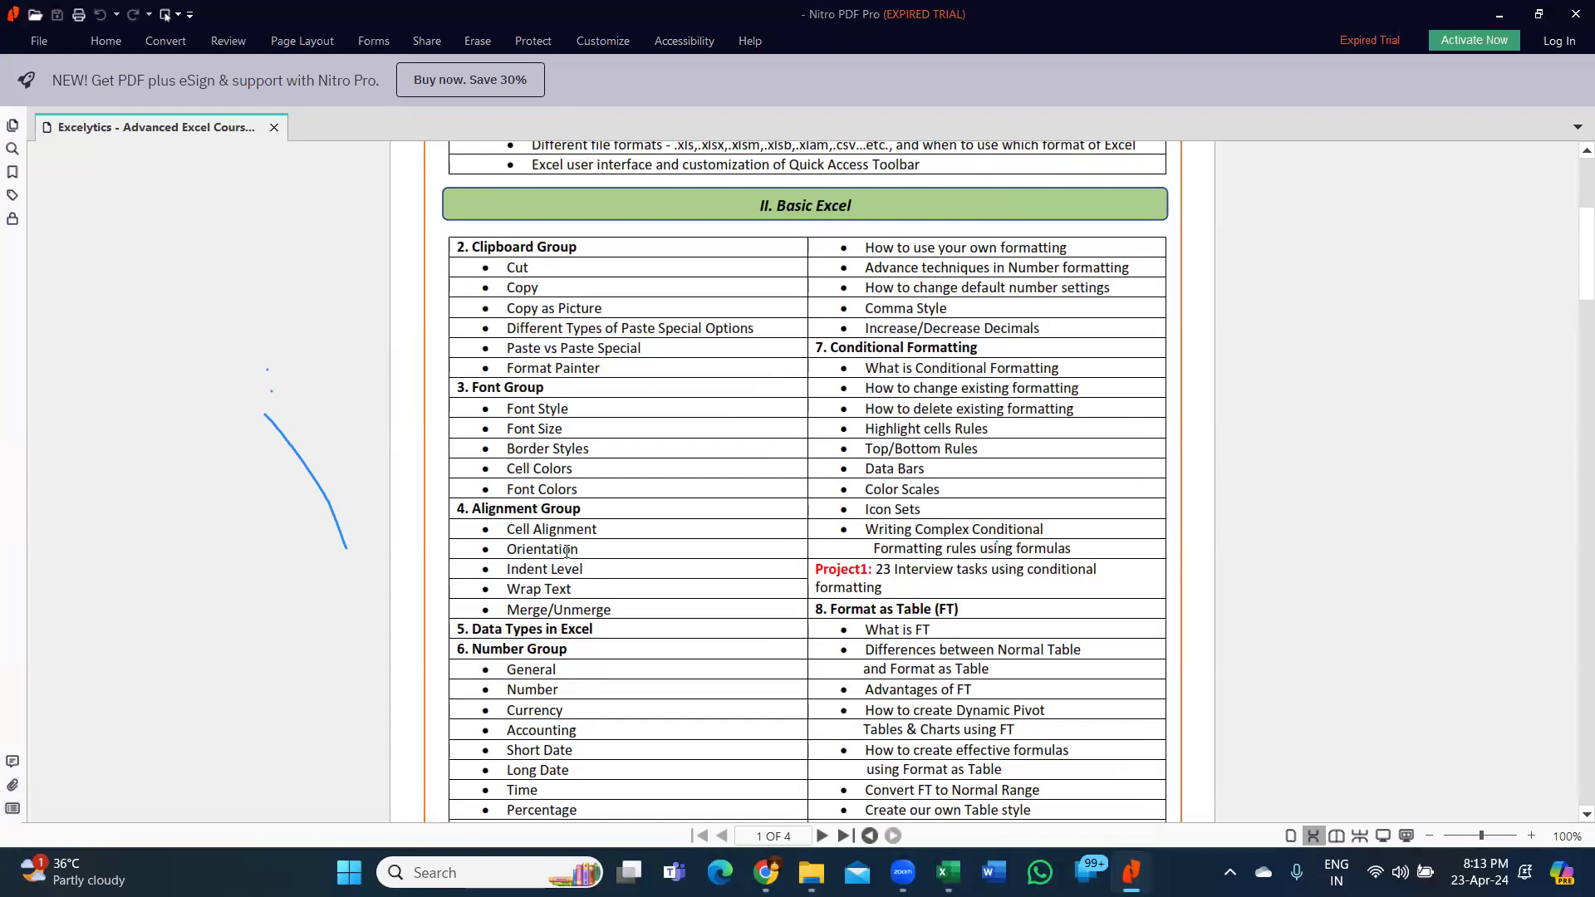
scroll(566, 553, "down", 3)
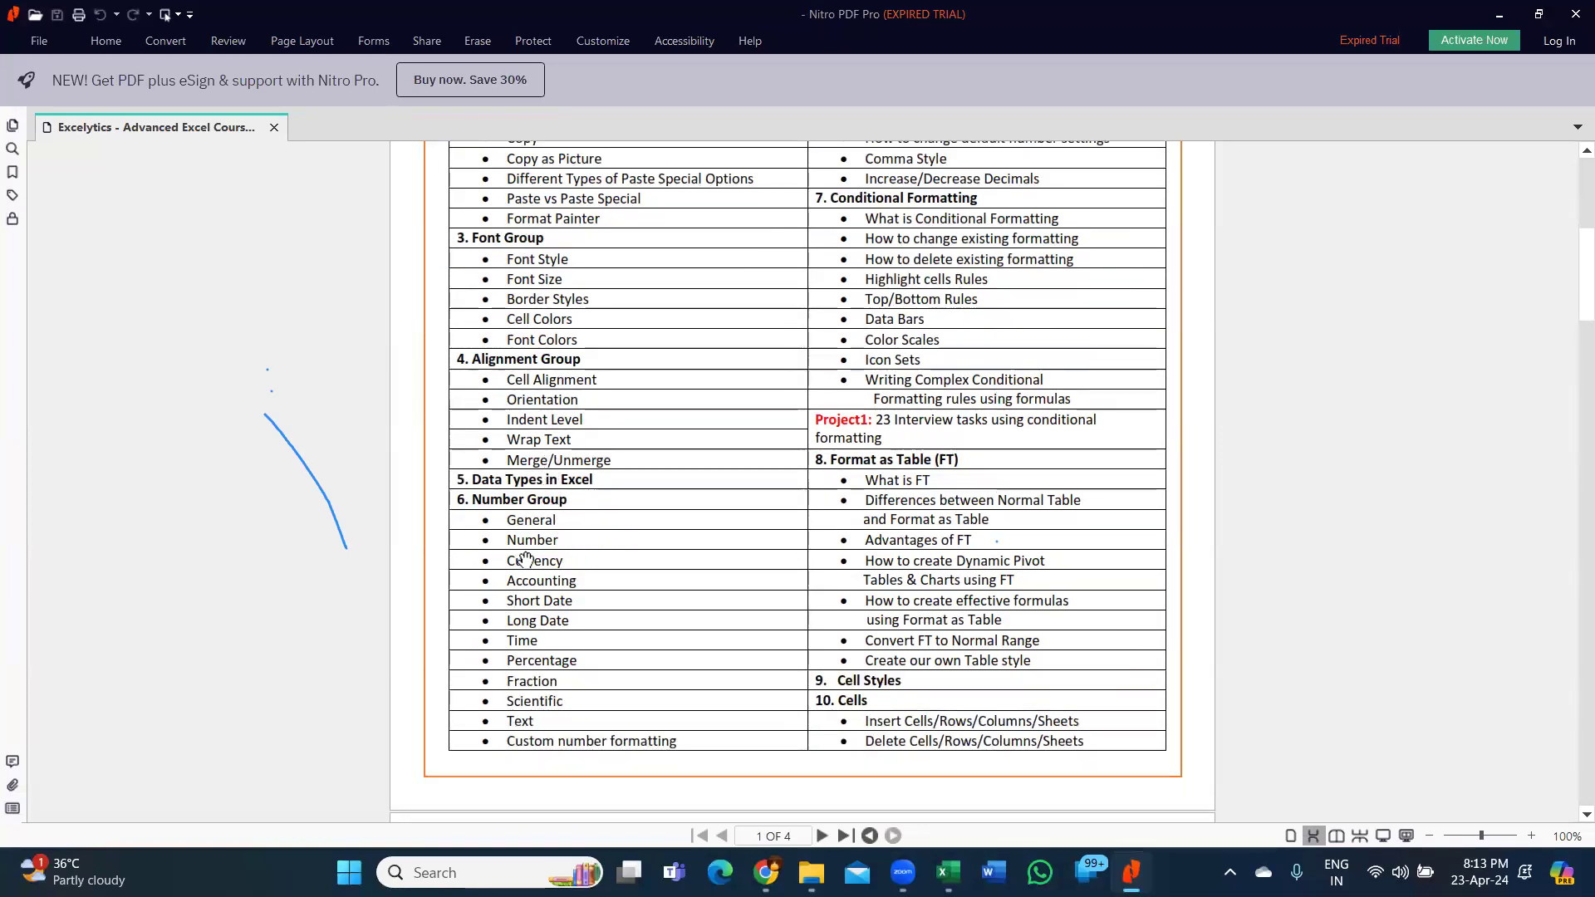
scroll(526, 558, "down", 1)
scroll(974, 476, "up", 6)
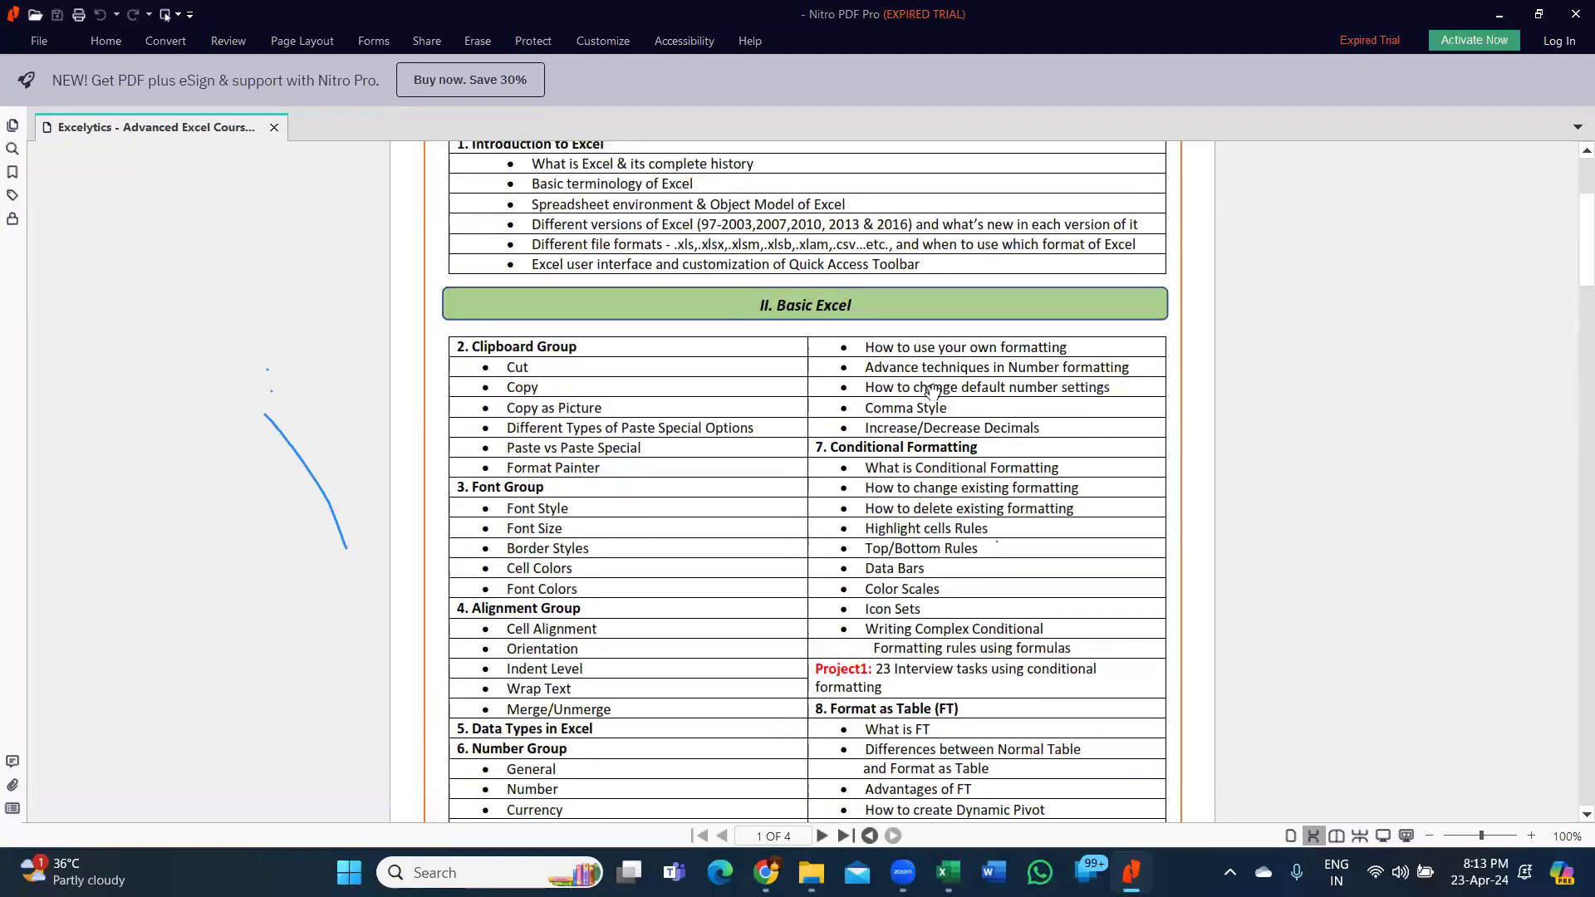
scroll(997, 457, "down", 5)
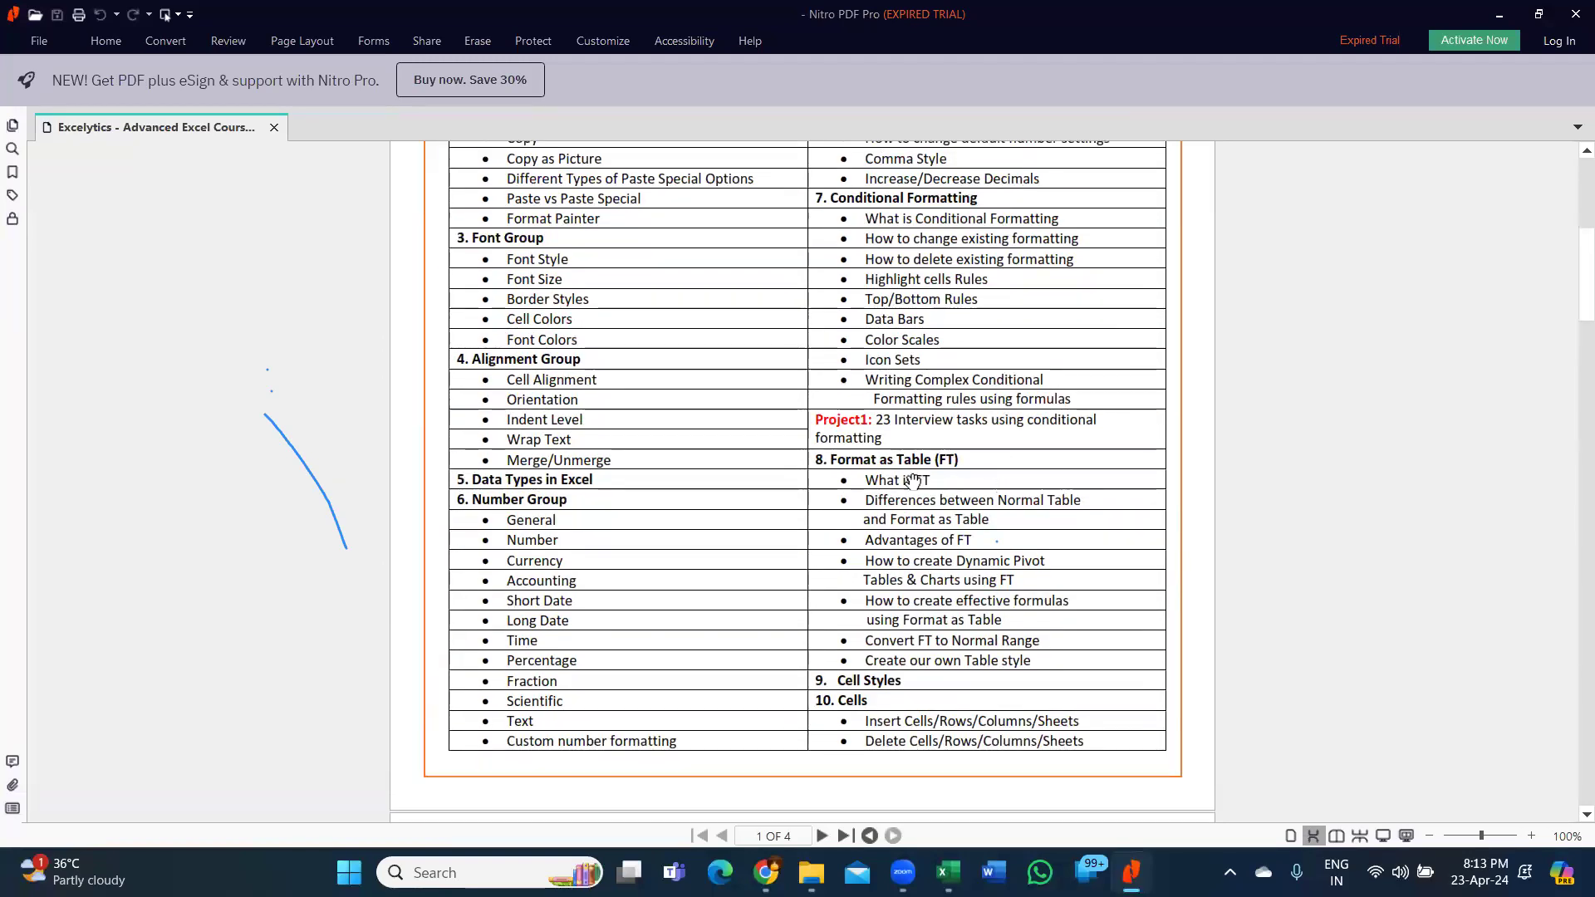
scroll(972, 494, "down", 4)
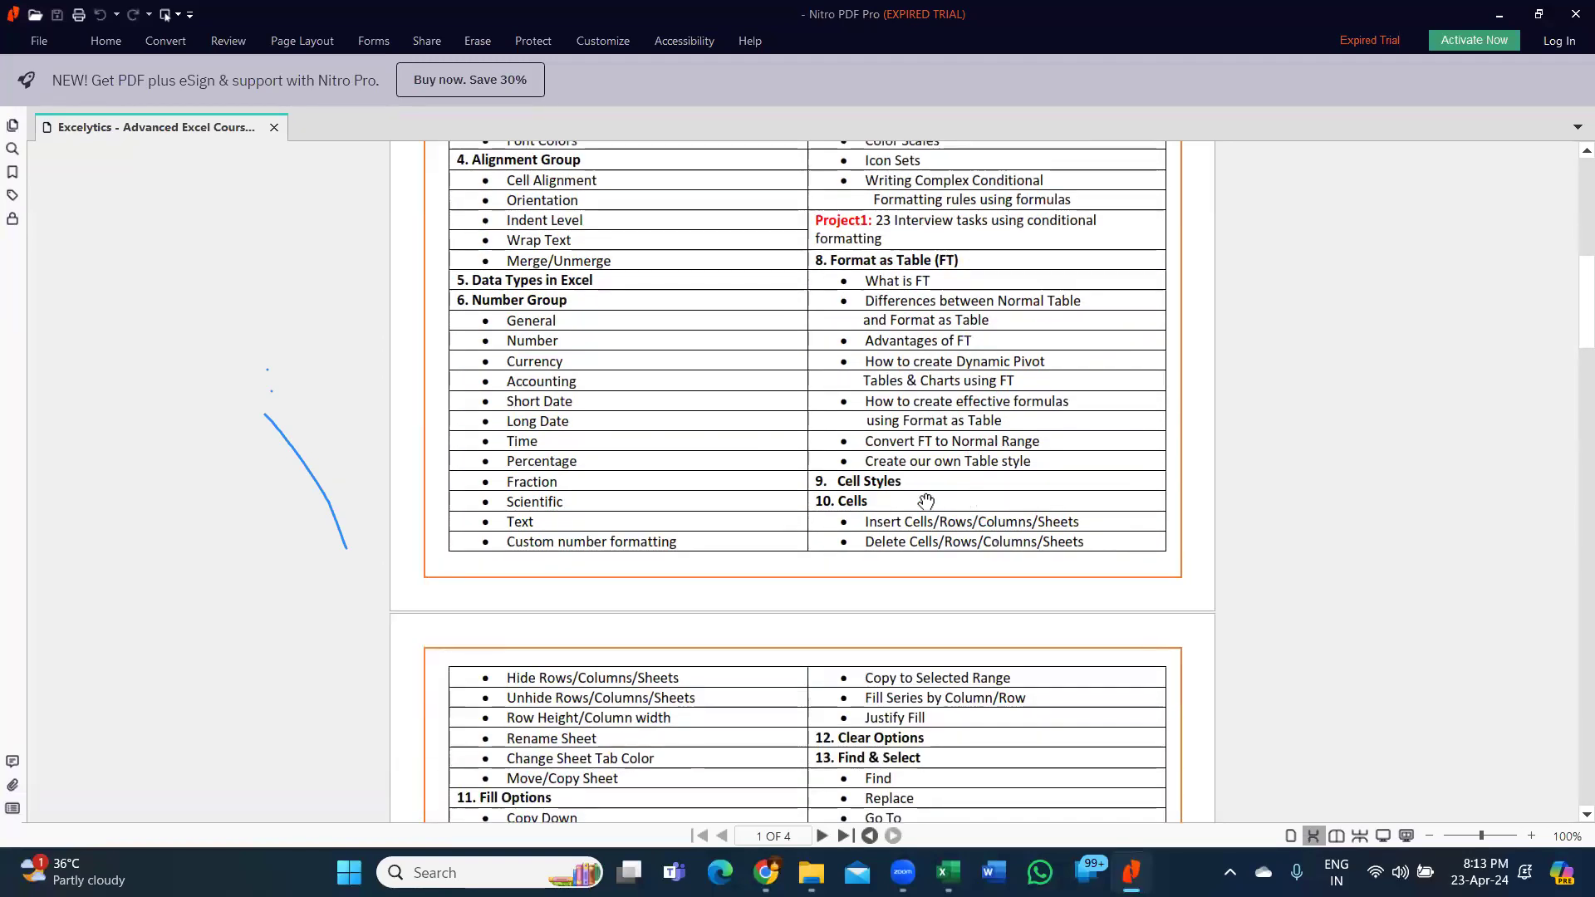
scroll(920, 527, "down", 5)
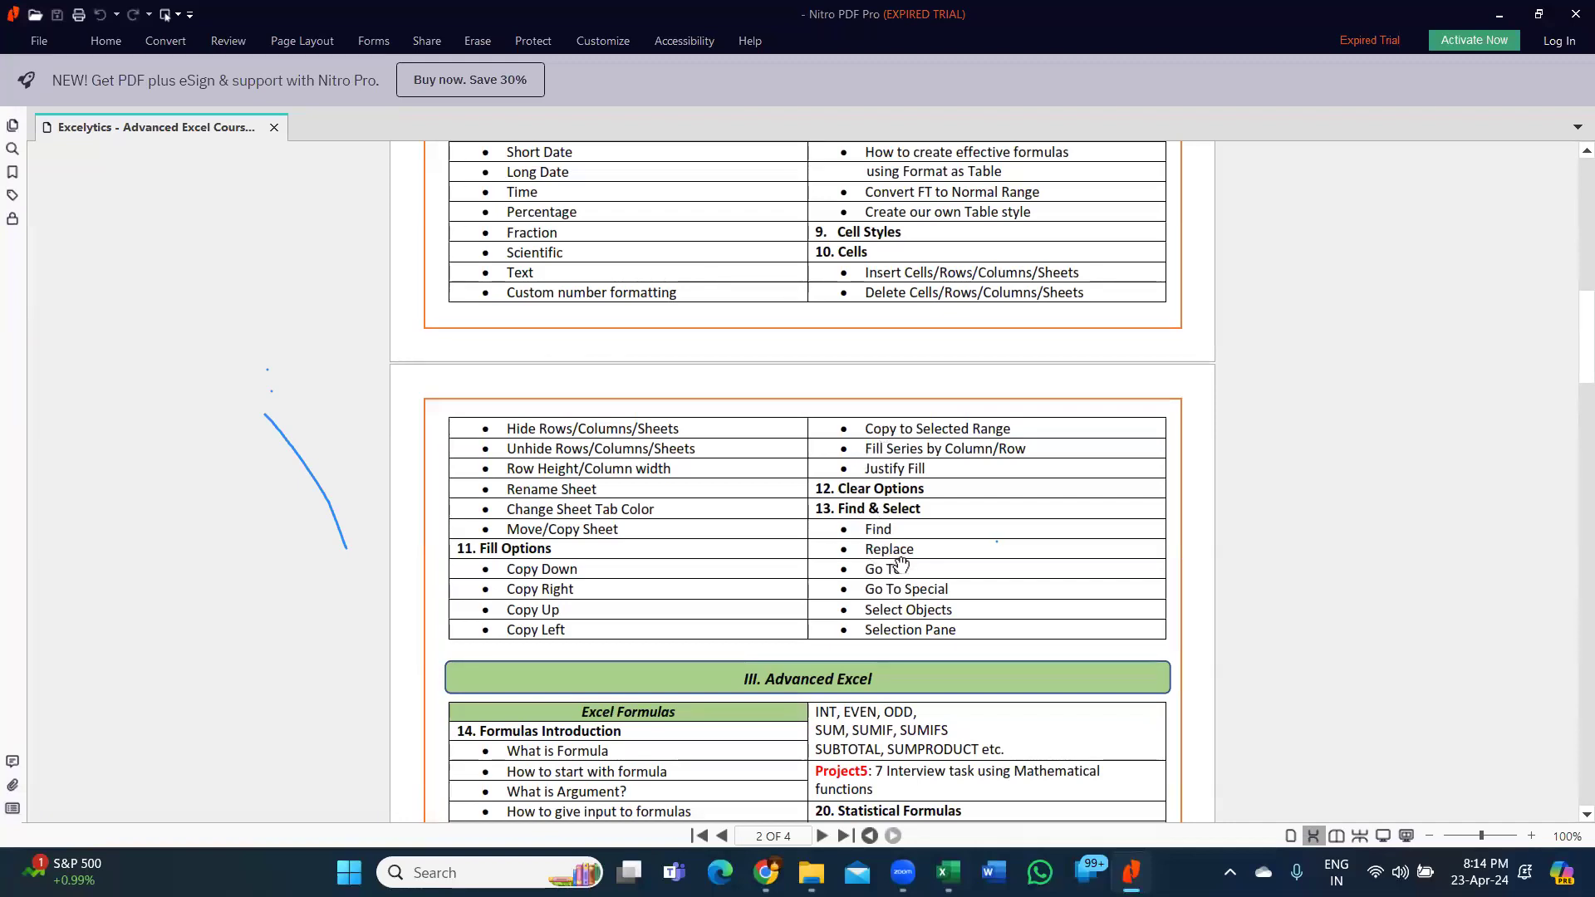
scroll(714, 511, "down", 3)
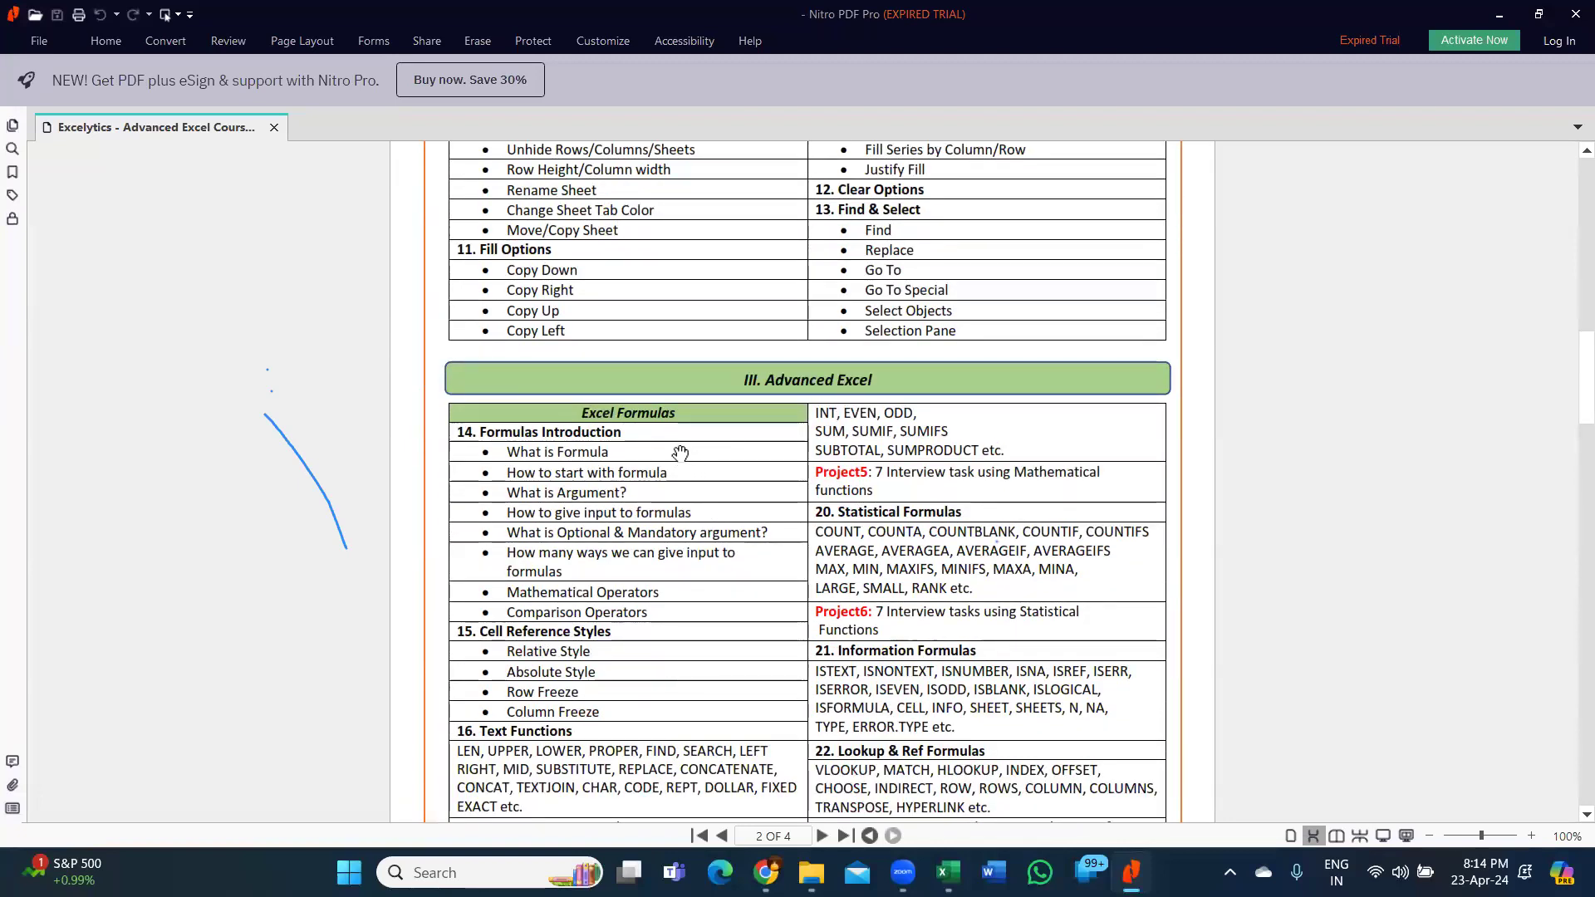
left_click(646, 415)
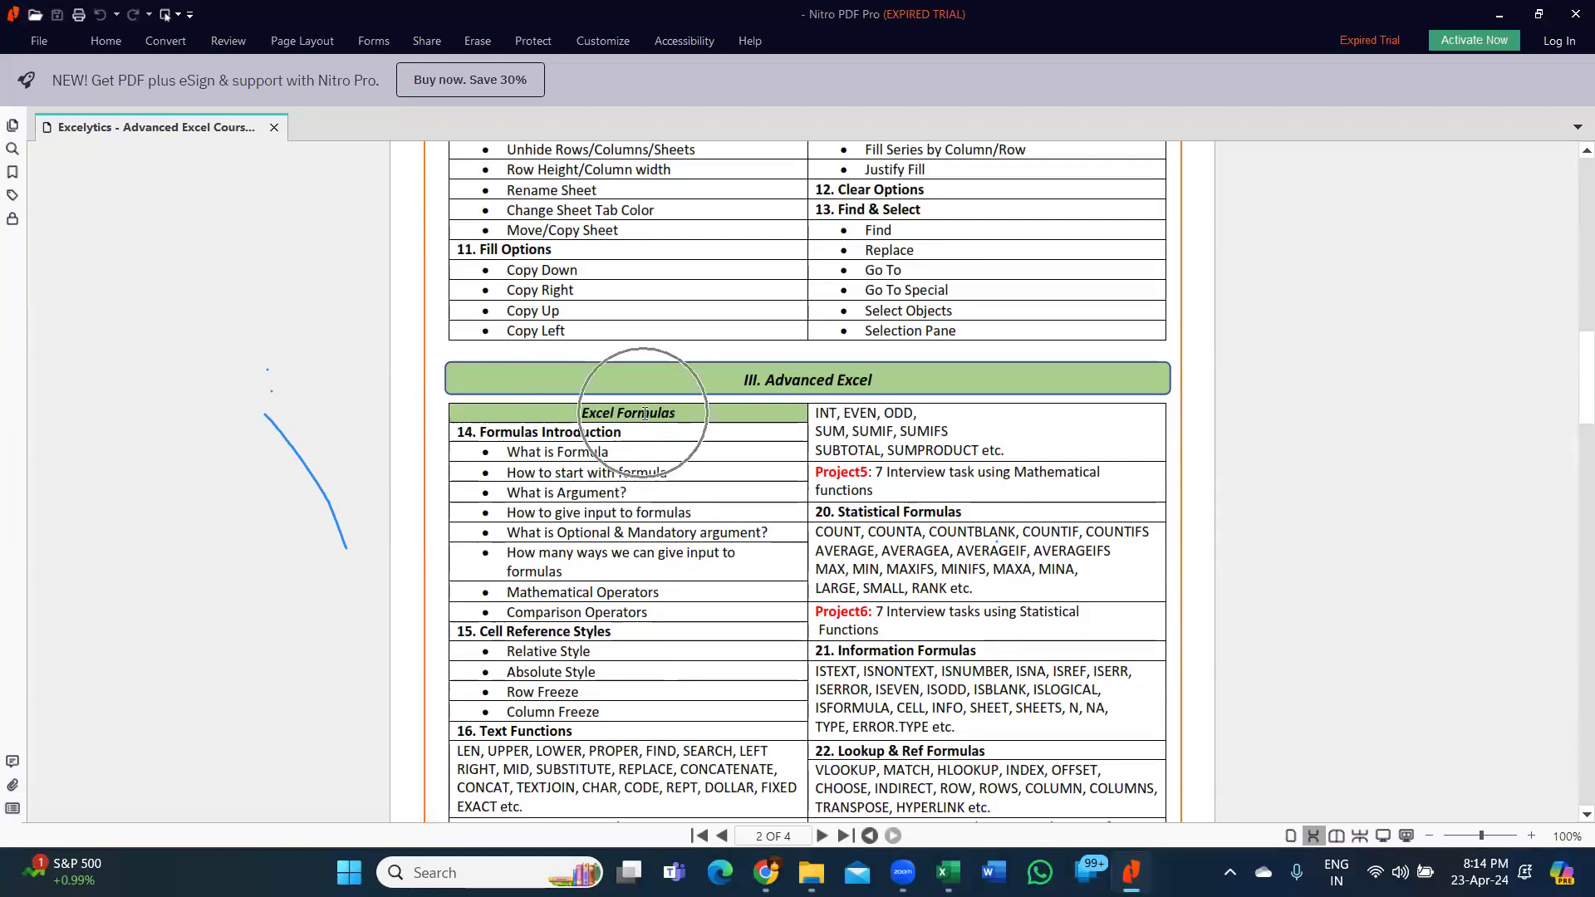
Scroll through page 2 of the course PDF to page 3, starting at 26. Filter Options.
scroll(646, 415, "up", 1)
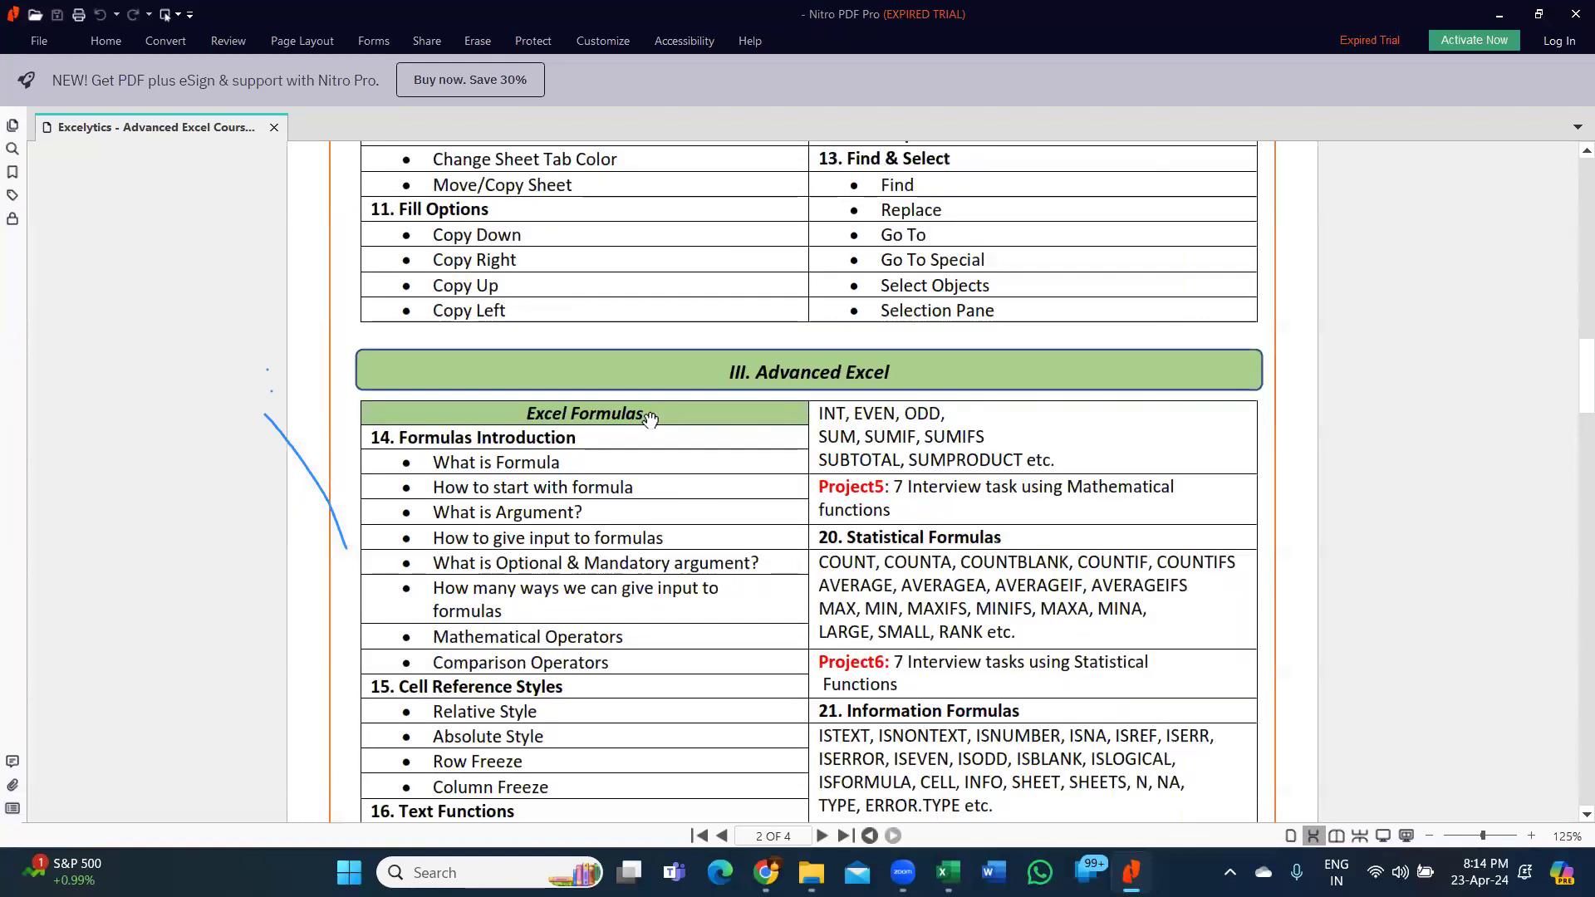
scroll(465, 466, "up", 3)
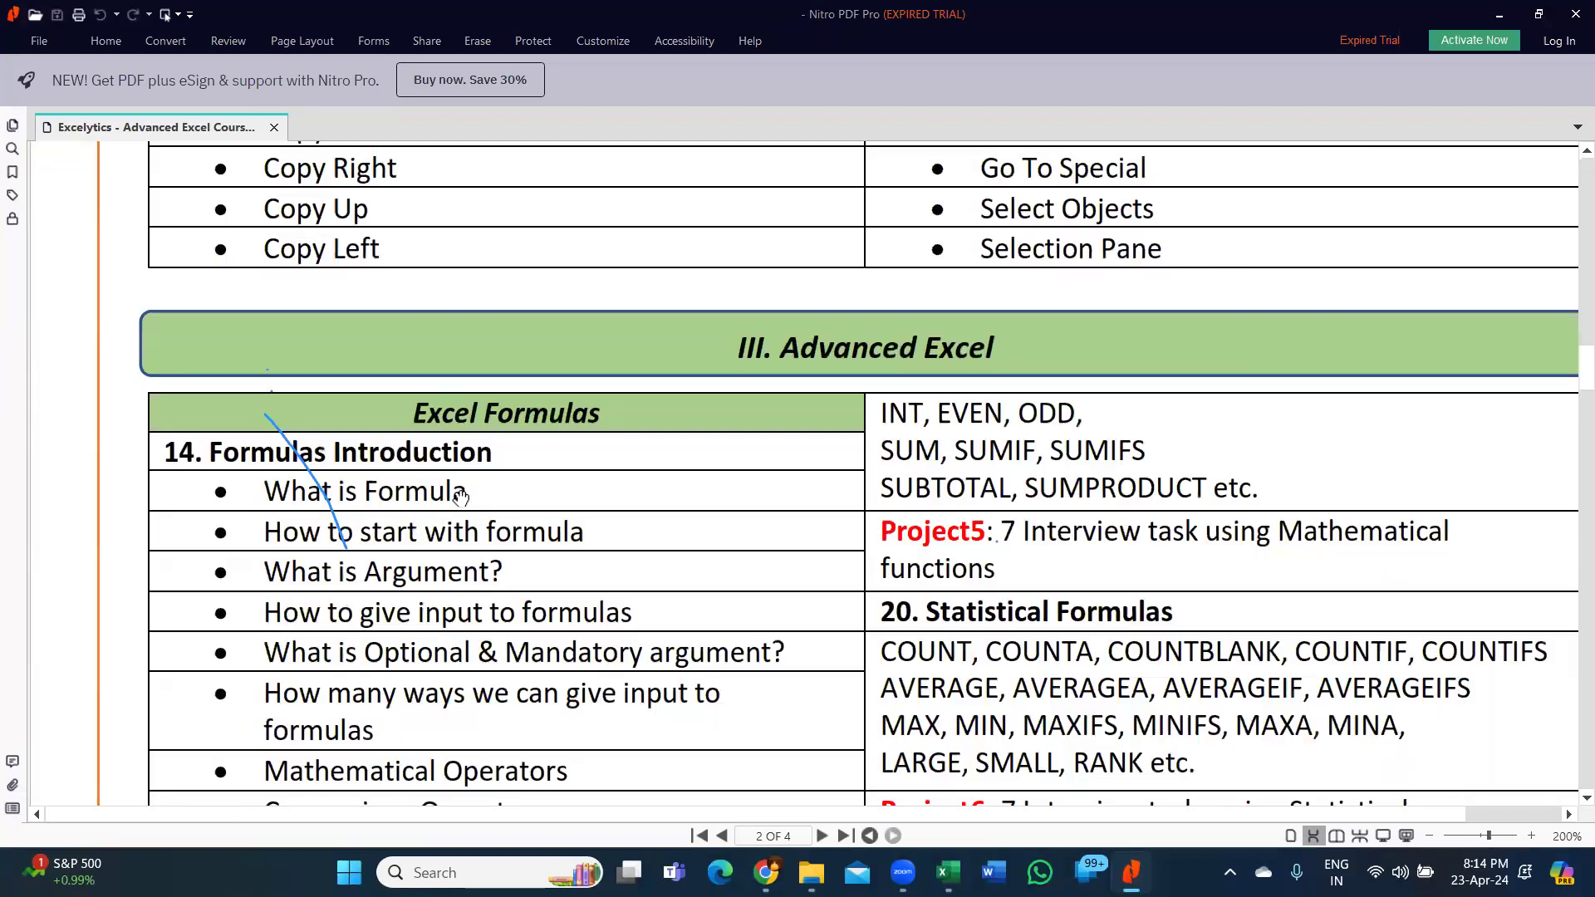
scroll(440, 498, "down", 2)
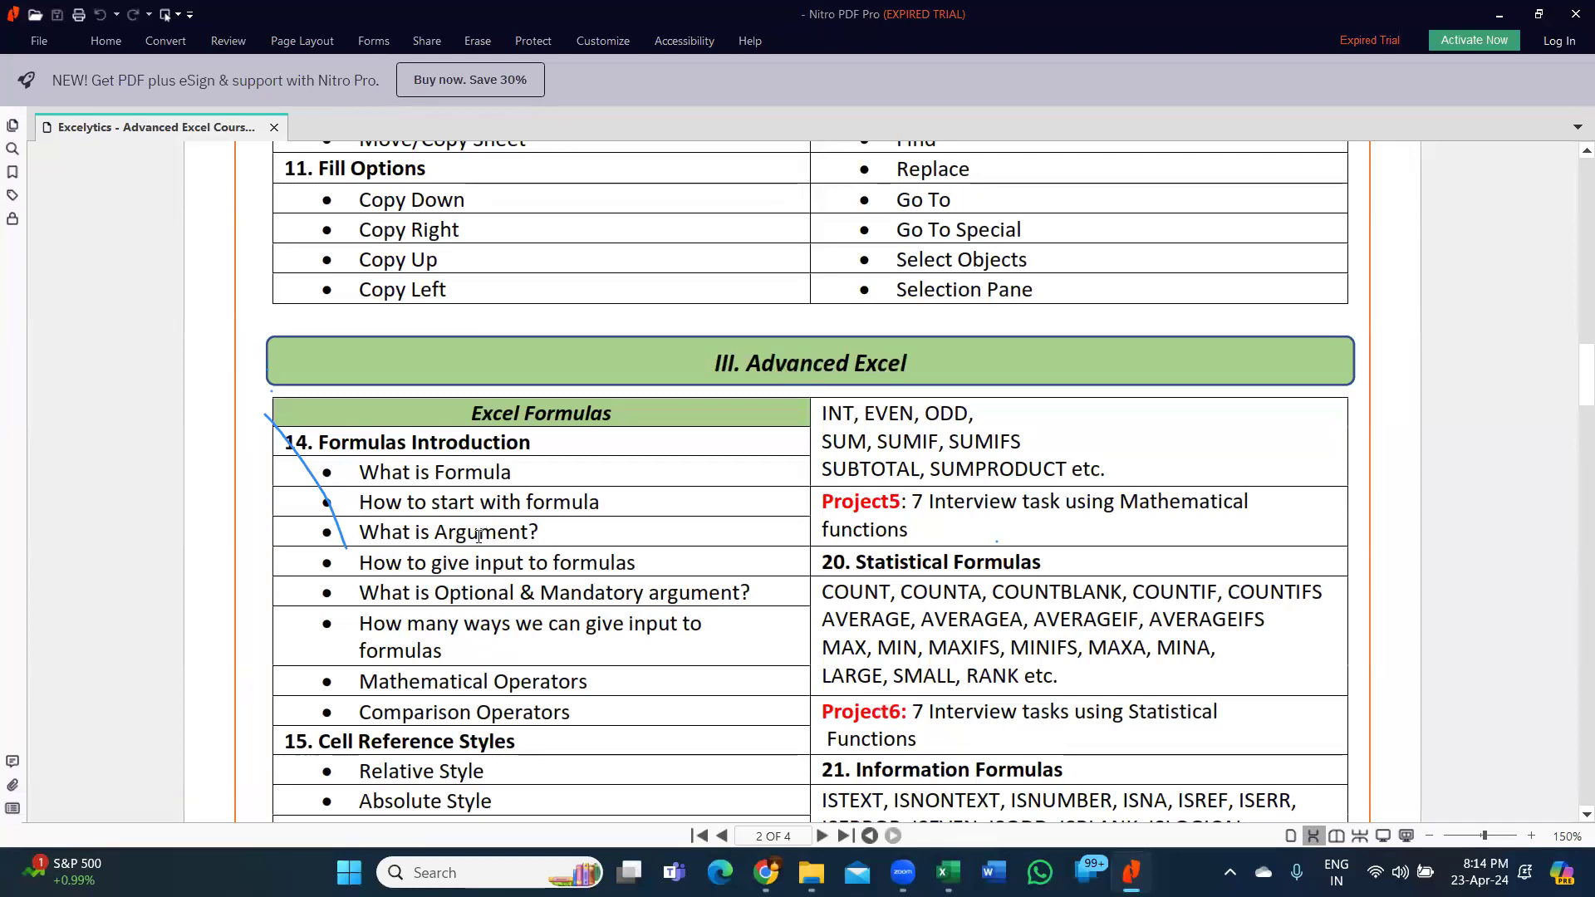
scroll(479, 539, "down", 1)
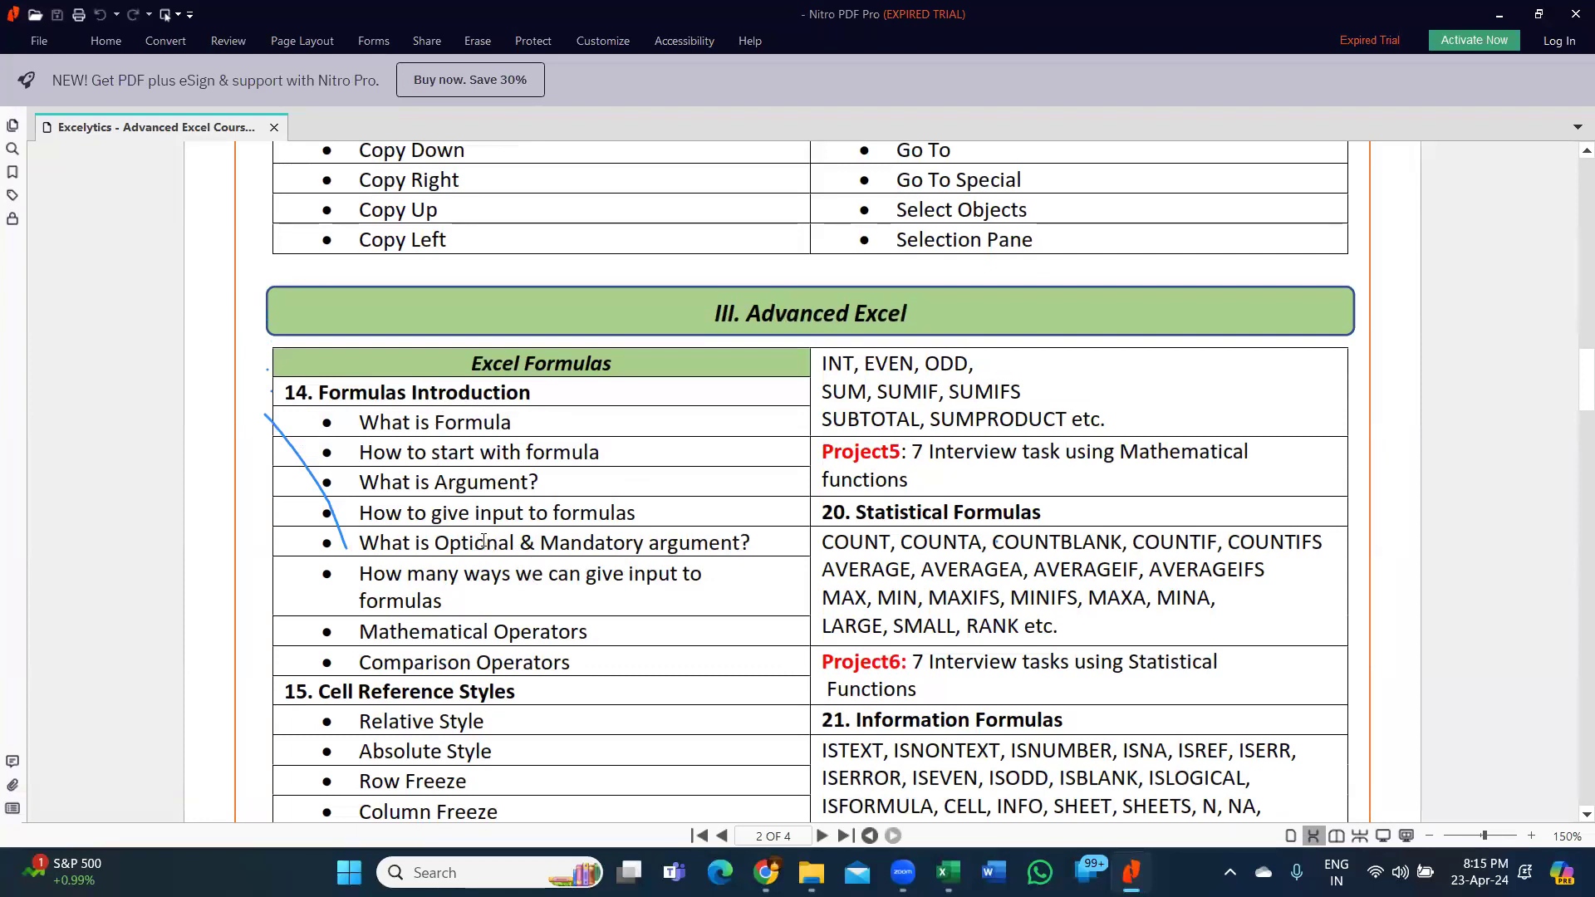
scroll(586, 544, "down", 2)
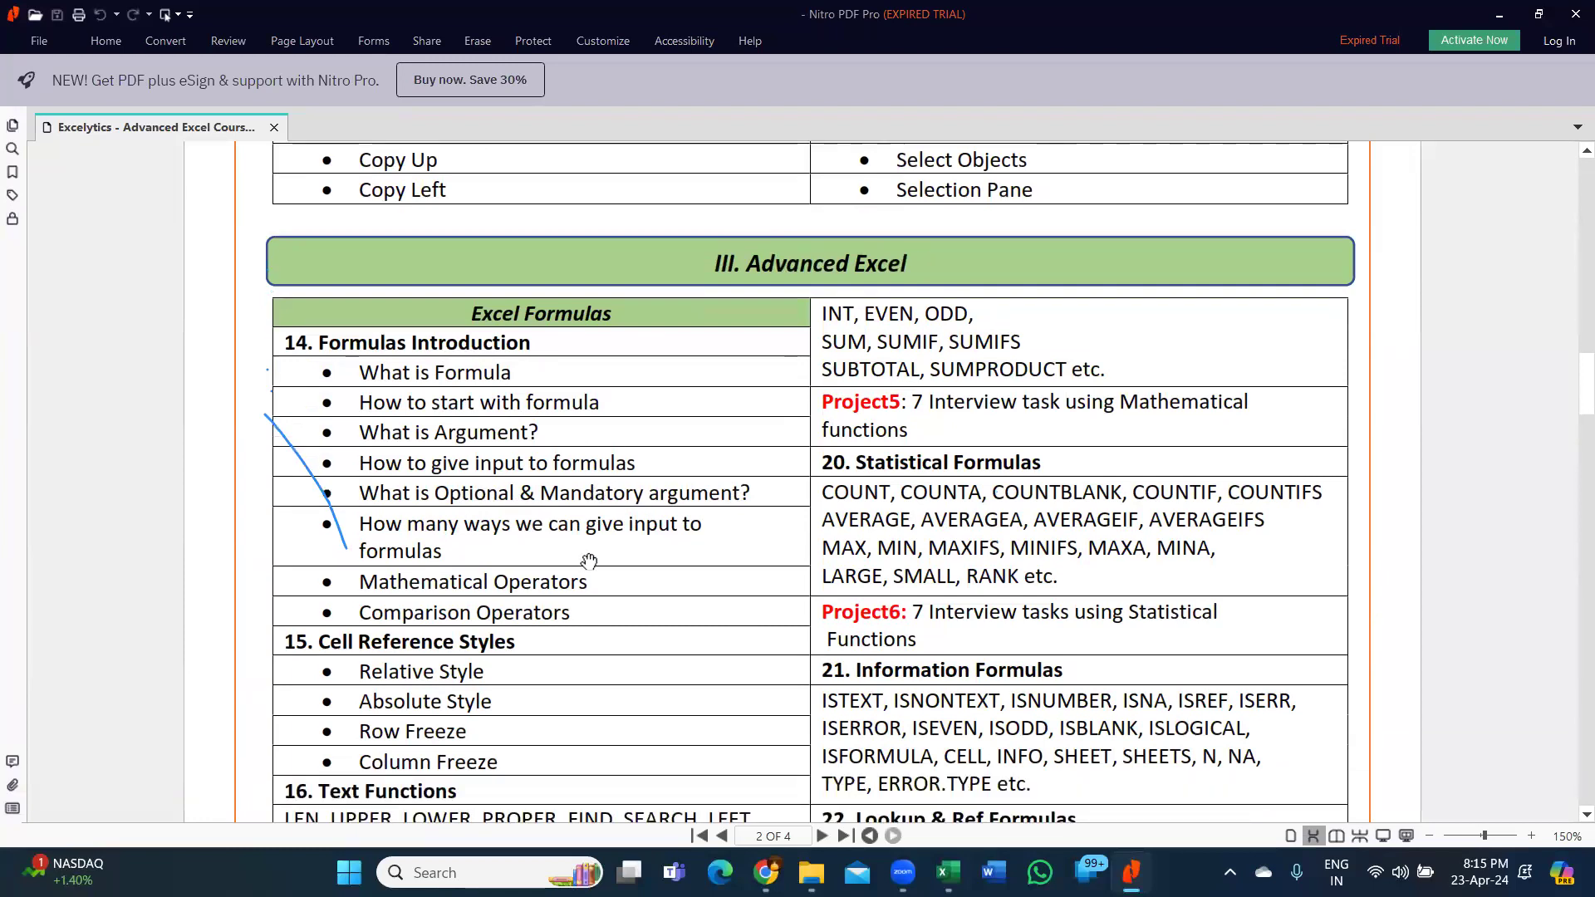
scroll(564, 557, "down", 3)
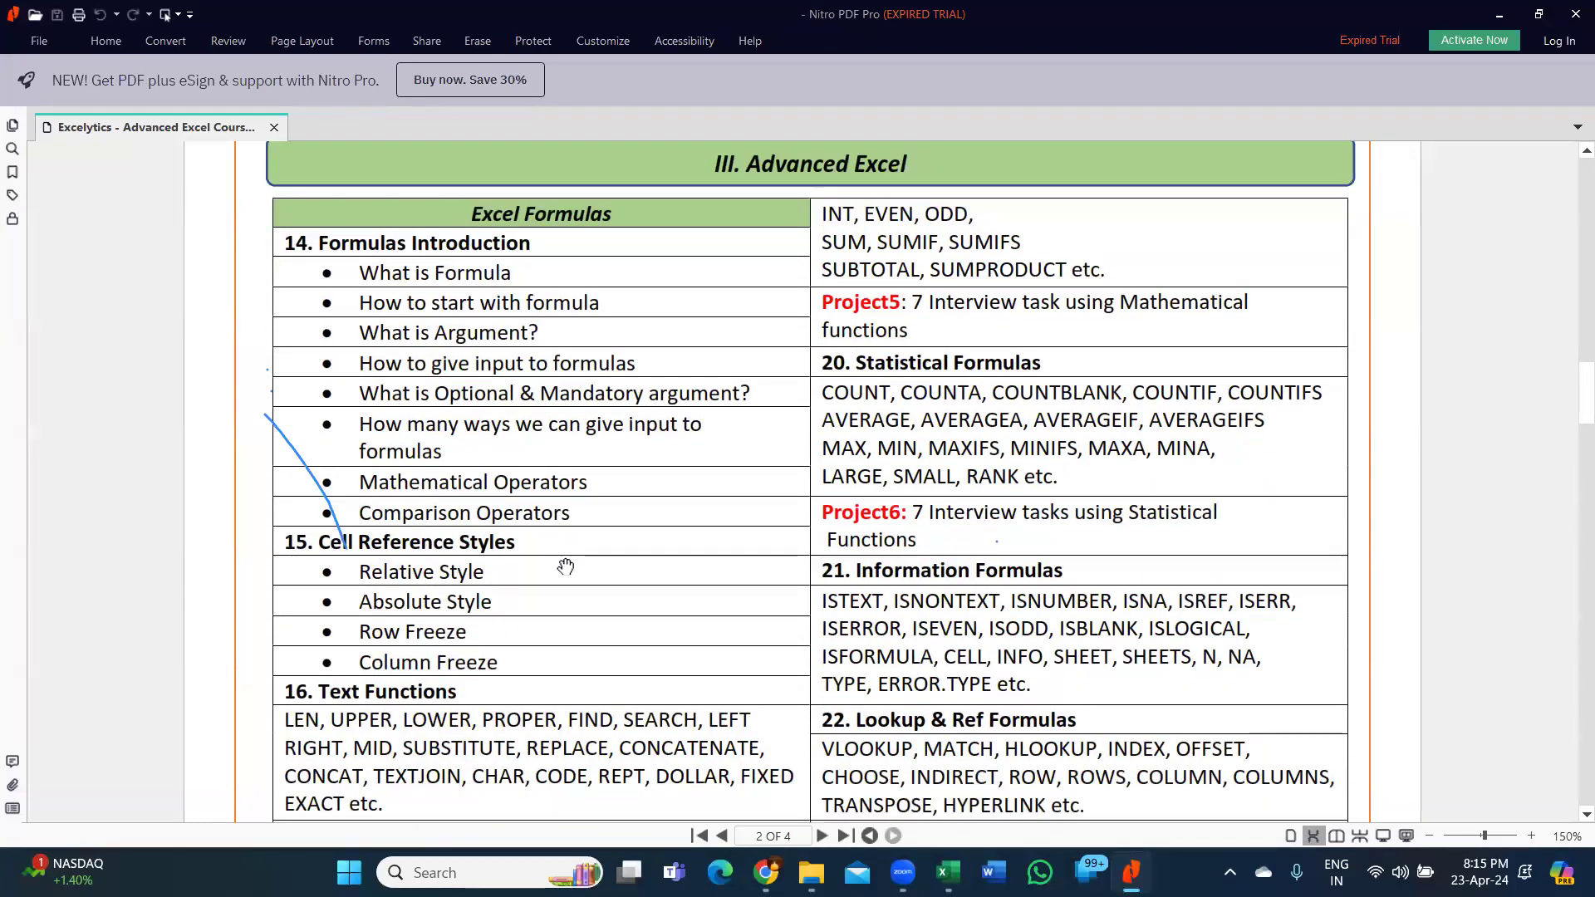
scroll(490, 461, "down", 2)
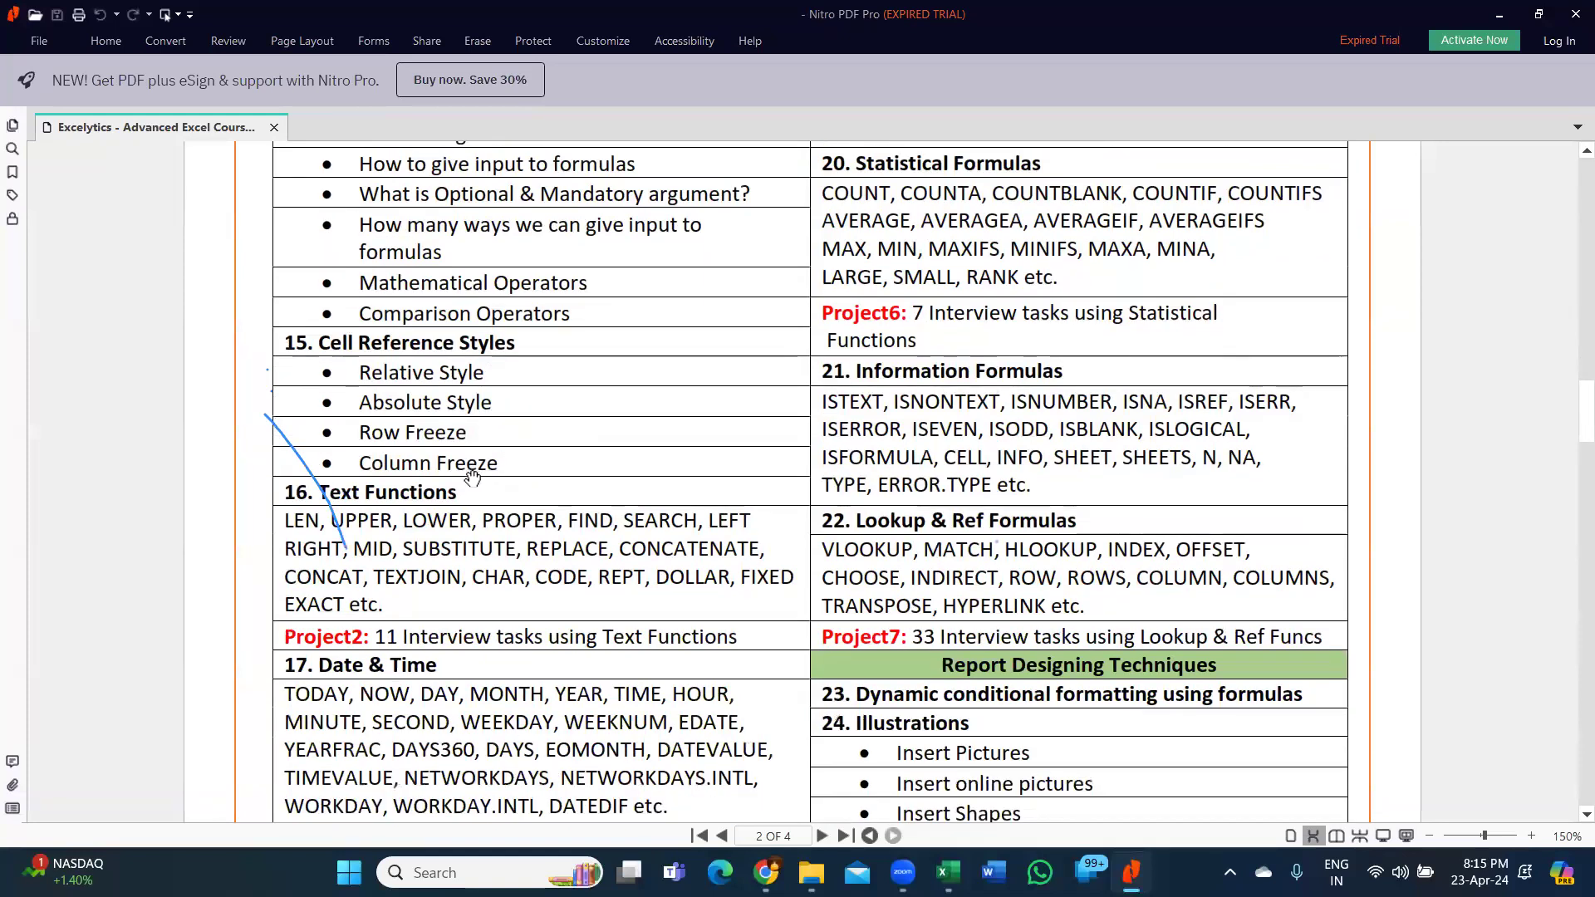
scroll(467, 470, "down", 7)
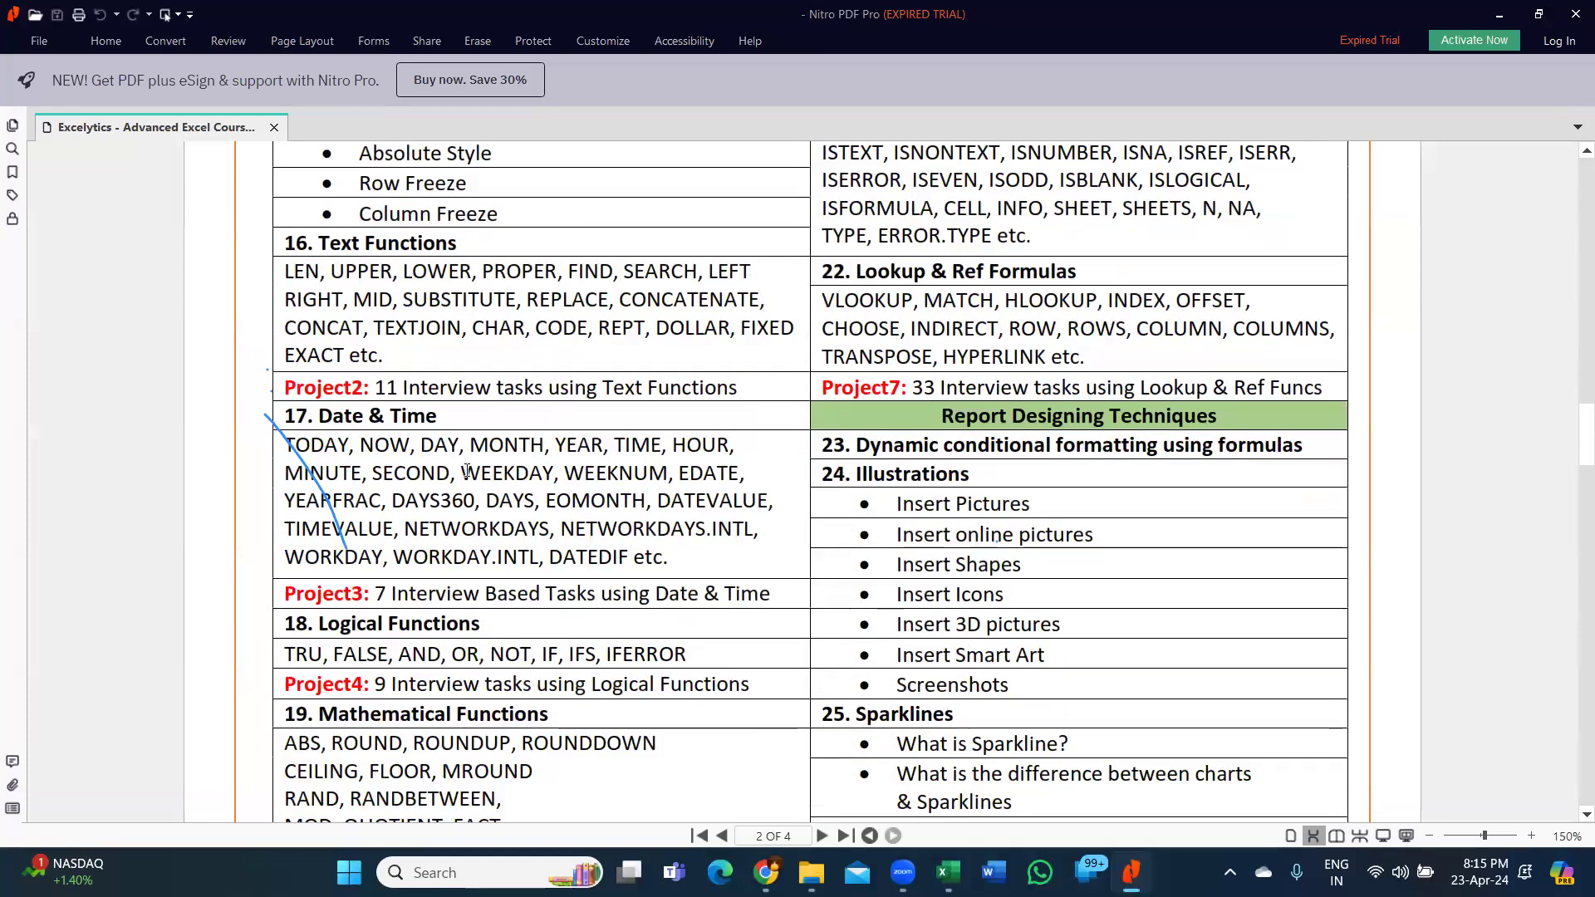
scroll(467, 469, "down", 1)
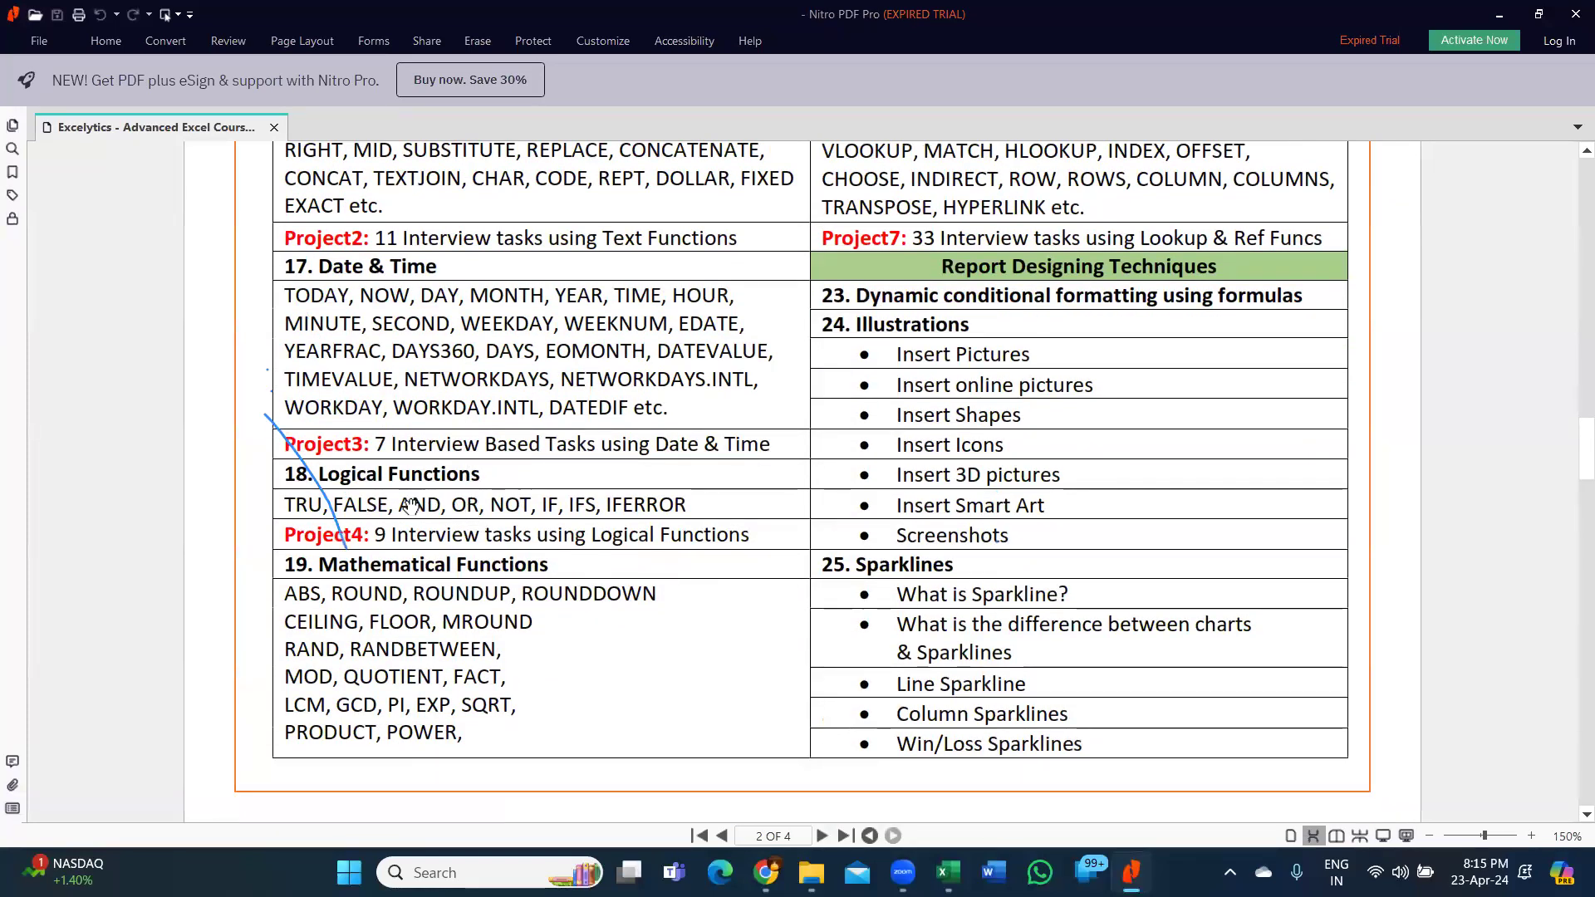
scroll(681, 563, "up", 7)
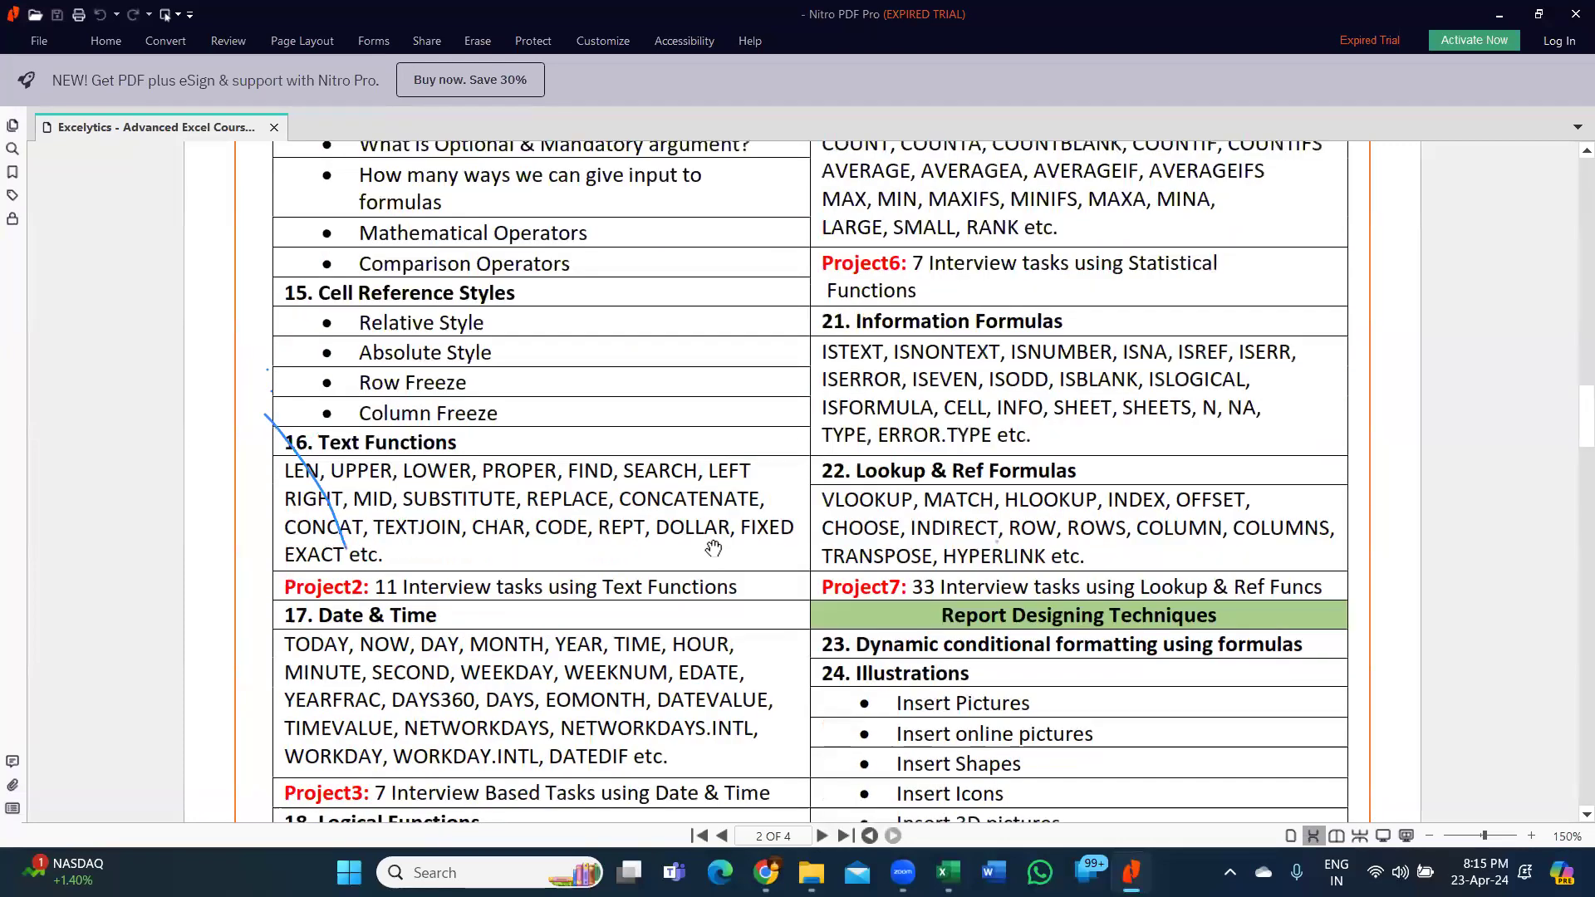
scroll(832, 545, "up", 2)
scroll(831, 544, "down", 5)
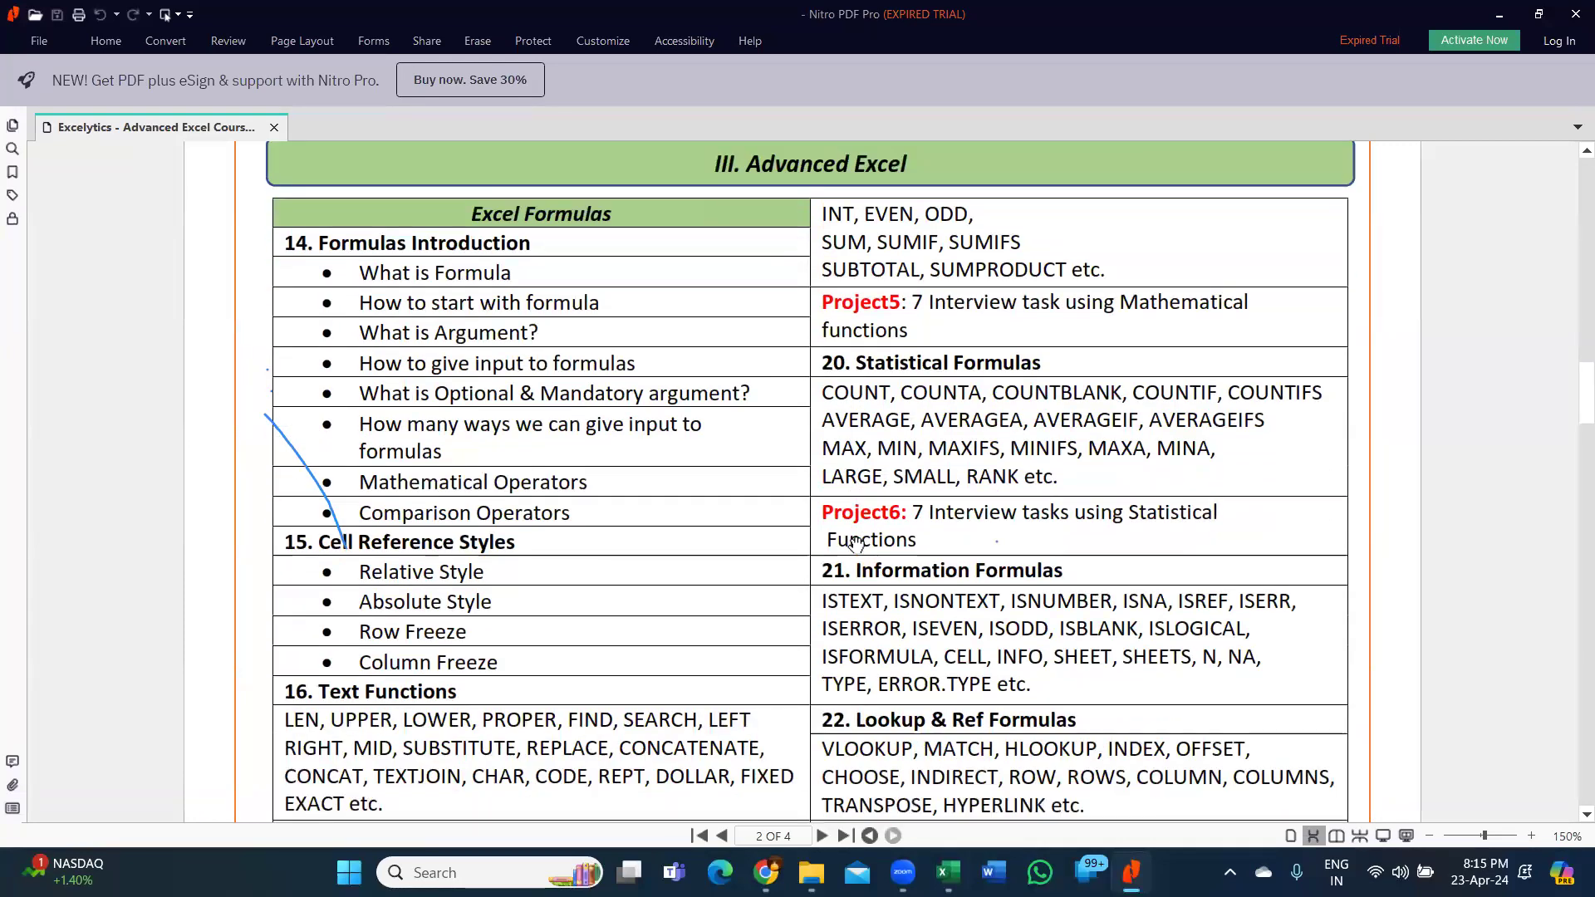
scroll(857, 546, "down", 2)
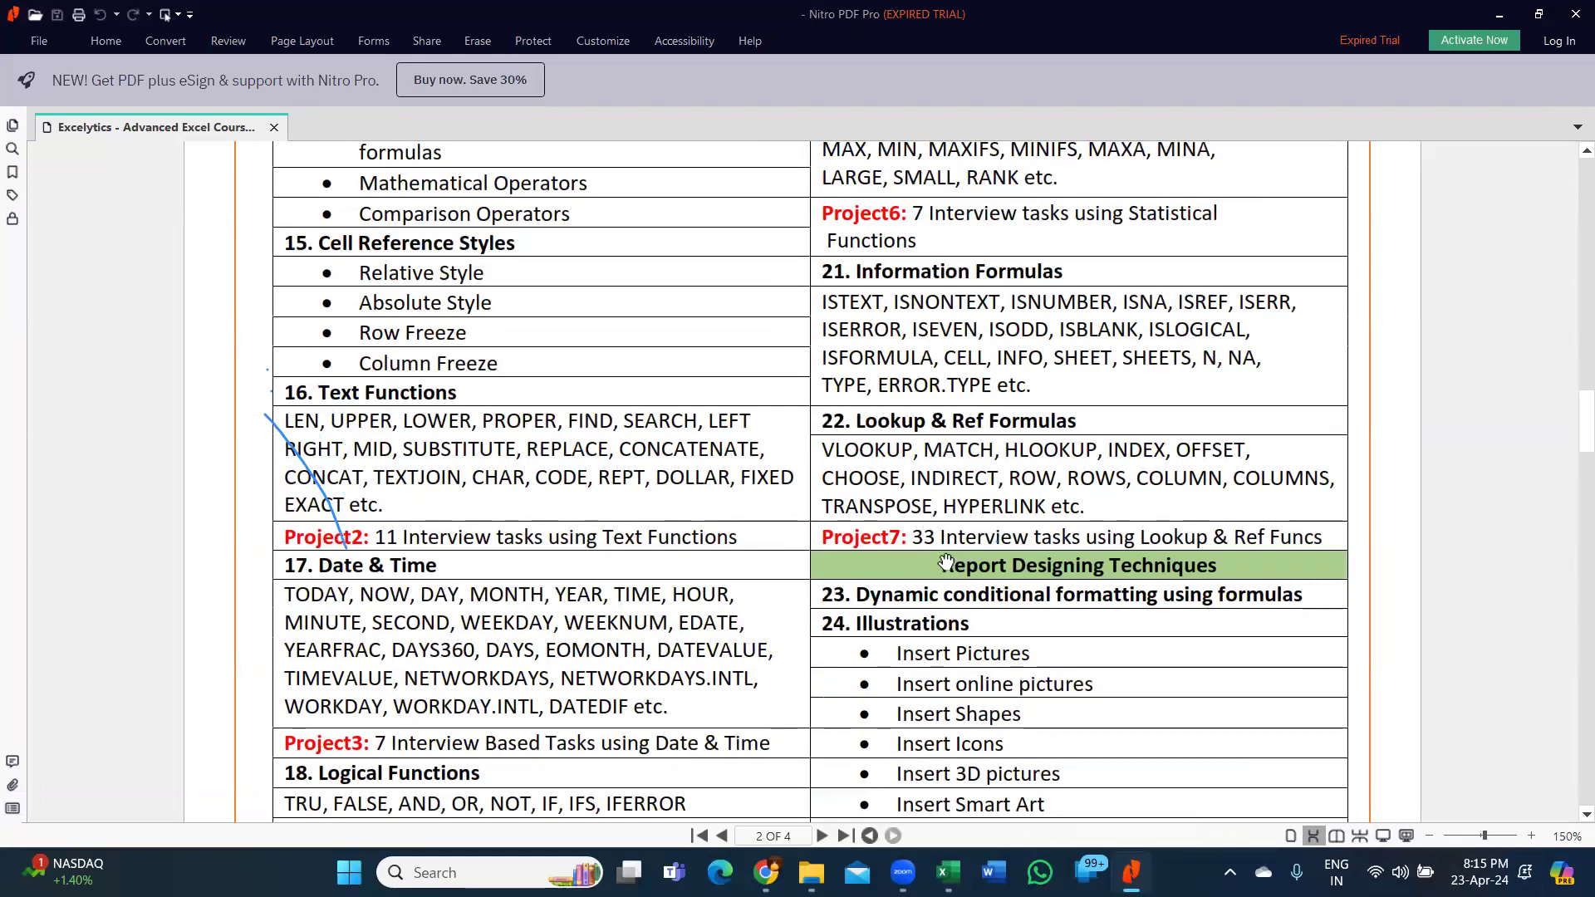
scroll(946, 563, "down", 5)
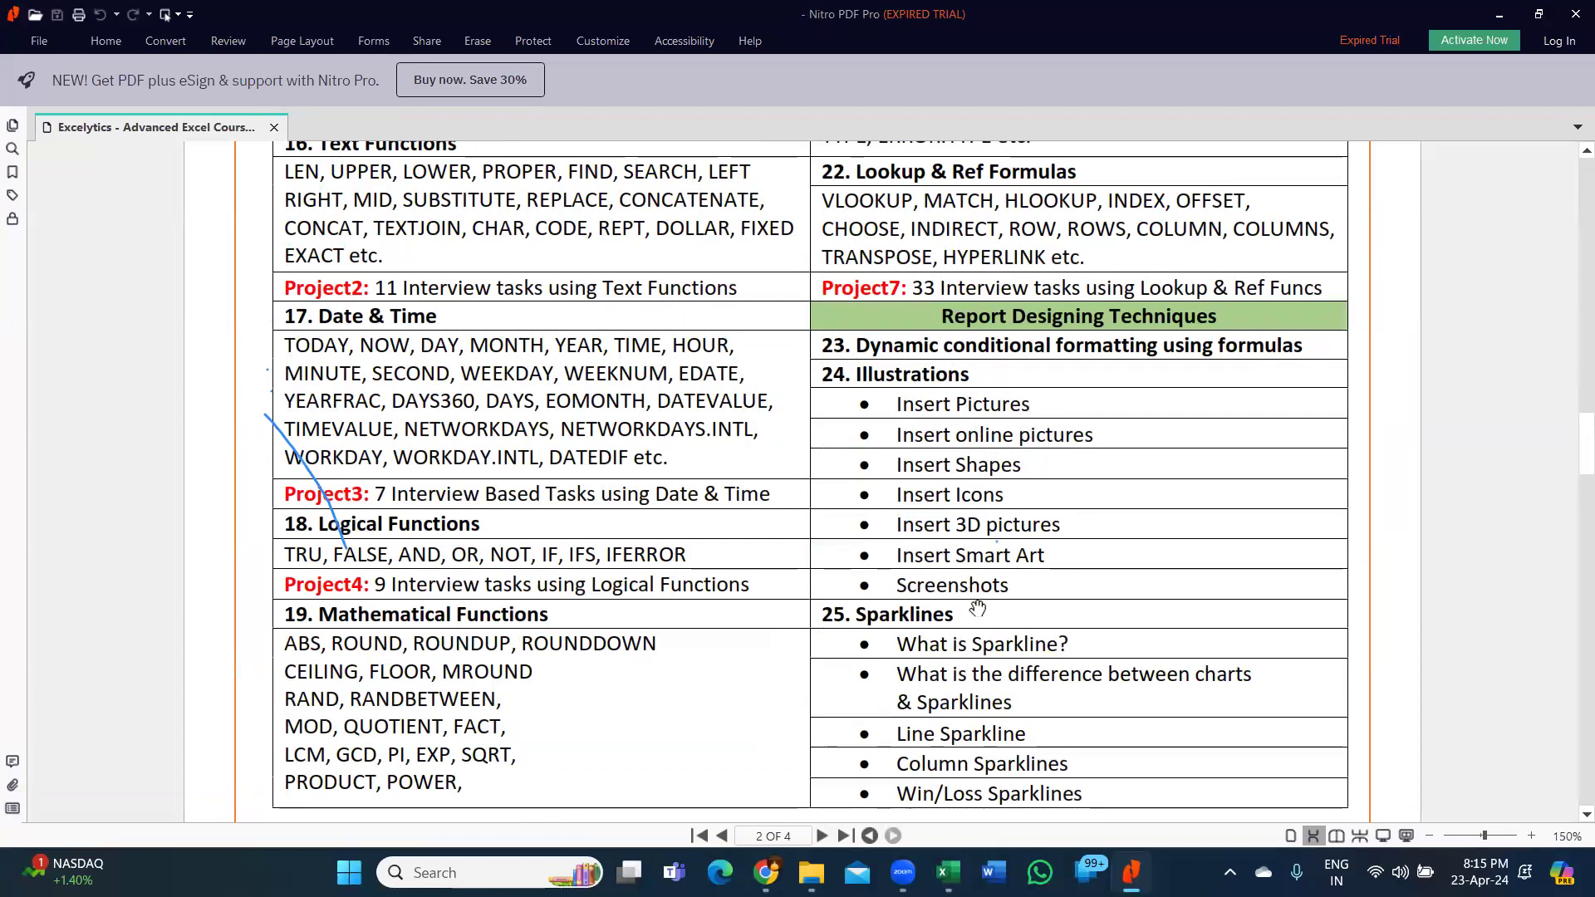
scroll(971, 579, "down", 5)
scroll(980, 568, "down", 9)
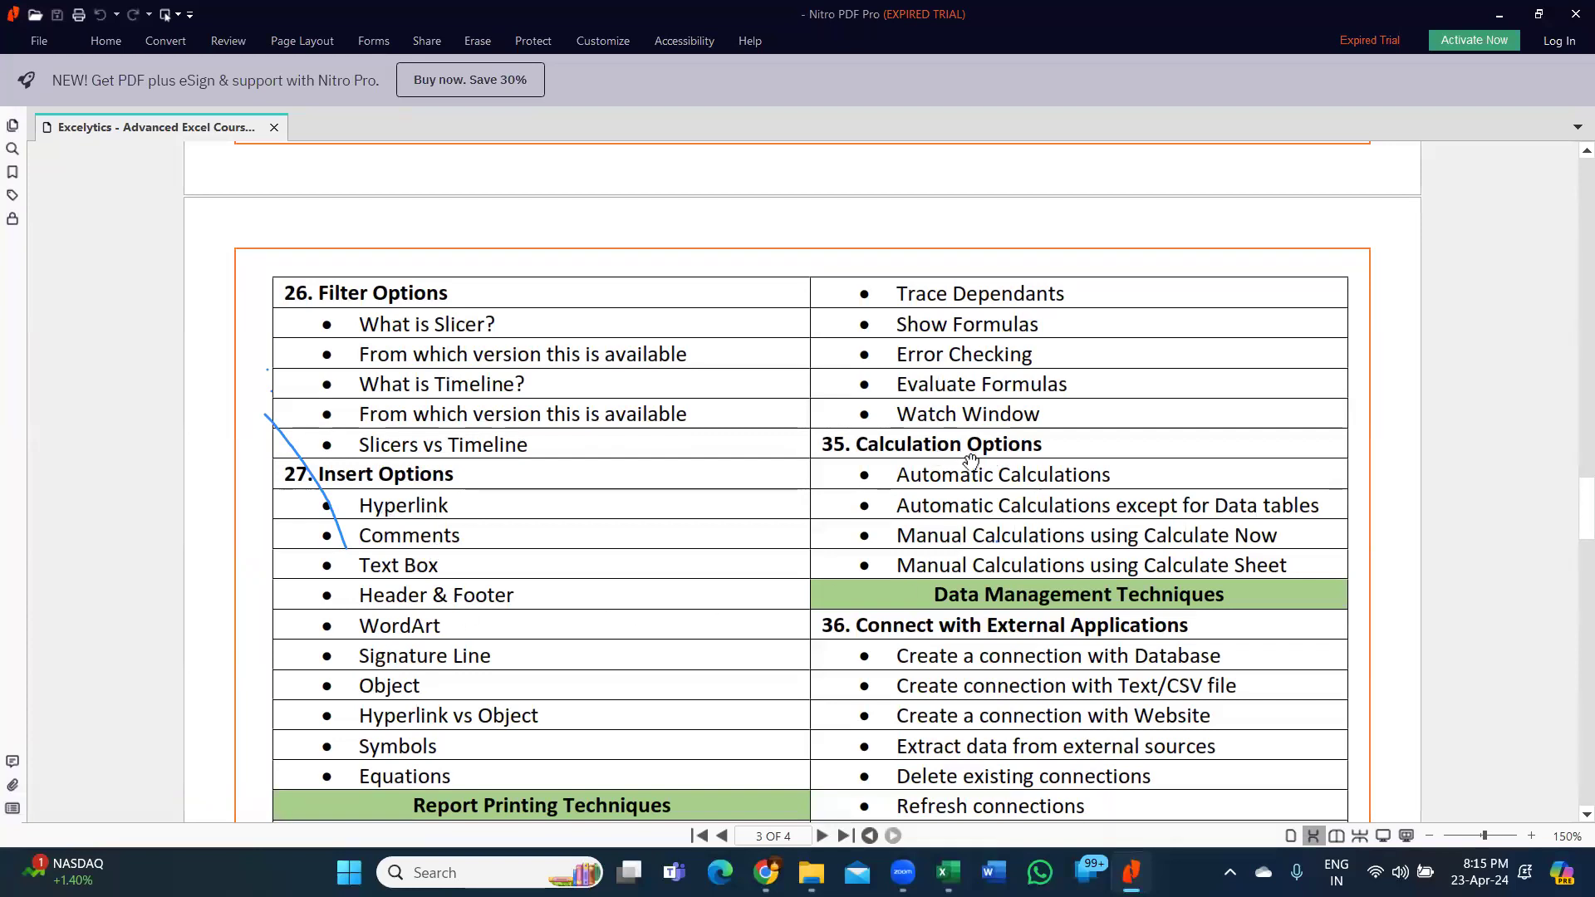
Scroll through page 3 past Define Names and Data Validation to page 4's 40. Forecast.
scroll(495, 519, "down", 3)
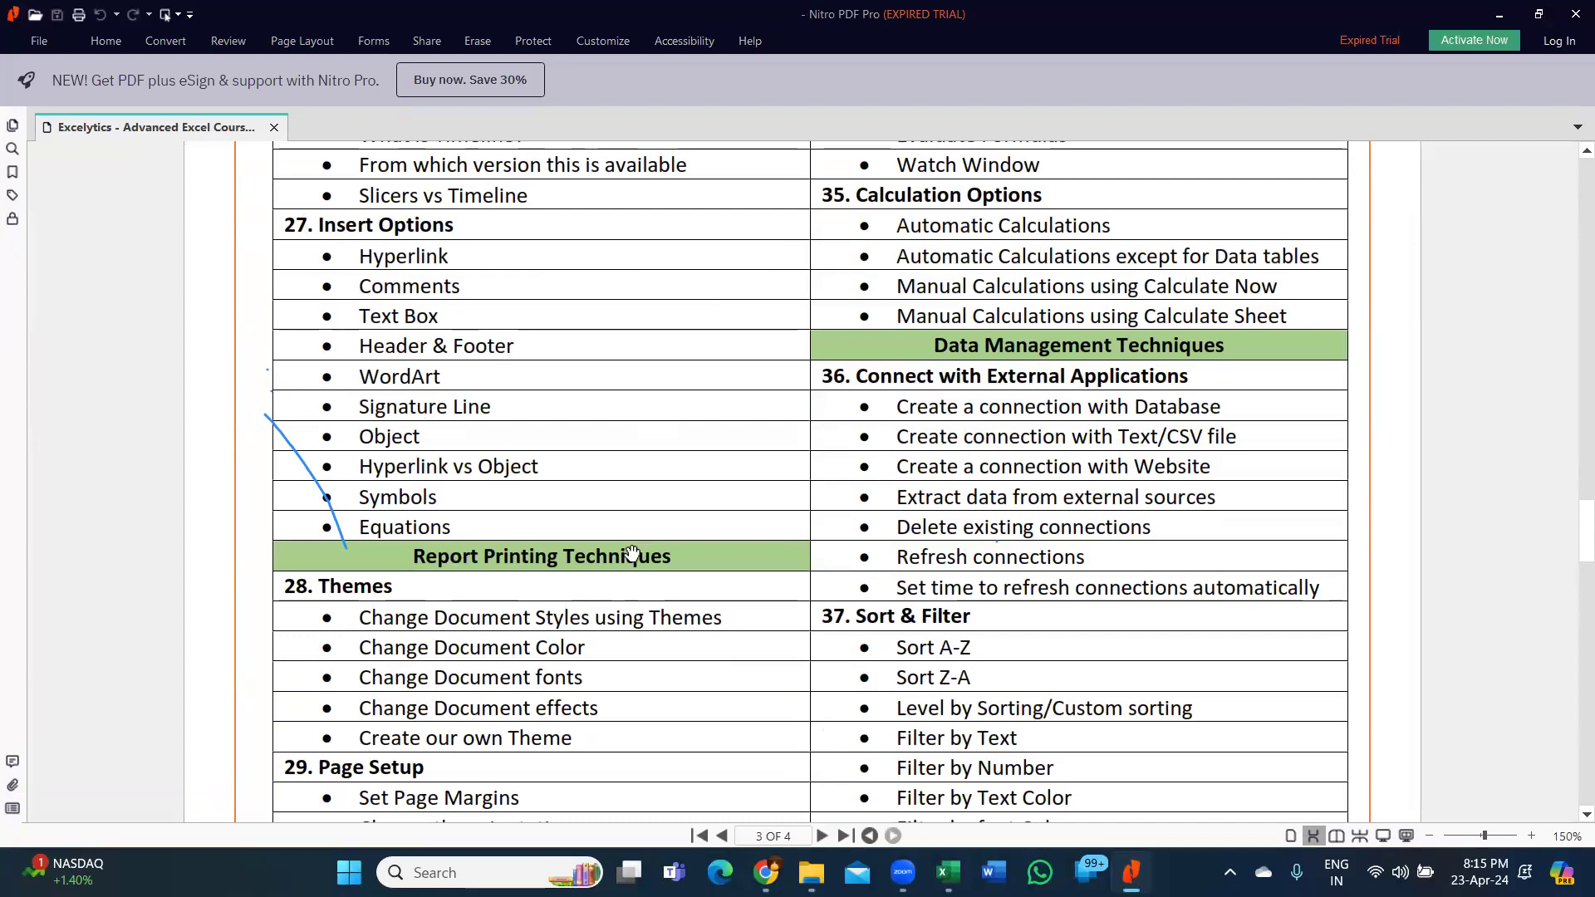
scroll(632, 553, "down", 3)
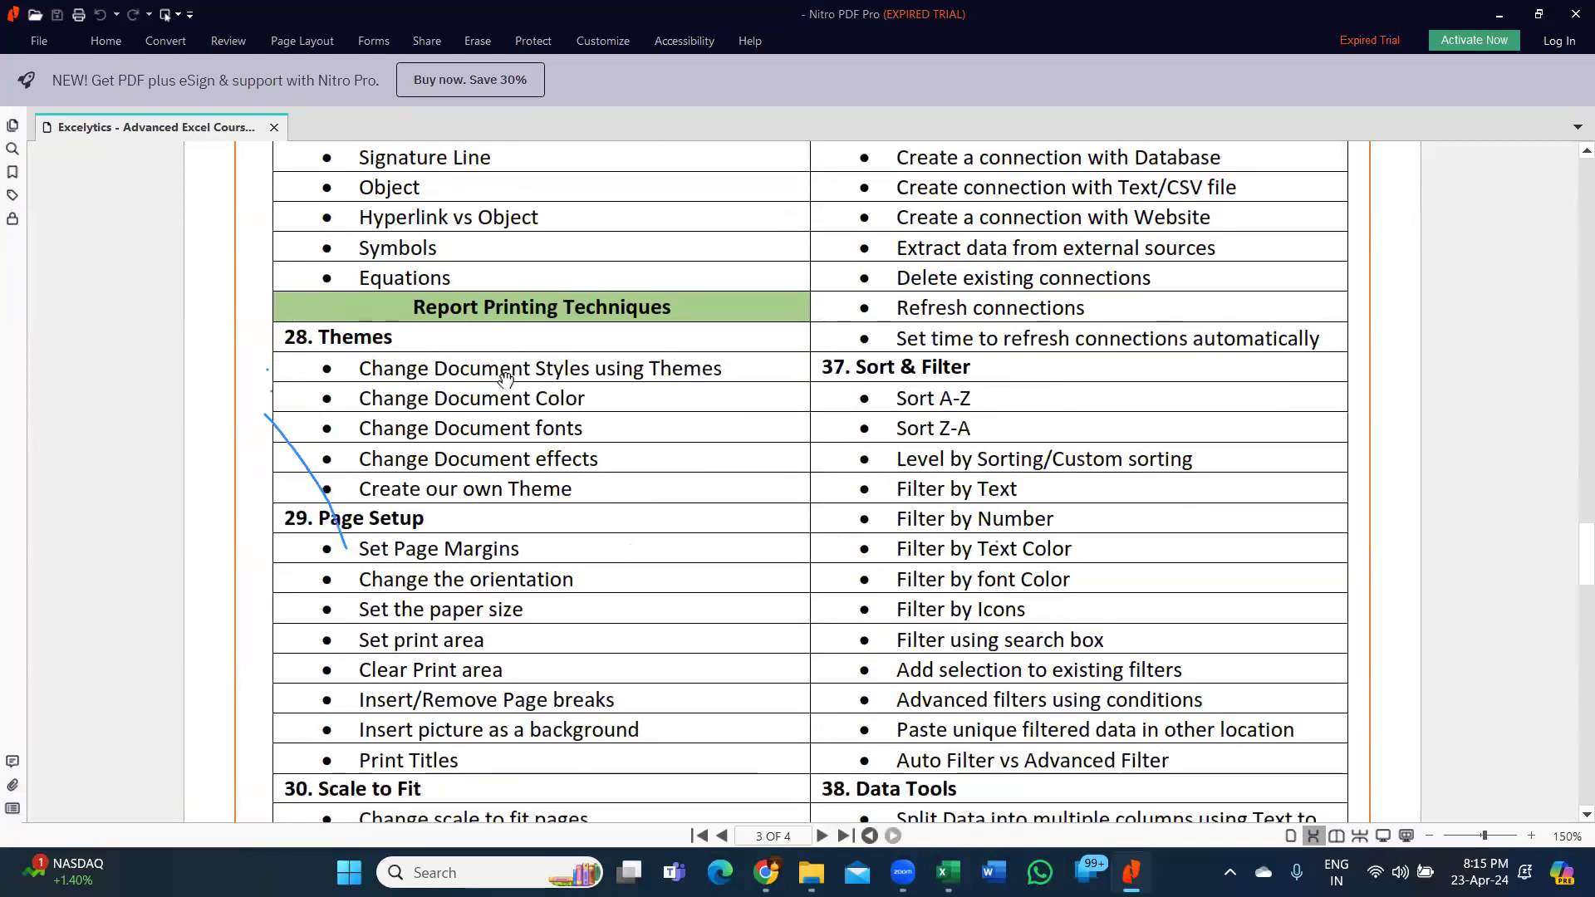
scroll(493, 560, "down", 3)
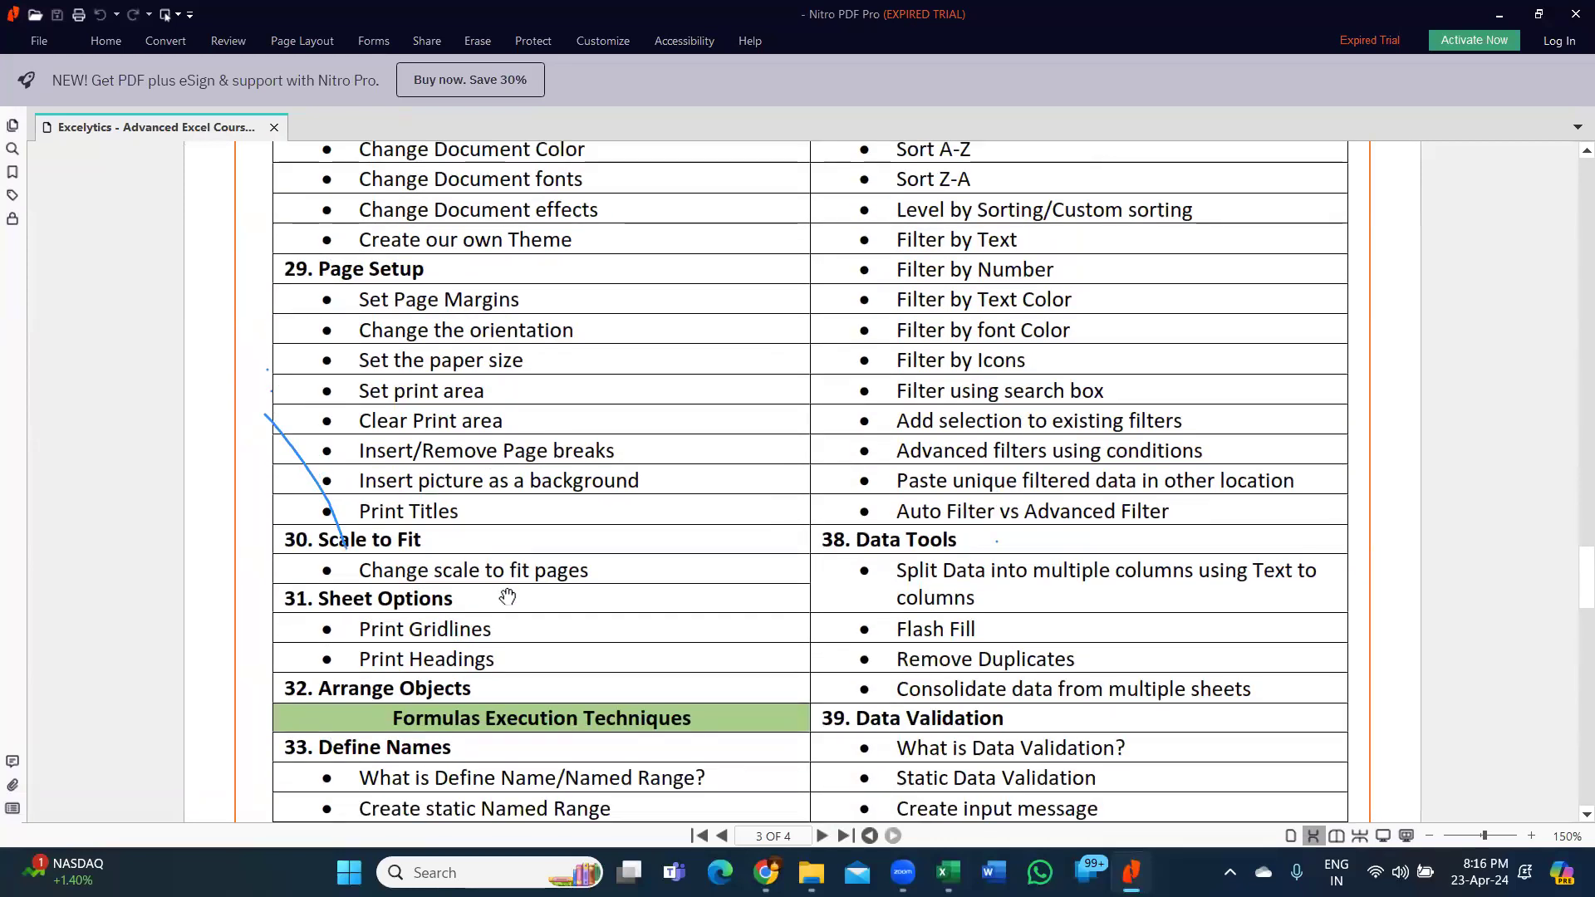
scroll(508, 597, "down", 2)
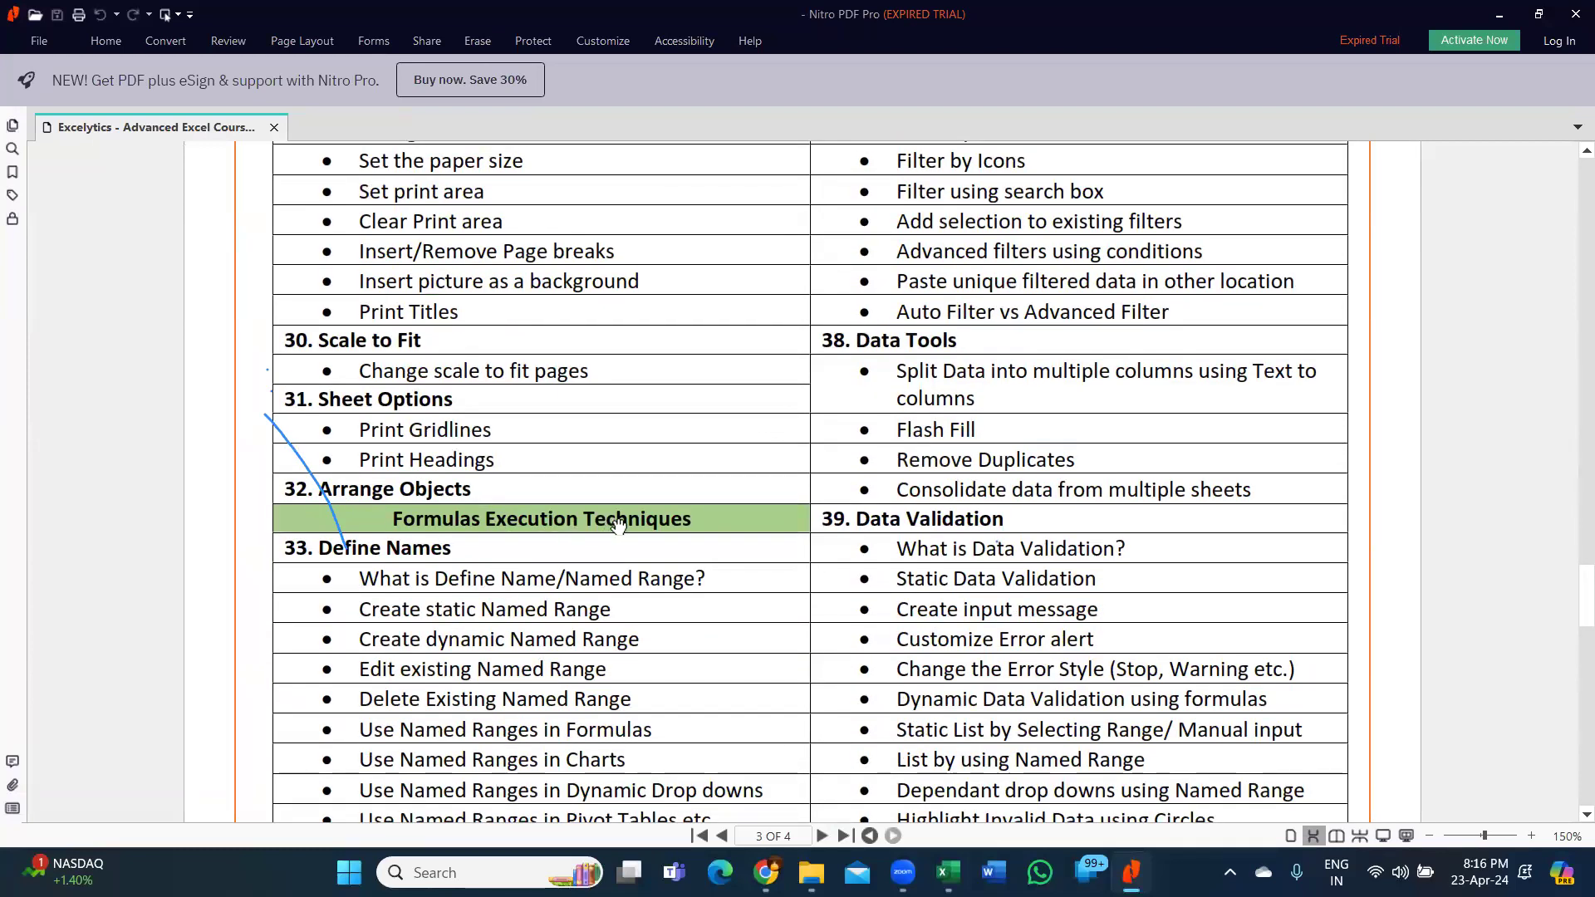
scroll(609, 532, "down", 2)
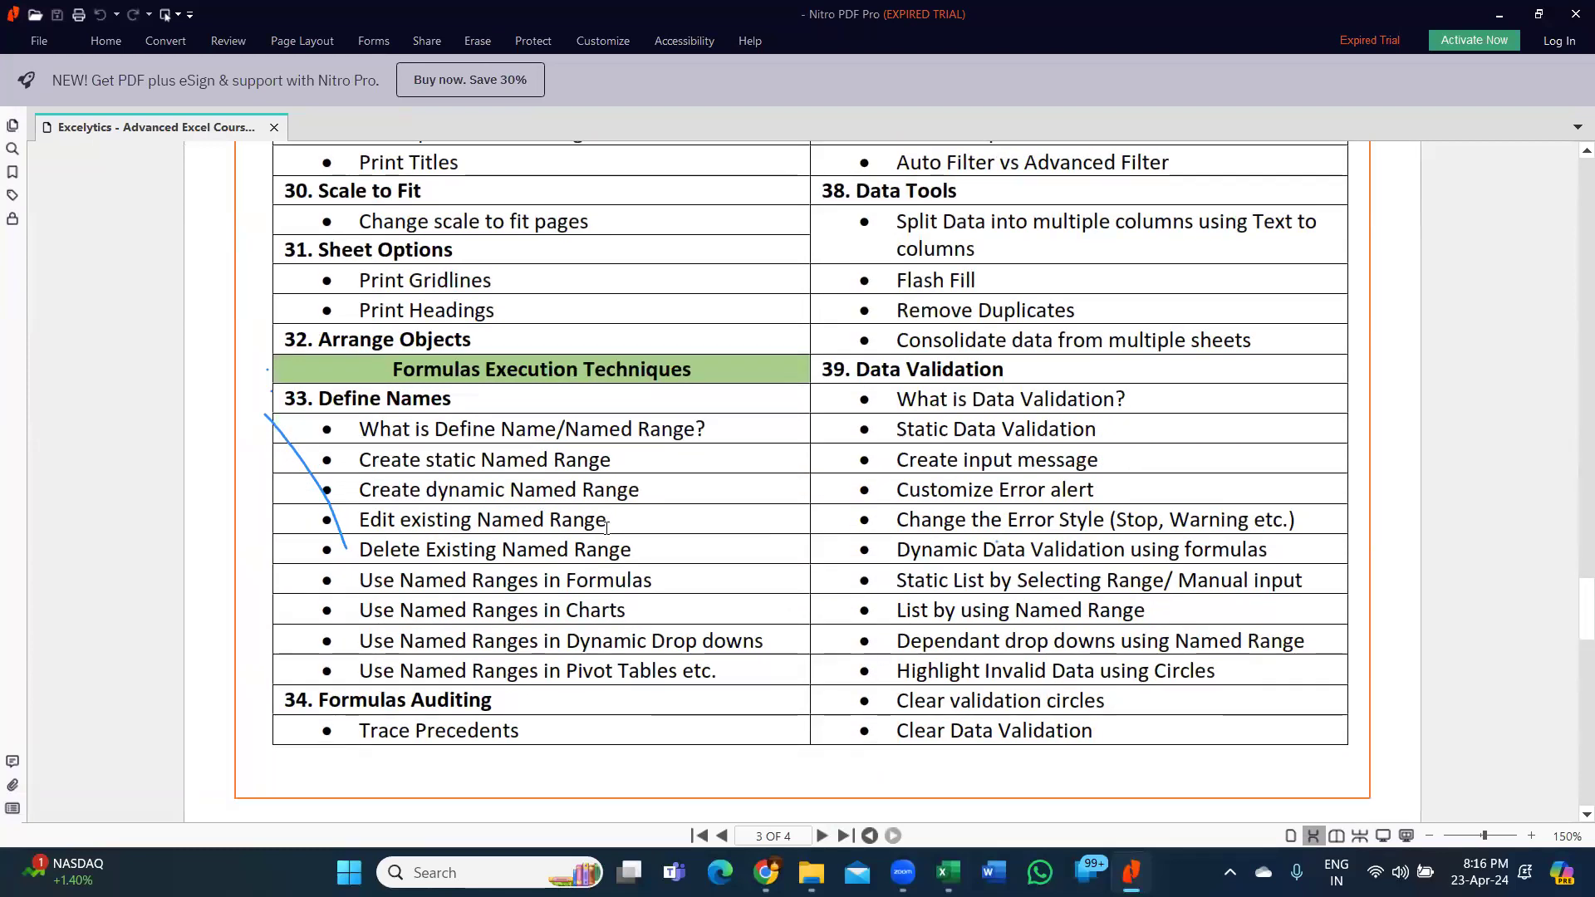
scroll(781, 632, "up", 5)
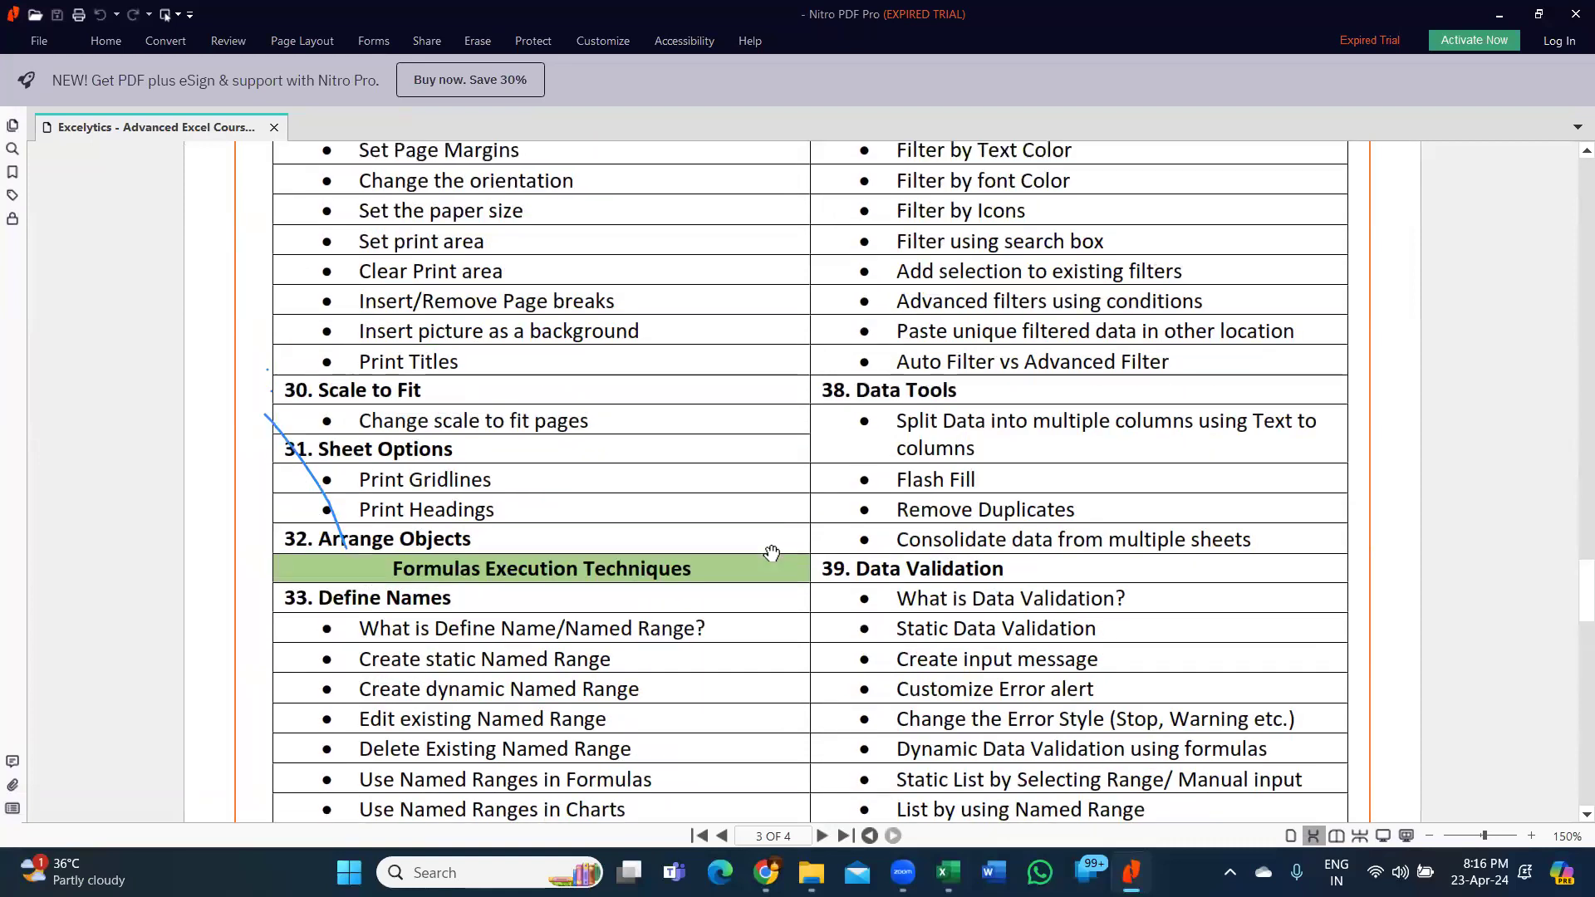
scroll(802, 554, "up", 10)
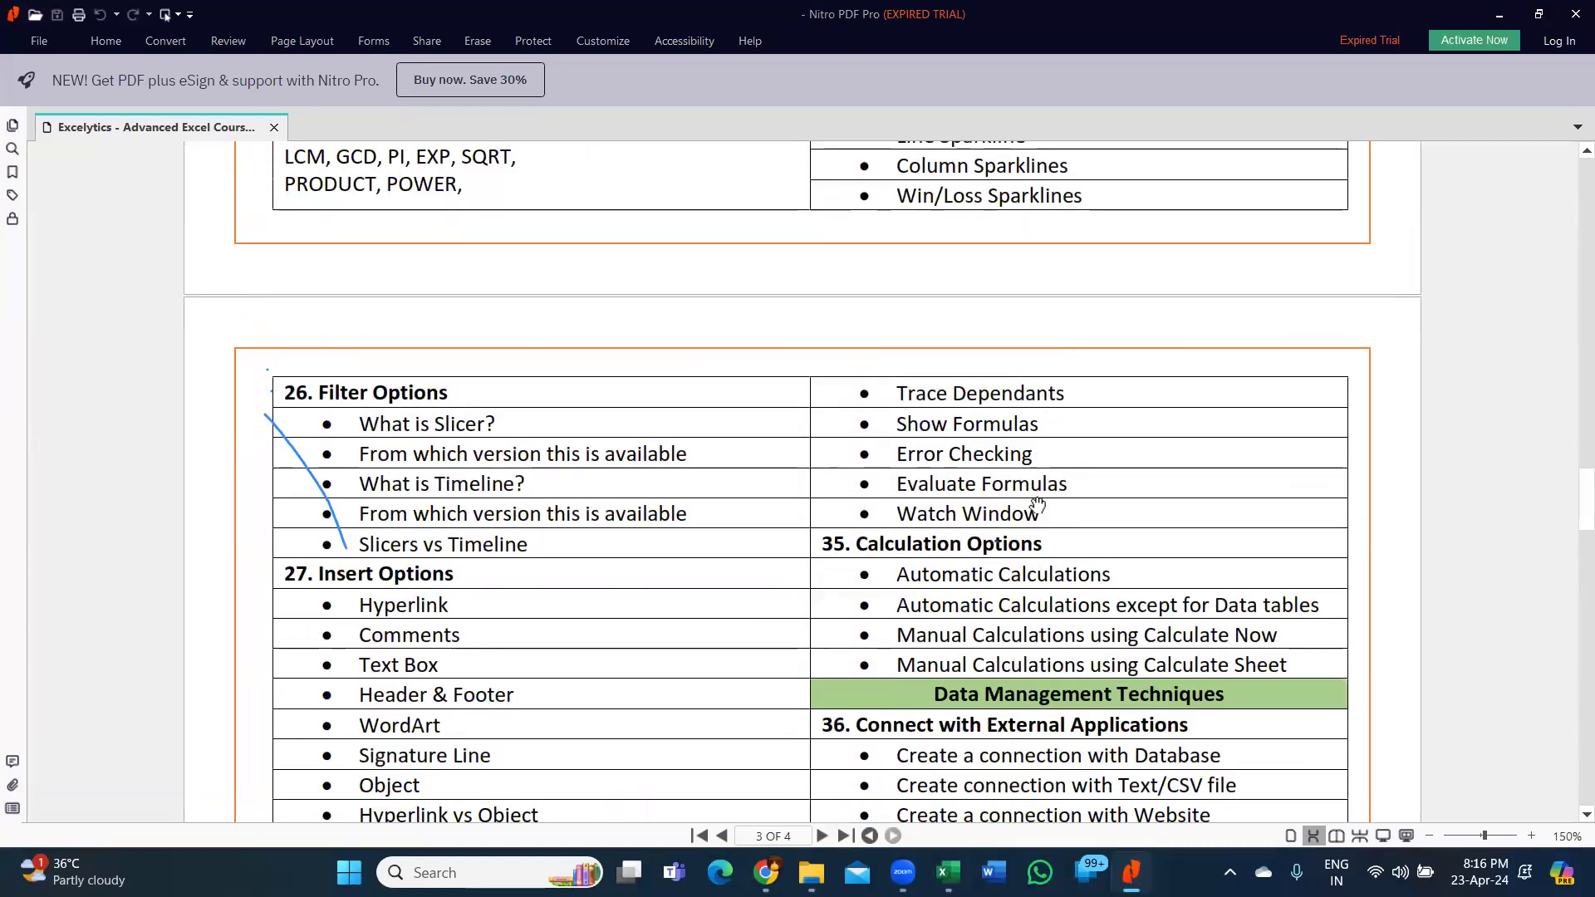
scroll(1038, 528, "down", 2)
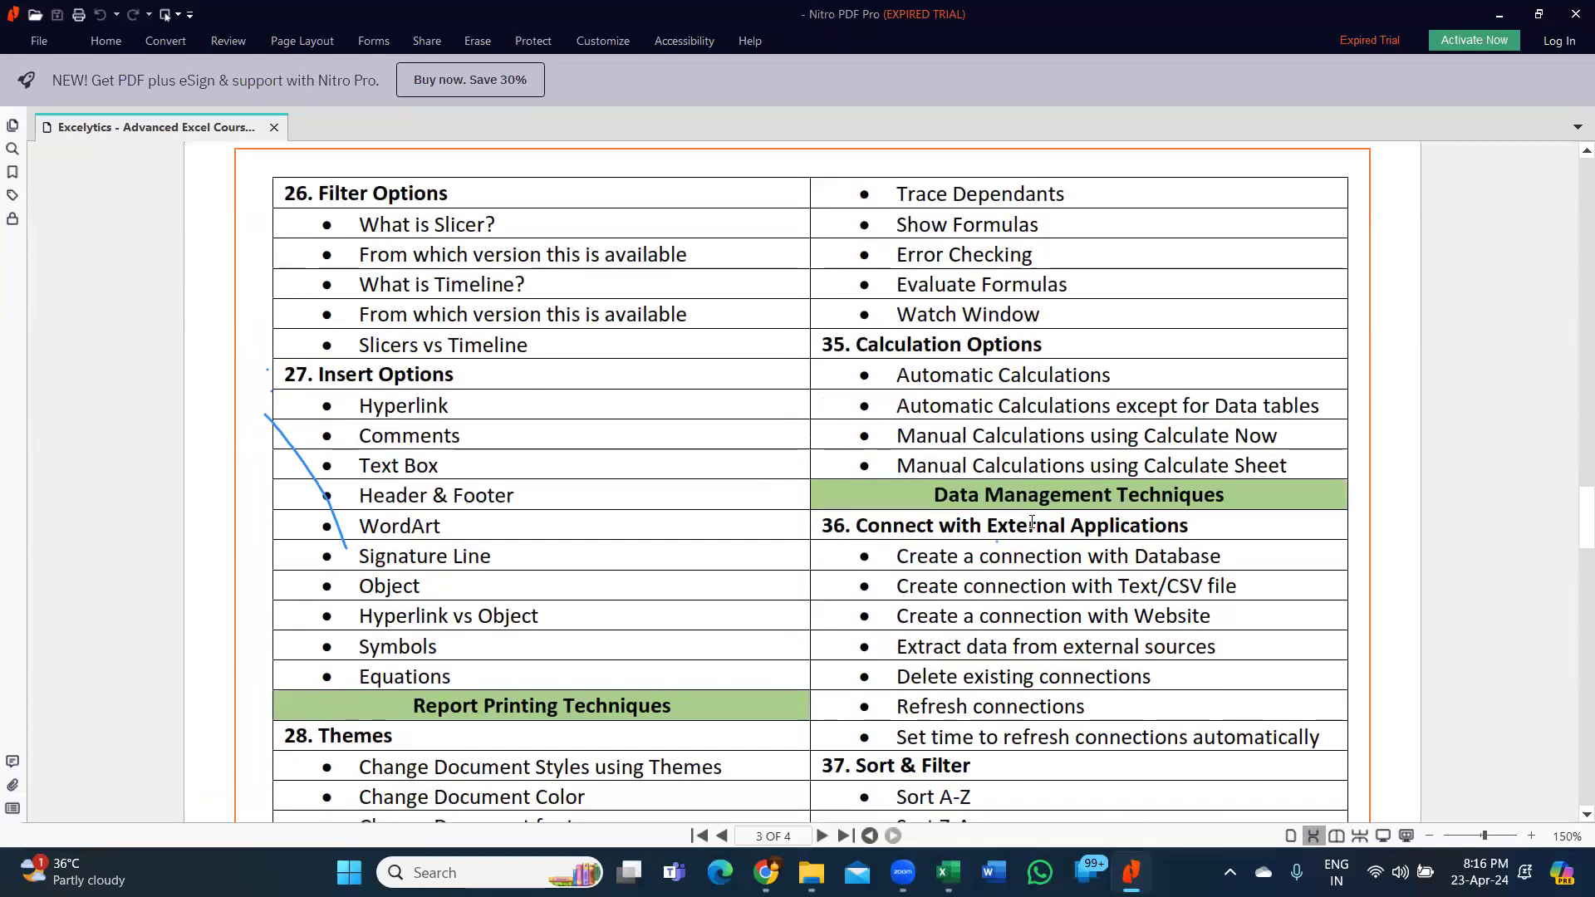
scroll(1025, 483, "down", 1)
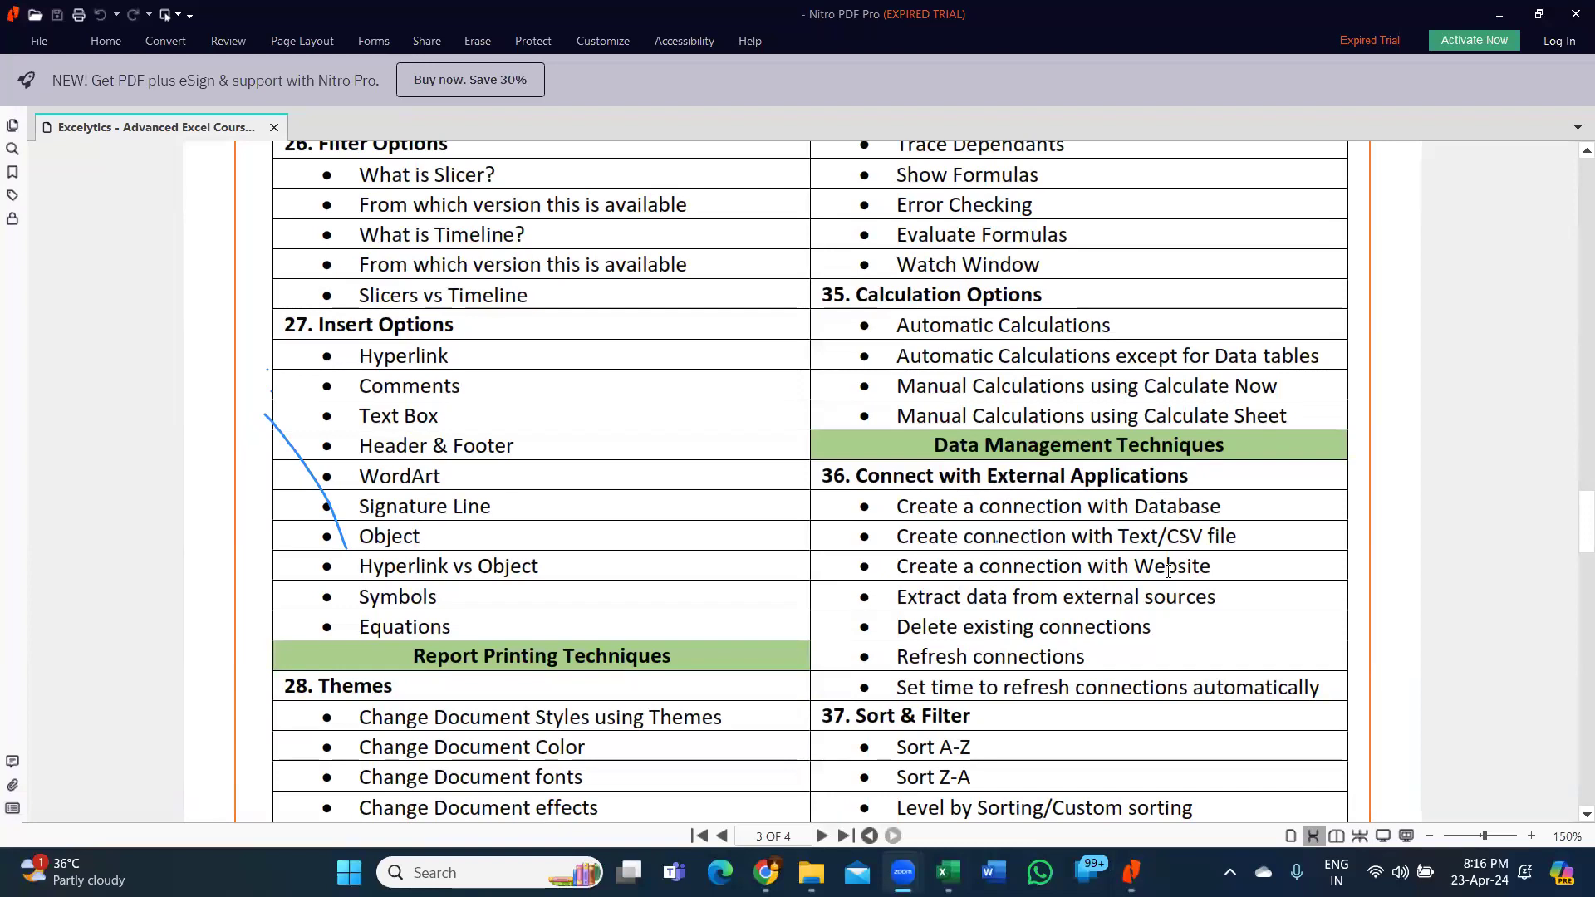
scroll(1203, 609, "down", 3)
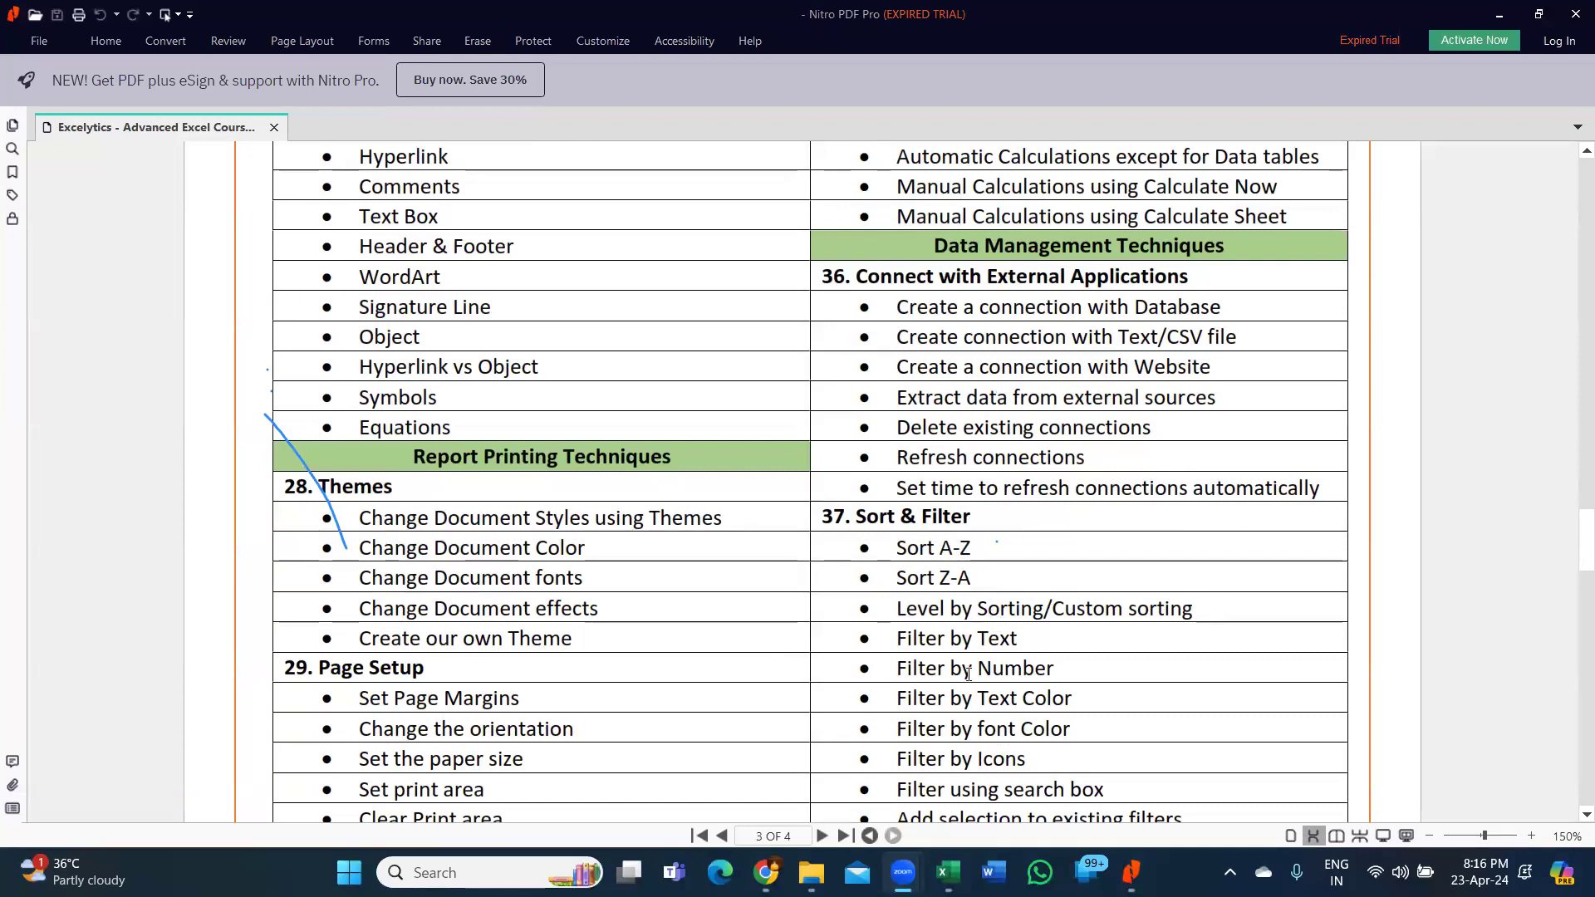
scroll(968, 673, "down", 1)
scroll(996, 642, "down", 3)
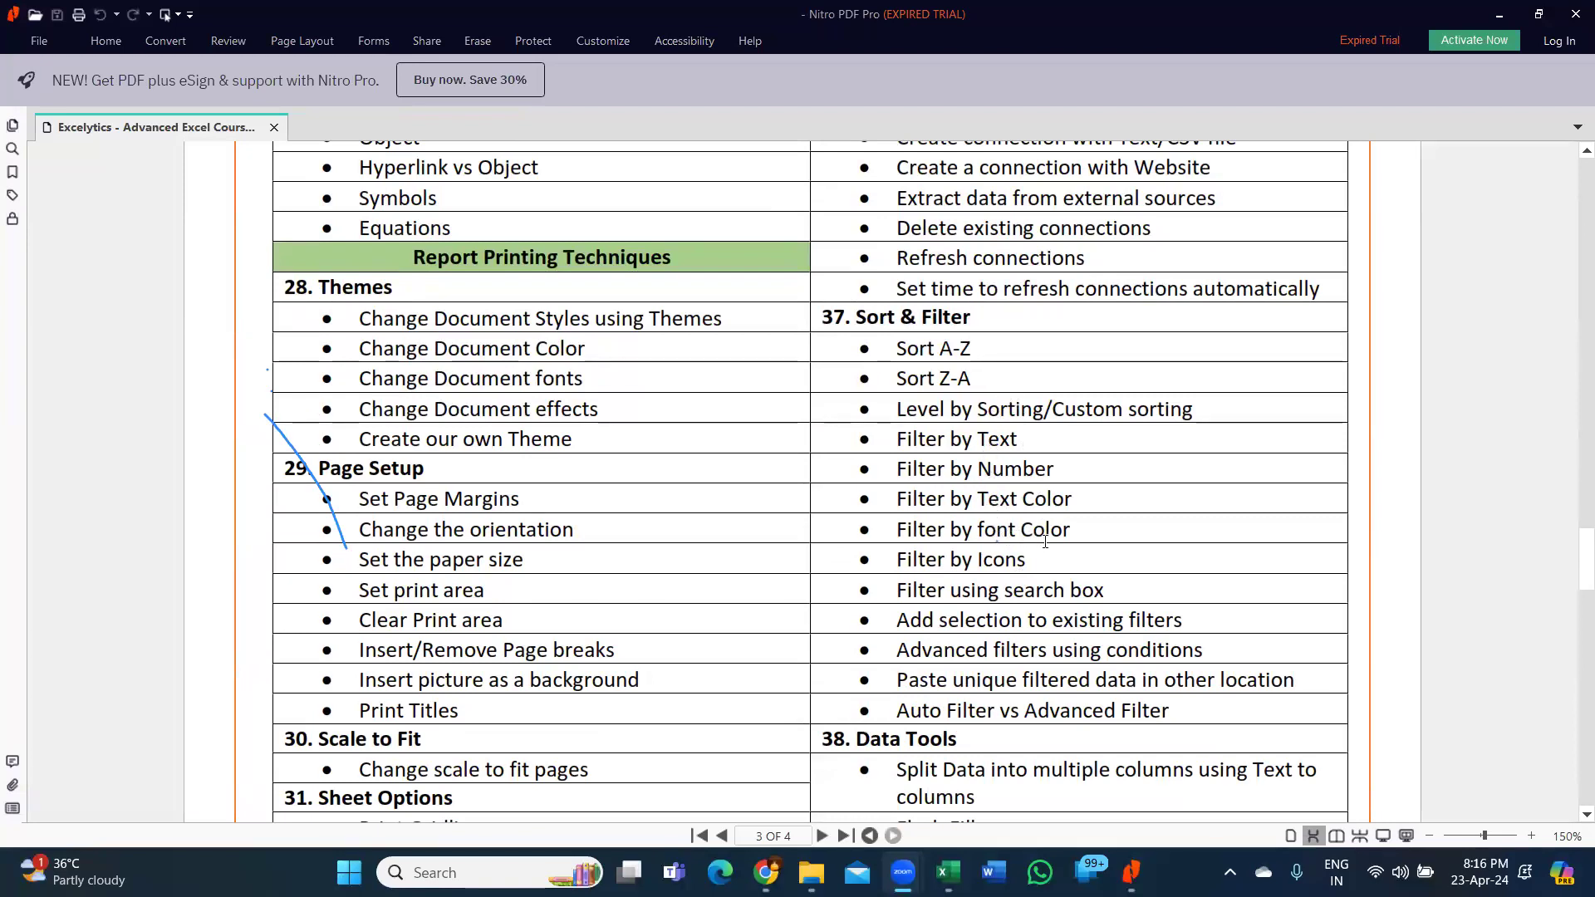
scroll(1045, 542, "down", 3)
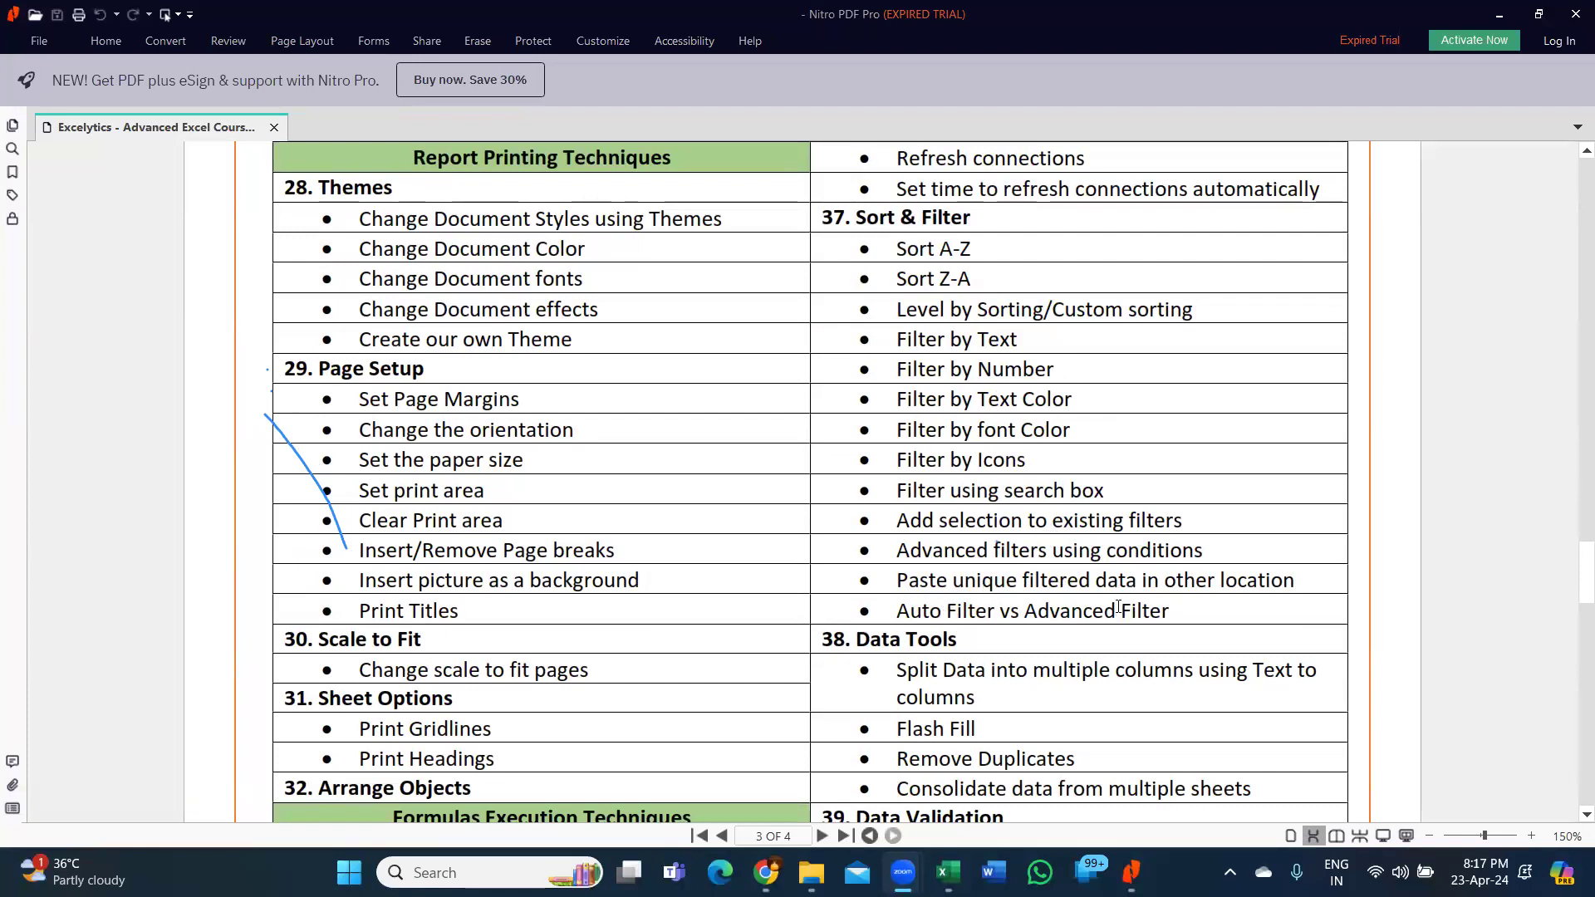
scroll(1118, 608, "down", 5)
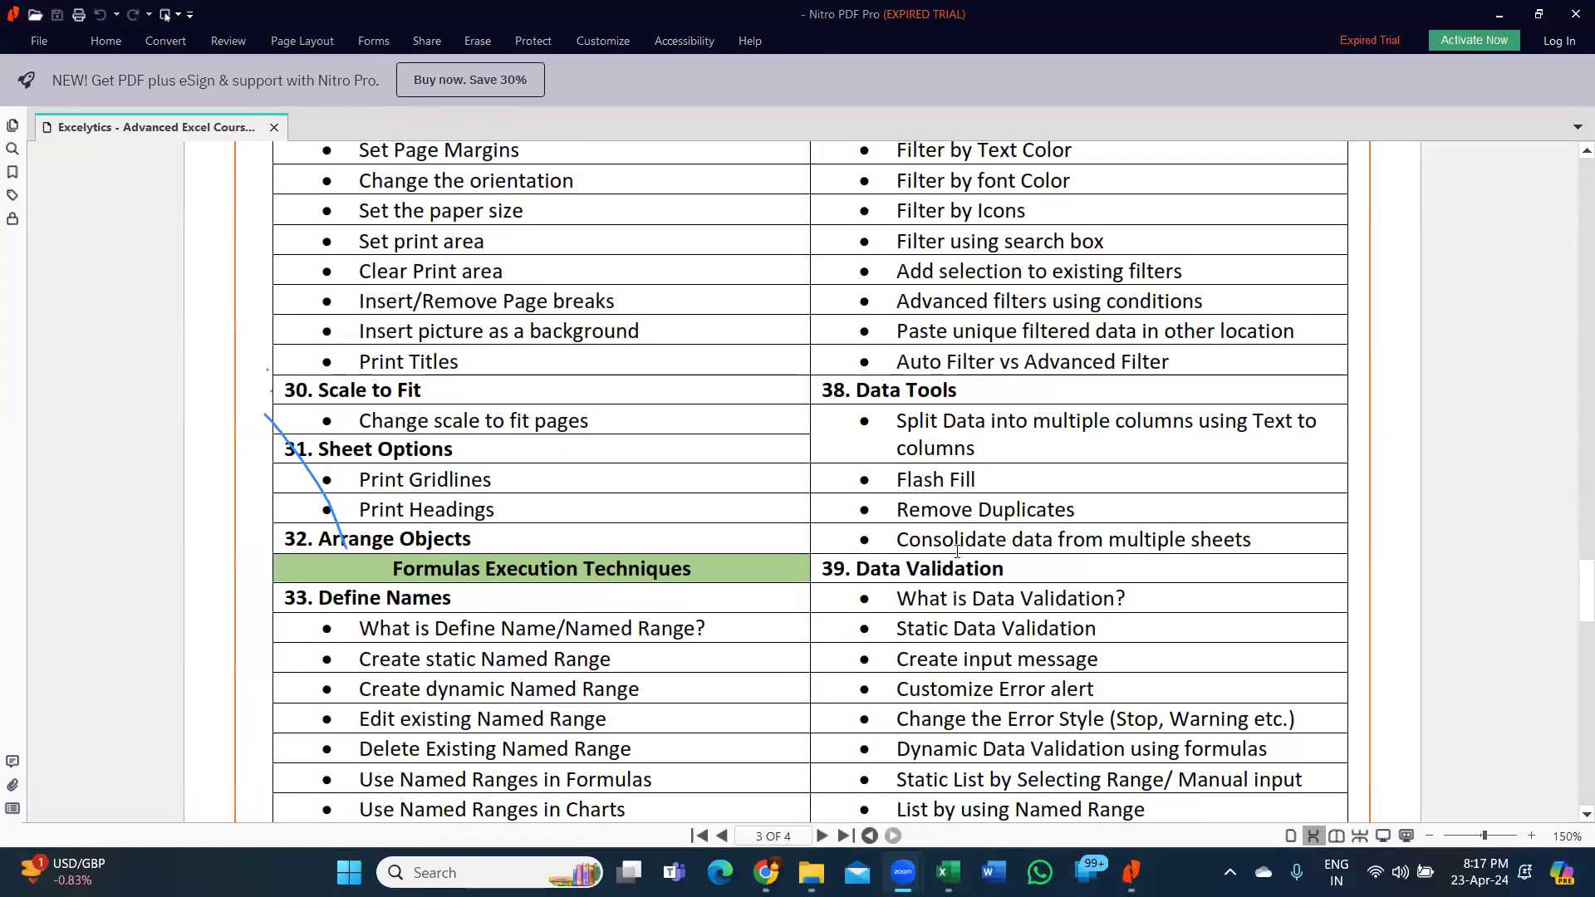
scroll(939, 579, "down", 7)
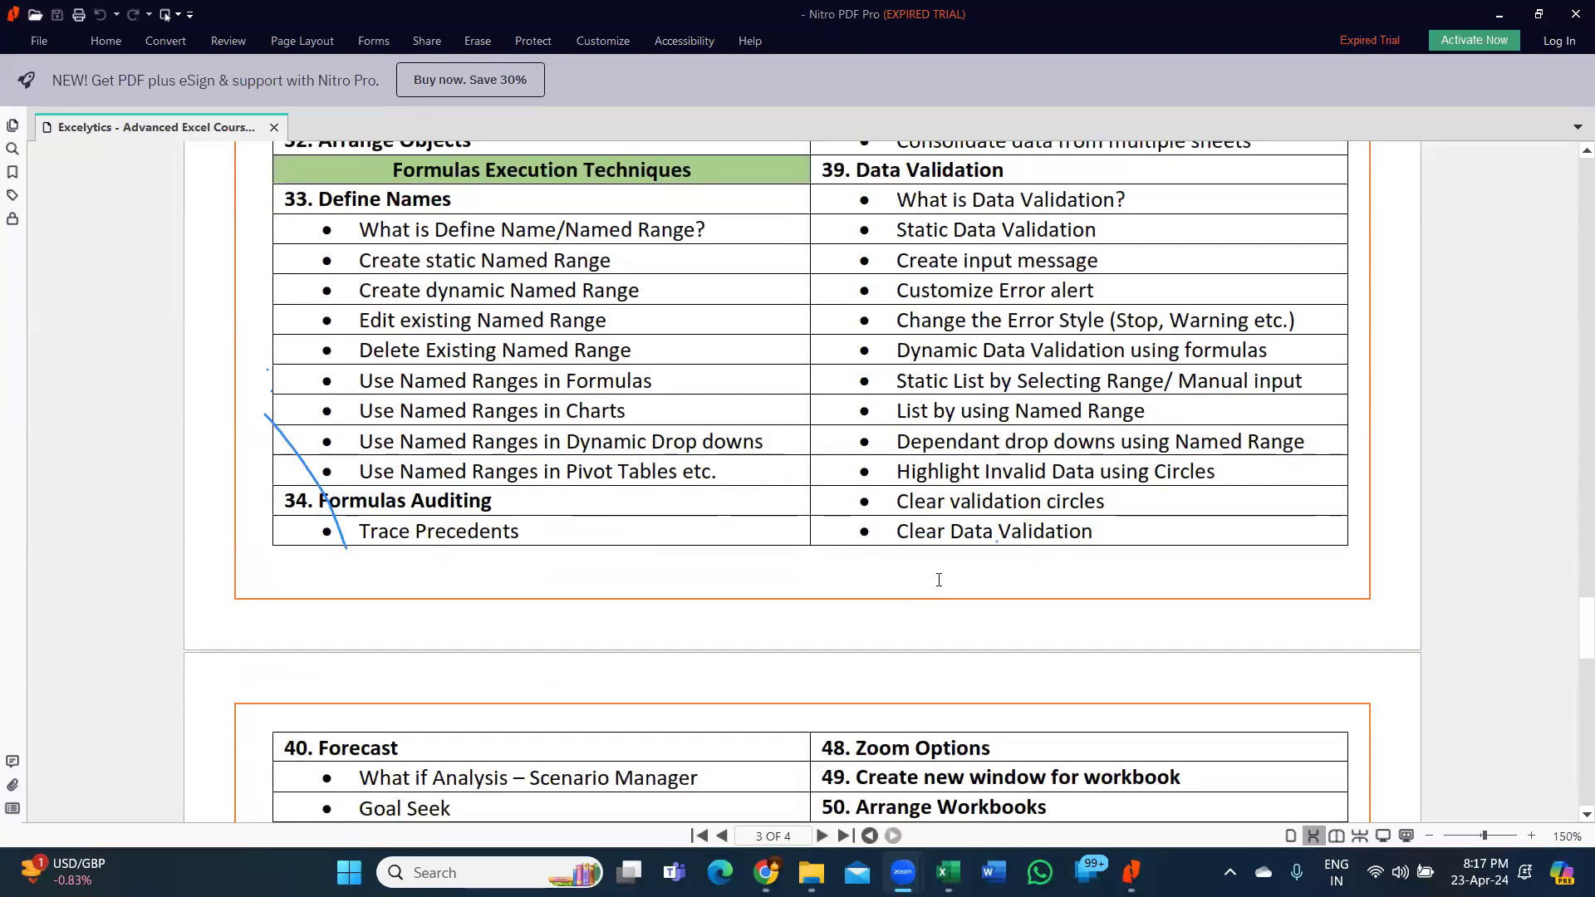
Read the course PDF to its final page, close Nitro PDF Pro and return to Excel.
scroll(938, 579, "down", 3)
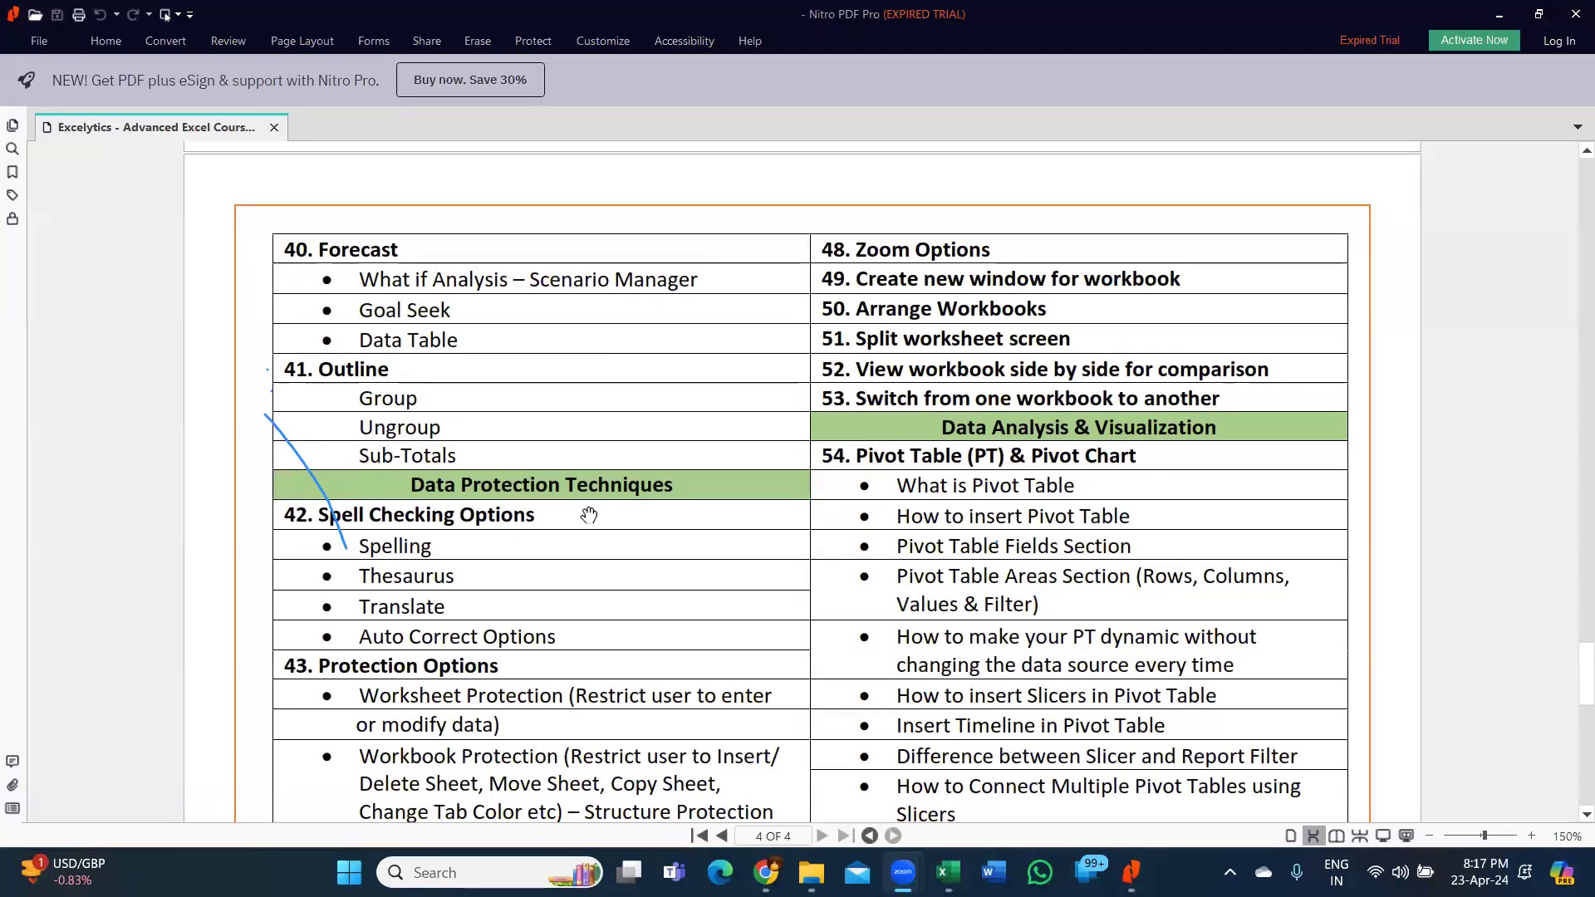
scroll(589, 515, "down", 4)
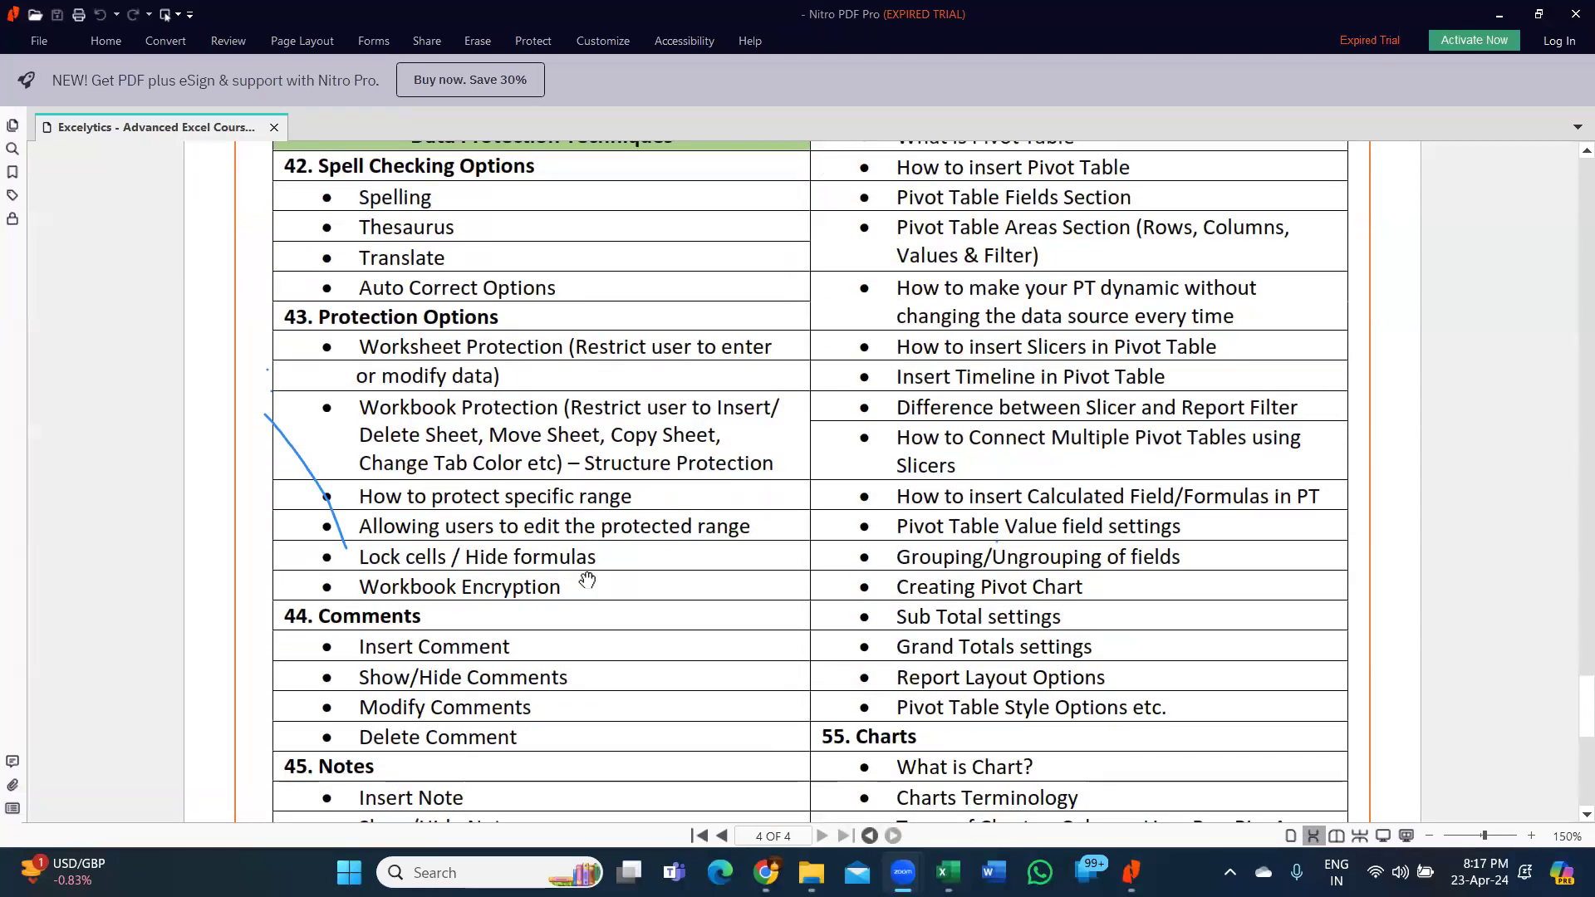
scroll(895, 382, "up", 2)
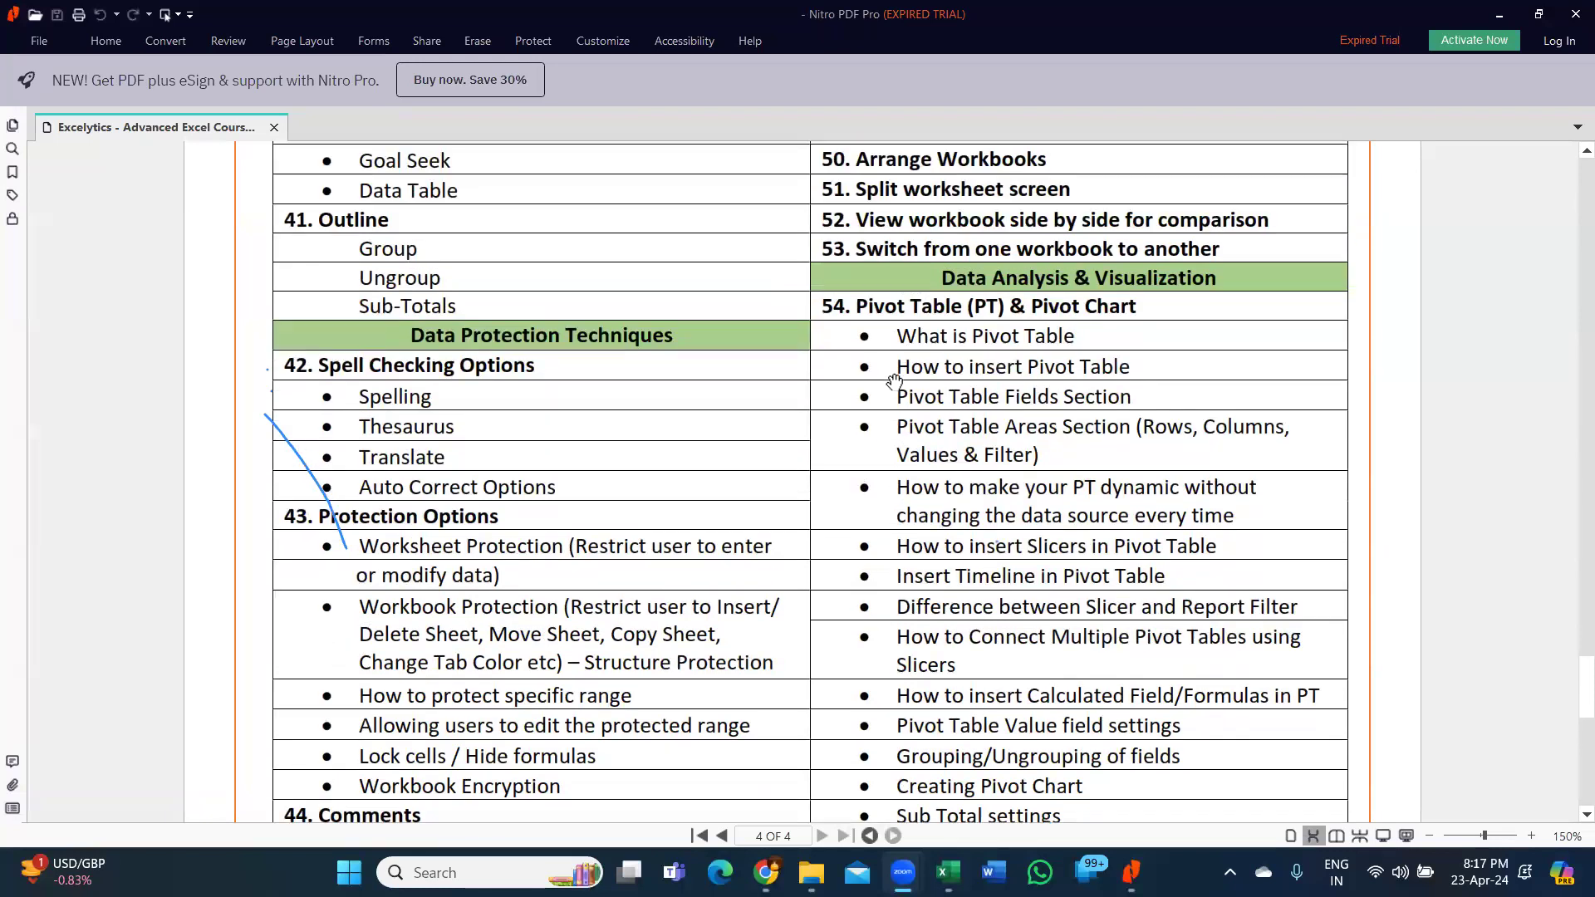
key("ctrl")
key("ctrl")
key("ctrl")
key("ctrl")
key("ctrl")
key("ctrl")
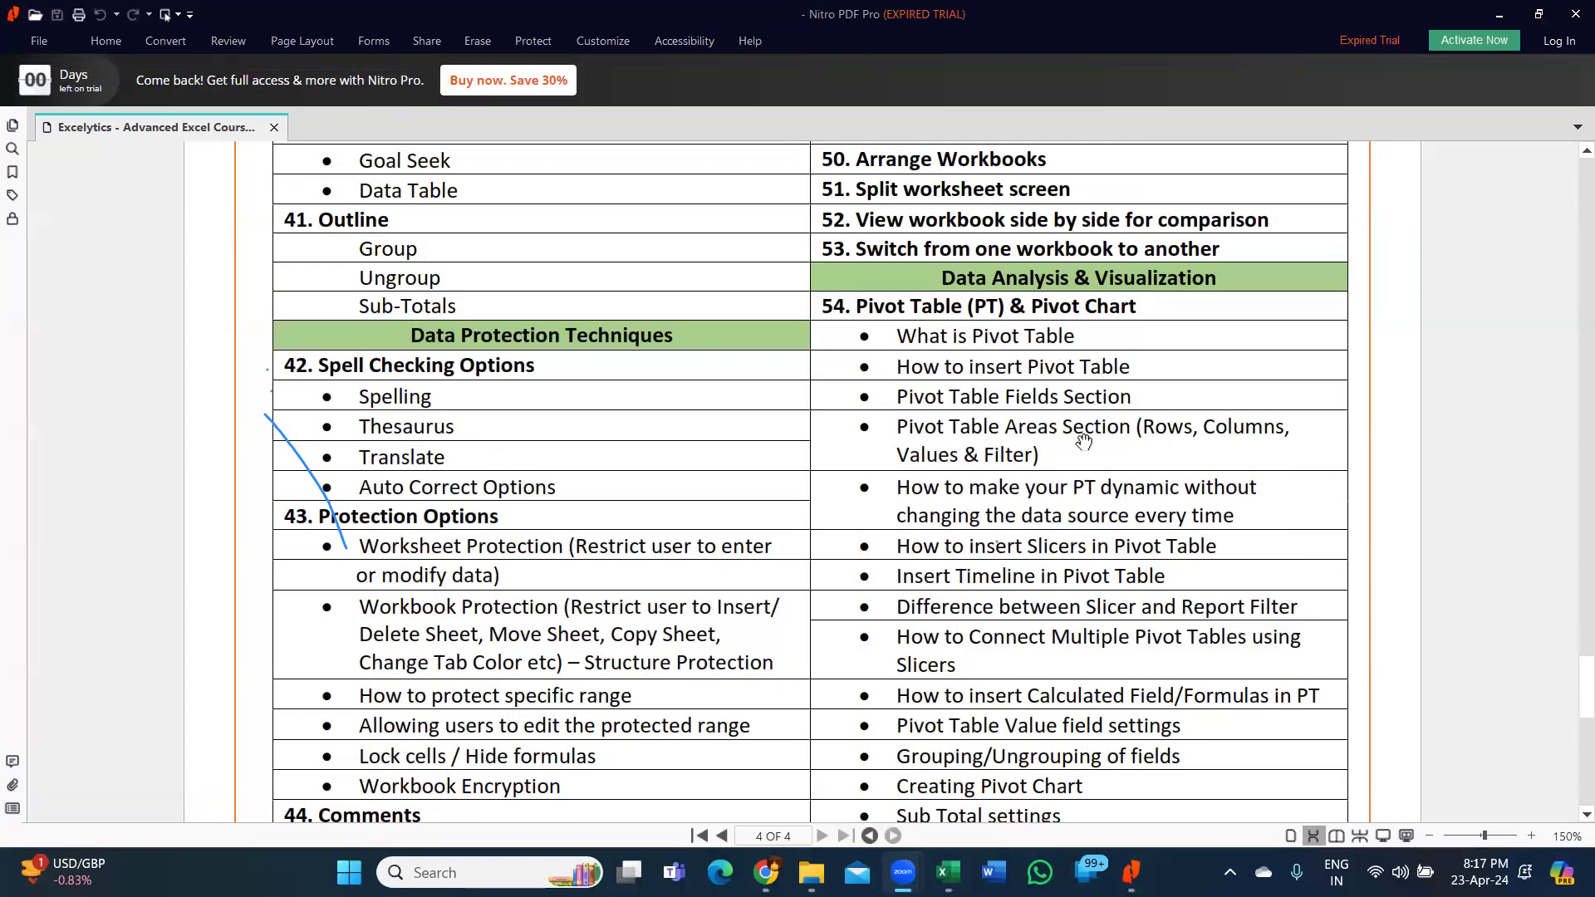
scroll(1080, 449, "down", 5)
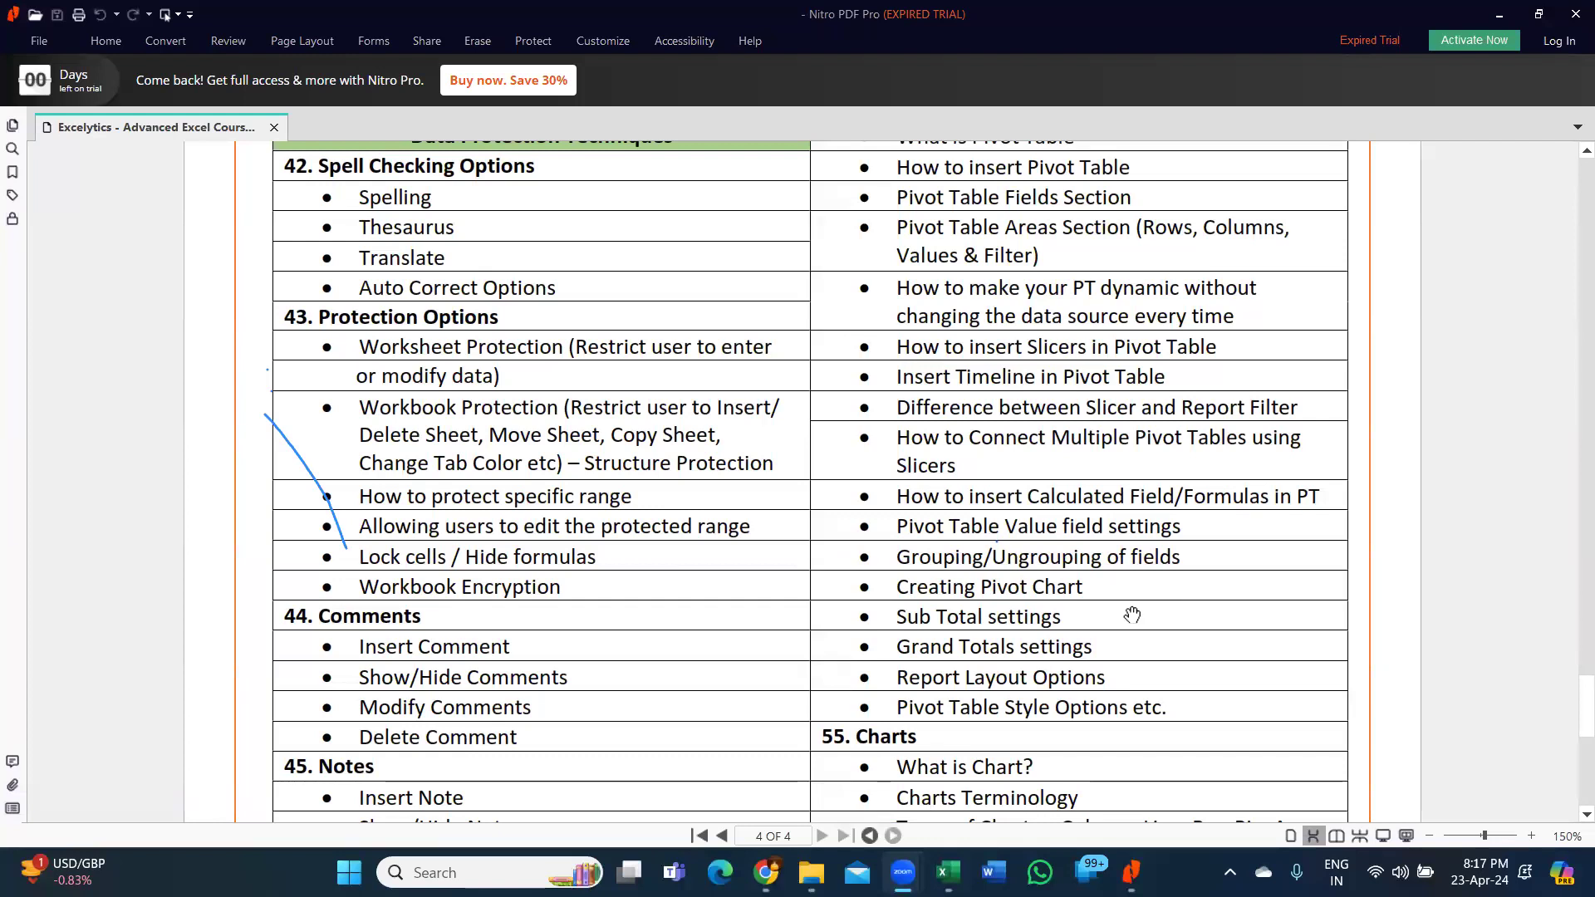
scroll(1127, 615, "down", 1)
scroll(1105, 590, "down", 6)
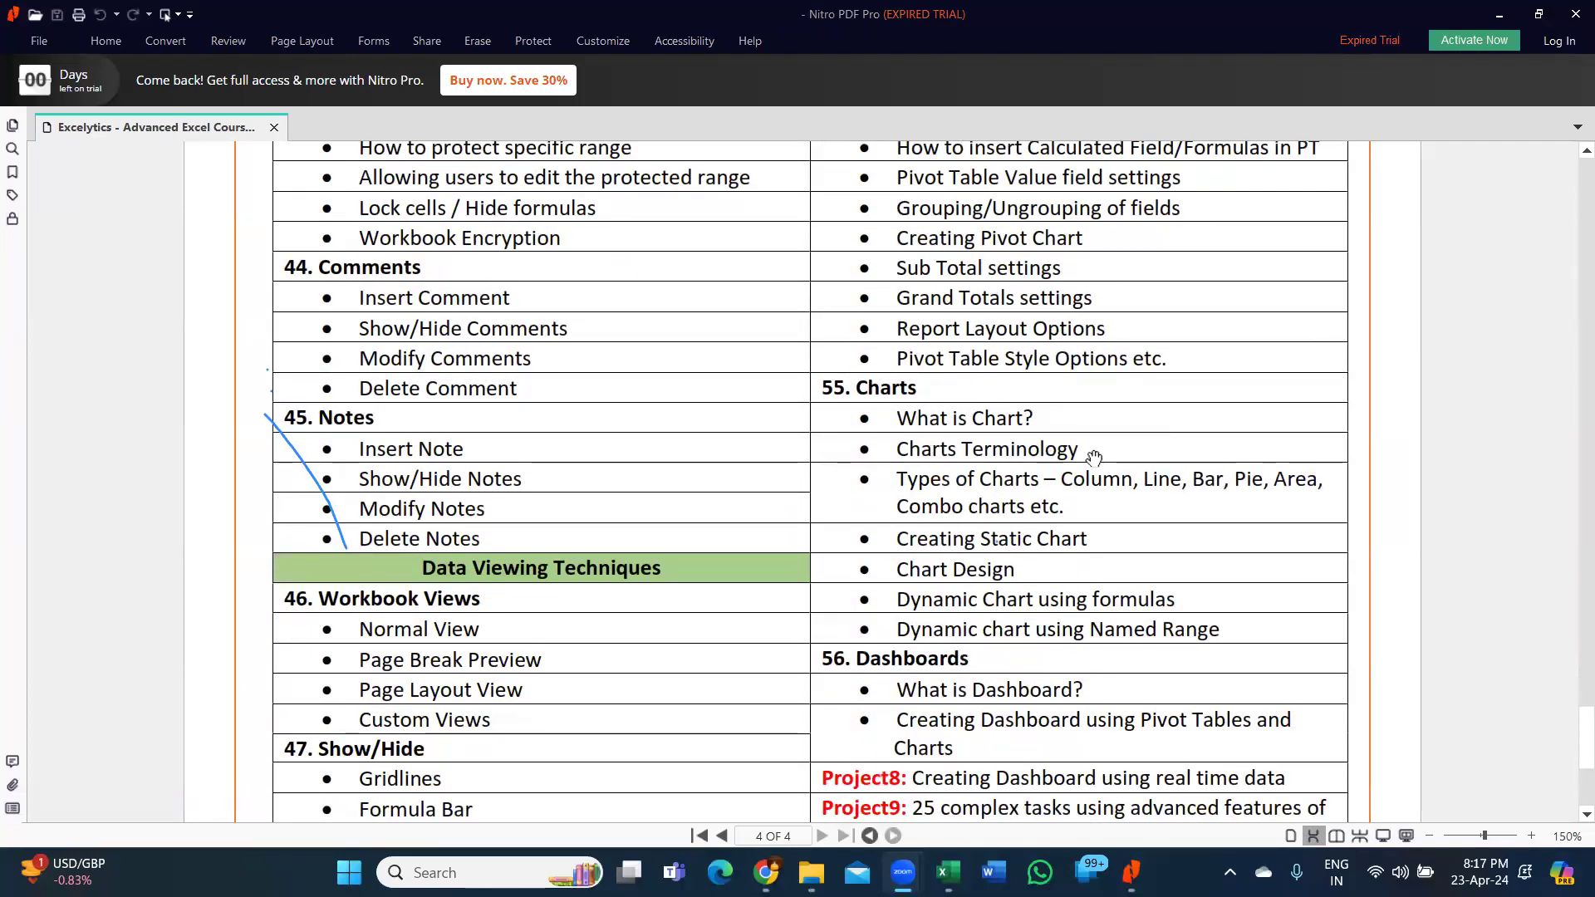
scroll(1015, 633, "down", 3)
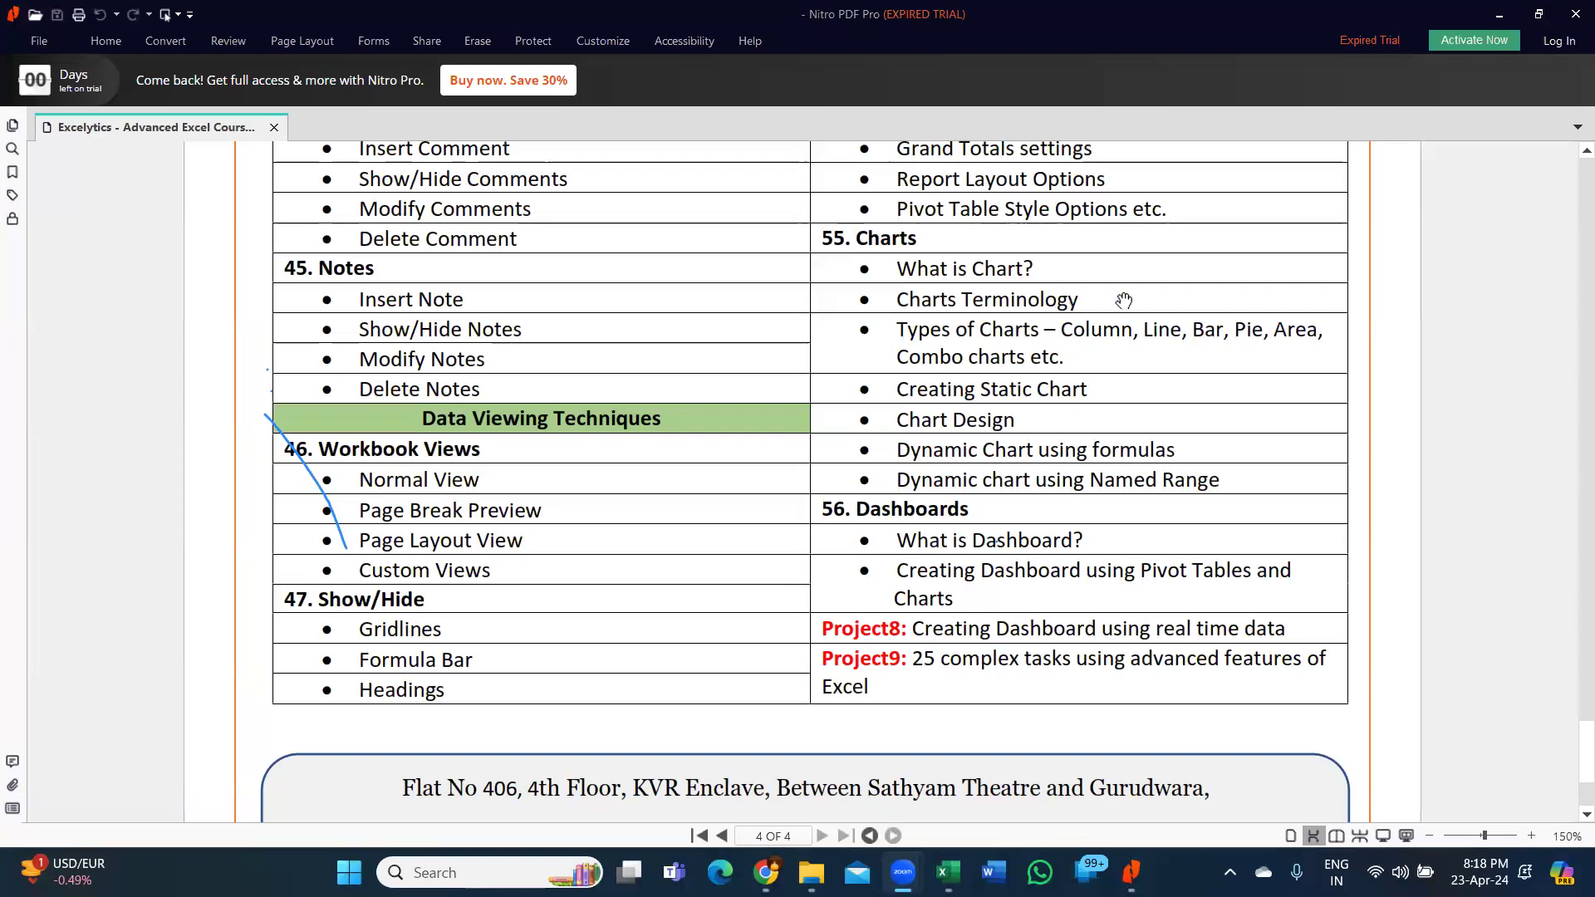
left_click(1575, 15)
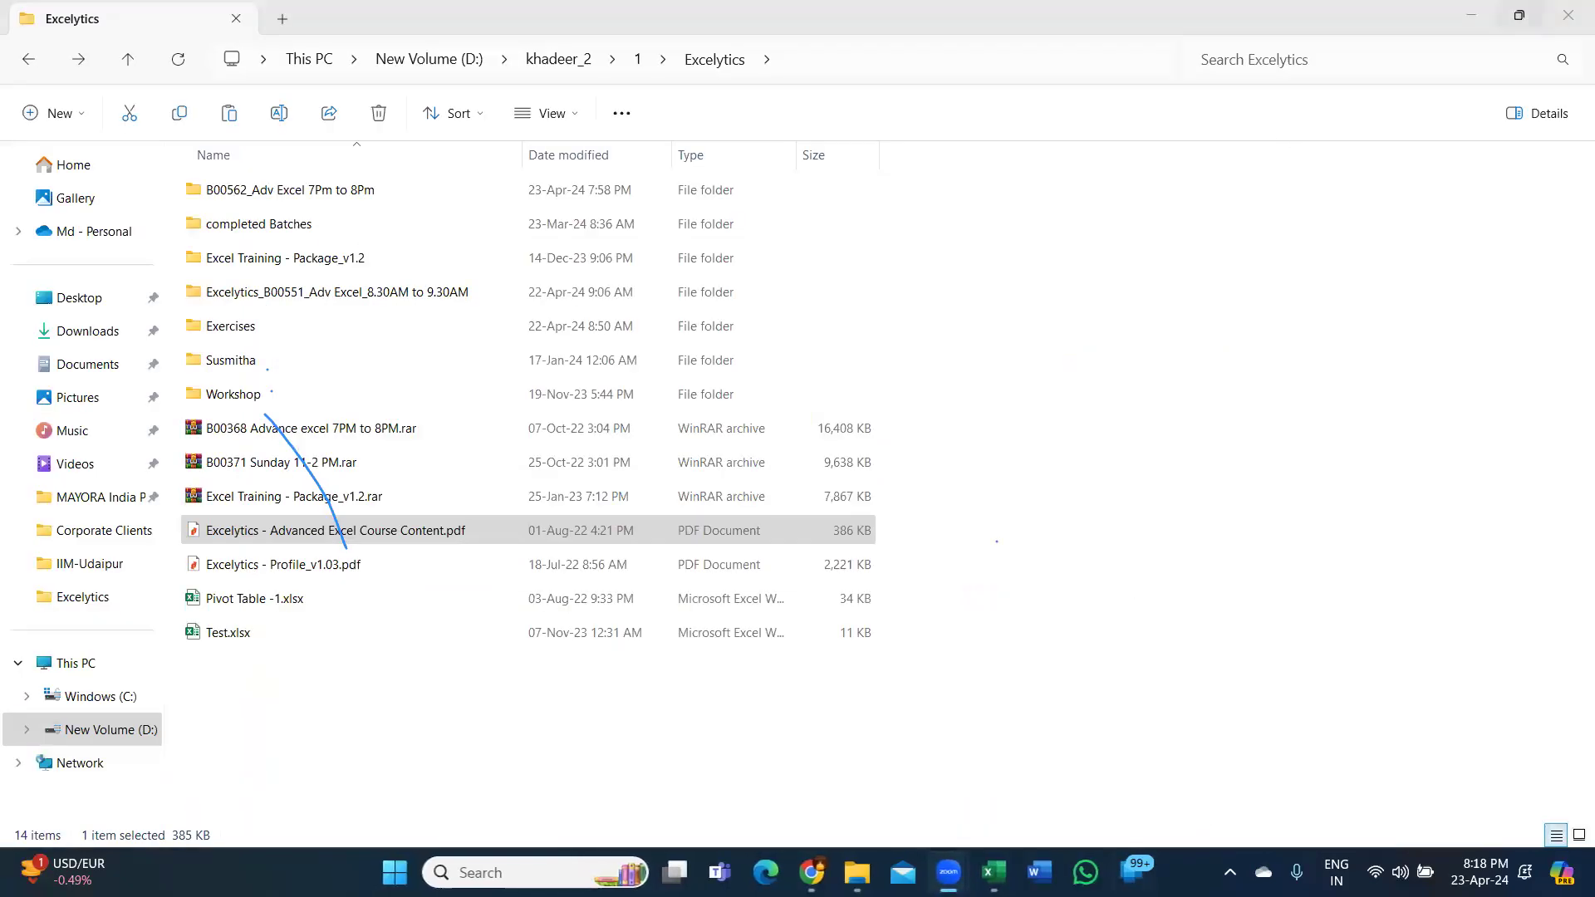
left_click(994, 873)
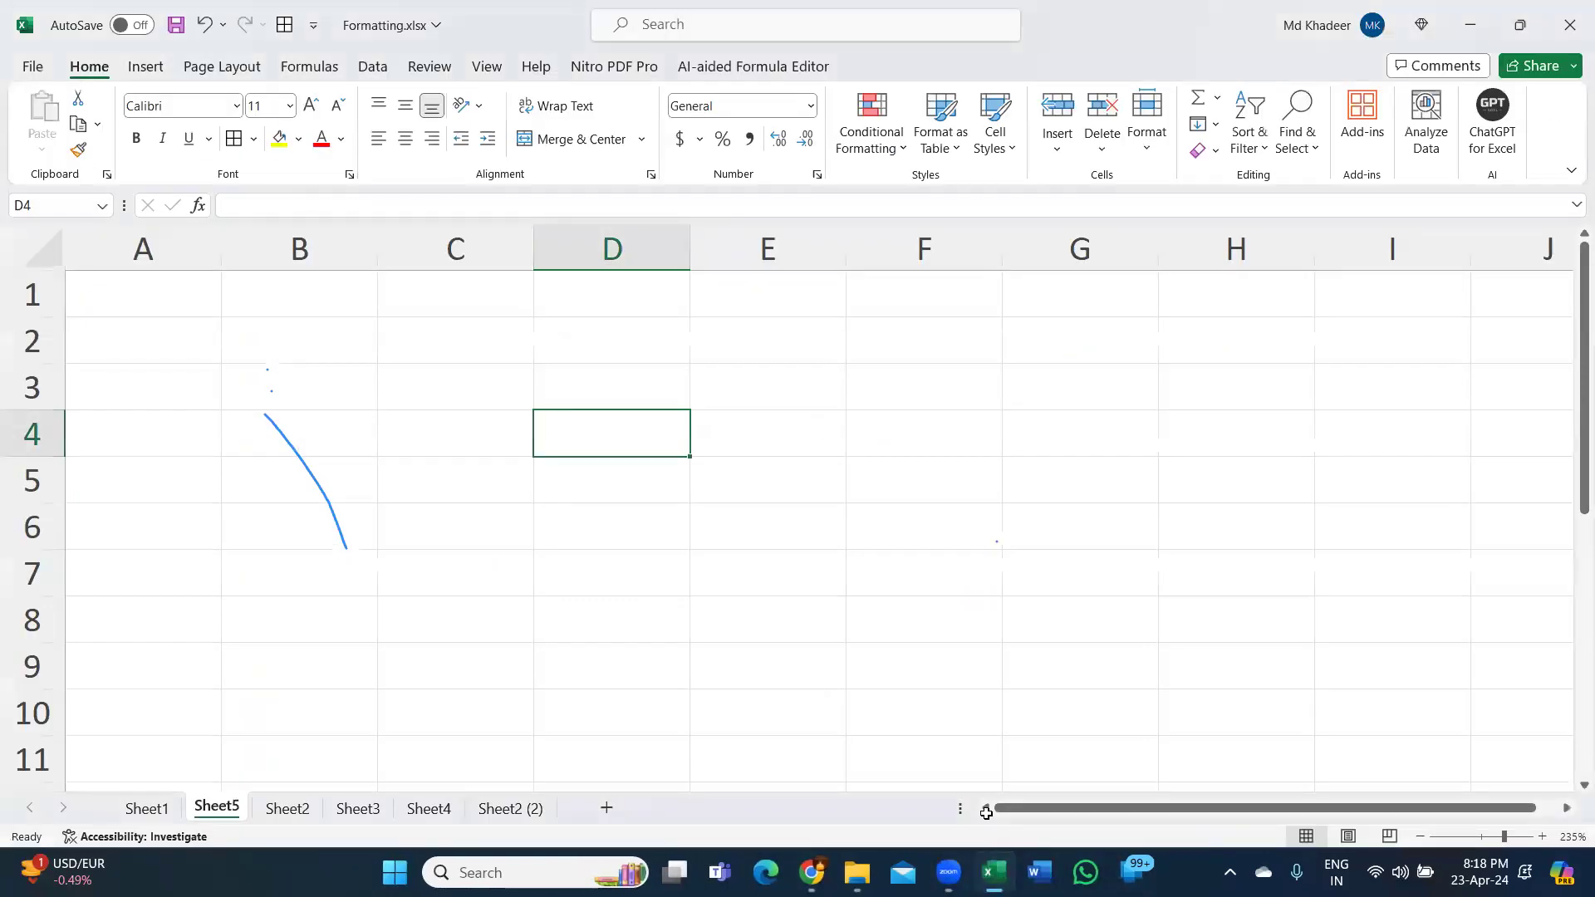
Enter 'Mon-Fri' in D3 and '20-22-25' in E3 on Sheet5.
key("Up")
type("Mon-Fr")
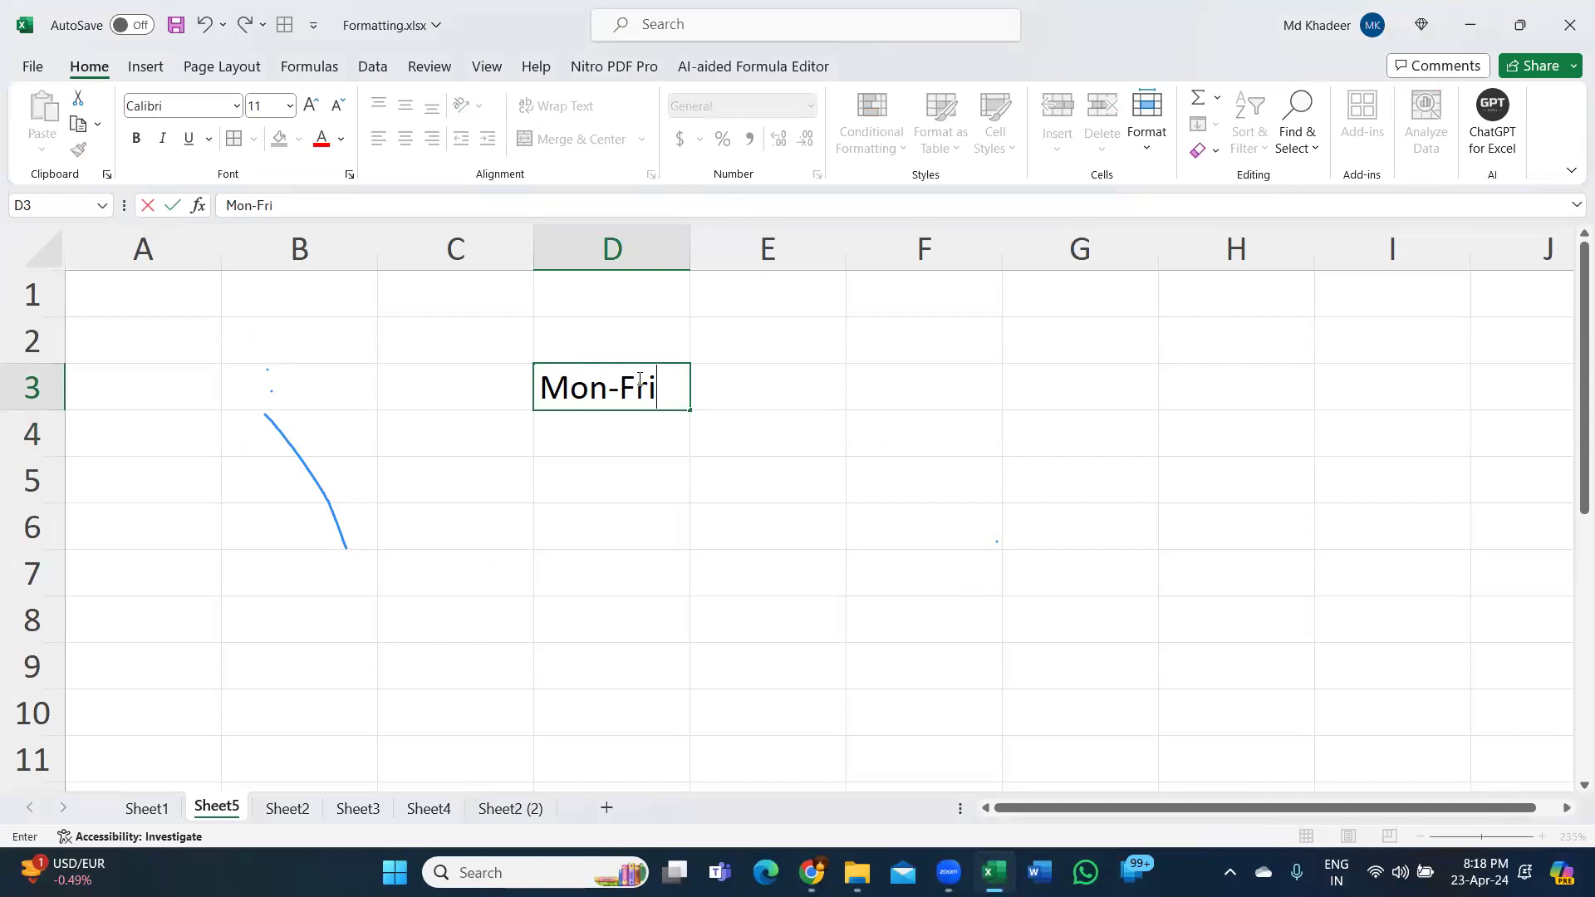
key("Tab")
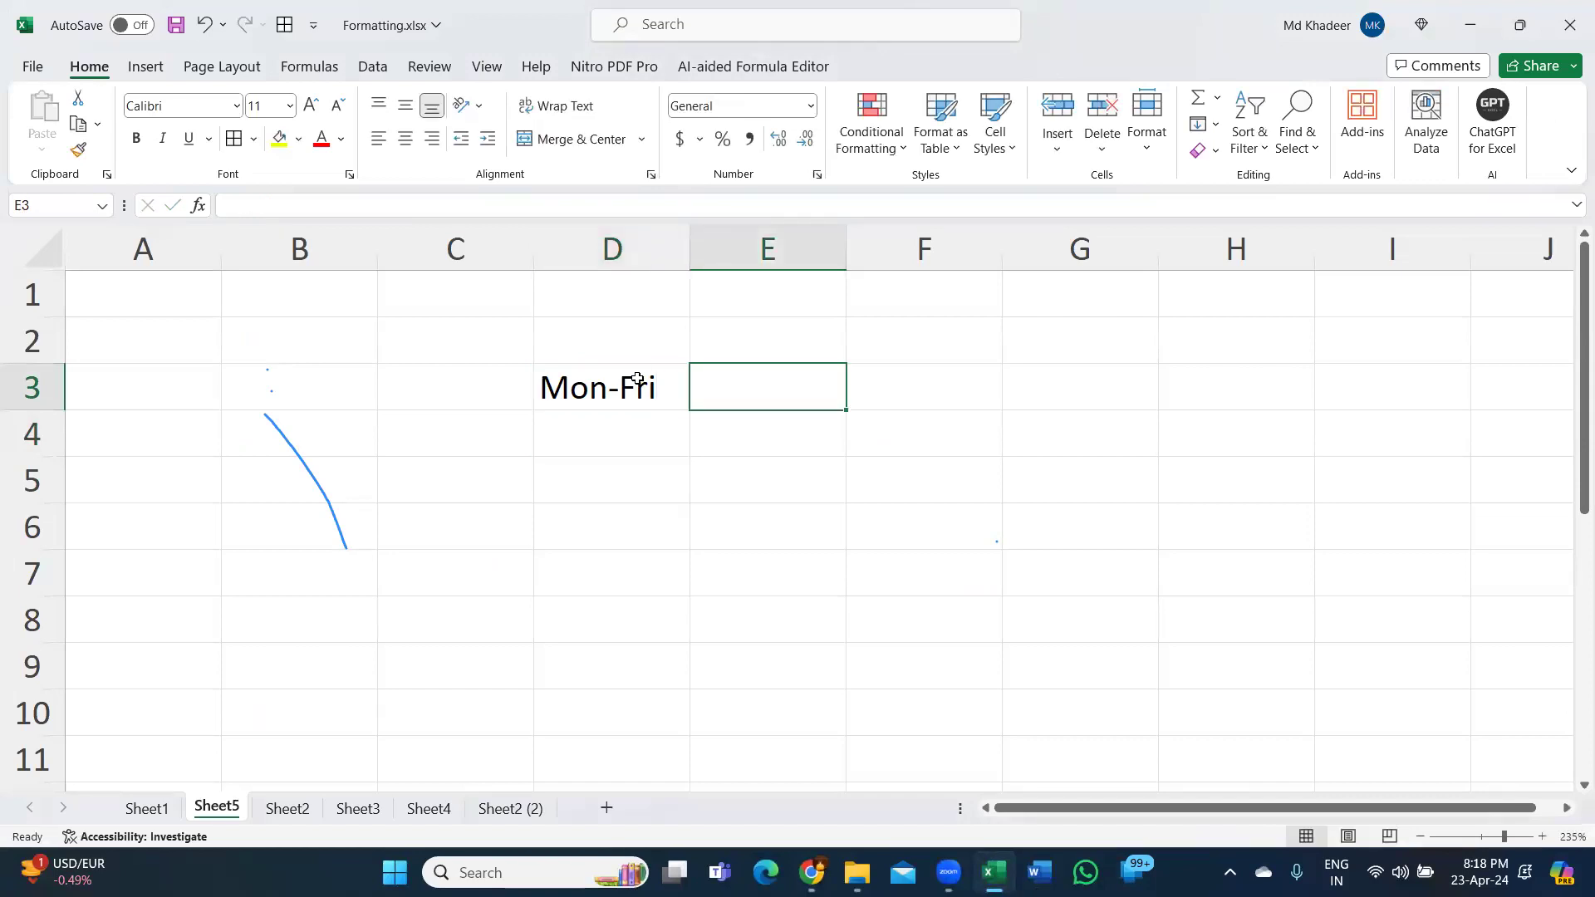
type("20")
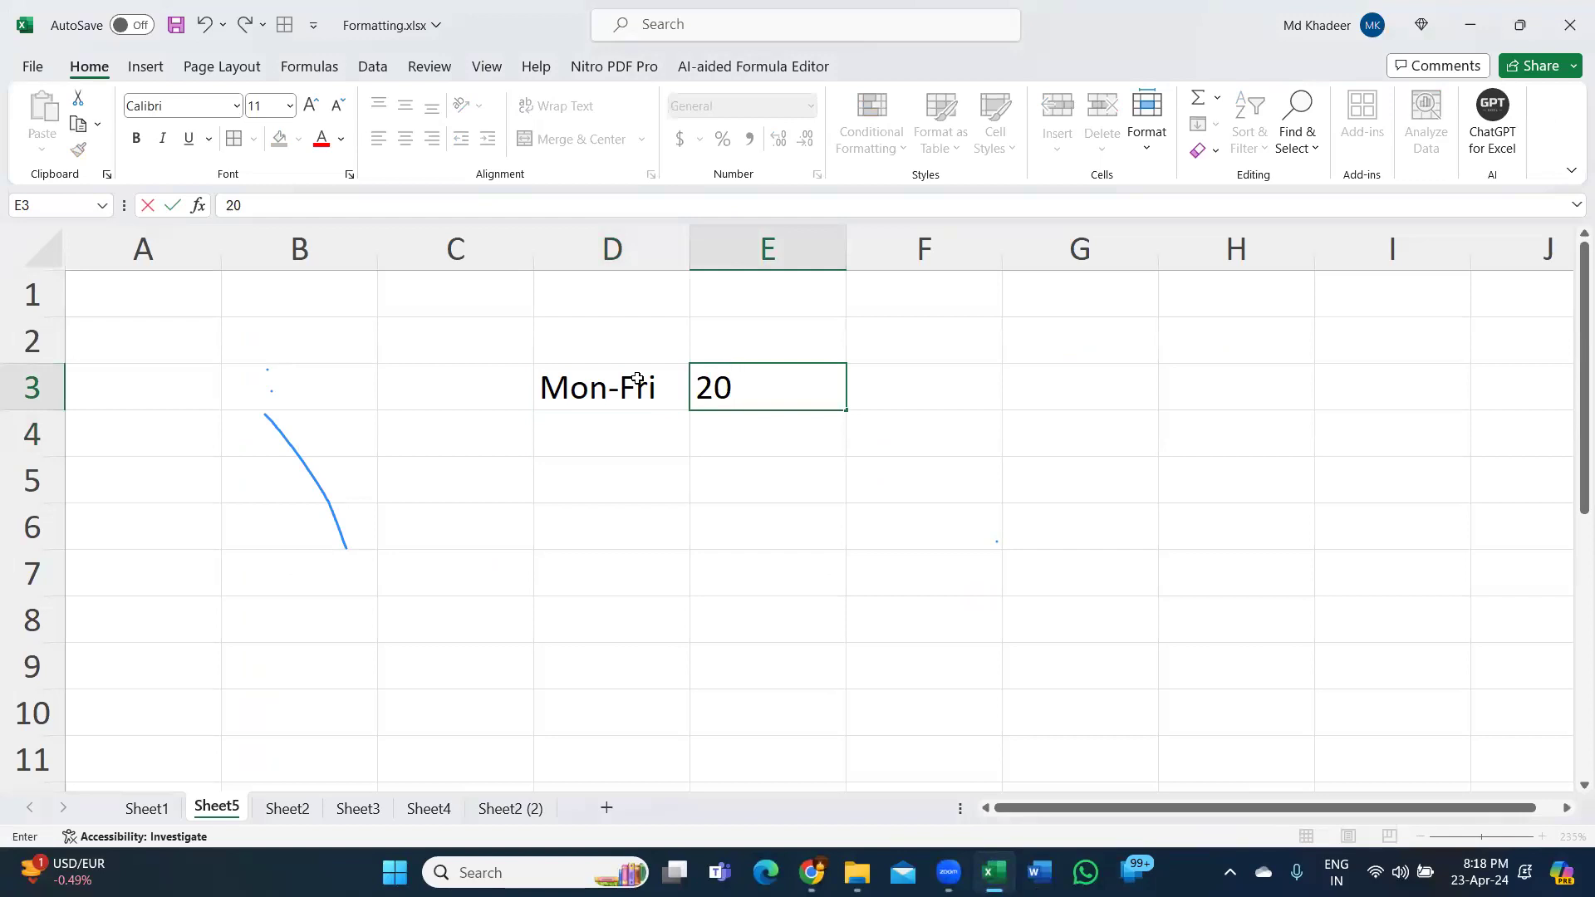
type("22-25")
key("ctrl")
double_click(760, 388)
left_click_drag(807, 394, 836, 391)
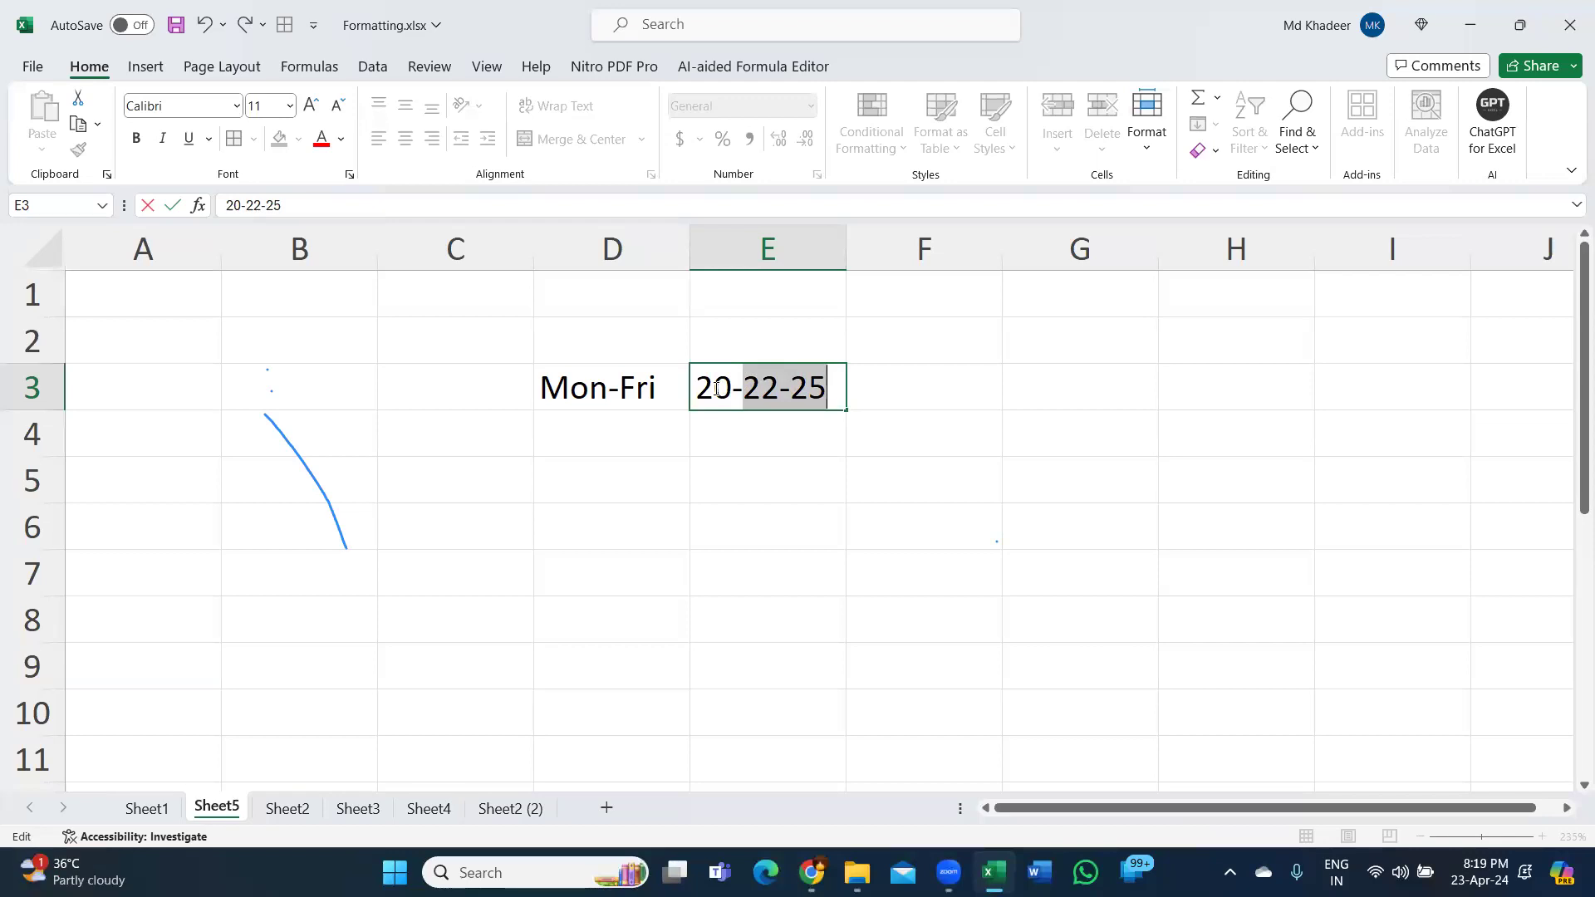
key("Return")
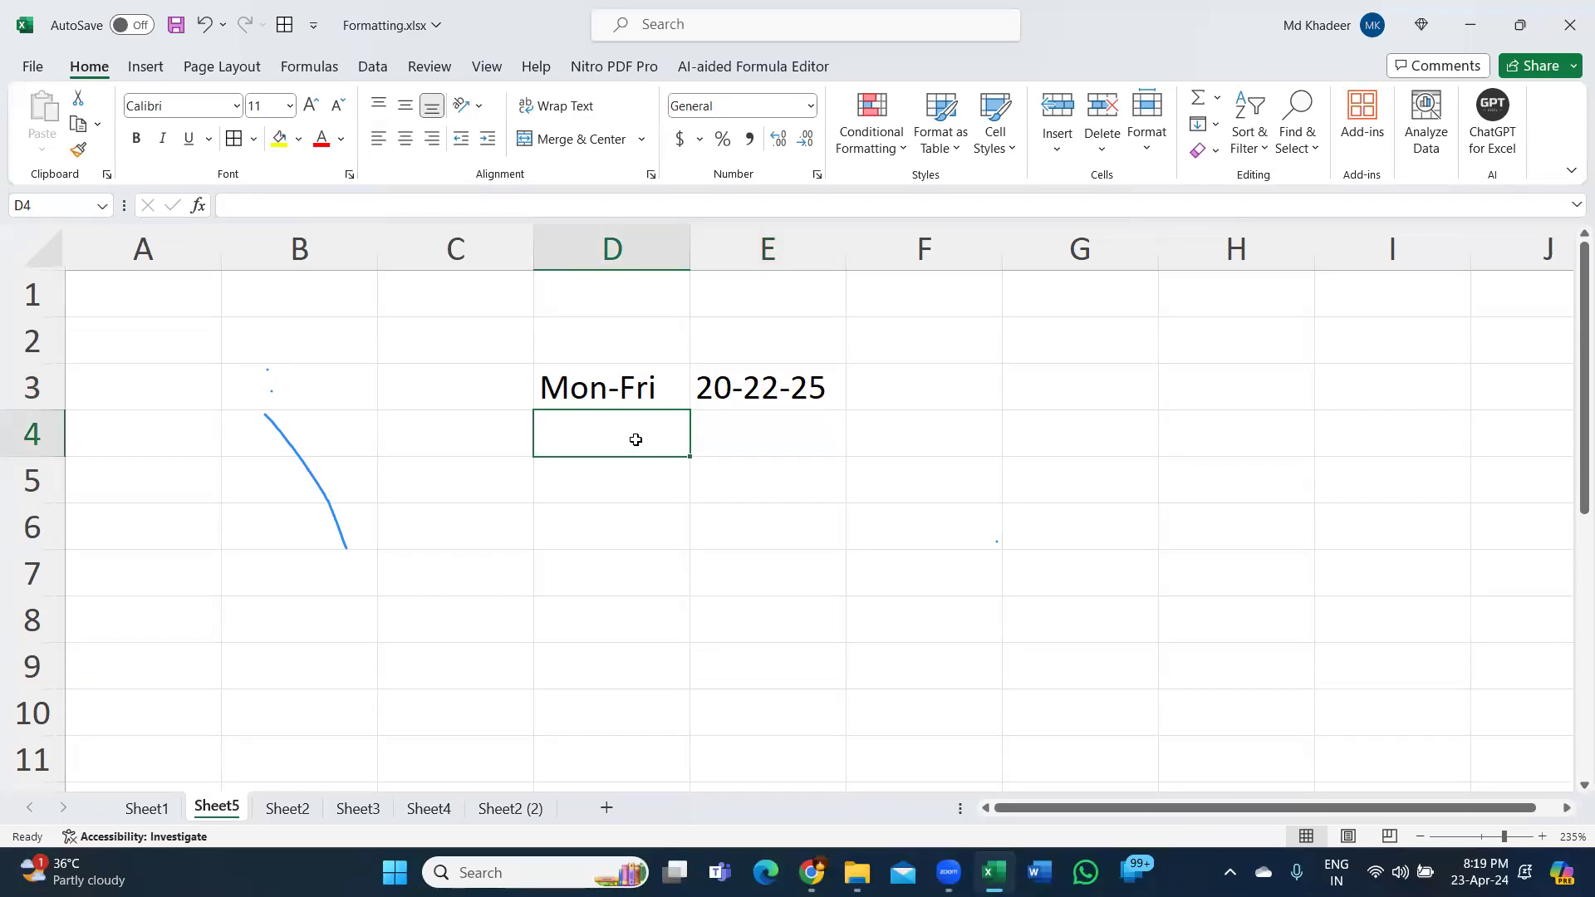
Enter 'Front Office' in D5 and the front office phone number in F5.
key("Return")
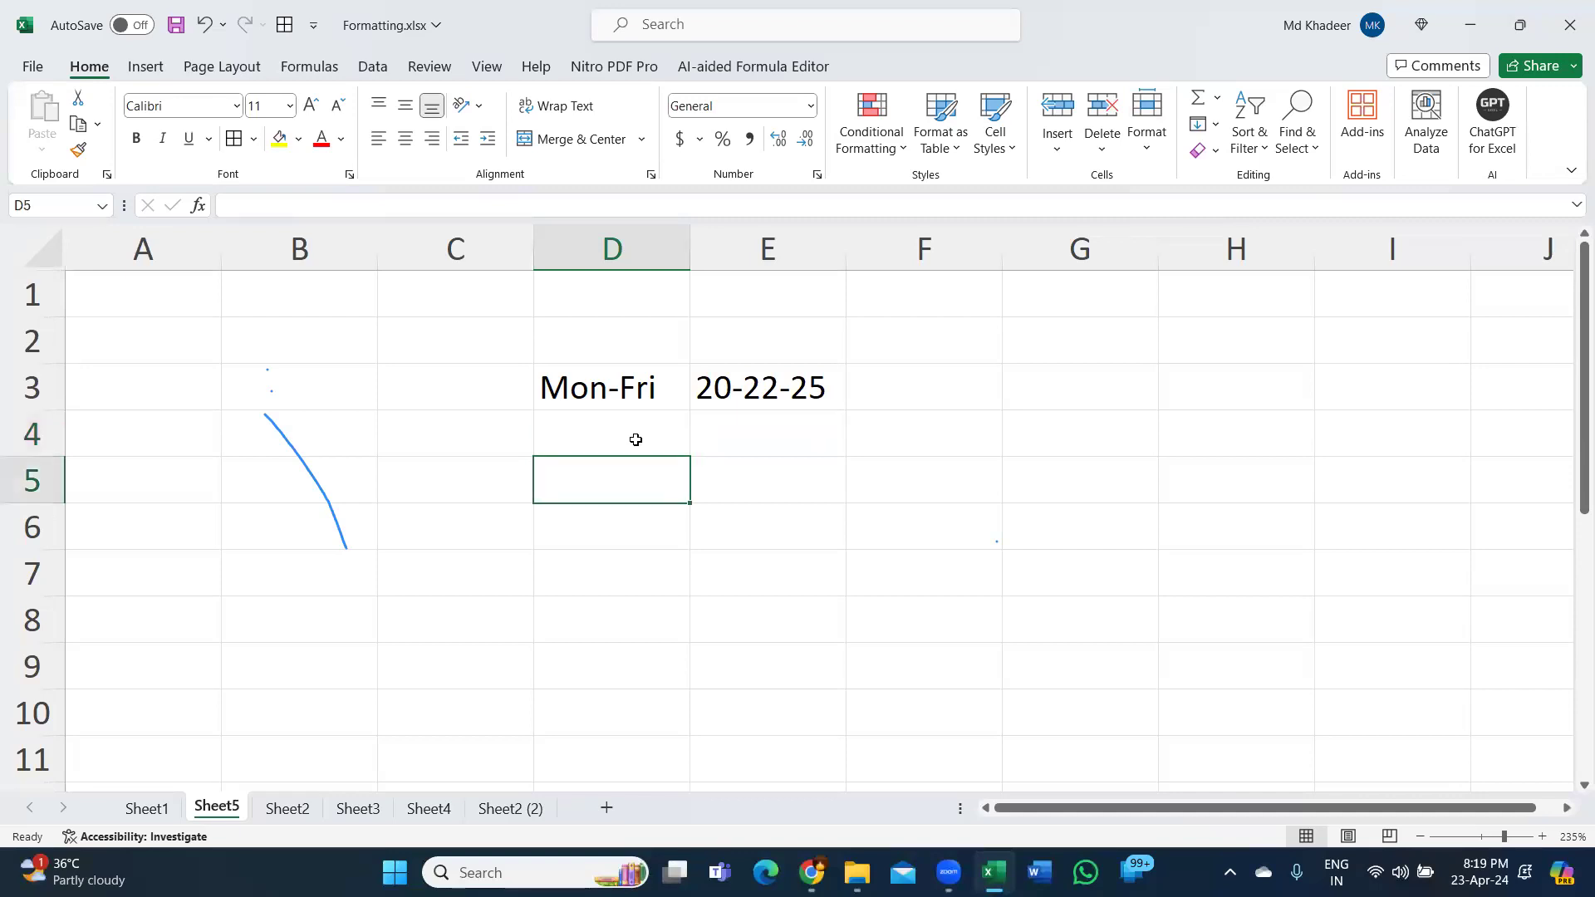
type("Front Office")
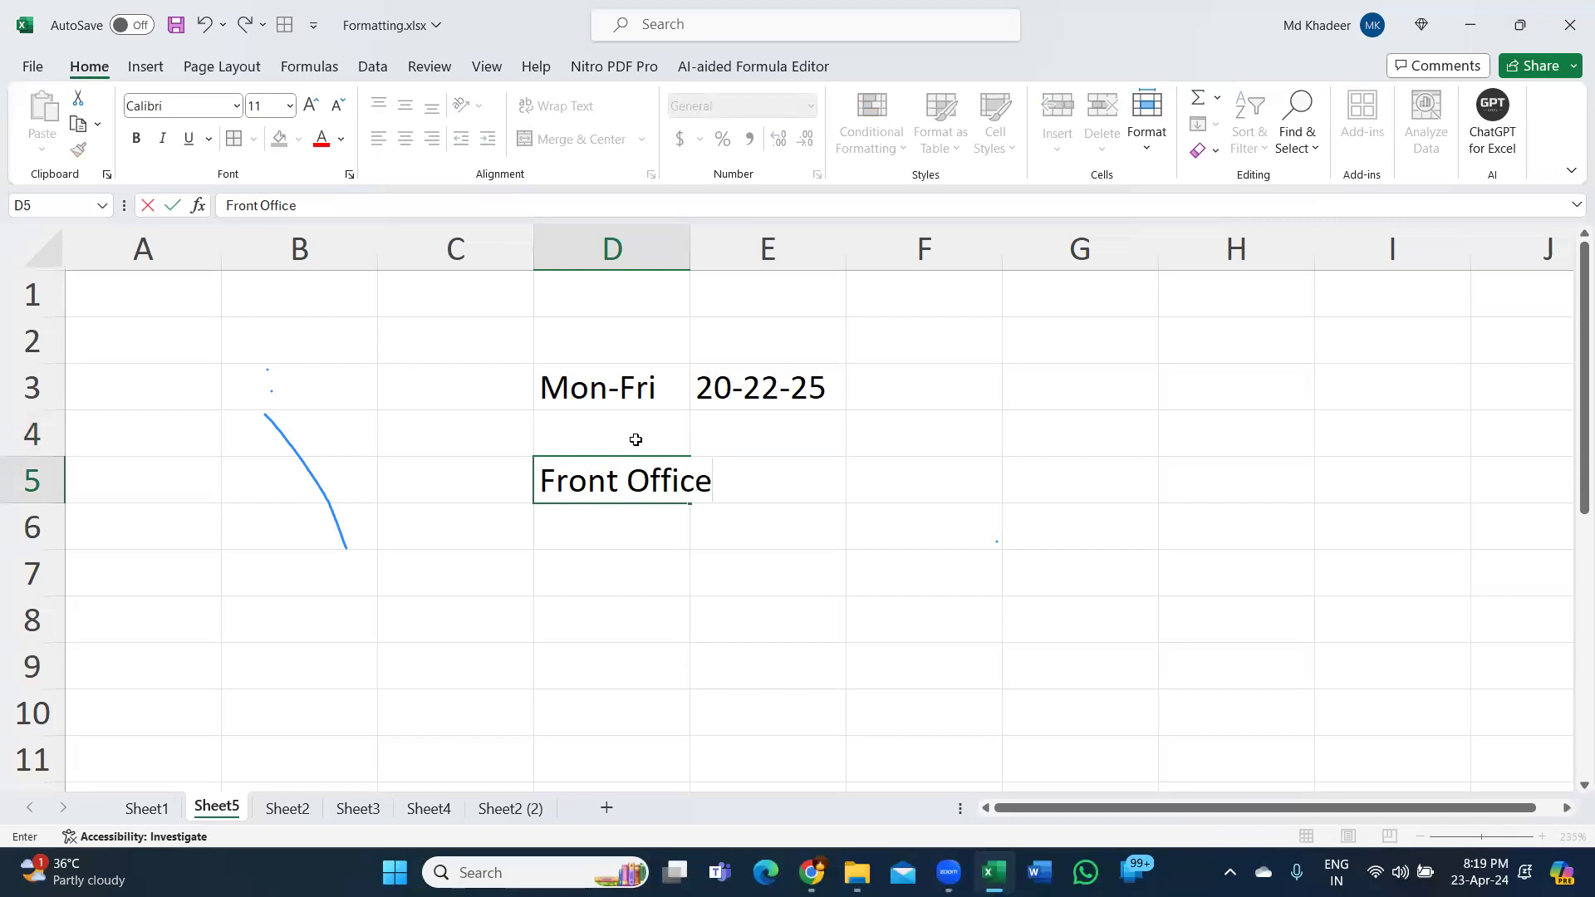
key("Tab")
key("Tab")
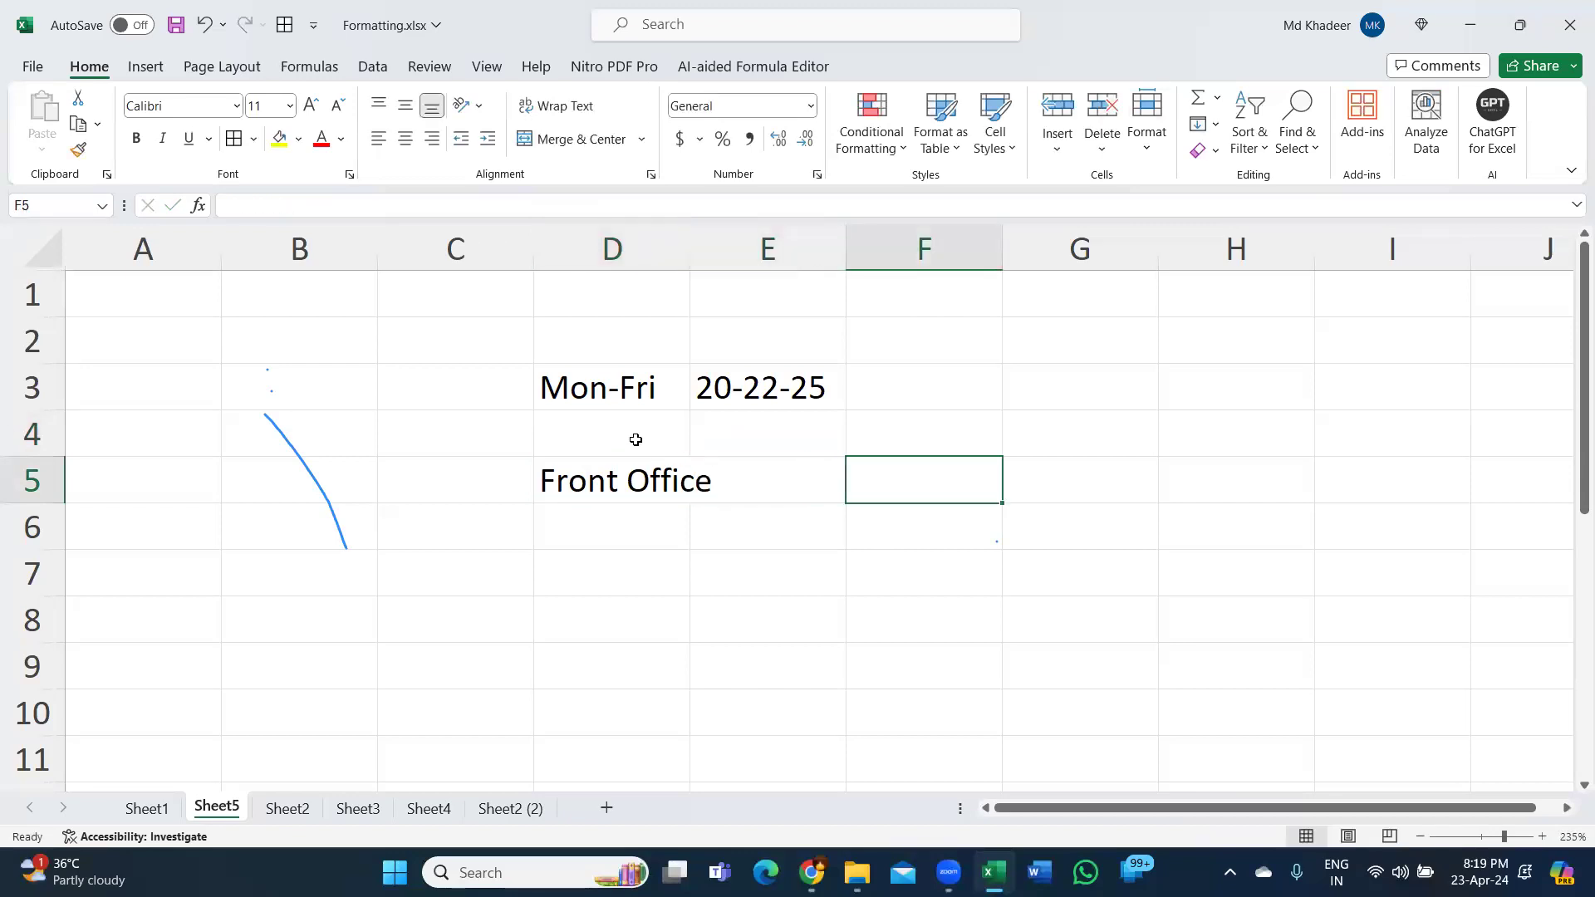
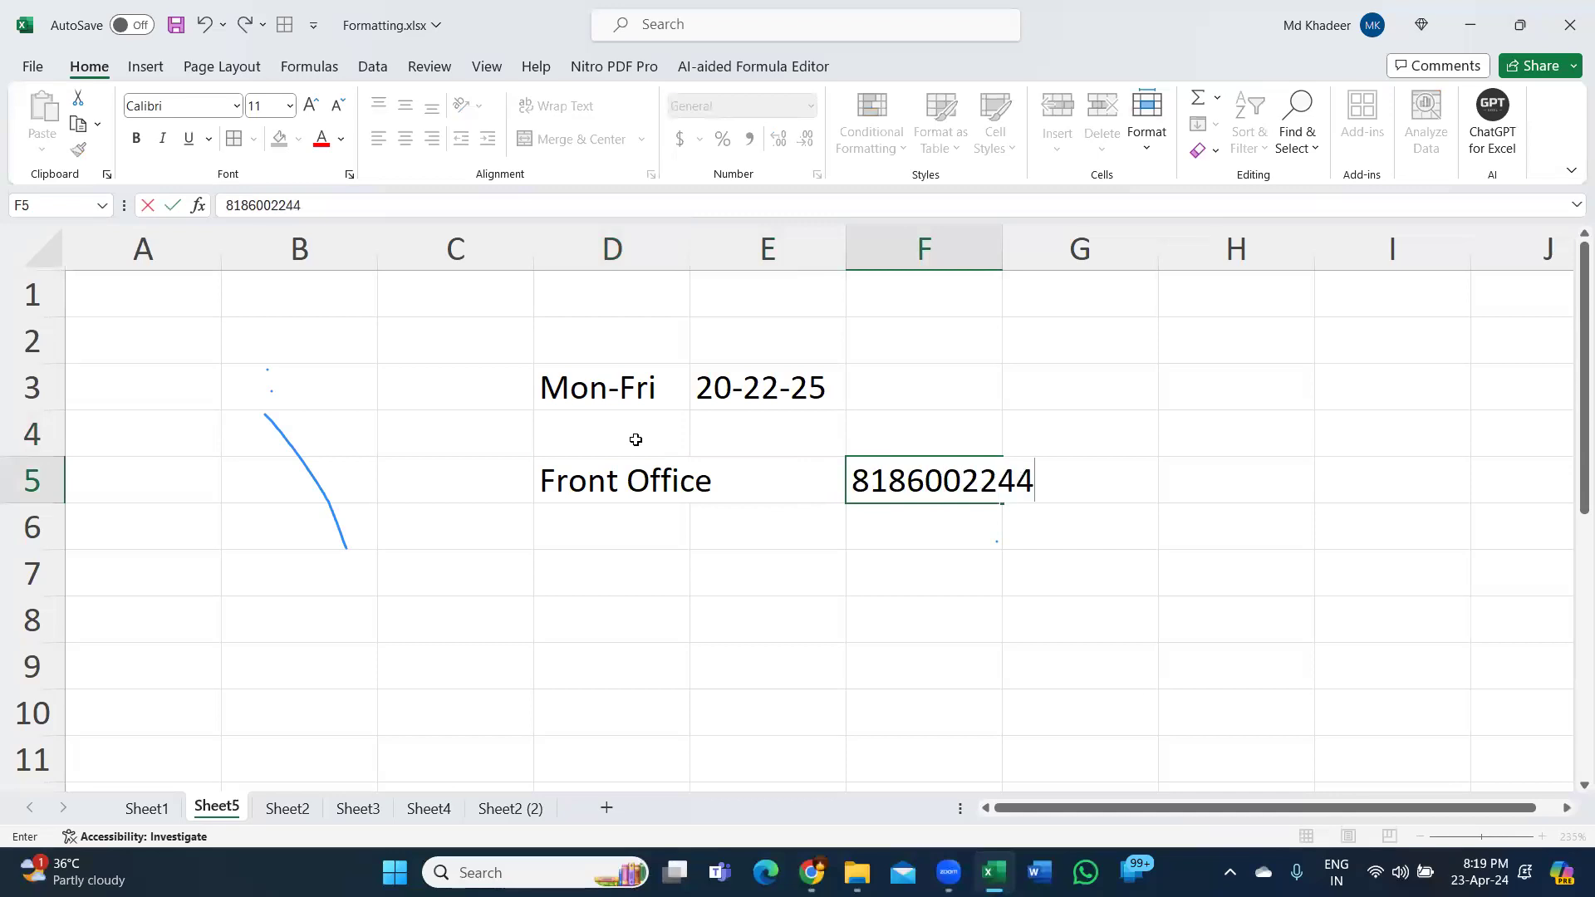
key("Return")
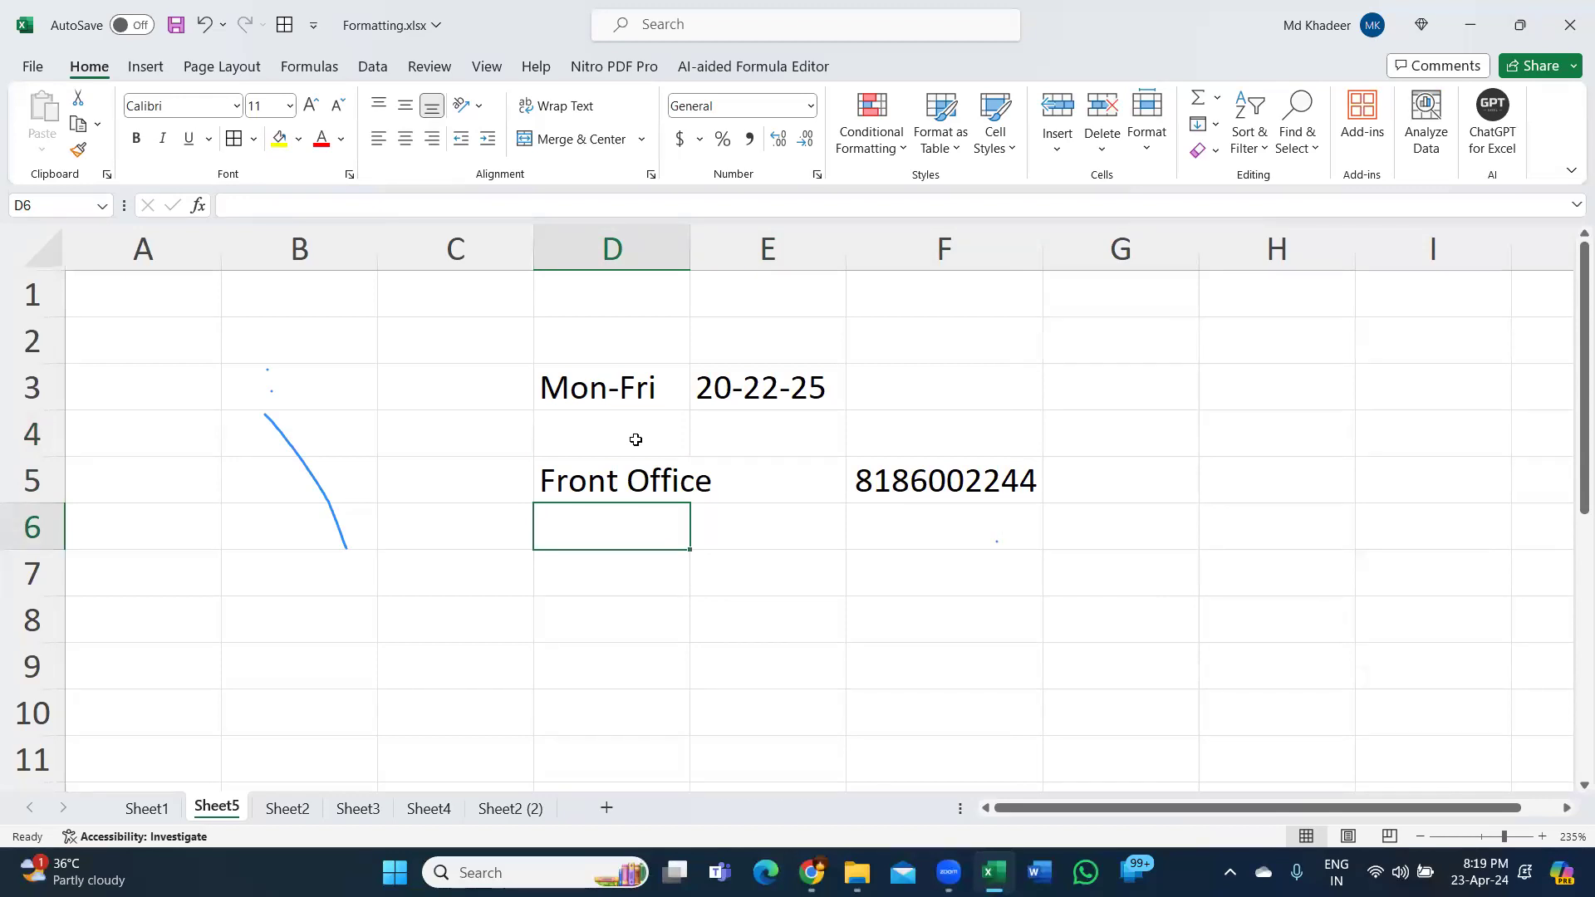
key("Down")
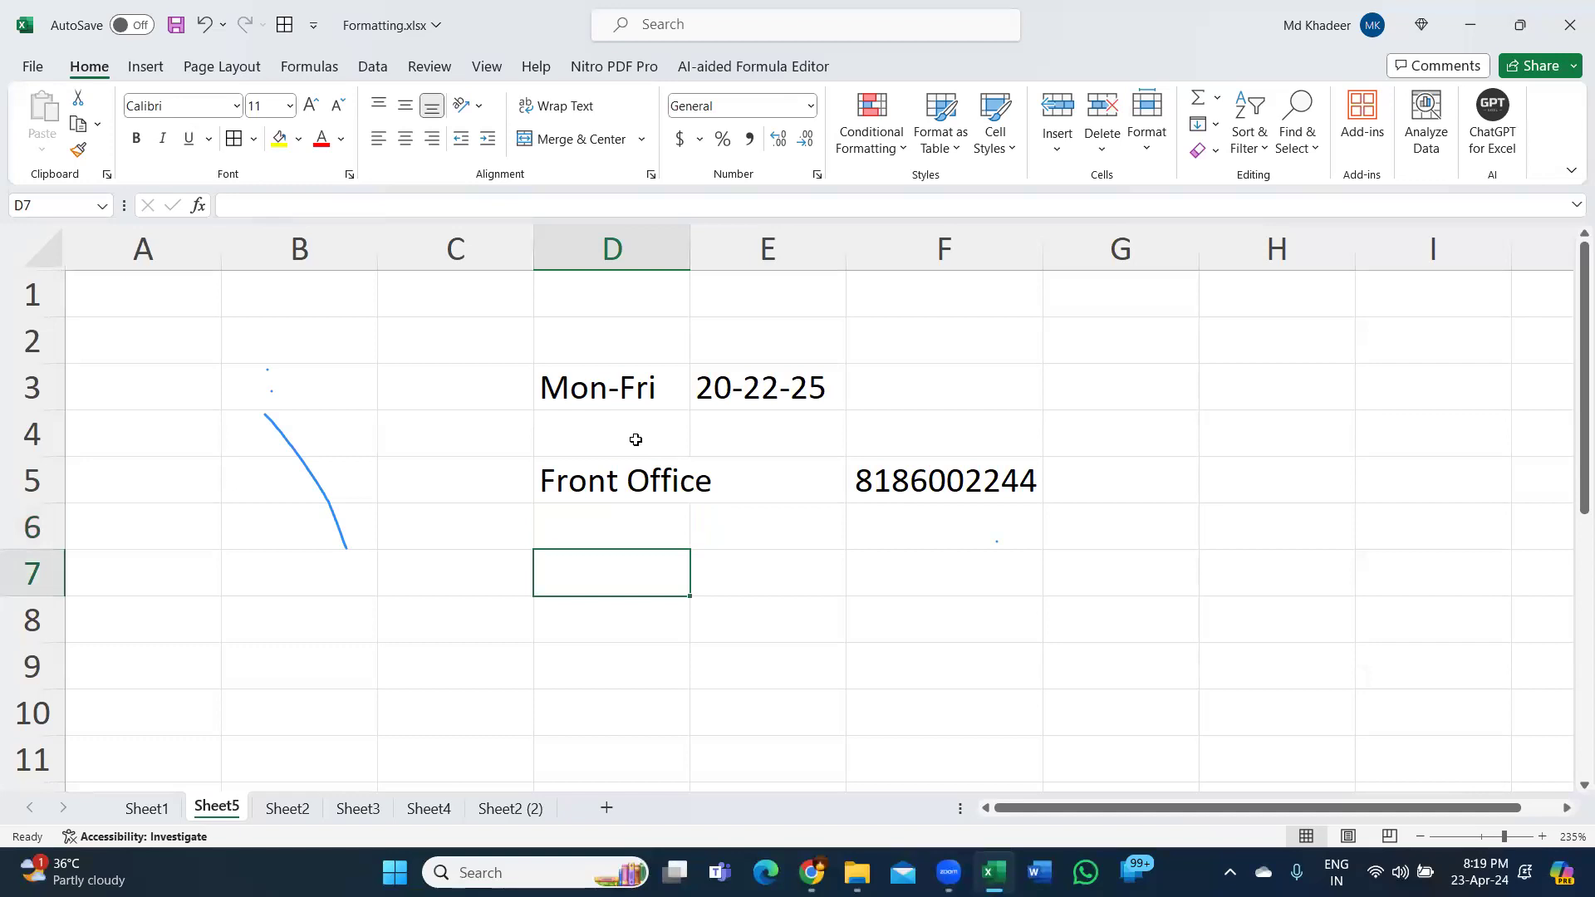
Enter 'Recording' in D7, then open the Windows calendar and notification panel.
type("Recording")
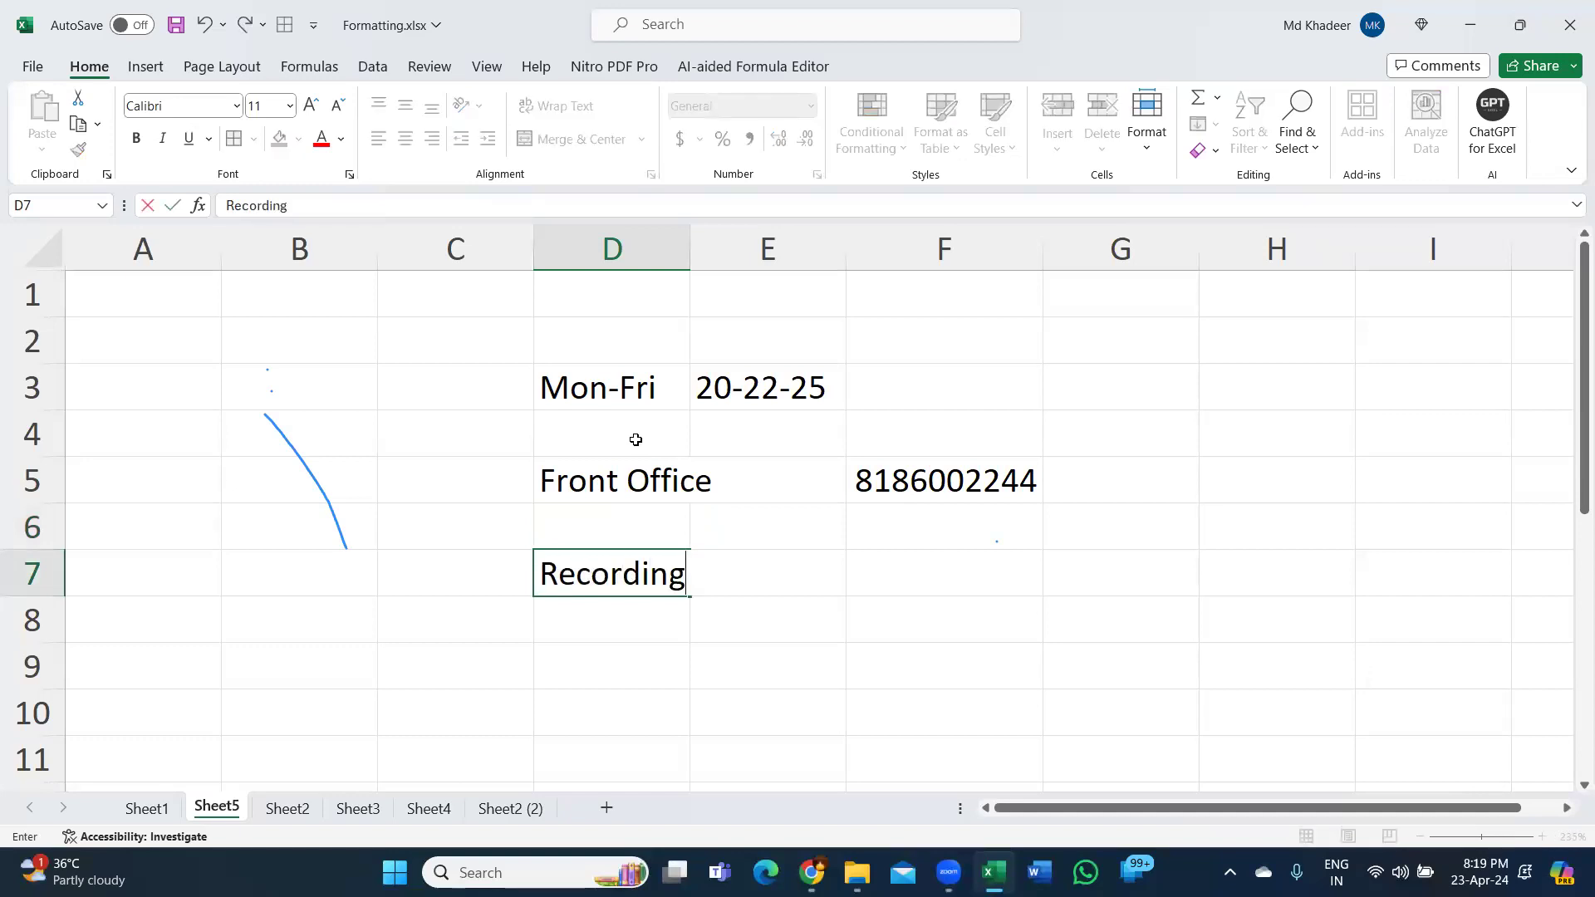
key("Return")
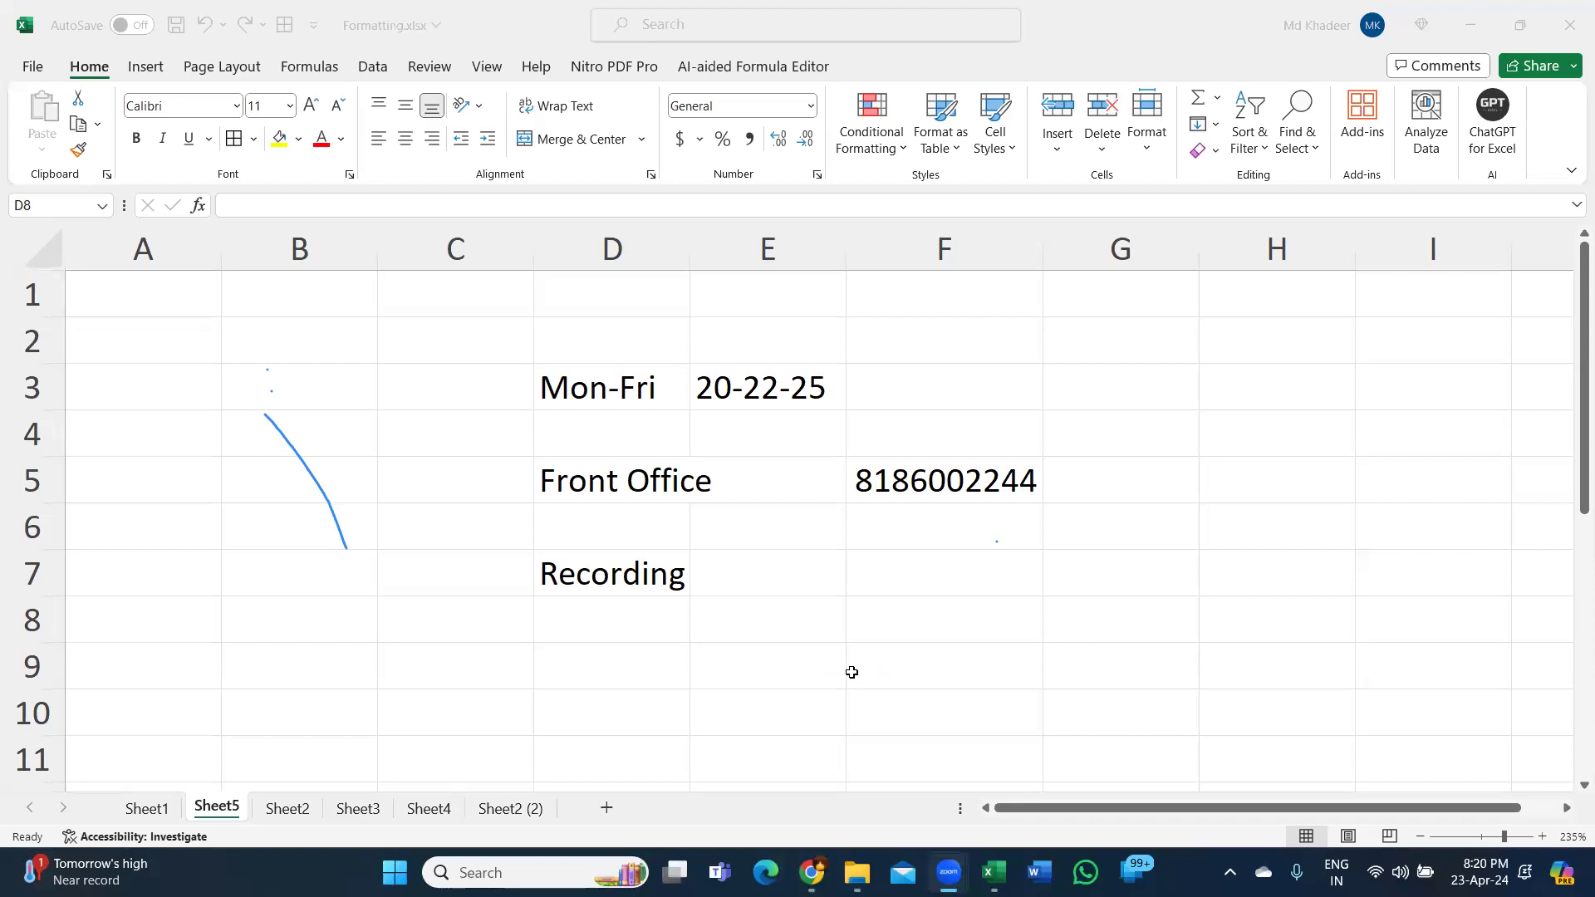
scroll(1050, 673, "down", 1)
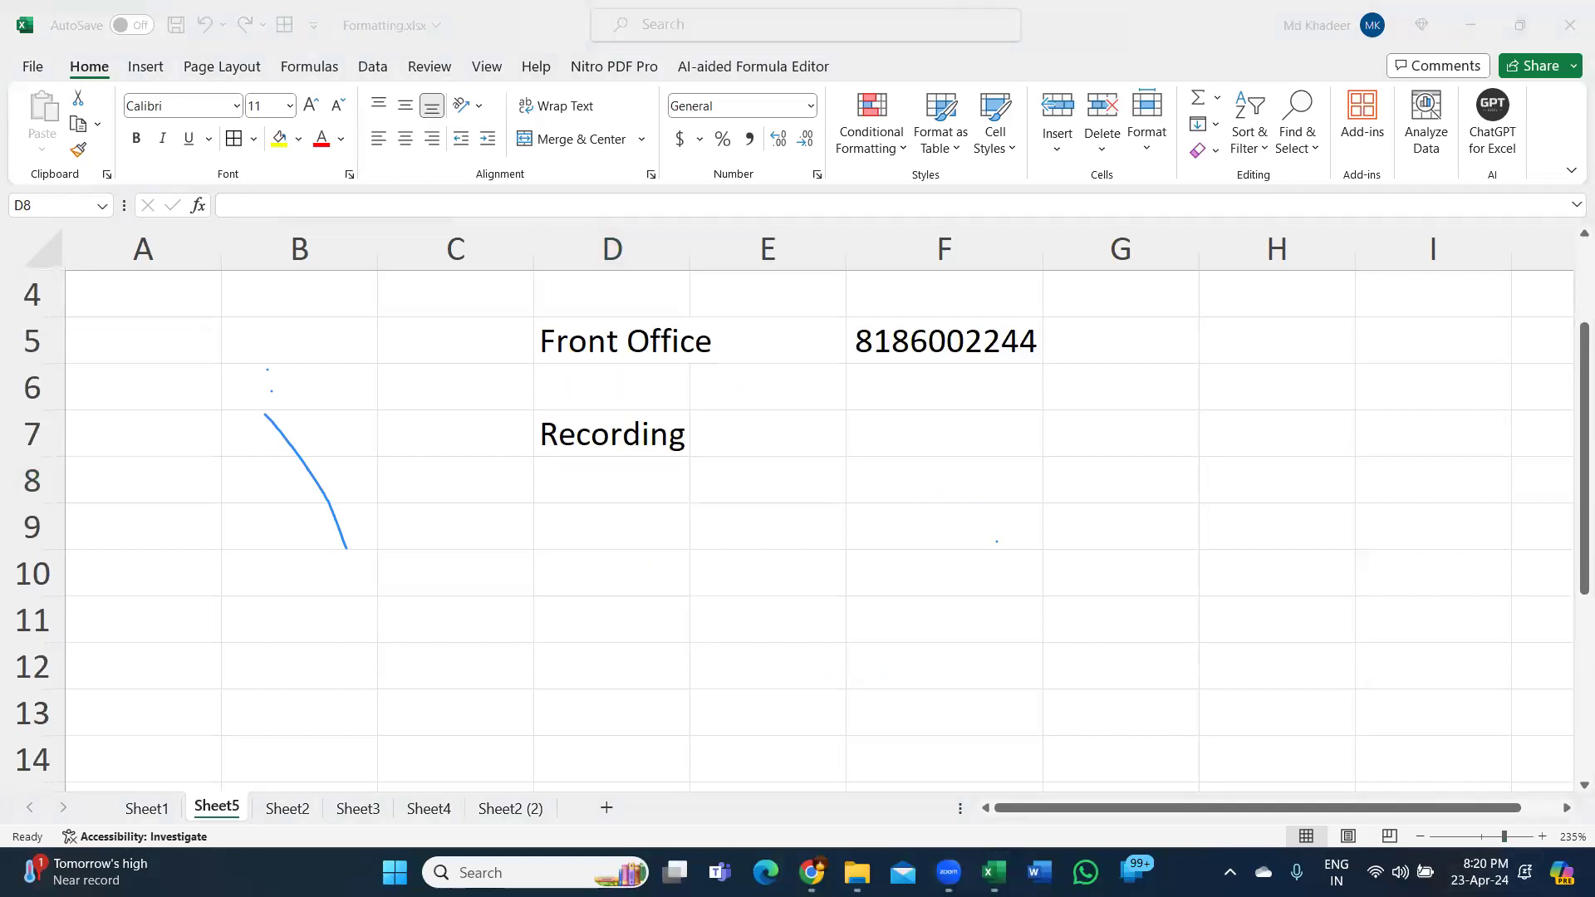
key("super+n")
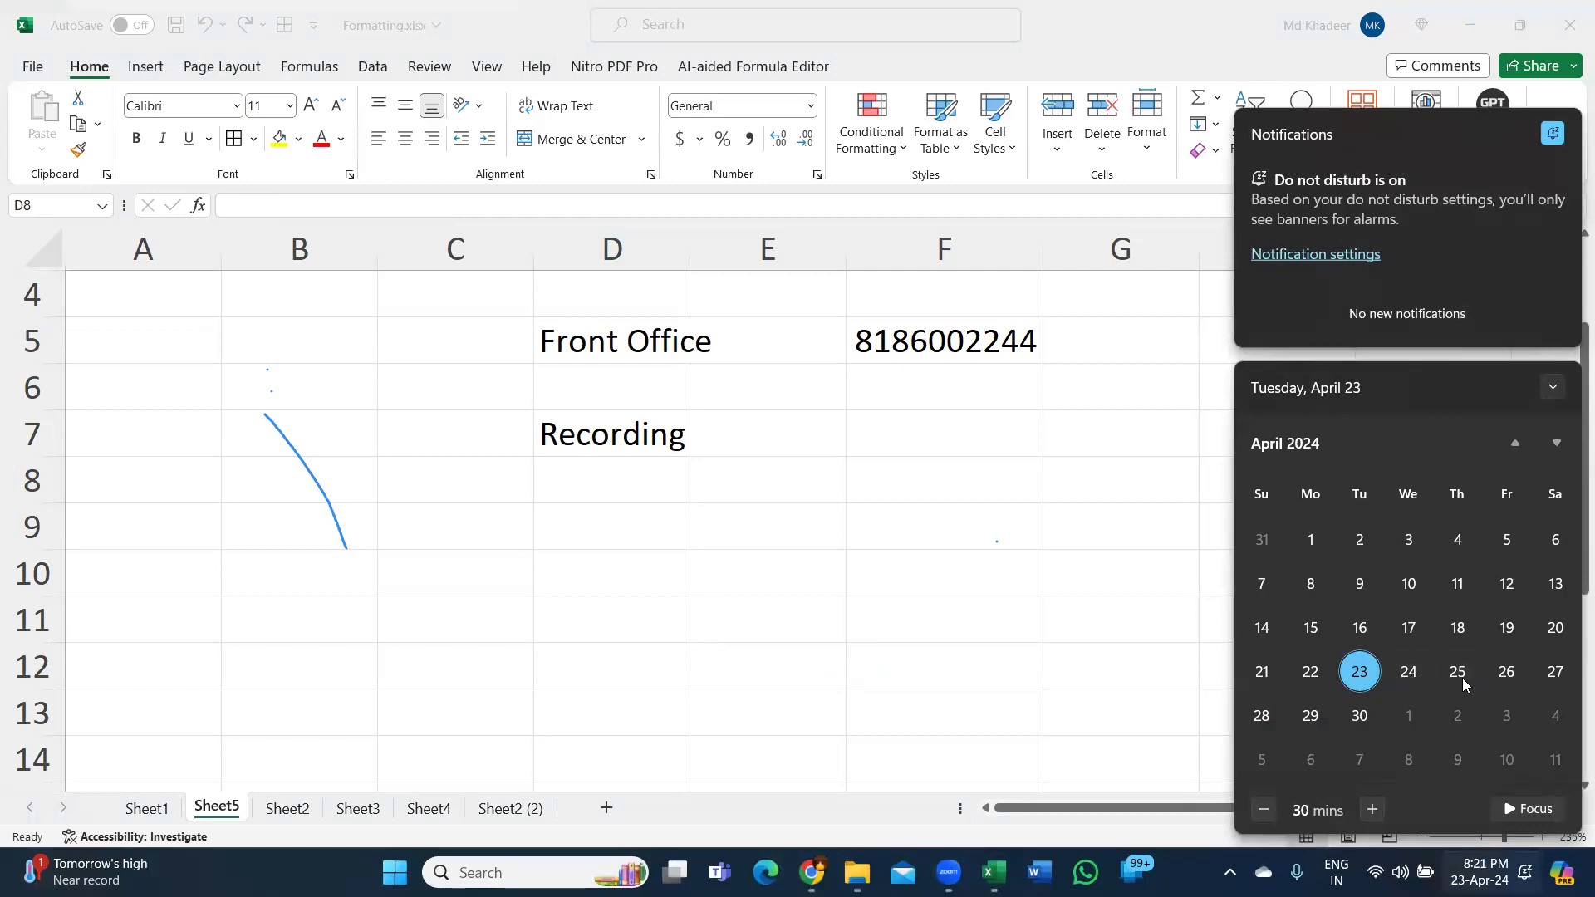
Check dates 26 and 29 in the calendar flyout, then close it and select F7.
left_click(1509, 681)
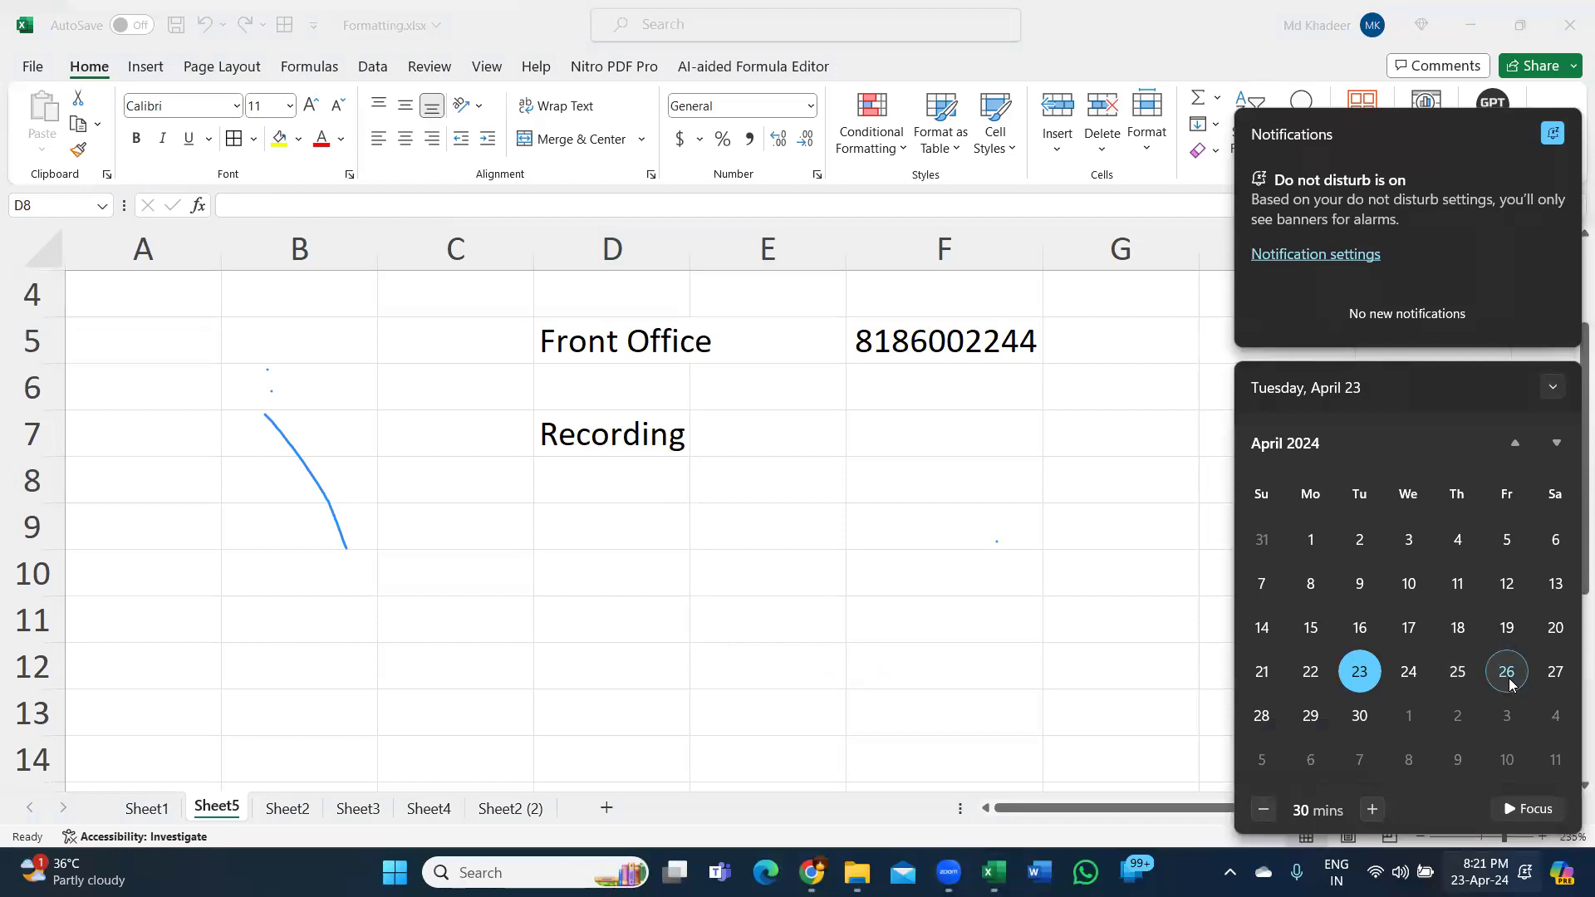
key("Right")
key("Right")
key("Right")
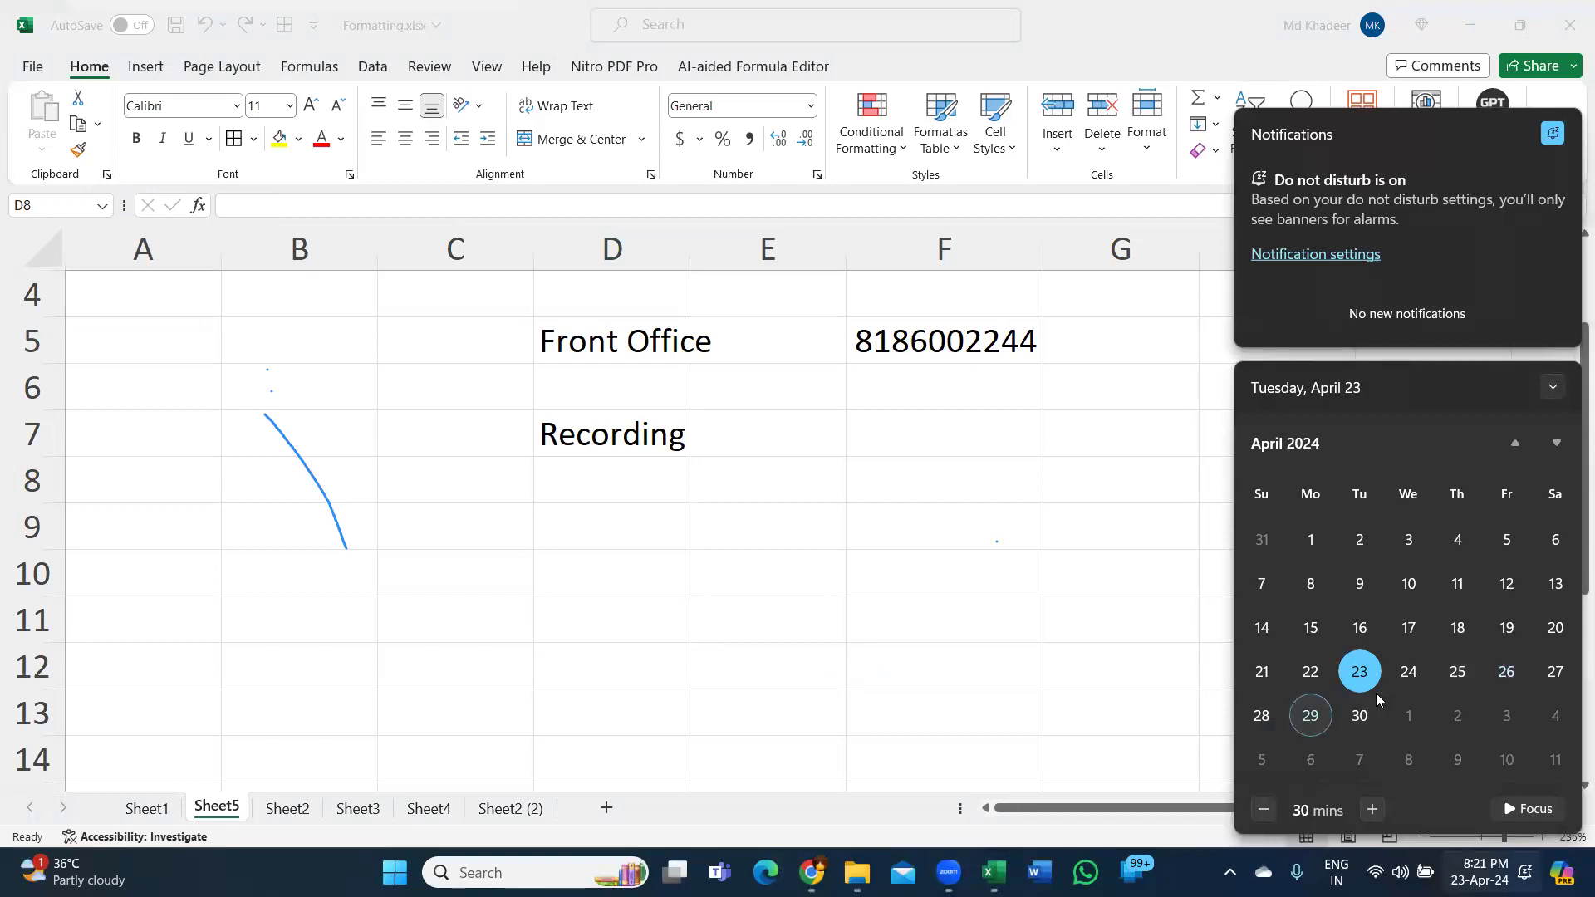
left_click(1505, 679)
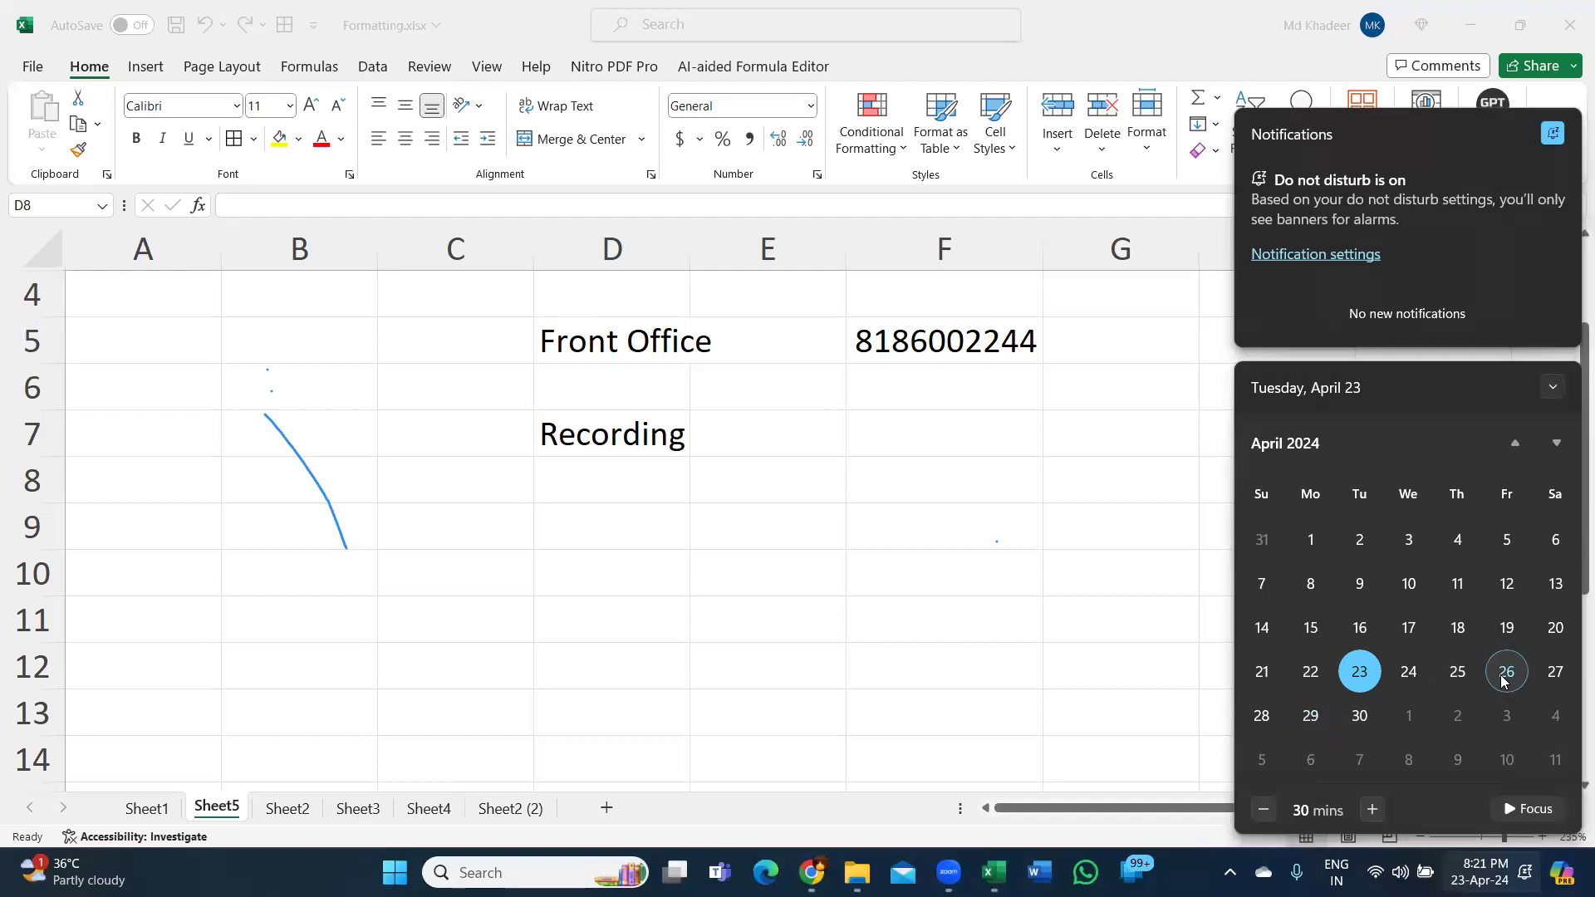
left_click(1310, 716)
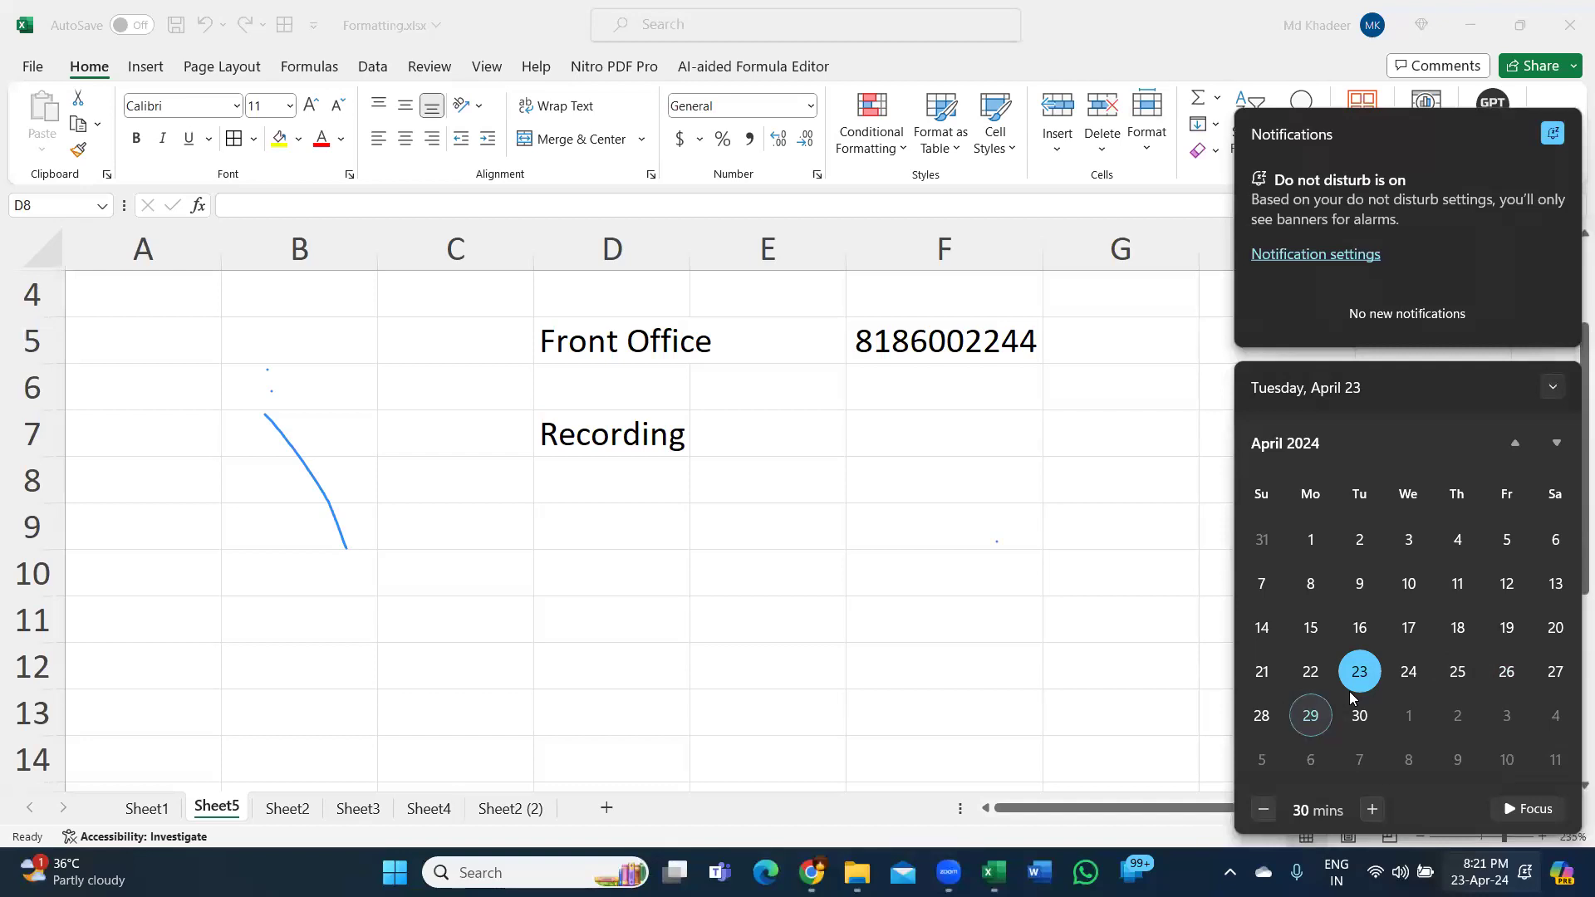
left_click(1500, 682)
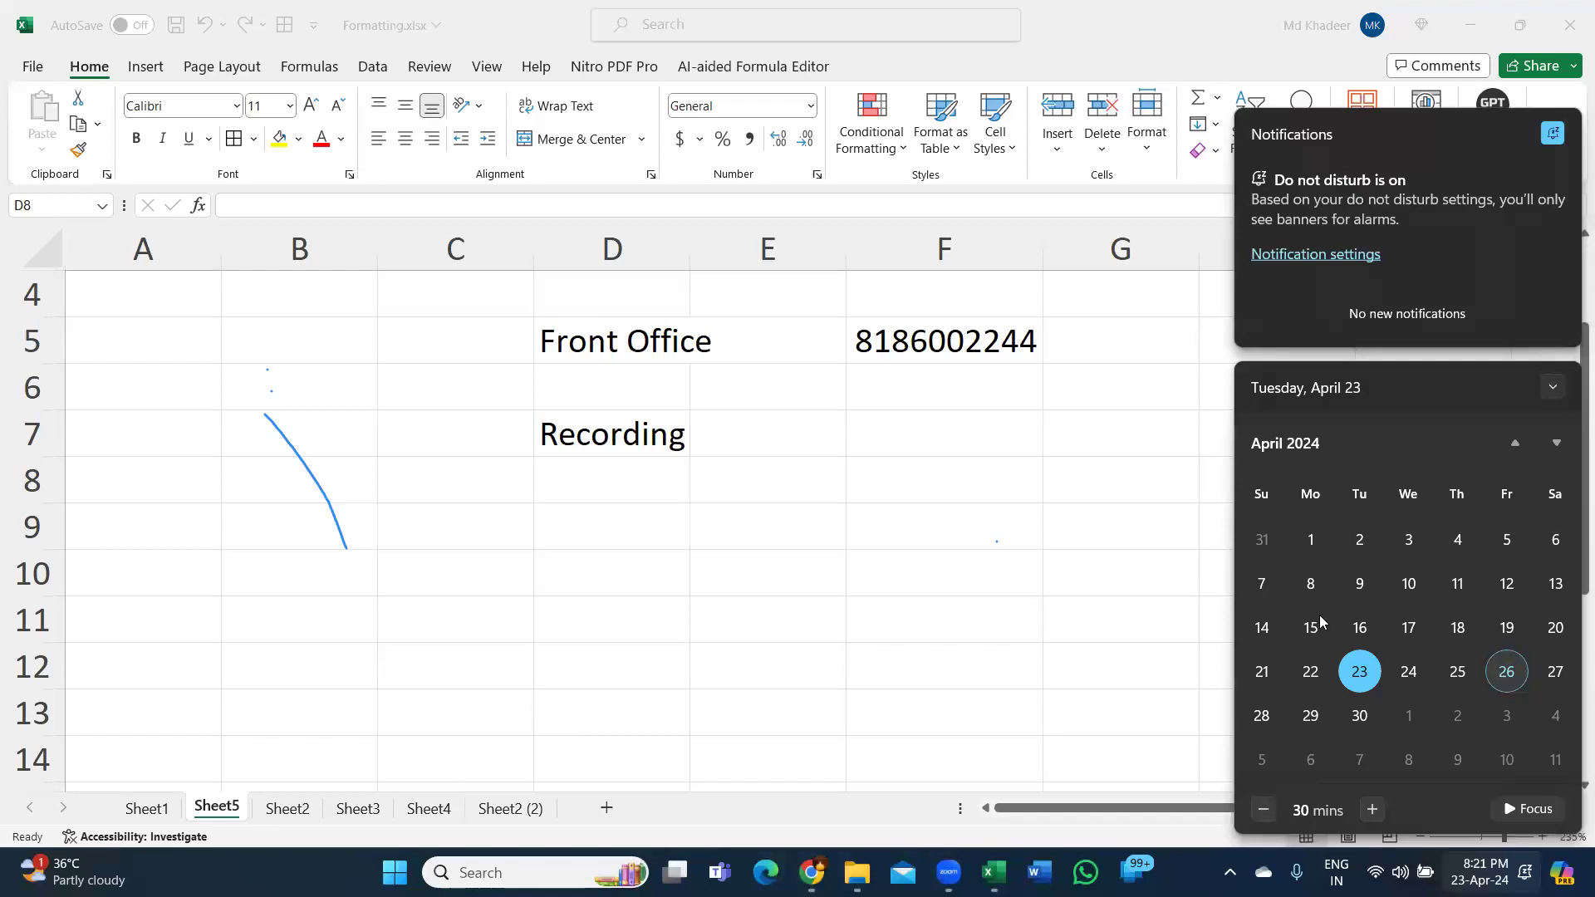
left_click(997, 516)
left_click(990, 457)
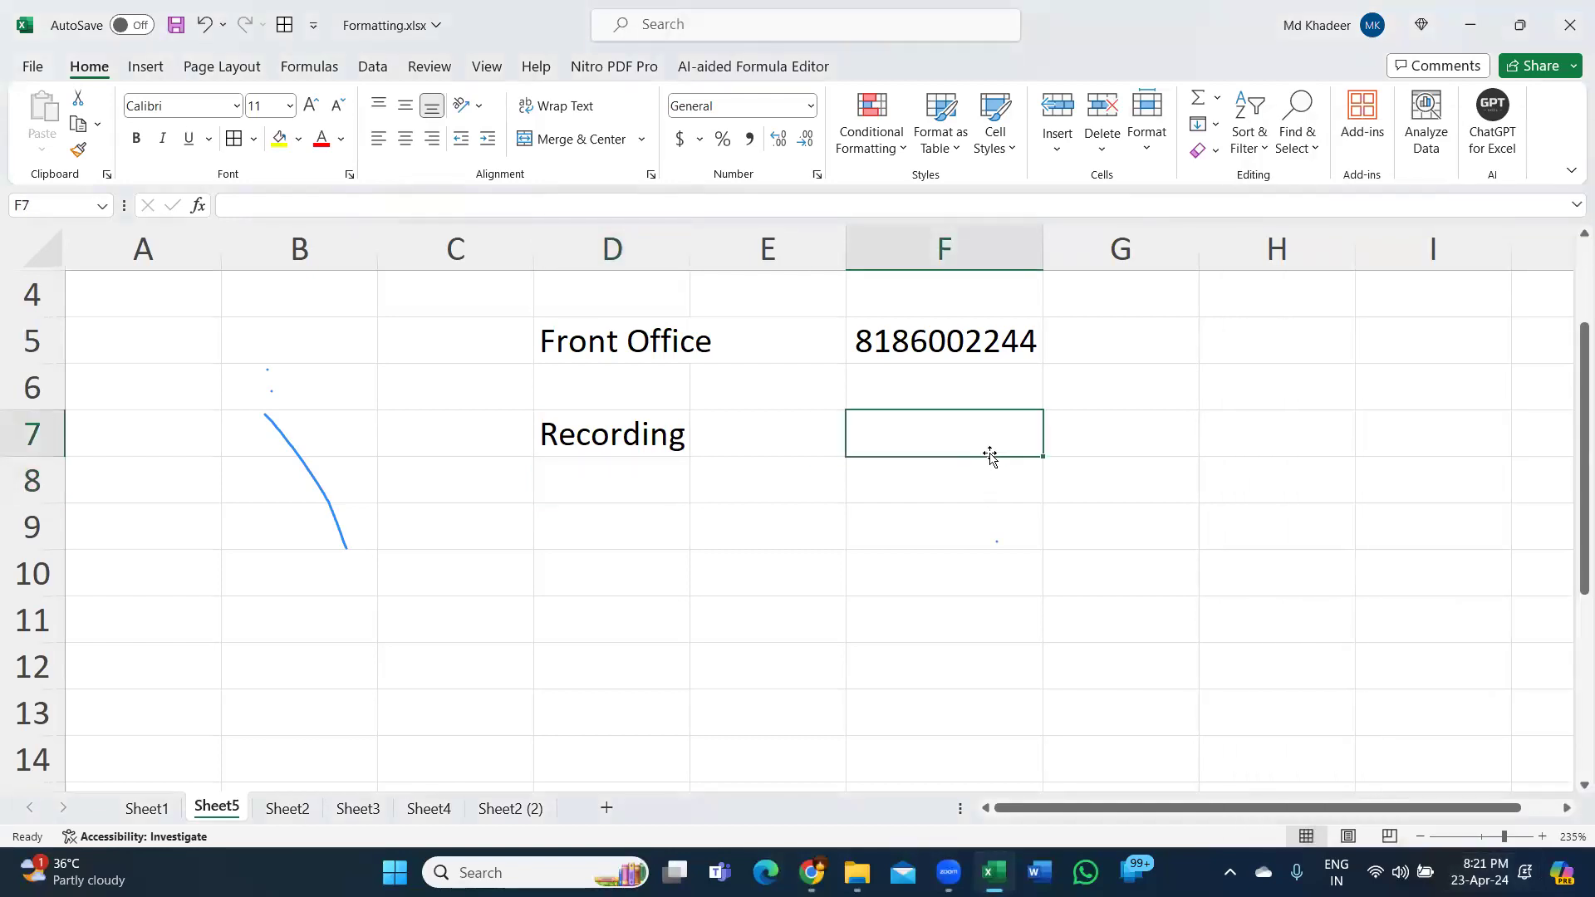